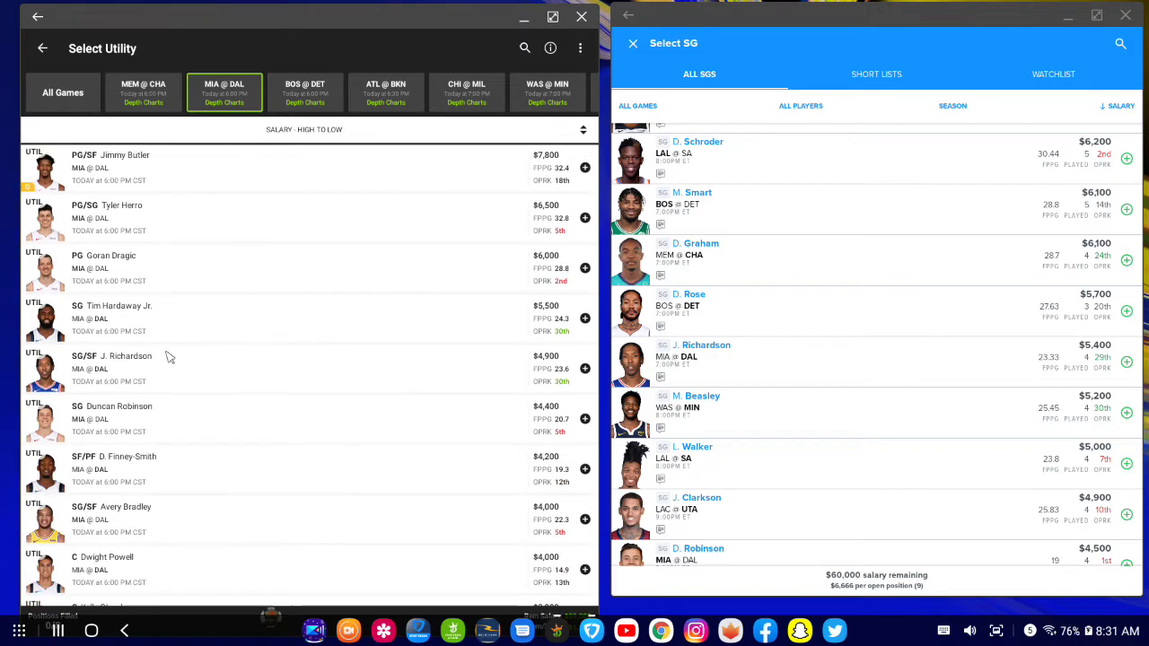
# - Review Josh Richardson's game log in the MIA @ DAL utility pool and return to the player list
pyautogui.click(42, 335)
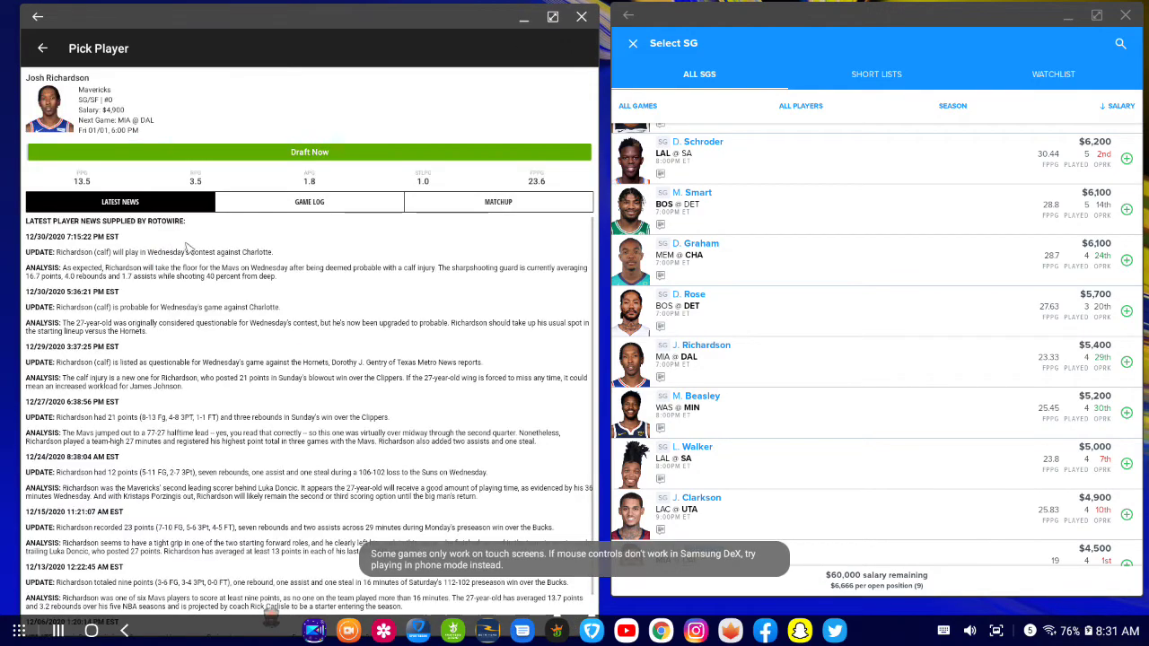
pyautogui.click(253, 212)
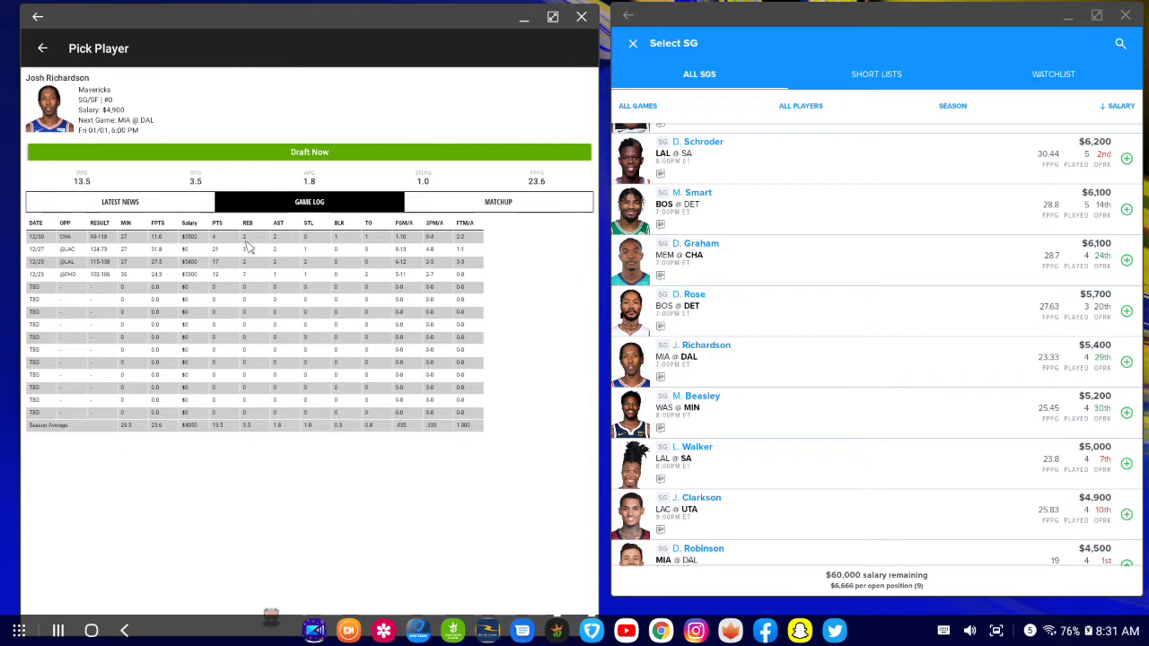
pyautogui.click(41, 49)
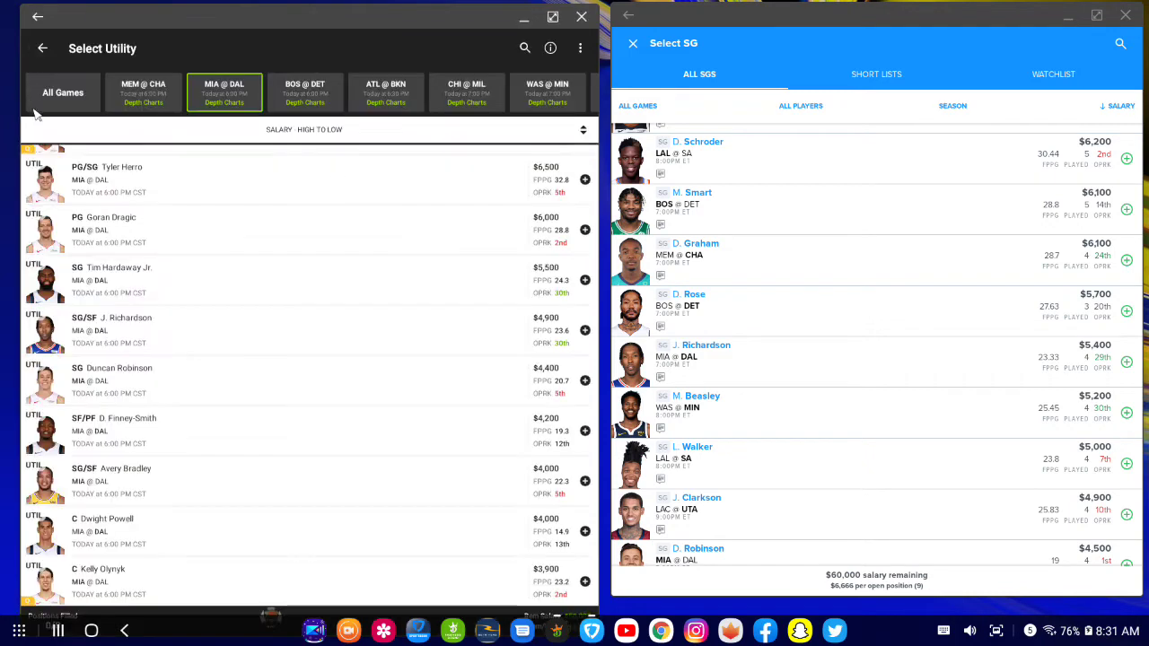
# - Examine the MIA @ DAL depth chart down to the small forwards, followed by the BOS @ DET depth chart
pyautogui.click(232, 106)
pyautogui.scroll(-10, 538, 310)
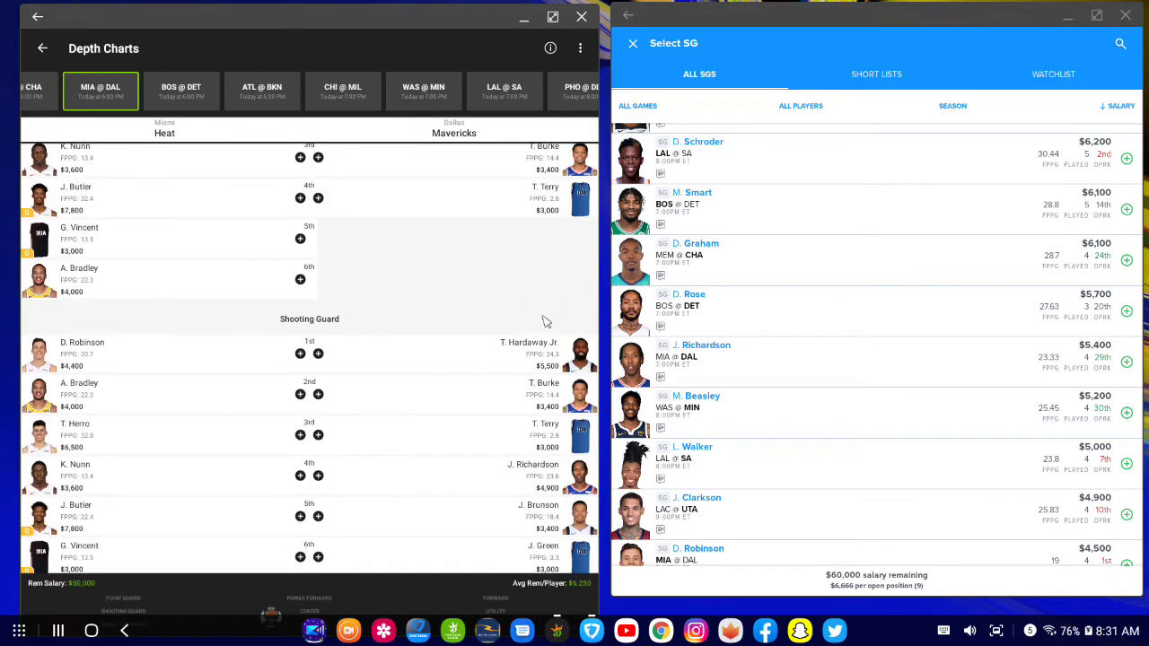
pyautogui.scroll(-4, 542, 323)
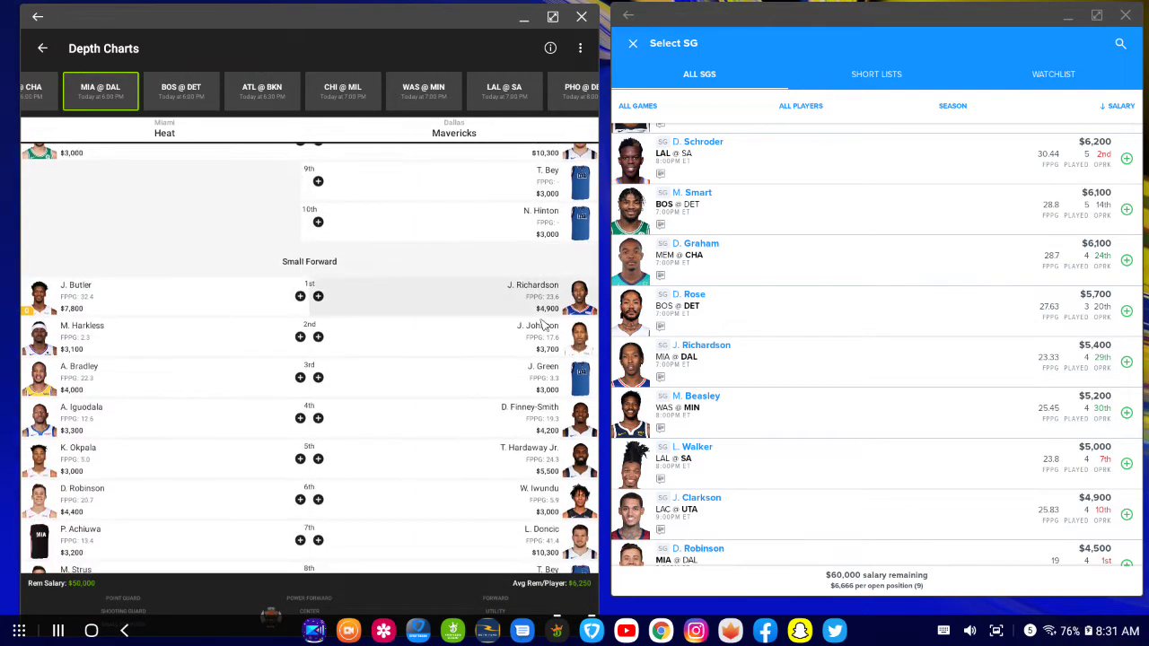
pyautogui.click(207, 83)
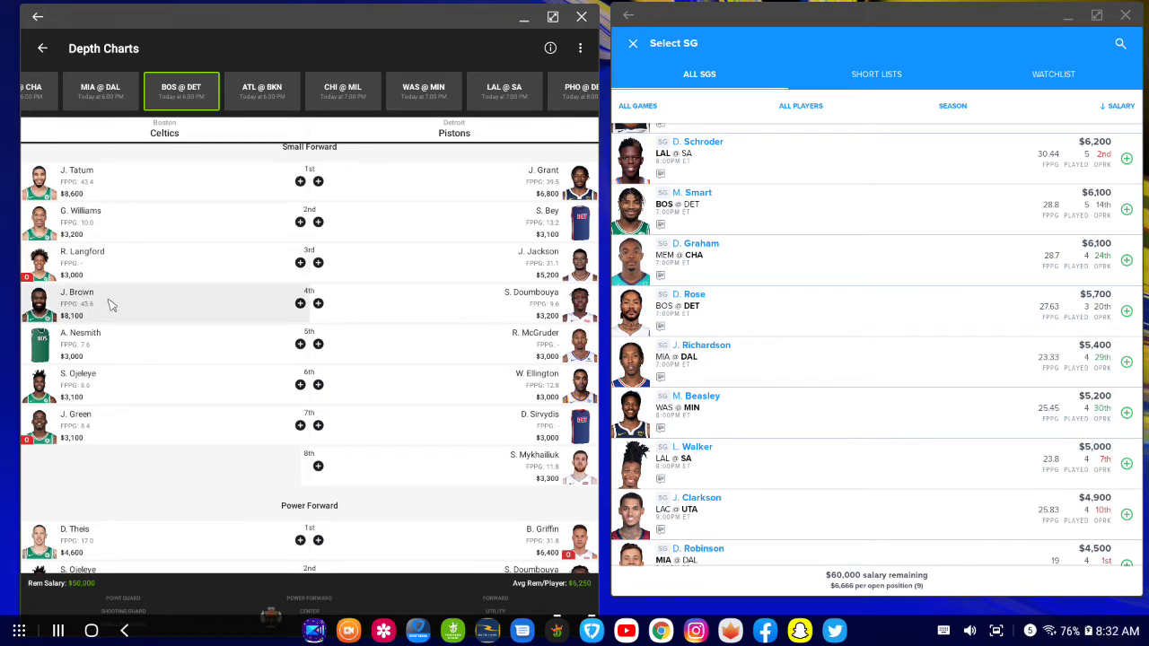
# - Filter the utility players to BOS @ DET and review Jaylen Brown's latest news and game log
pyautogui.click(43, 50)
pyautogui.click(125, 468)
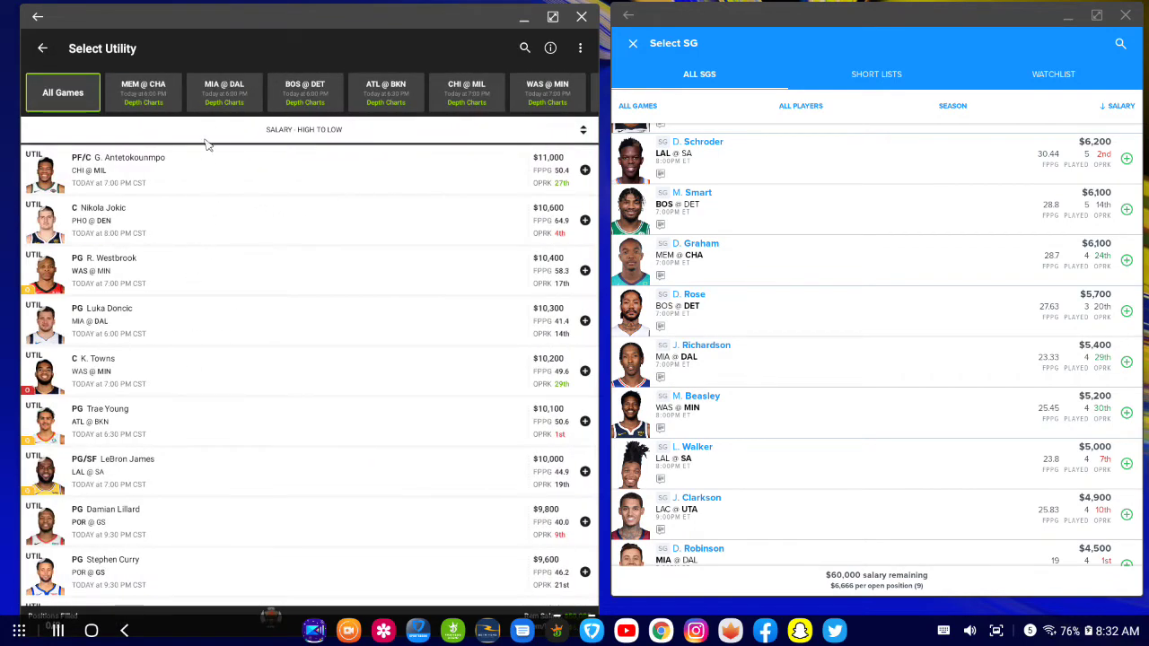
pyautogui.click(323, 91)
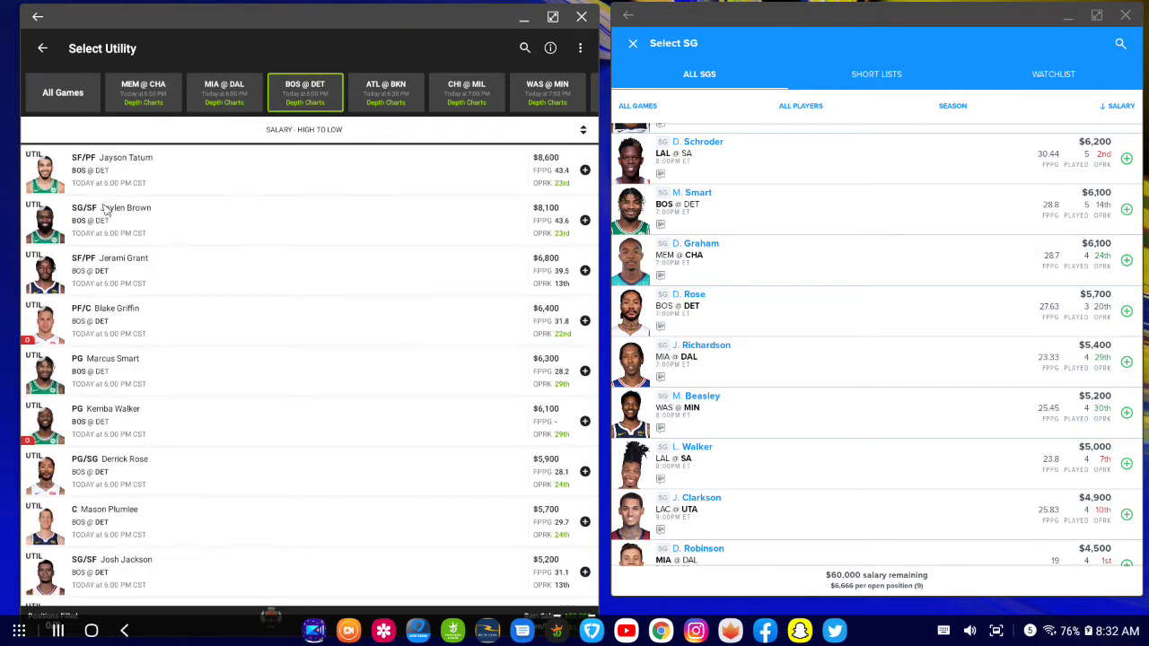
pyautogui.click(54, 229)
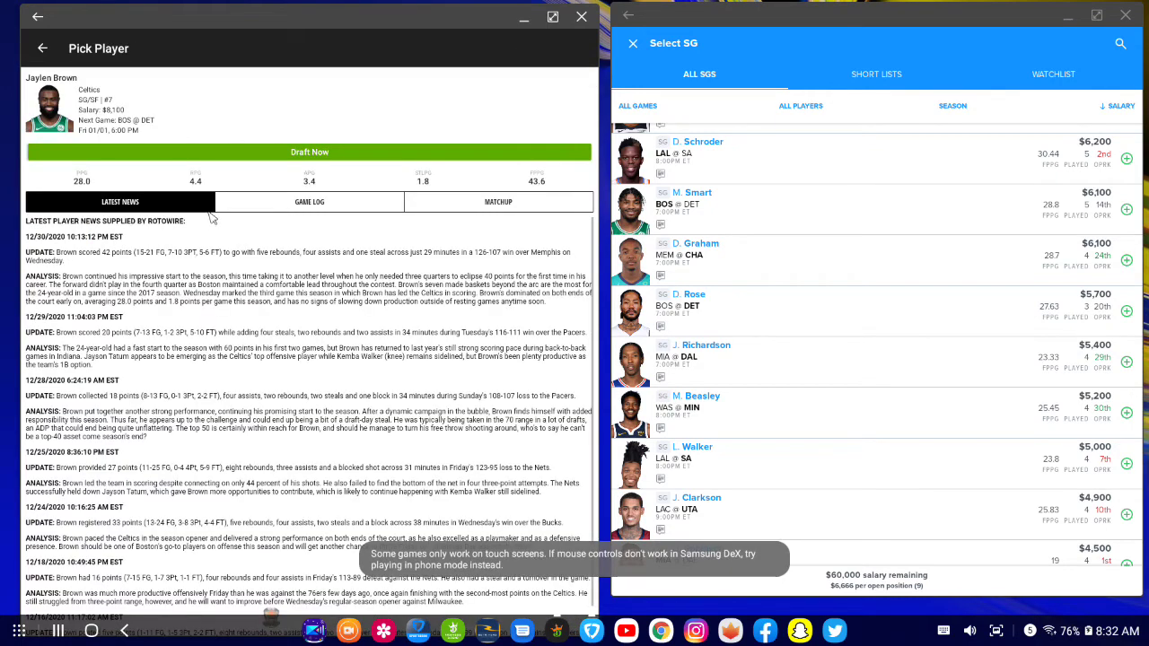
pyautogui.click(268, 208)
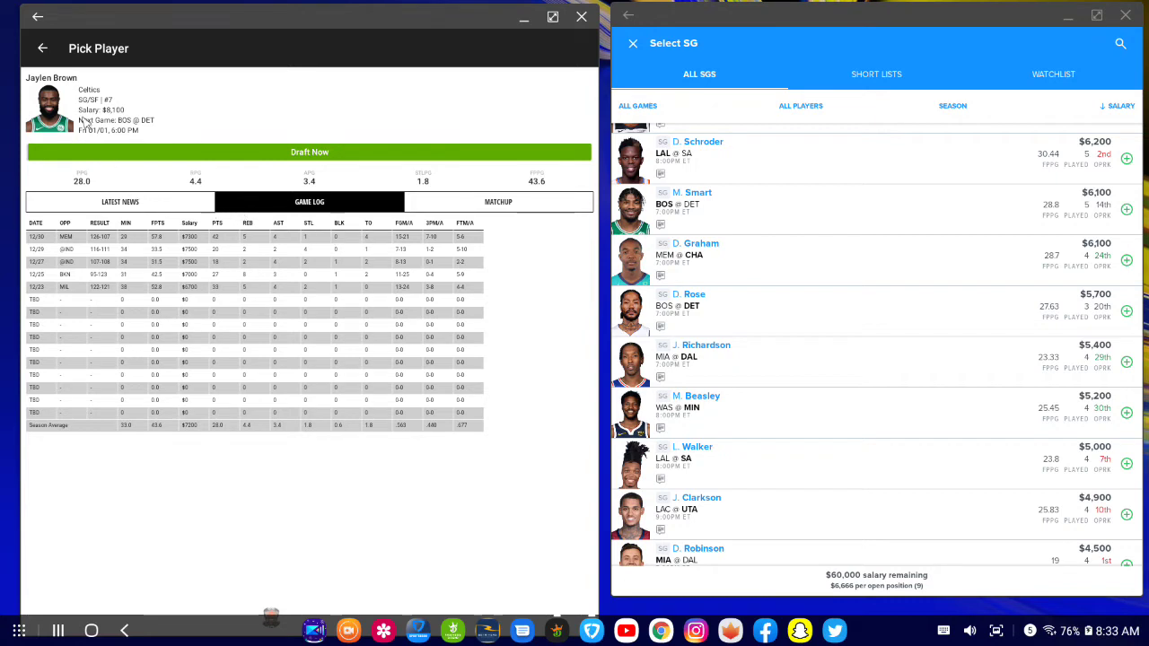
pyautogui.click(41, 52)
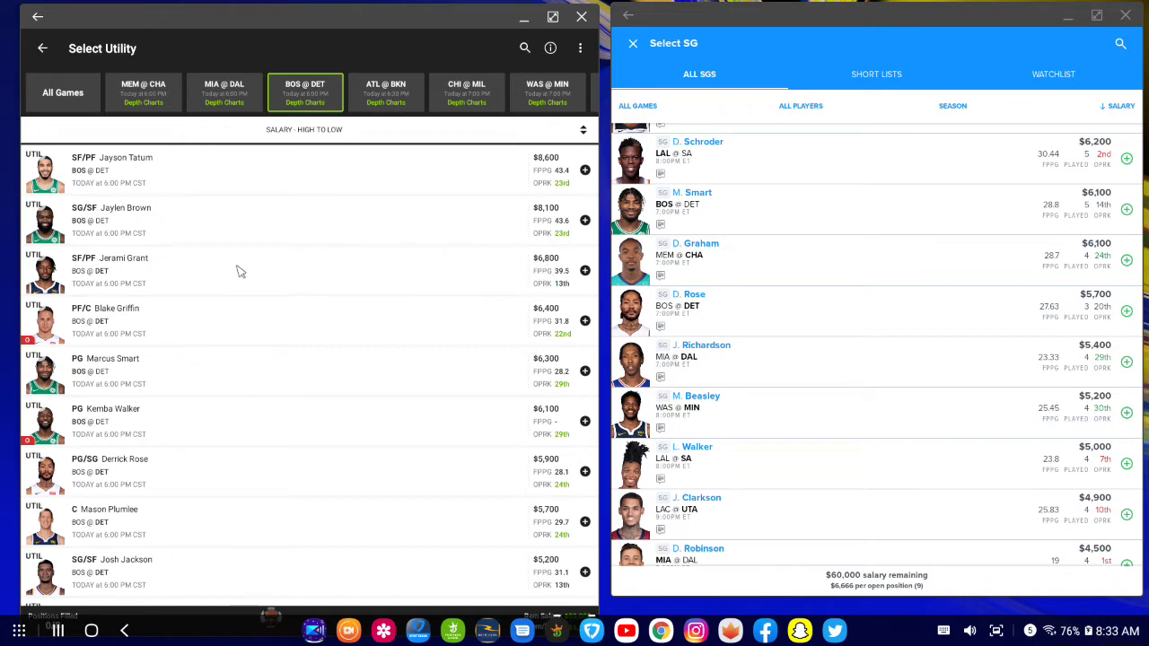
# - Review Jerami Grant's news and game log, with FanDuel's small forward list open for comparison
pyautogui.click(49, 274)
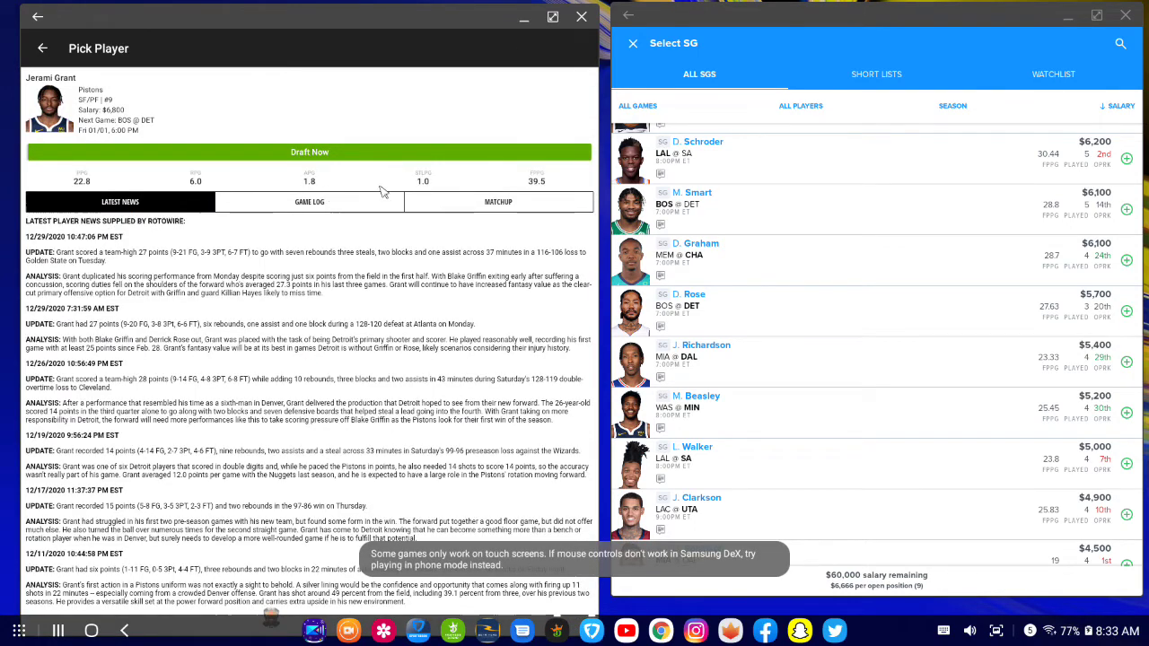
pyautogui.click(633, 44)
pyautogui.click(714, 278)
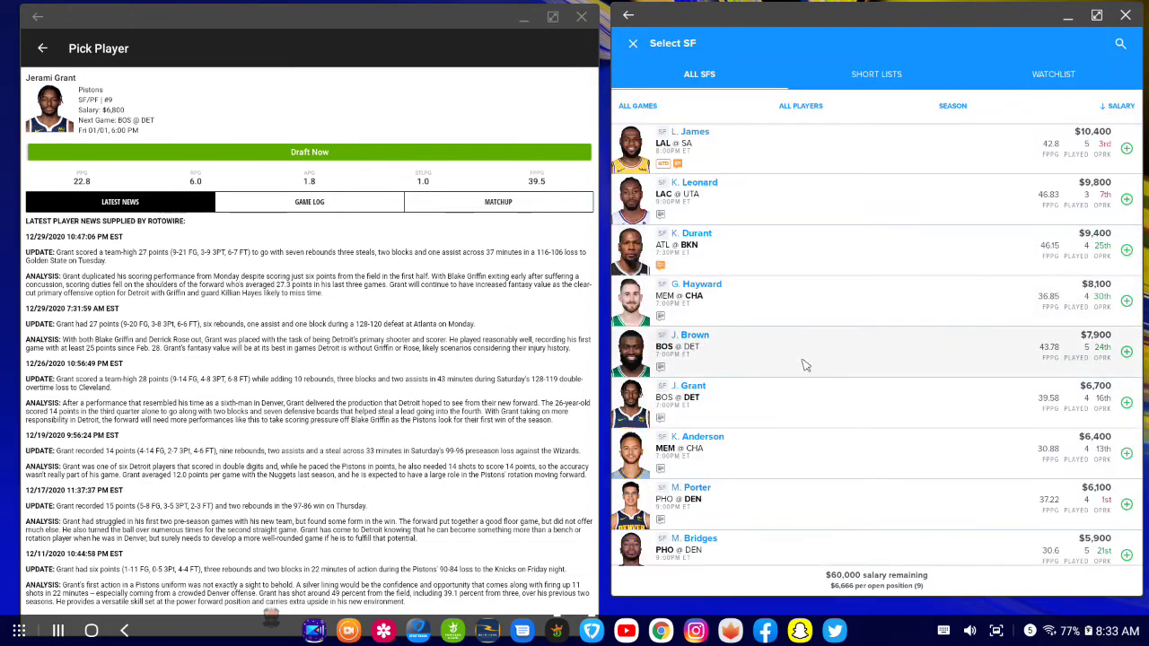
pyautogui.click(271, 201)
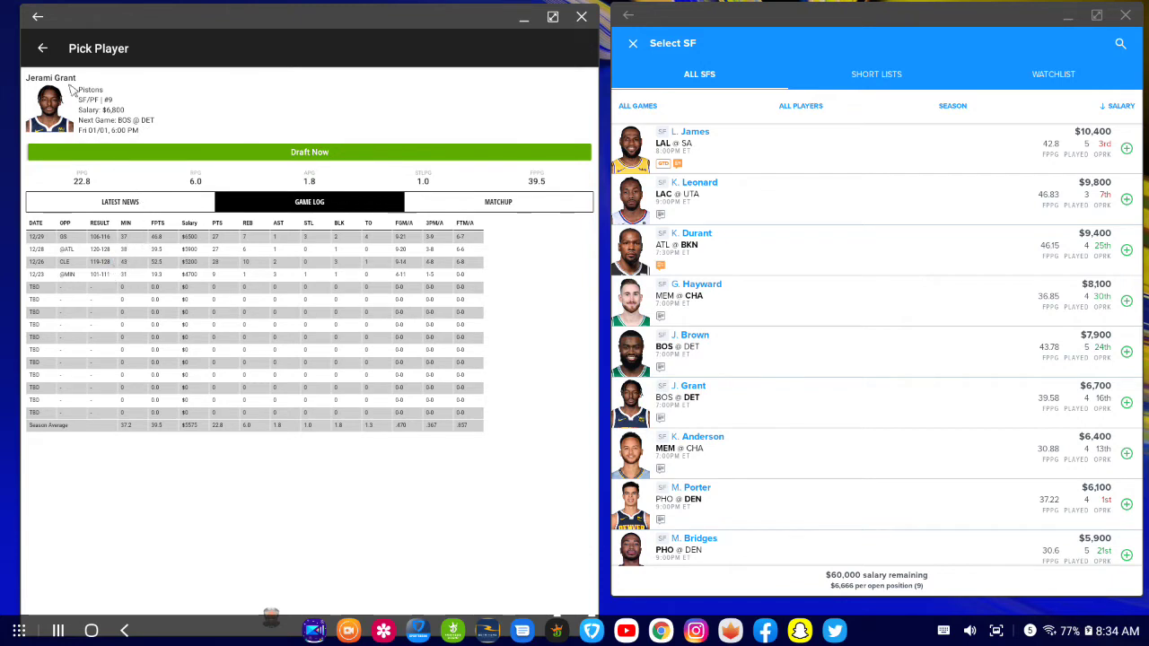
pyautogui.click(42, 49)
# - Look through the BOS @ DET utility players and examine the game's point guard and shooting guard depth charts
pyautogui.scroll(-2, 159, 274)
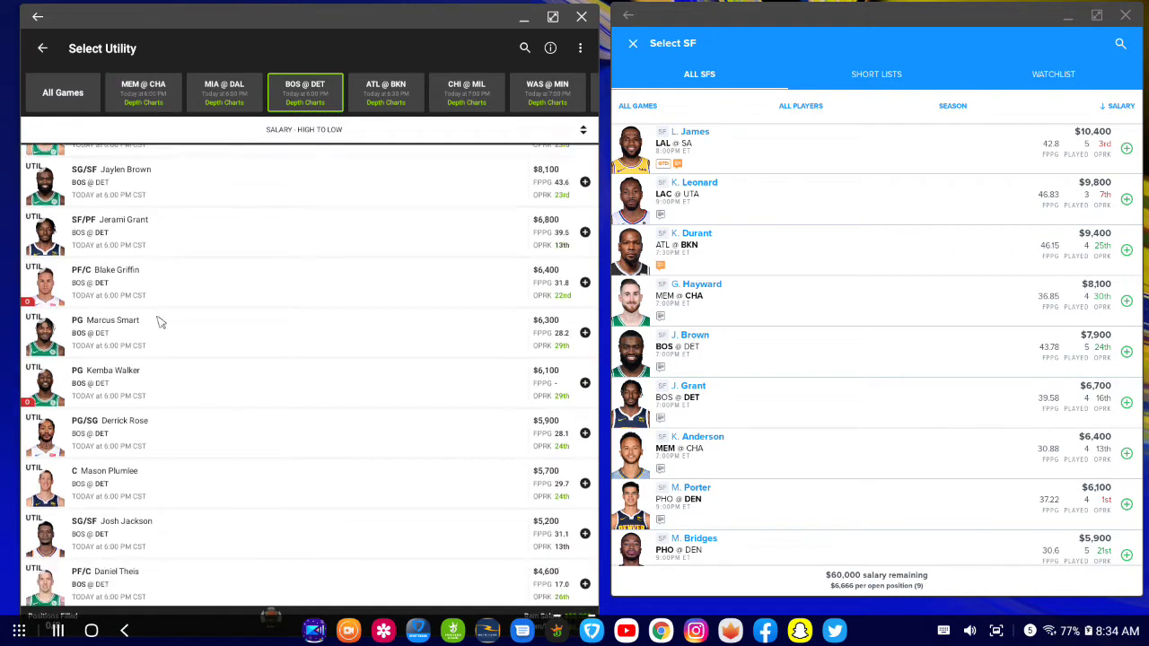
pyautogui.scroll(-2, 159, 323)
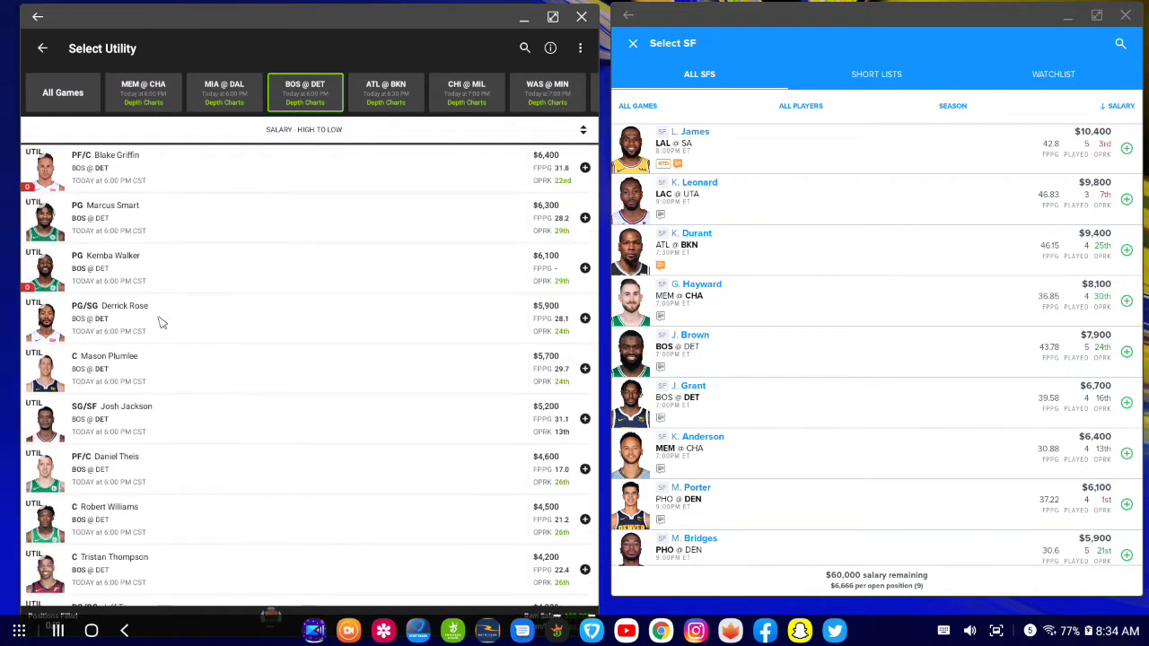
pyautogui.click(303, 101)
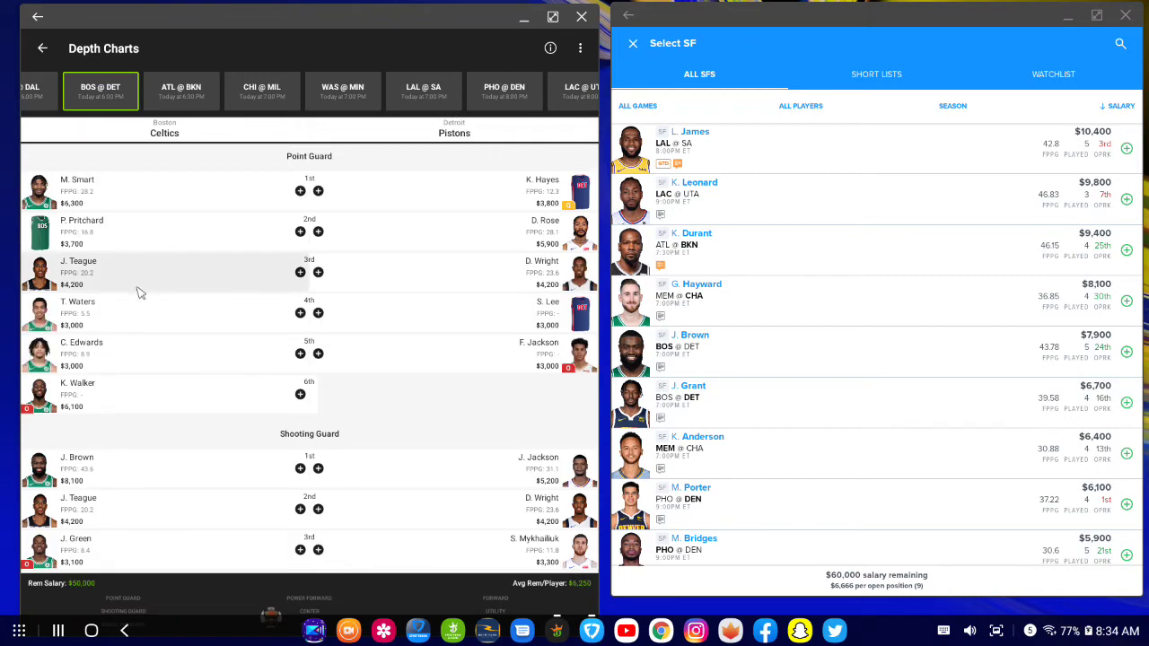
pyautogui.scroll(-1, 142, 292)
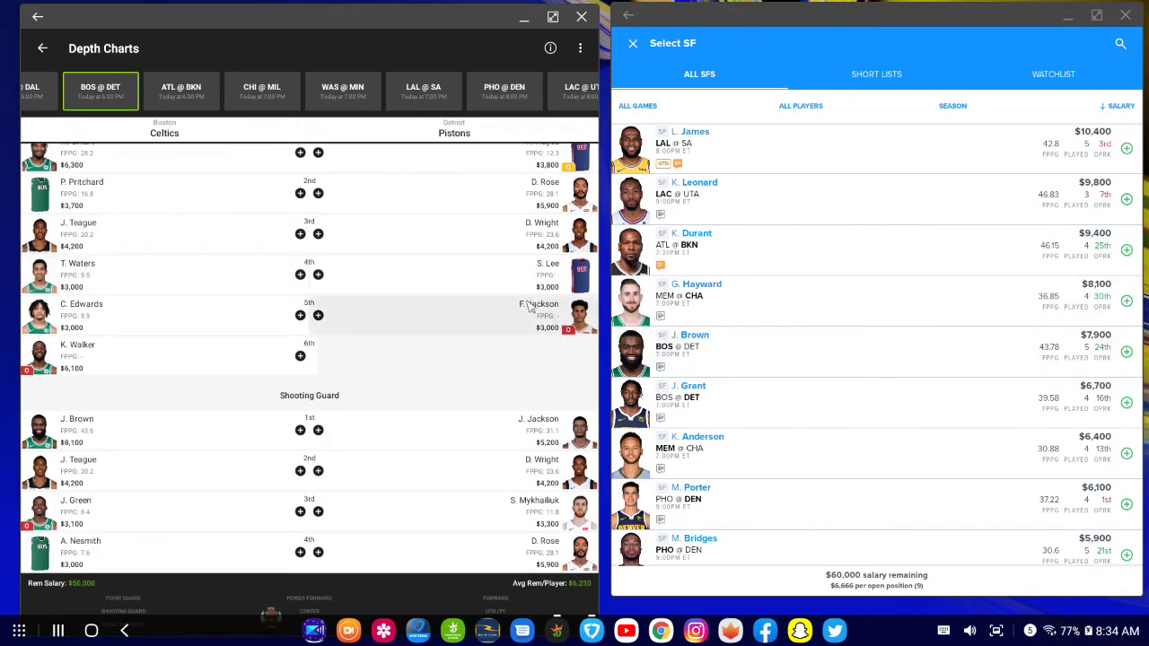
pyautogui.scroll(-1, 519, 285)
pyautogui.scroll(2, 516, 284)
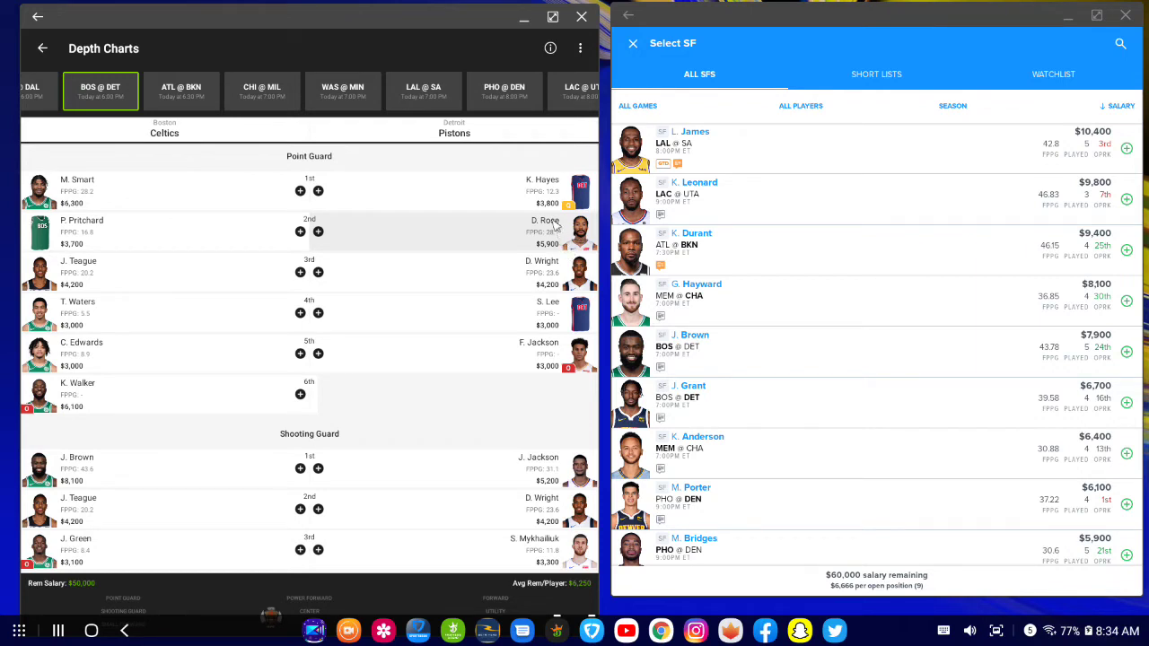
pyautogui.scroll(-5, 554, 220)
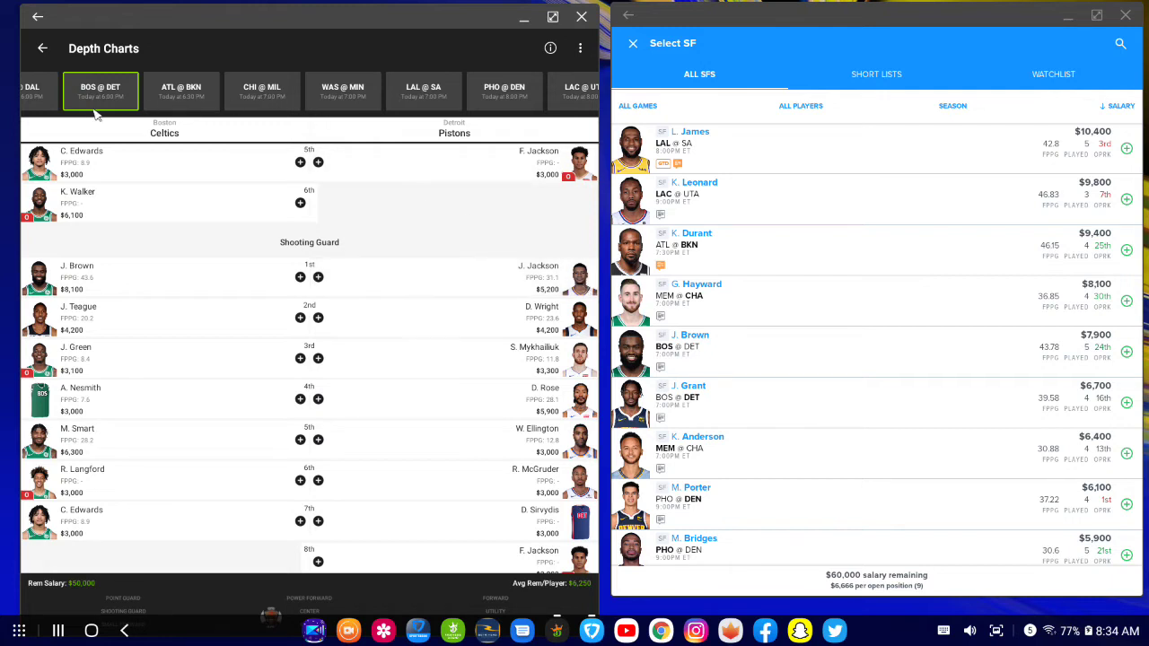
# - Find Josh Jackson among the small forwards for all games and open his game log
pyautogui.click(43, 50)
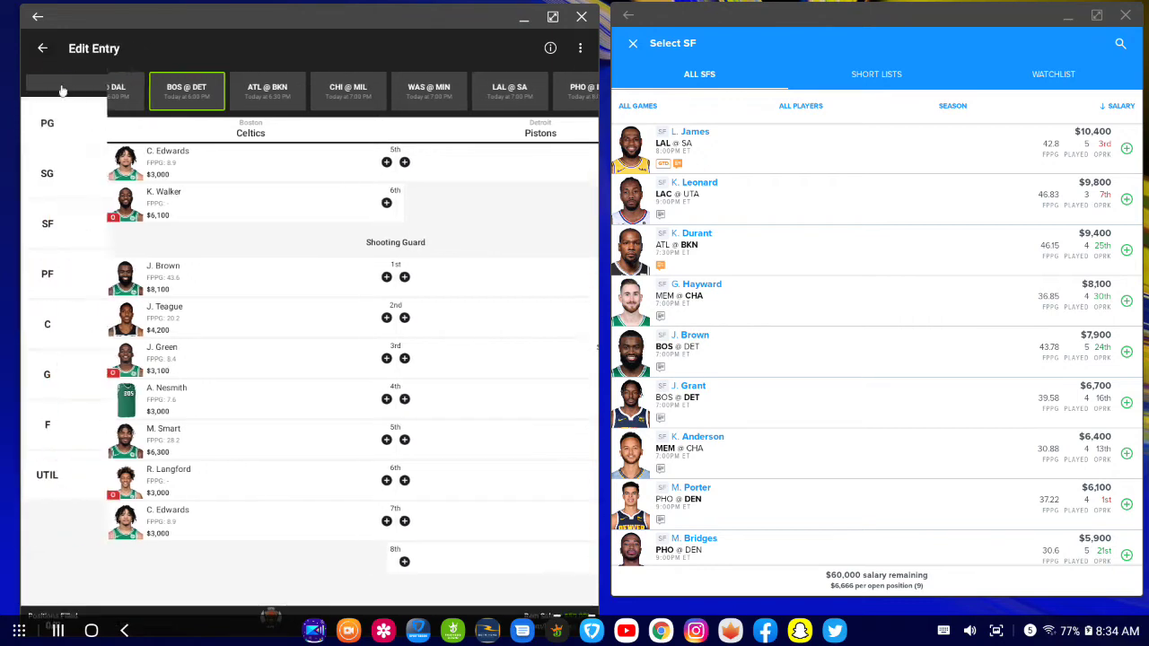
pyautogui.click(135, 220)
pyautogui.scroll(-5, 256, 333)
pyautogui.scroll(-7, 256, 333)
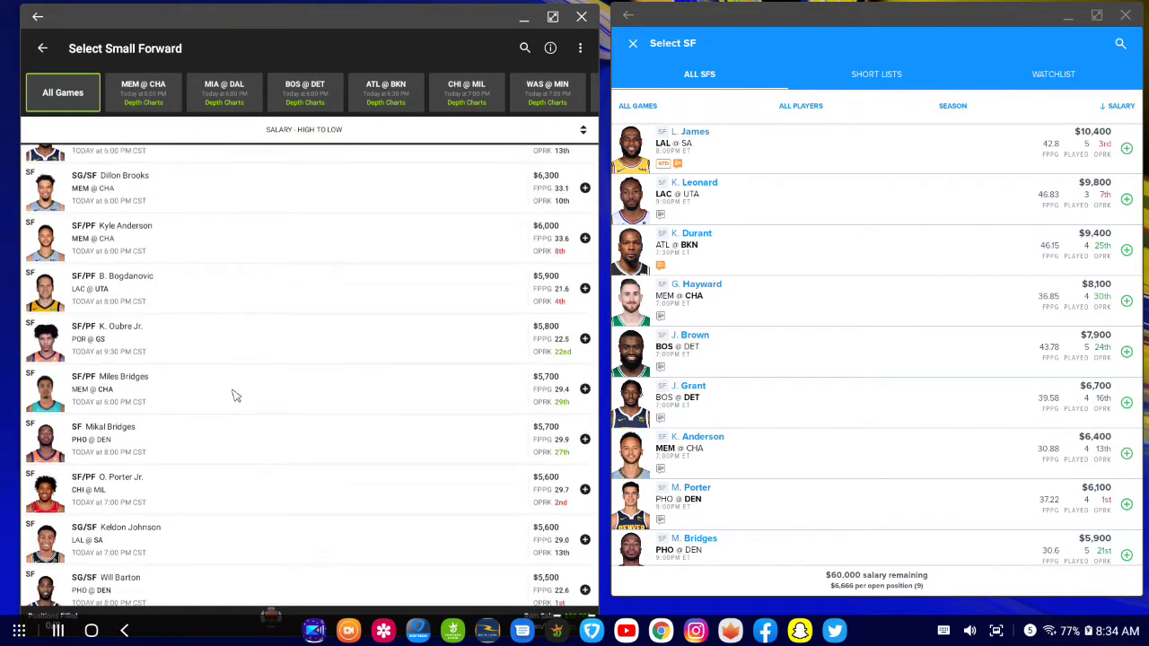
pyautogui.scroll(-5, 230, 400)
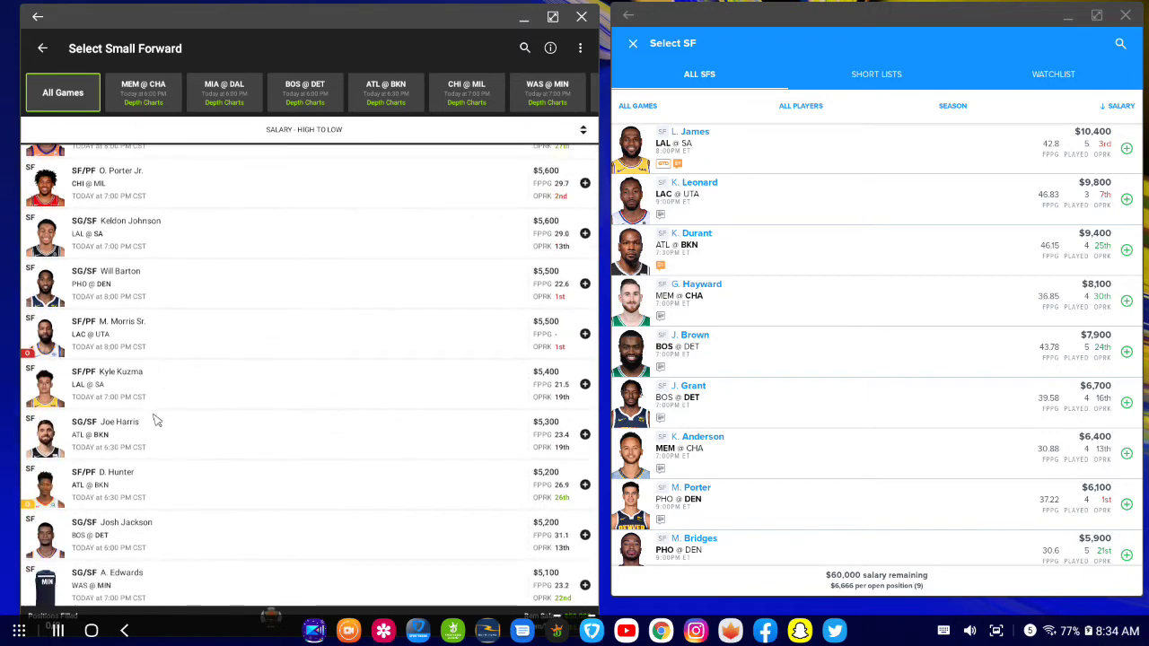
pyautogui.scroll(-2, 133, 439)
pyautogui.click(46, 420)
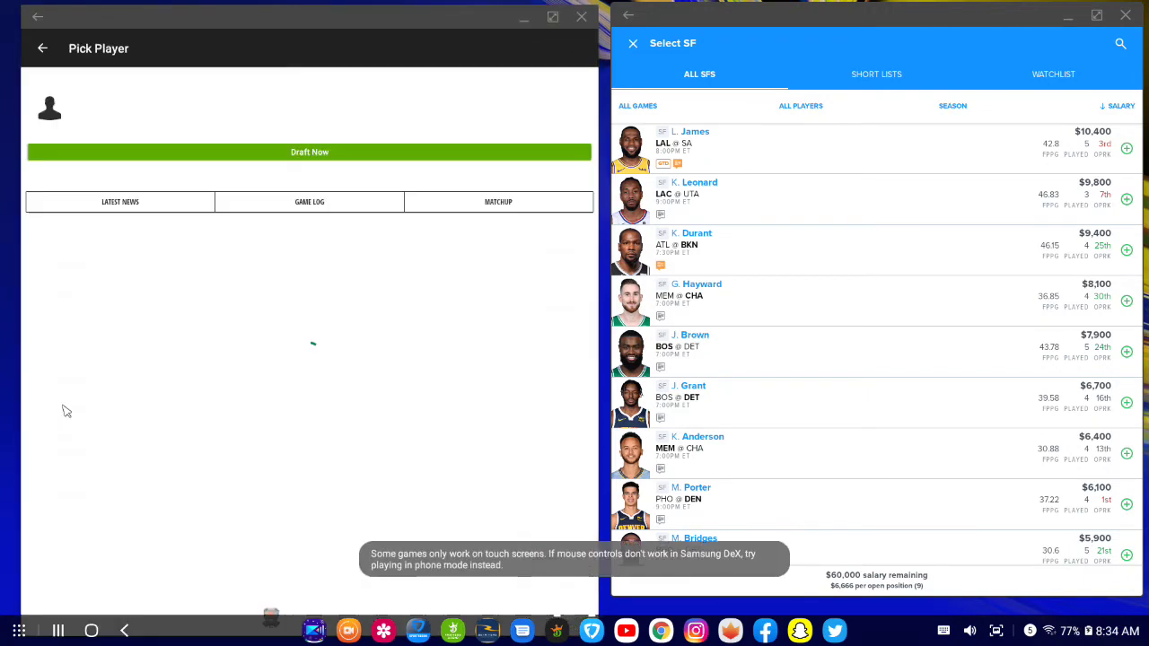
pyautogui.click(310, 202)
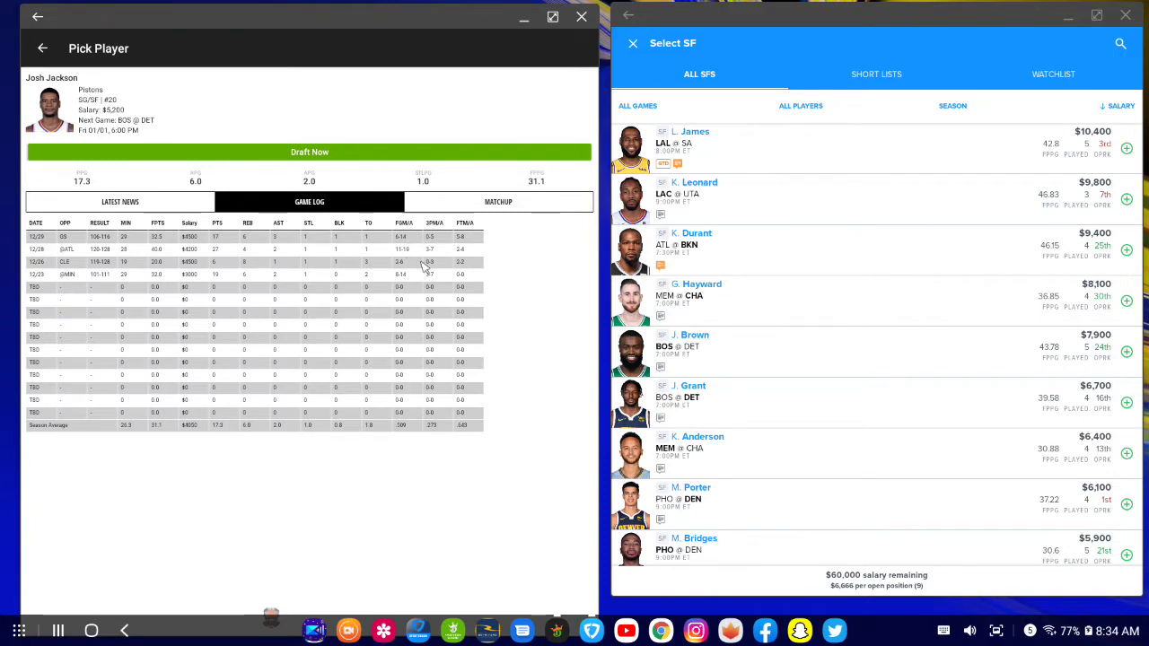
# - Find J. Jackson of Detroit in FanDuel's small forward list and open his game log
pyautogui.click(647, 65)
pyautogui.scroll(-3, 661, 287)
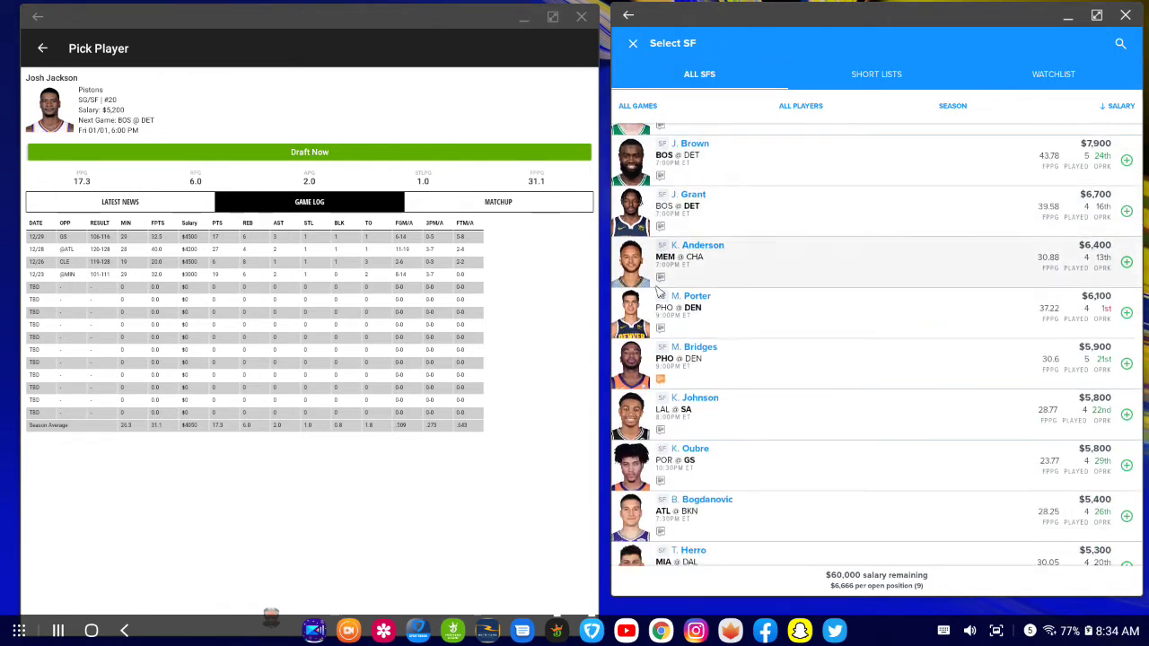
pyautogui.scroll(-4, 668, 341)
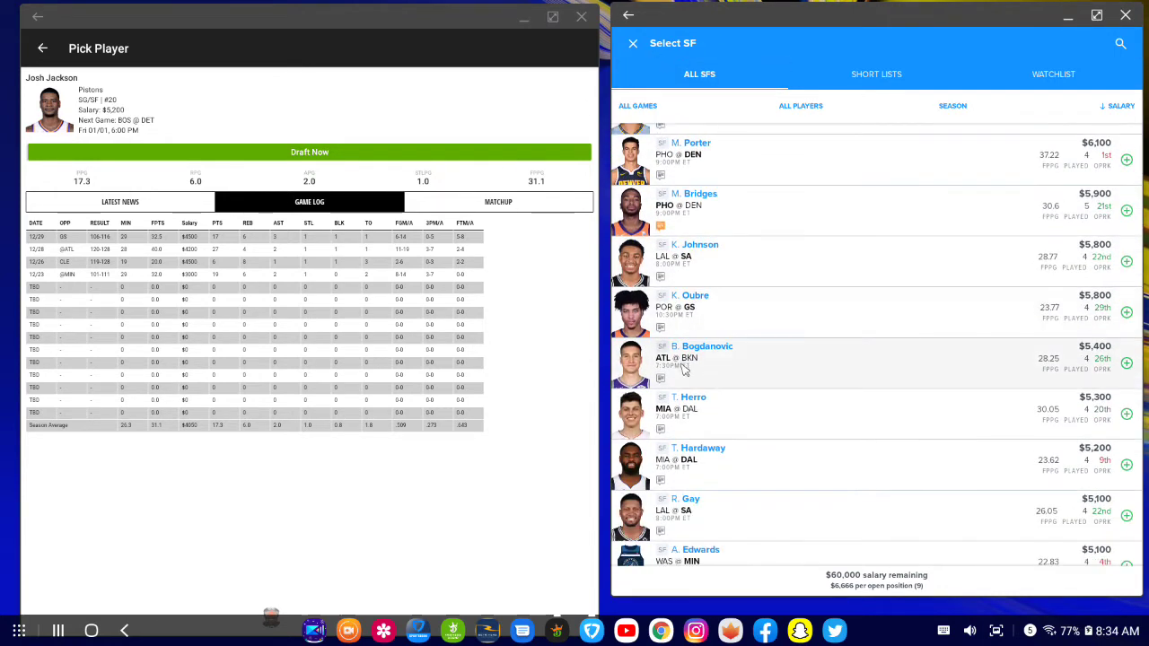
pyautogui.scroll(-5, 675, 386)
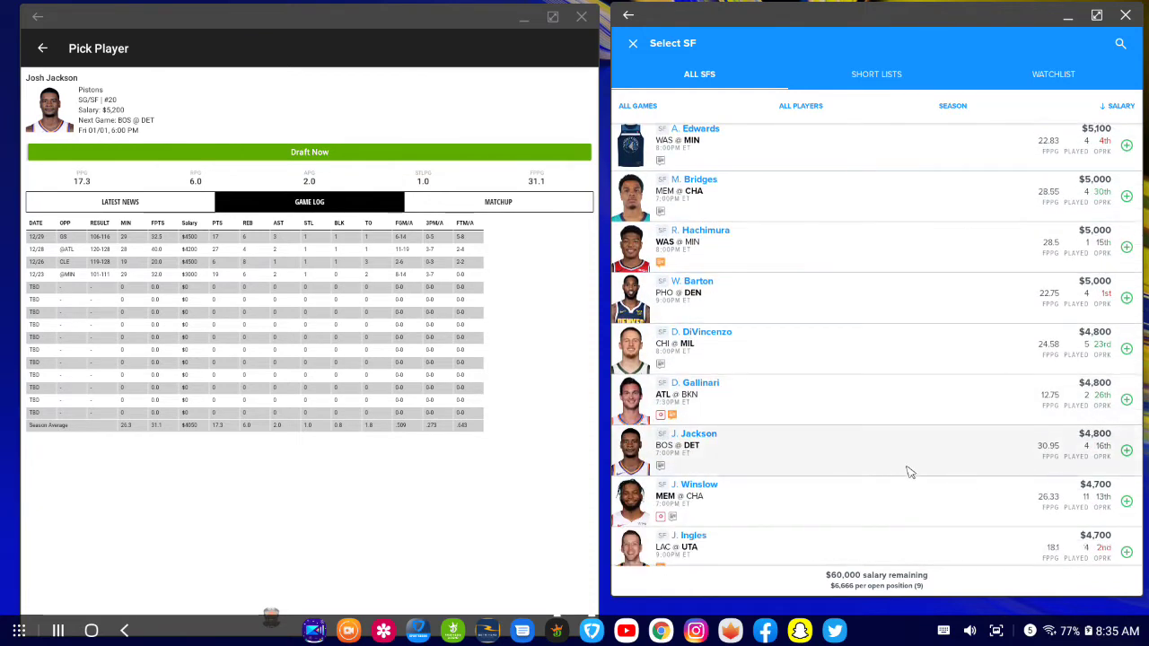
pyautogui.click(632, 457)
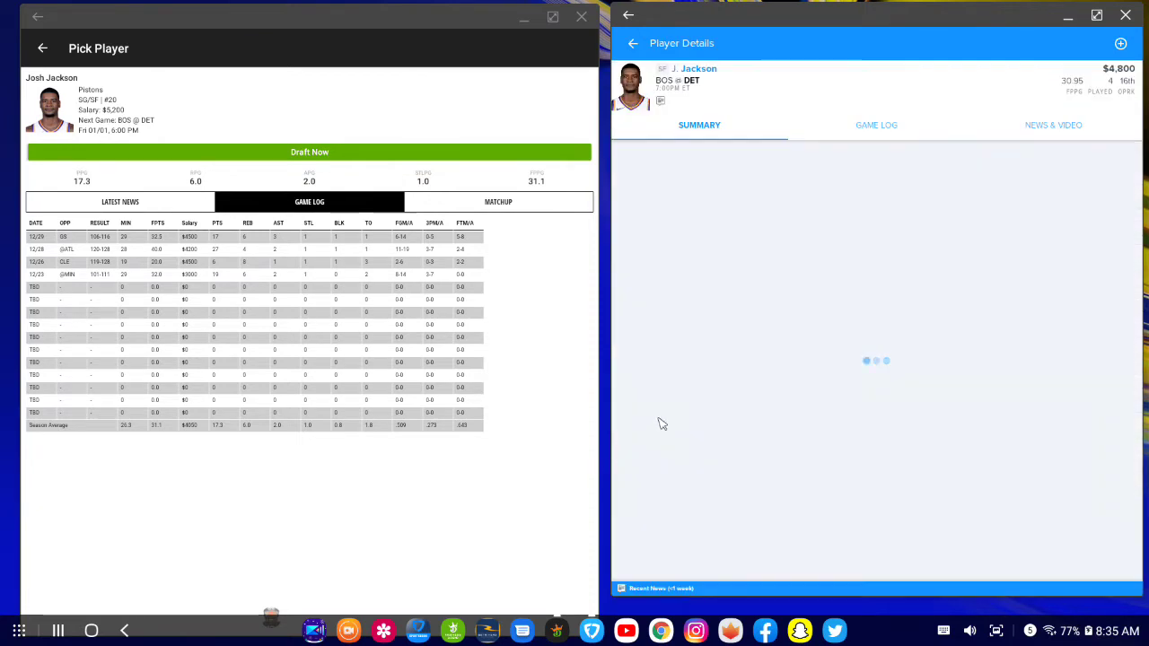
pyautogui.click(864, 126)
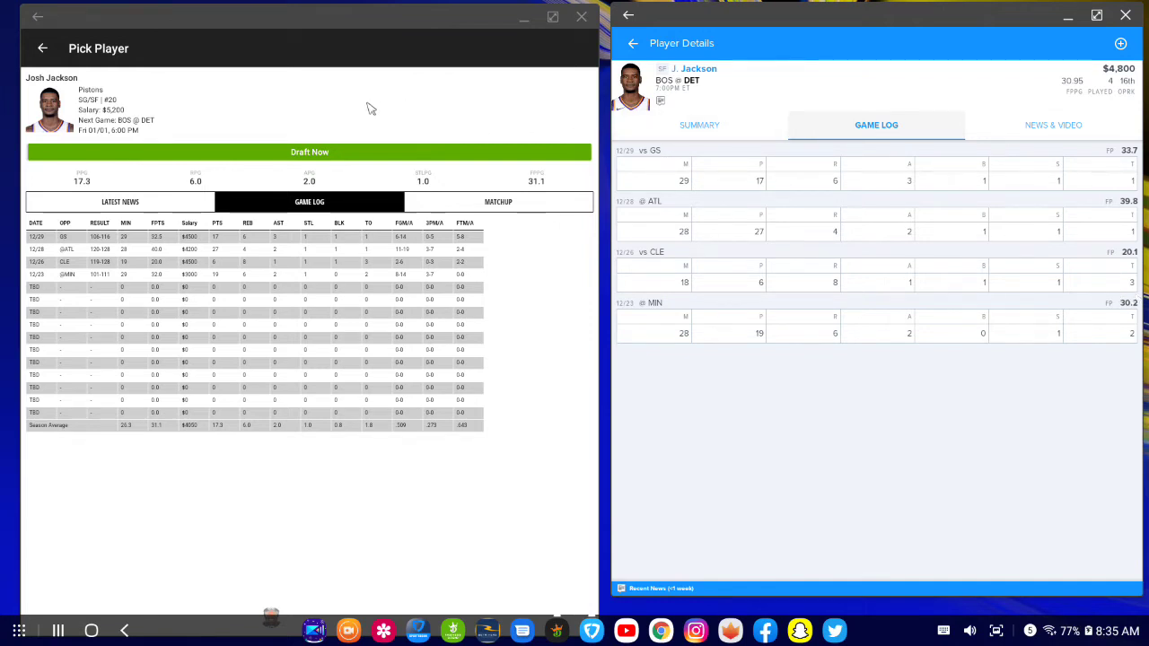
# - Return to DraftKings' small forward list and examine the guard and small forward positions in the BOS @ DET depth chart
pyautogui.click(42, 48)
pyautogui.scroll(4, 133, 310)
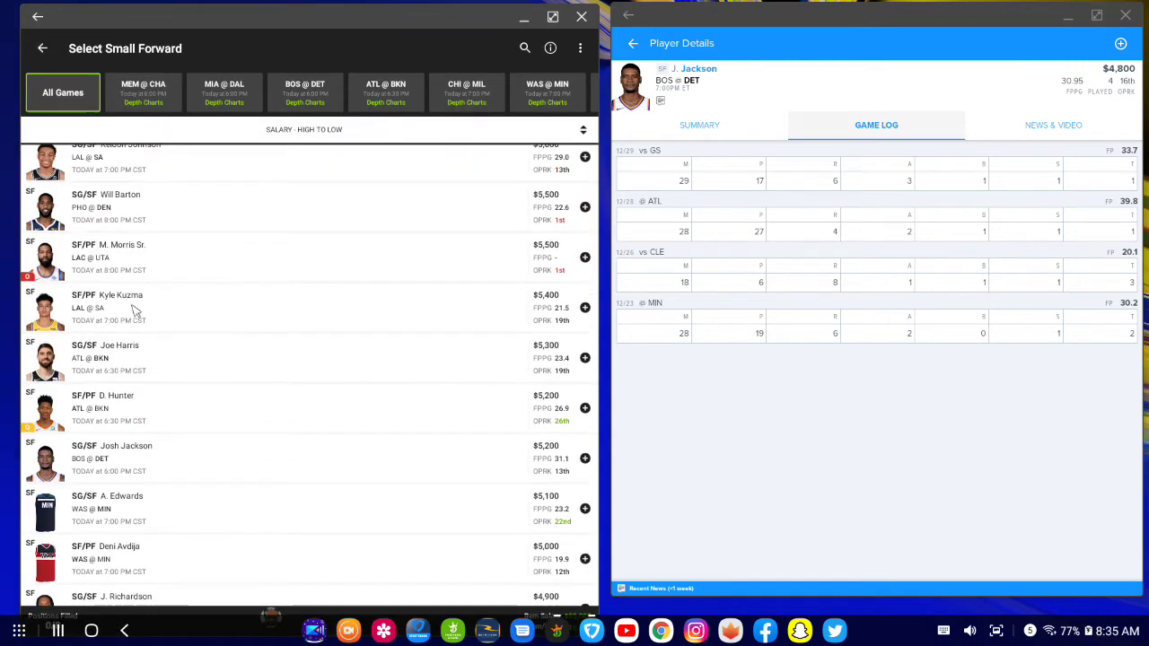
pyautogui.scroll(9, 133, 310)
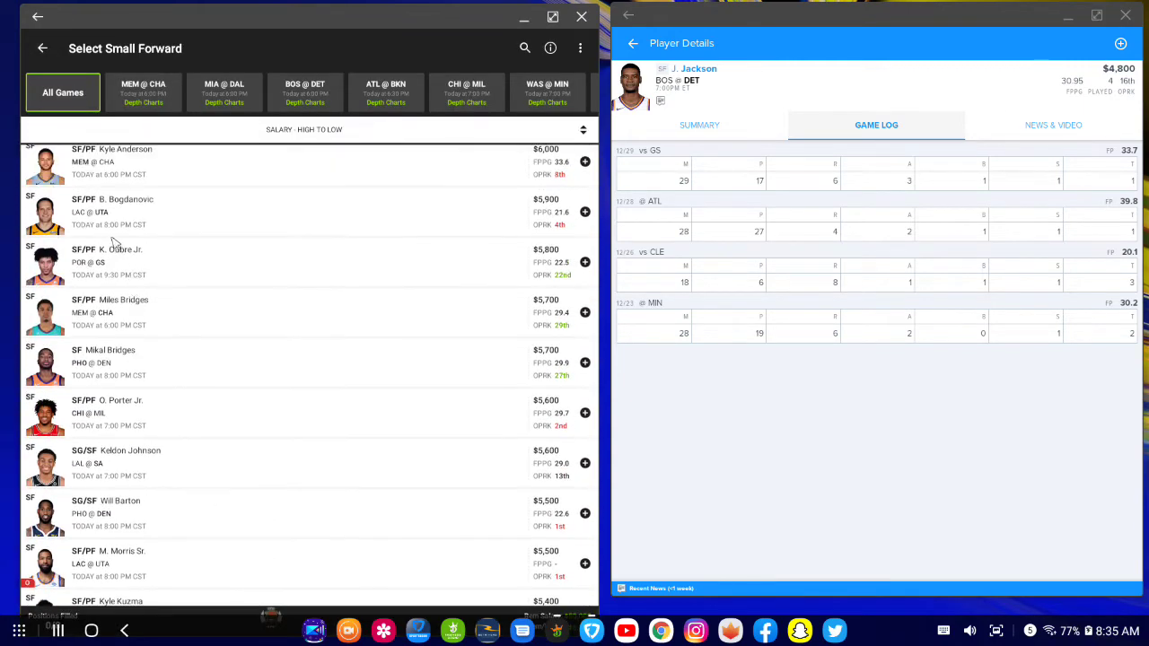
pyautogui.click(313, 103)
pyautogui.scroll(-1, 86, 395)
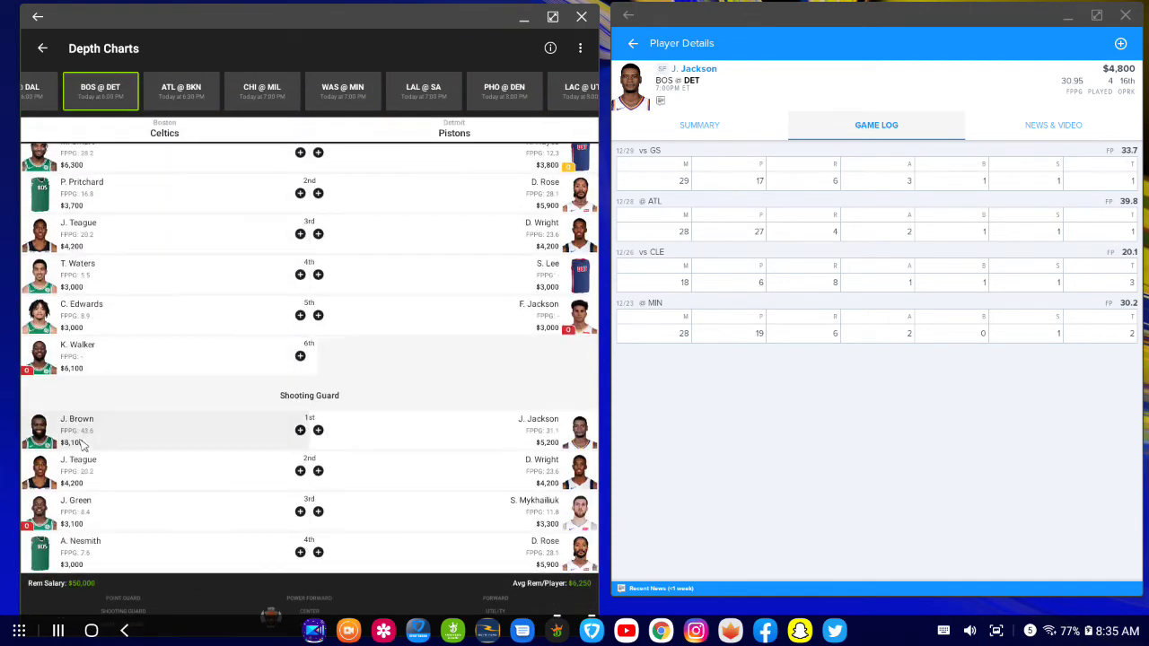
pyautogui.scroll(-3, 561, 418)
pyautogui.scroll(4, 560, 431)
pyautogui.scroll(-12, 565, 422)
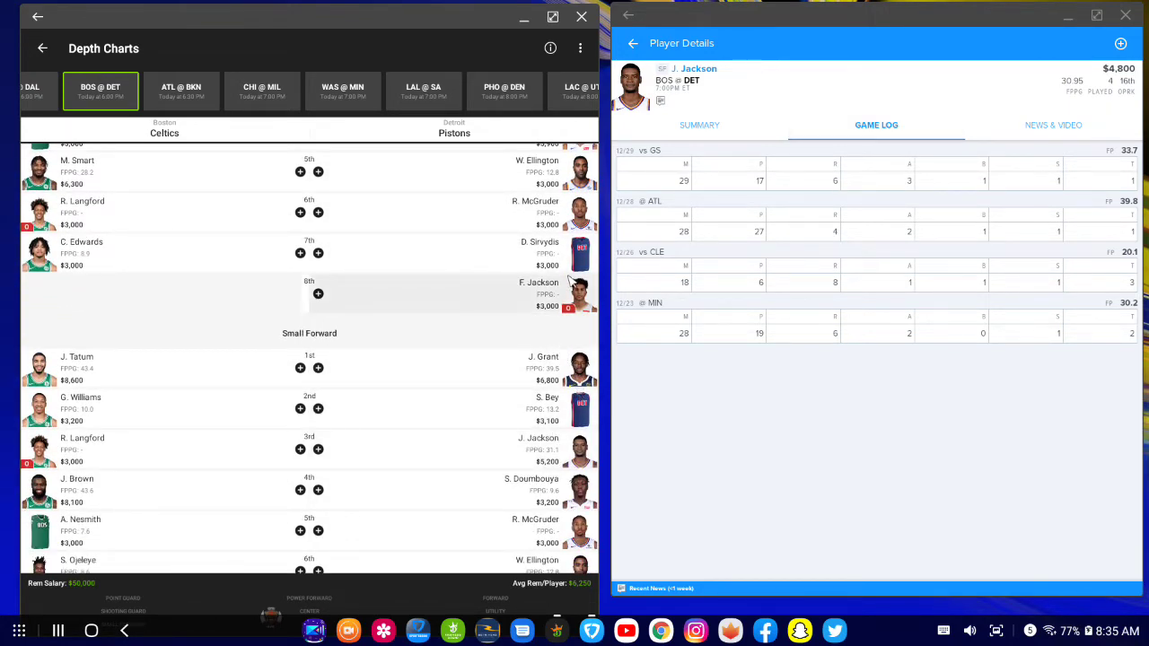
pyautogui.scroll(-3, 565, 274)
pyautogui.scroll(8, 558, 262)
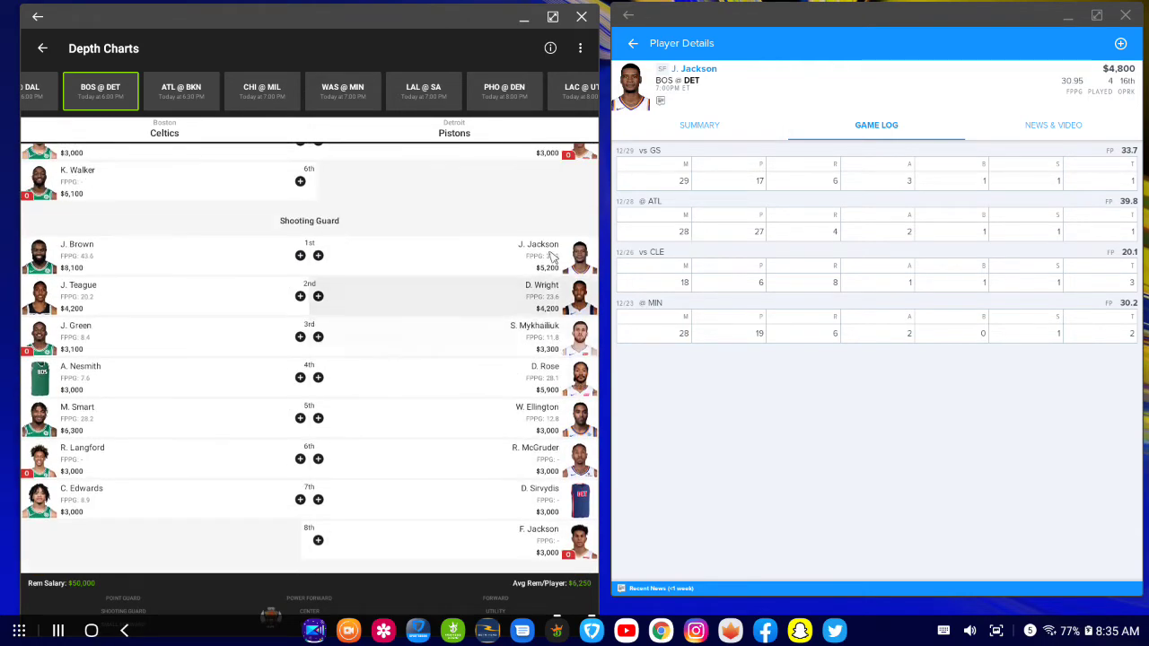
# - Leave J. Jackson's details in FanDuel and look through the point guard list for all games
pyautogui.scroll(3, 554, 253)
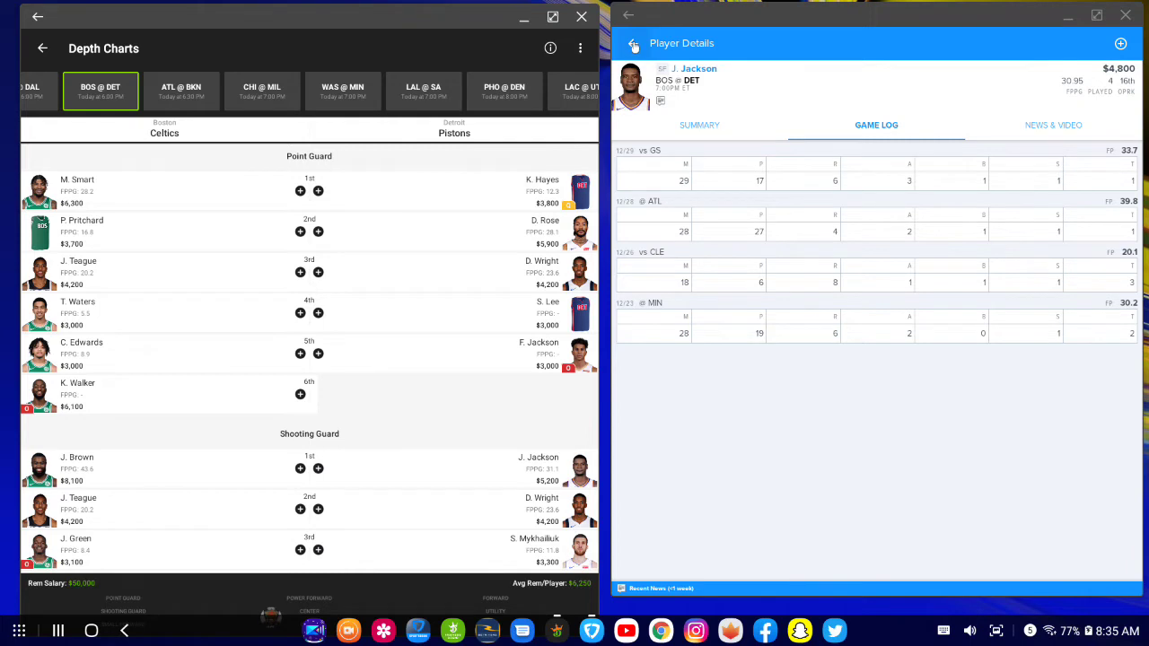
pyautogui.click(633, 47)
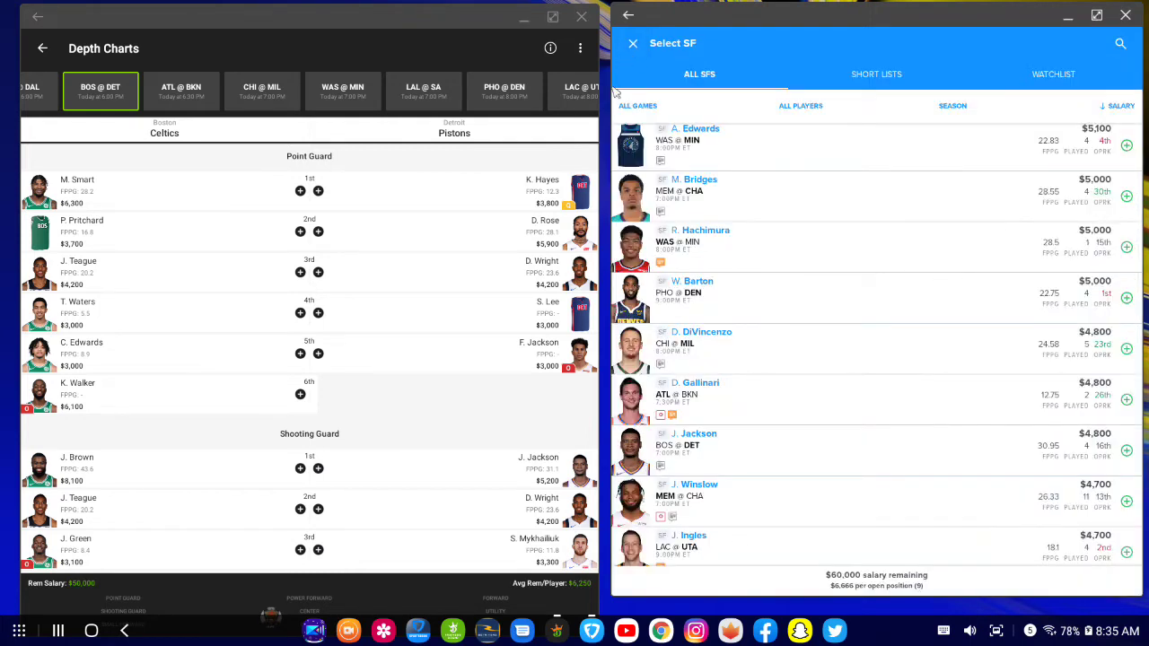
pyautogui.click(635, 44)
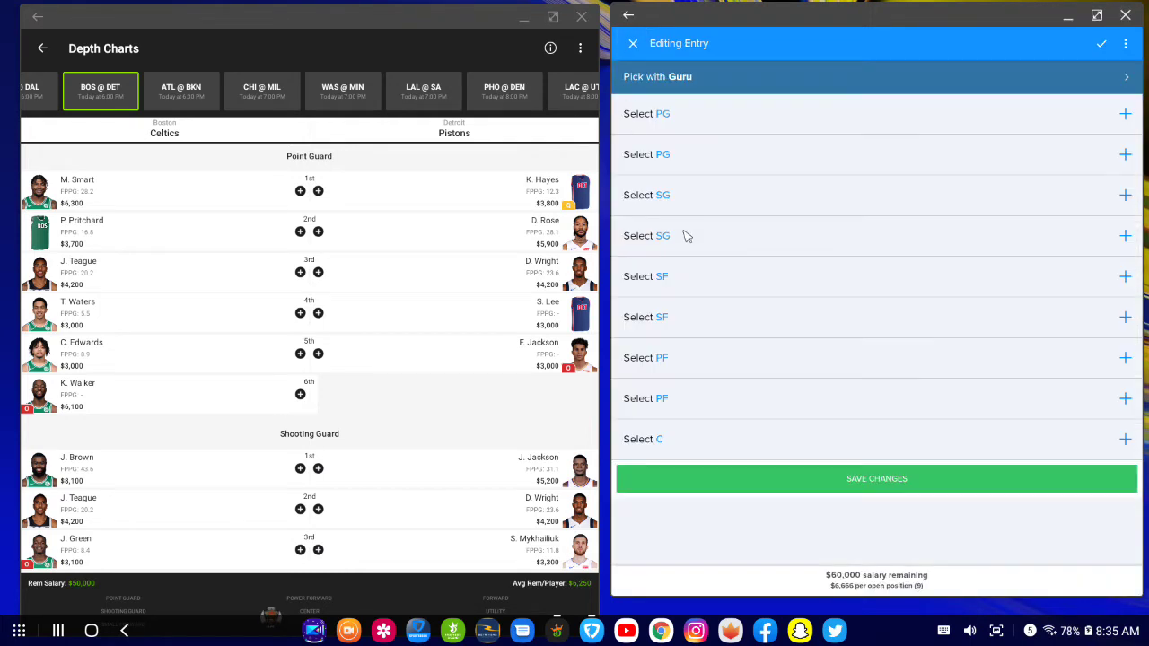
pyautogui.click(718, 173)
pyautogui.scroll(-3, 704, 270)
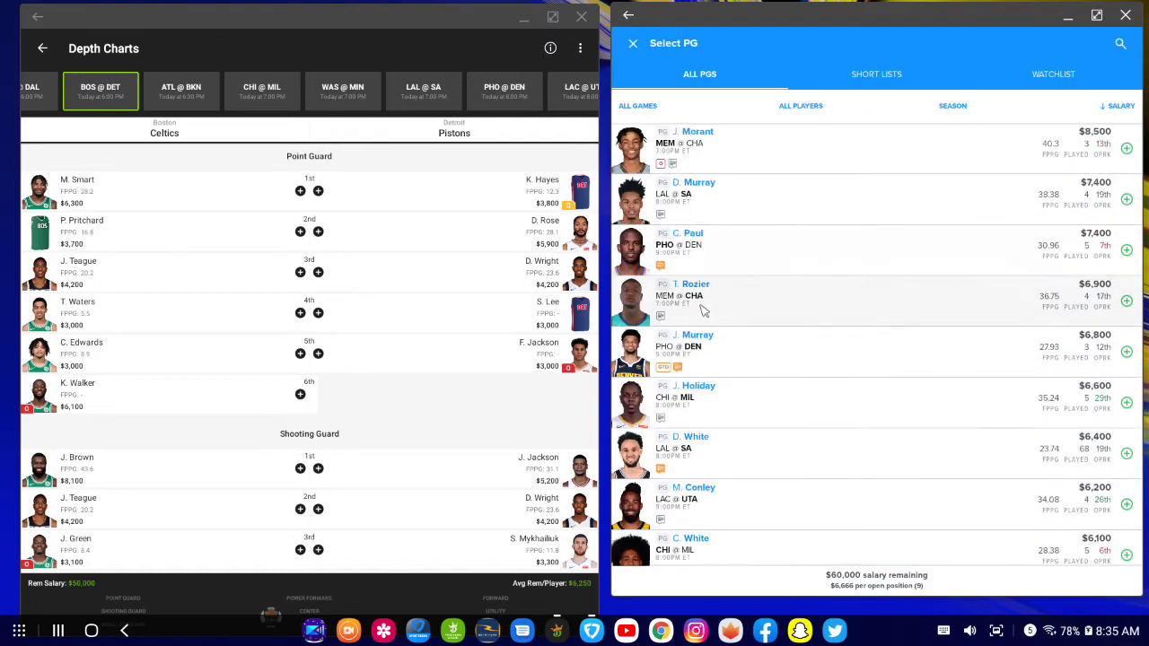
pyautogui.scroll(-8, 704, 309)
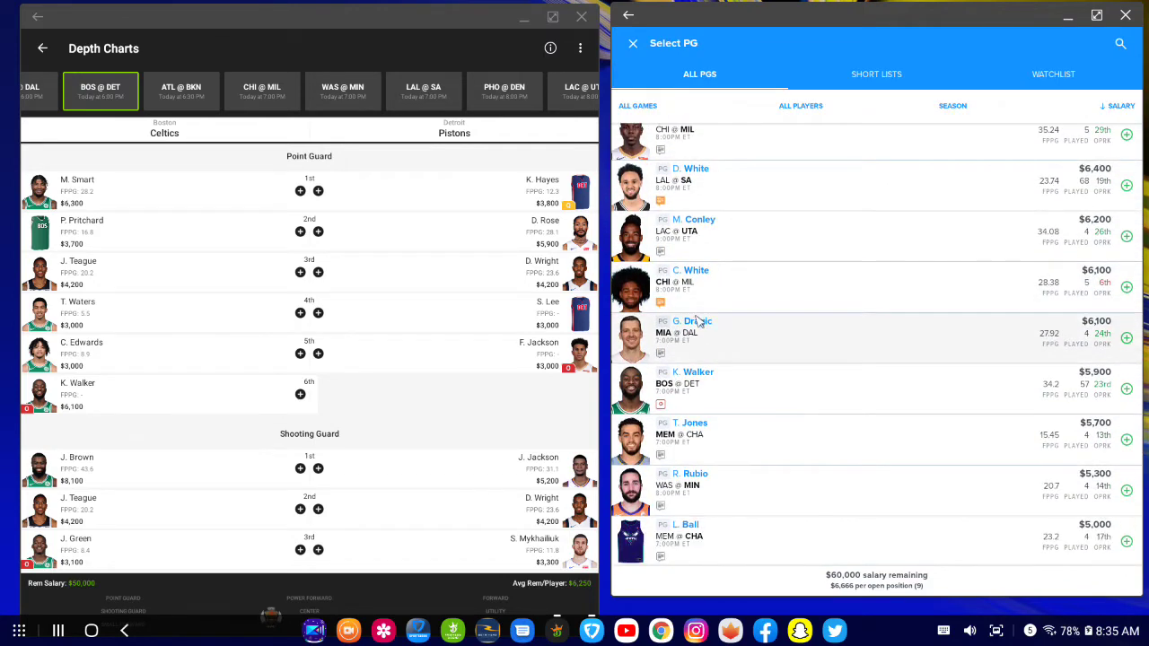
pyautogui.scroll(-3, 698, 325)
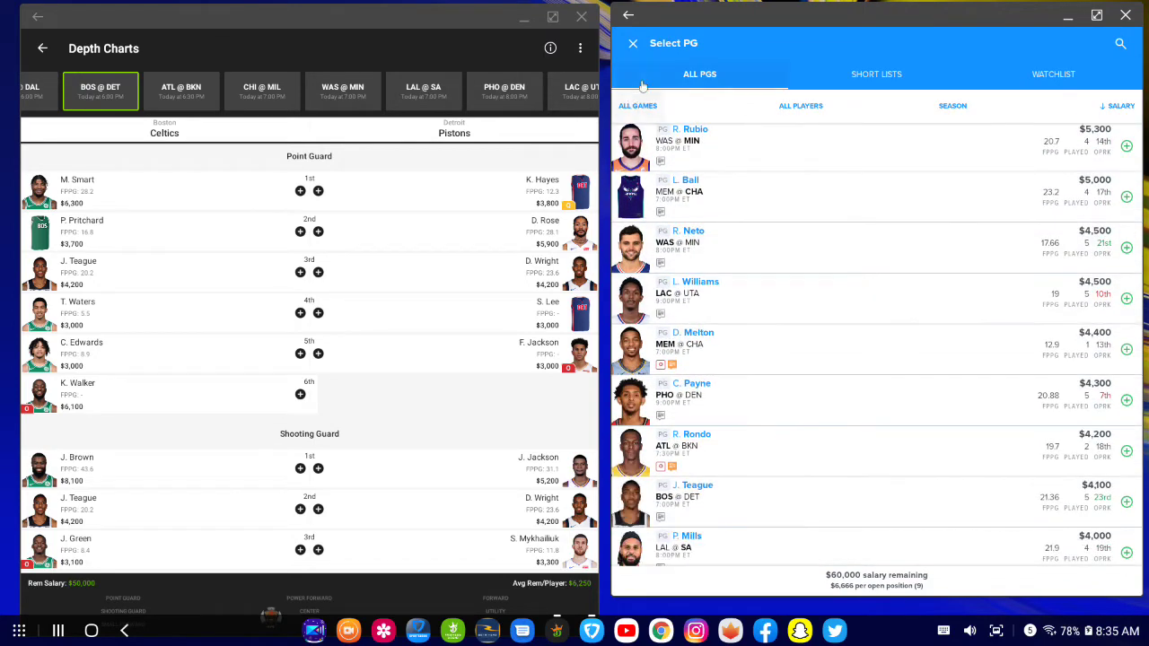
pyautogui.click(634, 44)
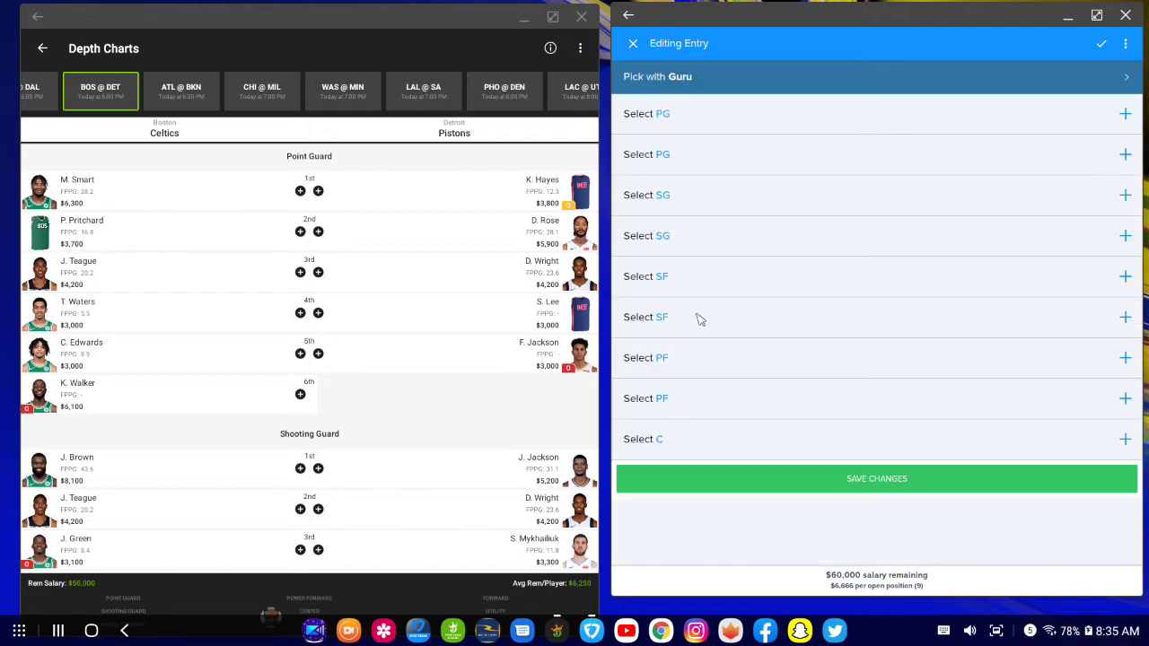
# - Find D. Rose of Detroit in FanDuel's shooting guard list and check his game log
pyautogui.click(690, 218)
pyautogui.scroll(-5, 709, 359)
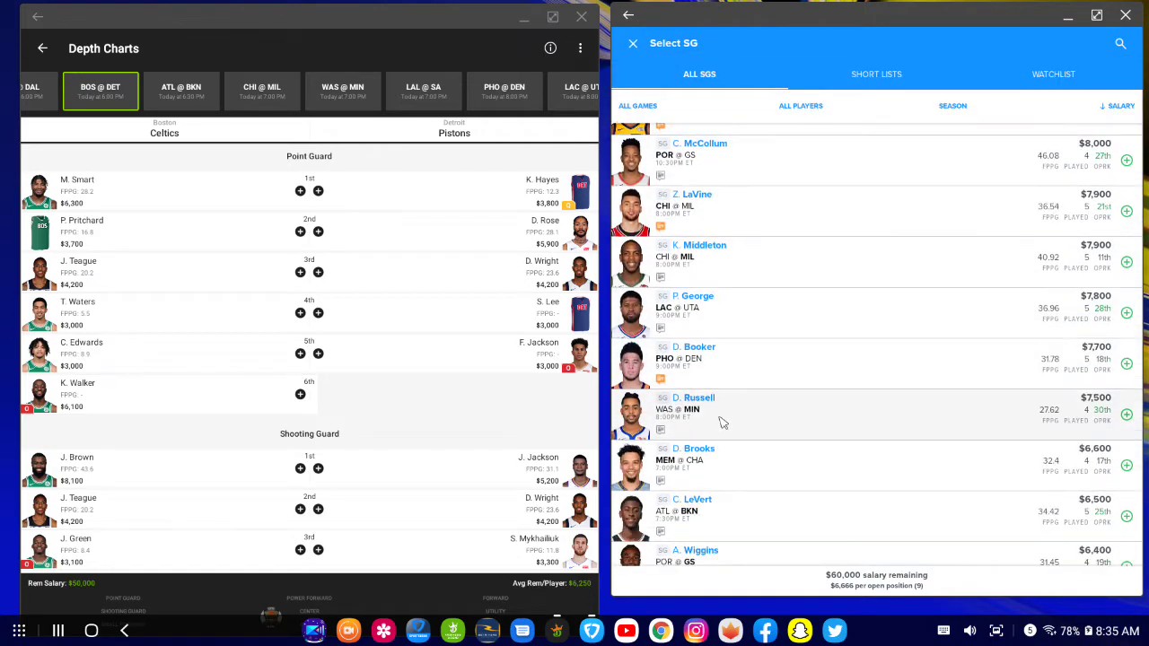
pyautogui.scroll(-7, 727, 440)
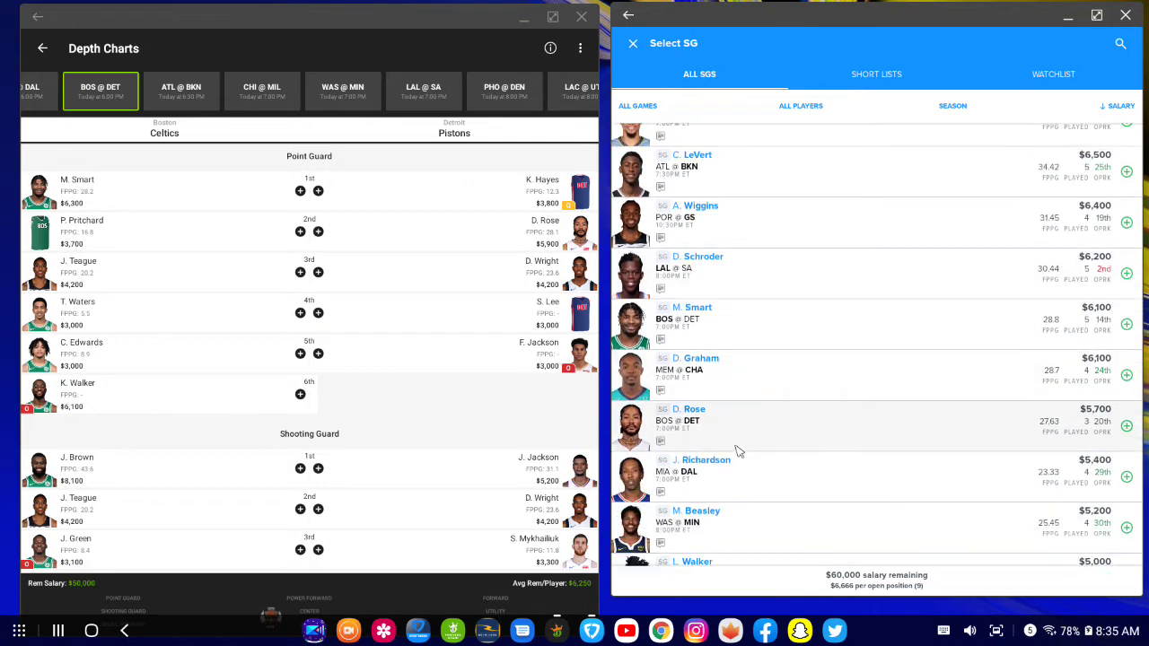
pyautogui.click(641, 429)
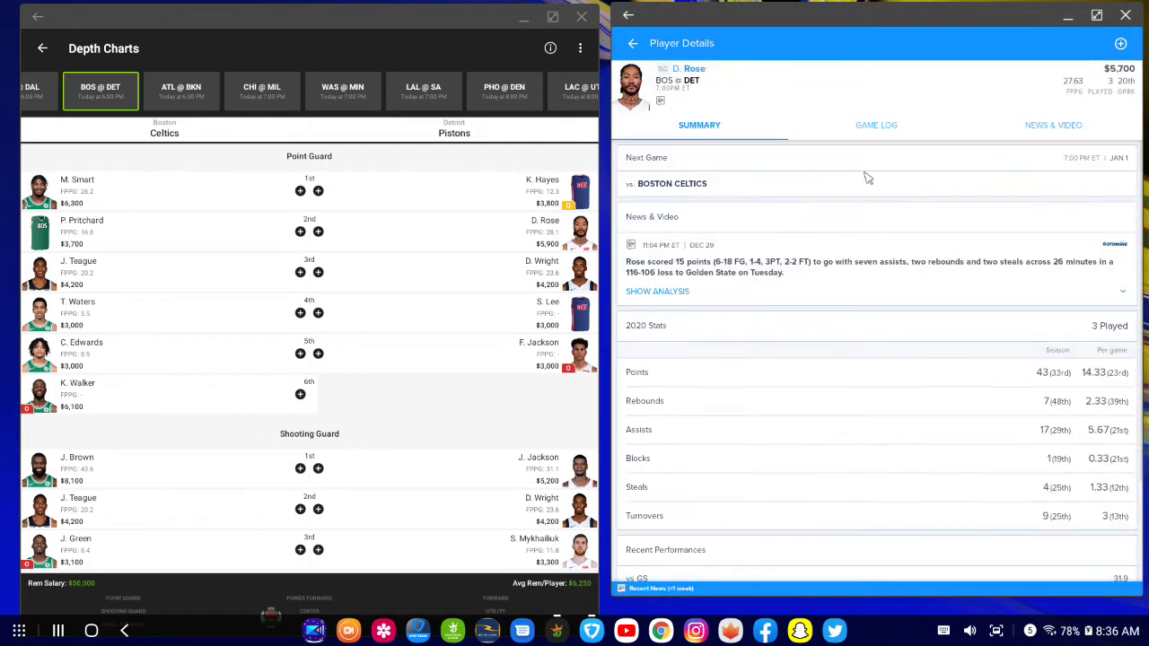
pyautogui.click(888, 132)
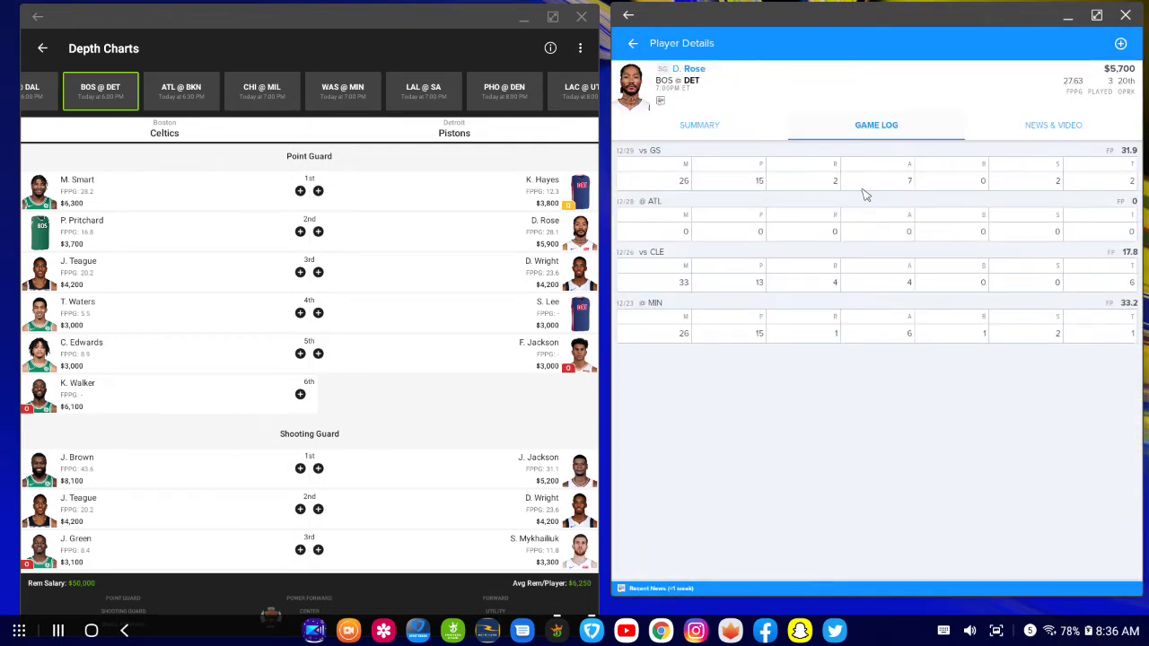
pyautogui.click(631, 45)
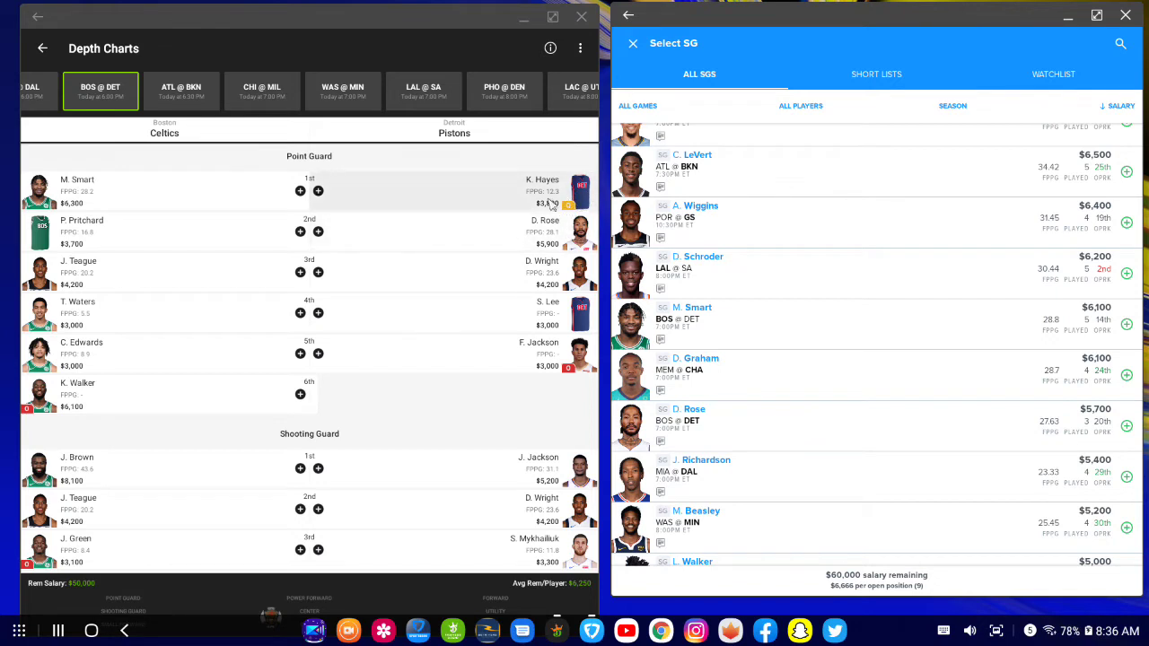
# - Switch to DraftKings and examine the BOS @ DET depth chart from the point guards down to the centers
pyautogui.click(453, 28)
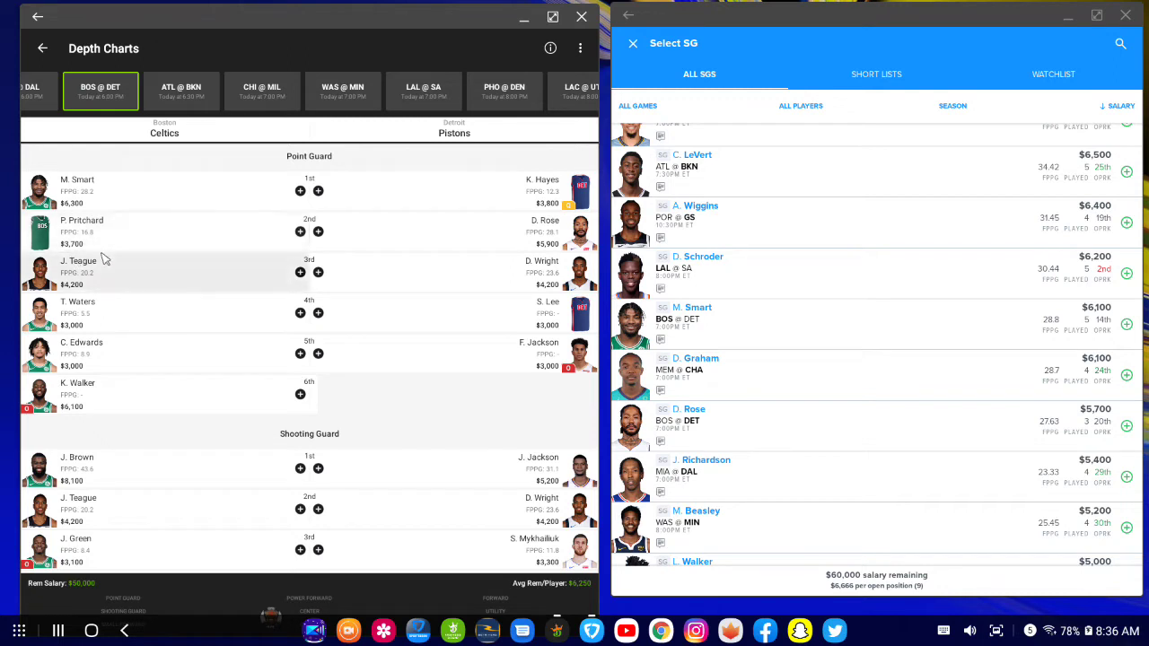
pyautogui.scroll(-5, 151, 333)
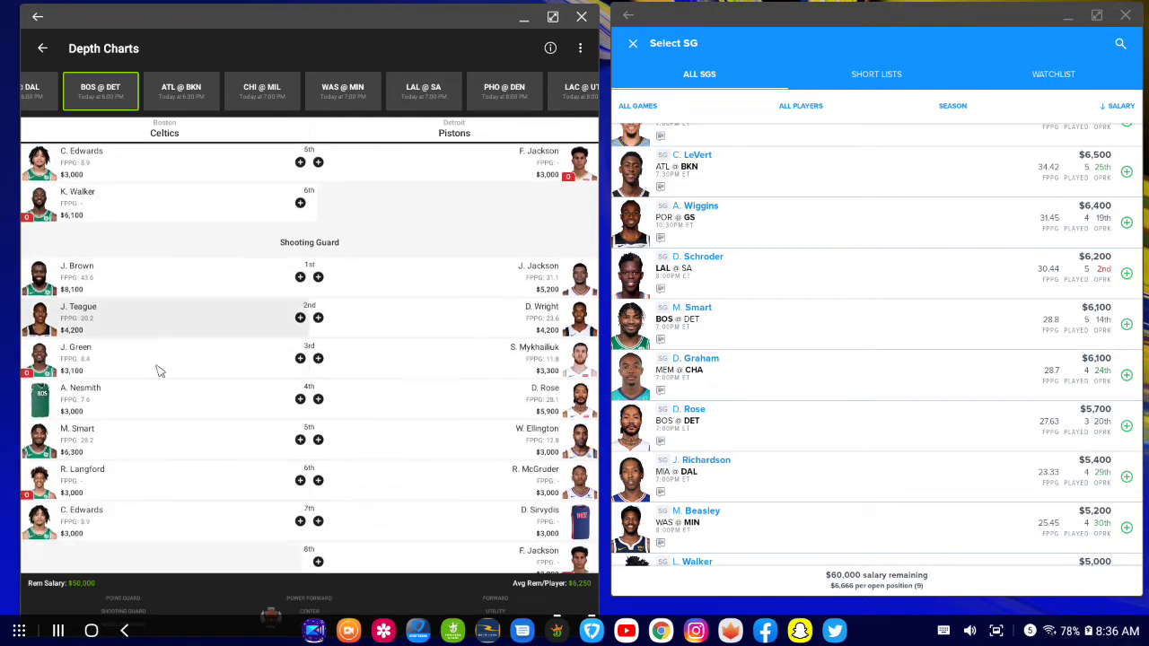
pyautogui.scroll(-9, 181, 393)
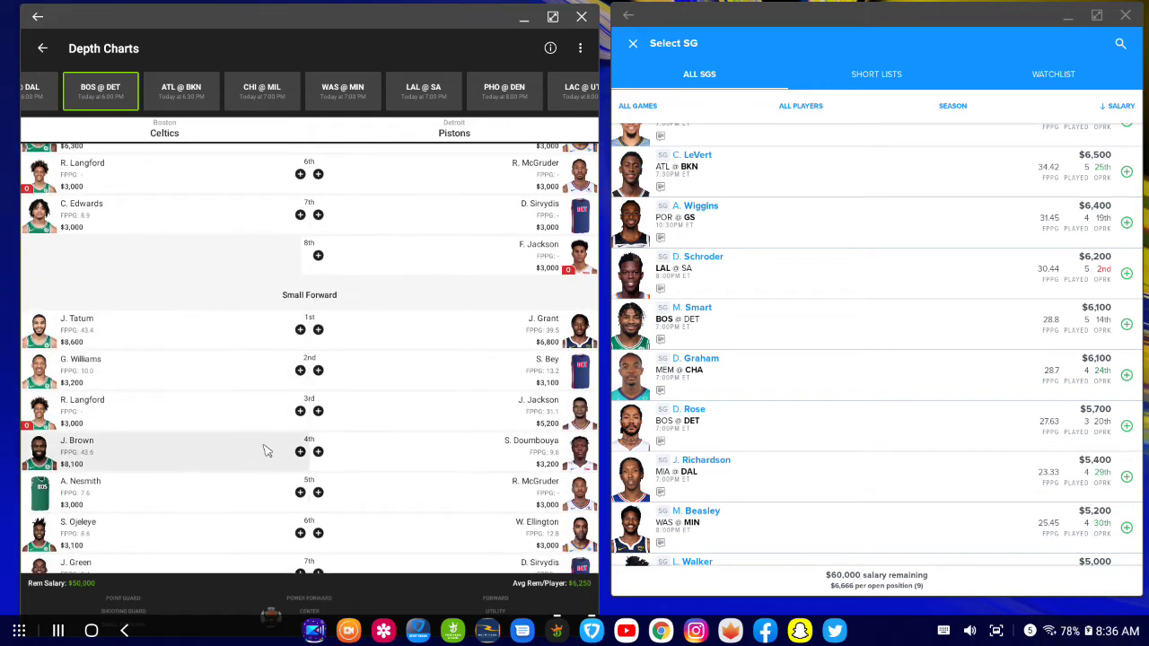
pyautogui.scroll(-4, 285, 458)
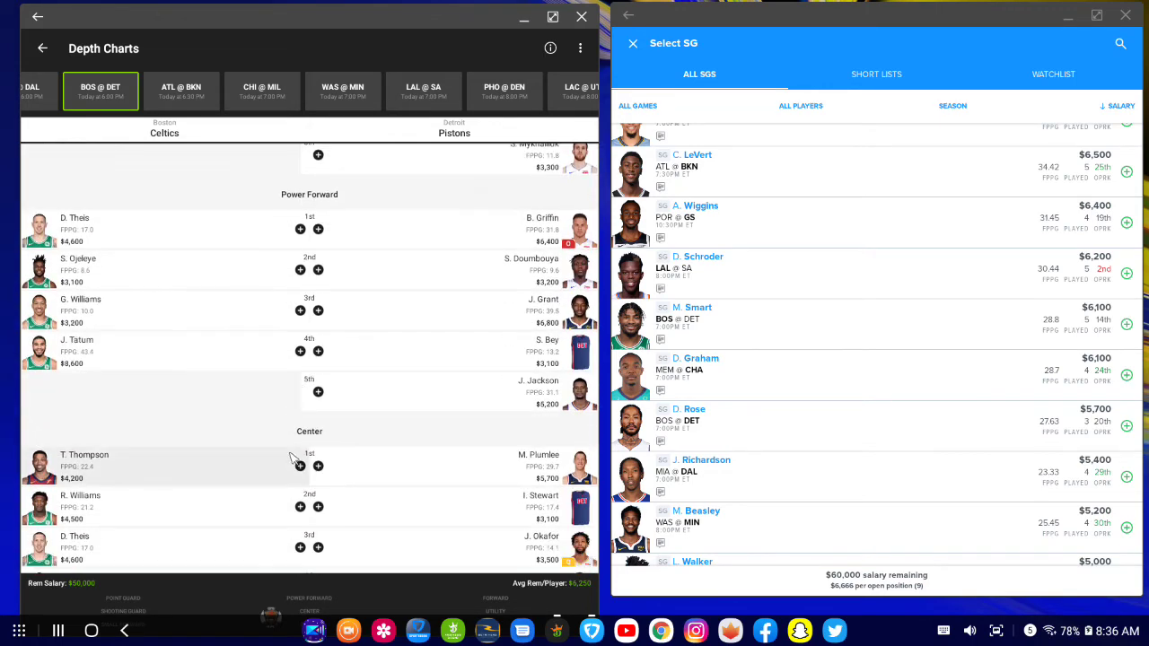
pyautogui.scroll(-2, 146, 362)
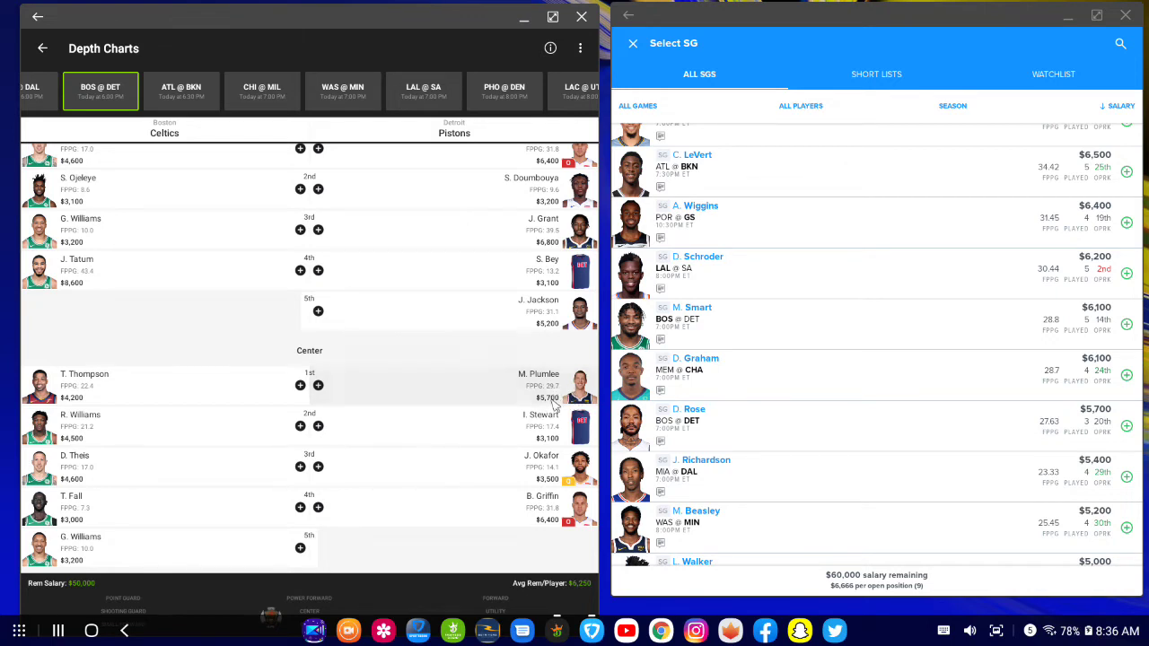
# - Open FanDuel's center list and compare M. Plumlee's salary with the centers priced around him
pyautogui.click(633, 44)
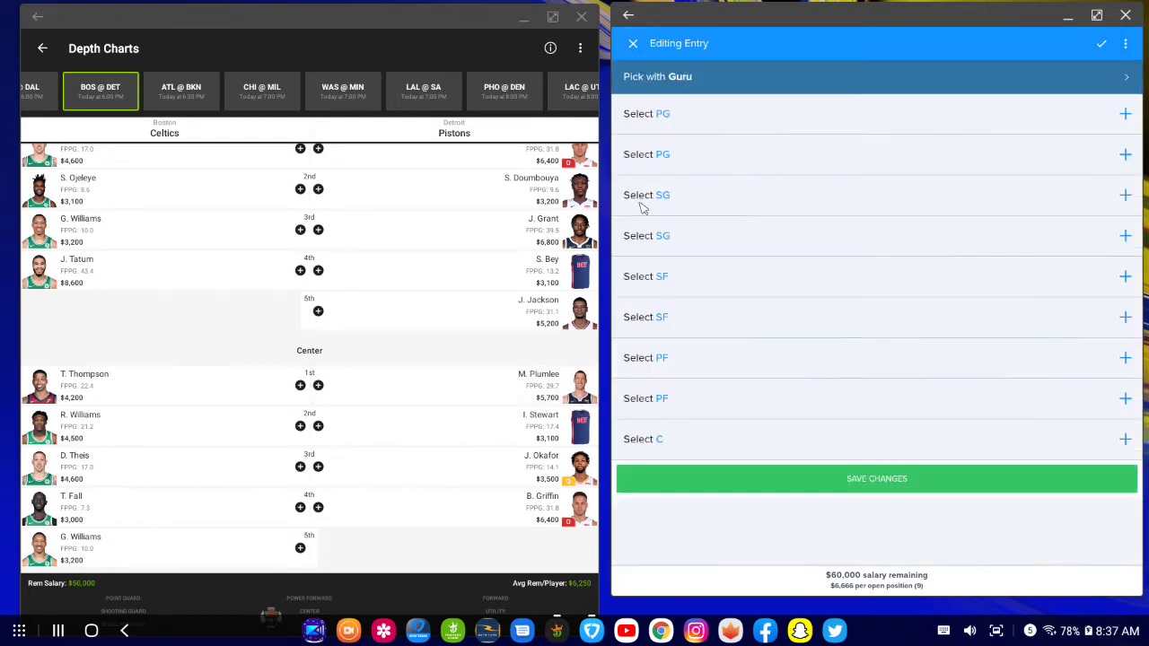
pyautogui.click(669, 446)
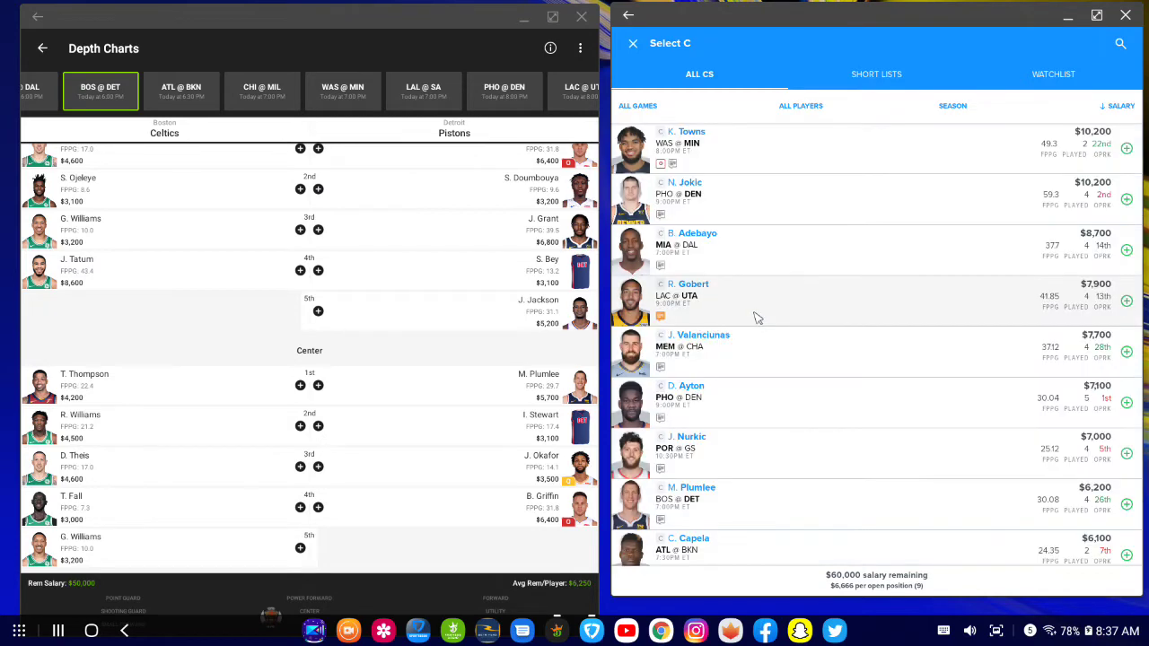
pyautogui.scroll(-5, 753, 332)
pyautogui.scroll(-3, 738, 386)
pyautogui.scroll(4, 734, 392)
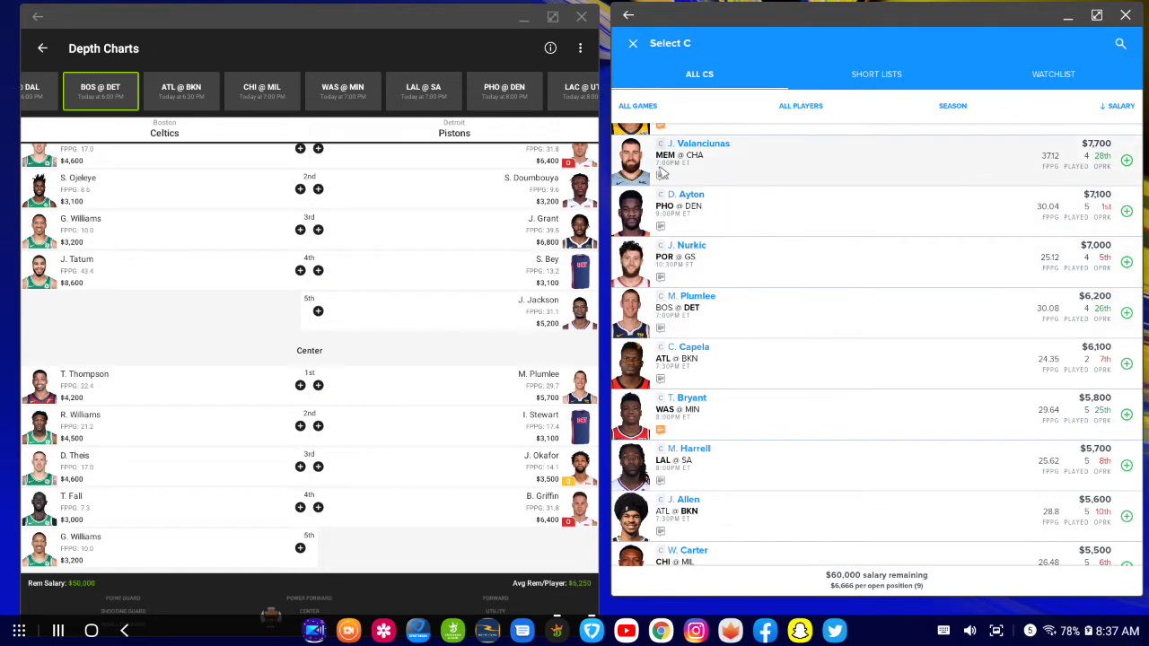
pyautogui.scroll(1, 669, 177)
pyautogui.scroll(-3, 669, 184)
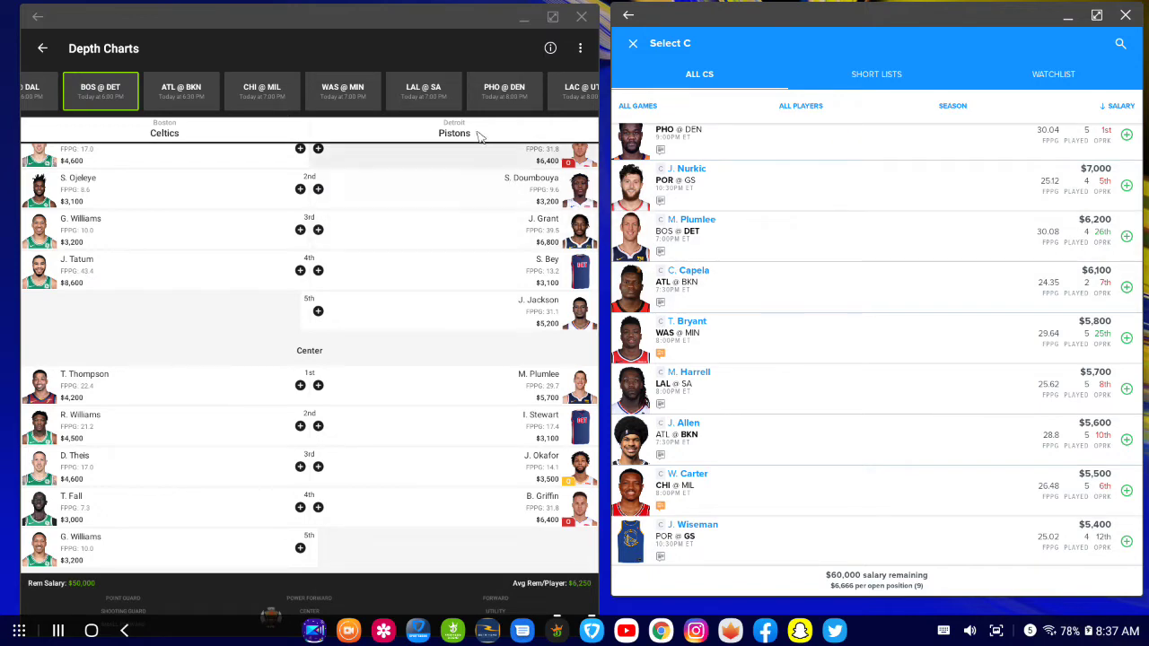
# - Open the ATL @ BKN depth chart in DraftKings and examine its positions up to the point guards
pyautogui.click(186, 90)
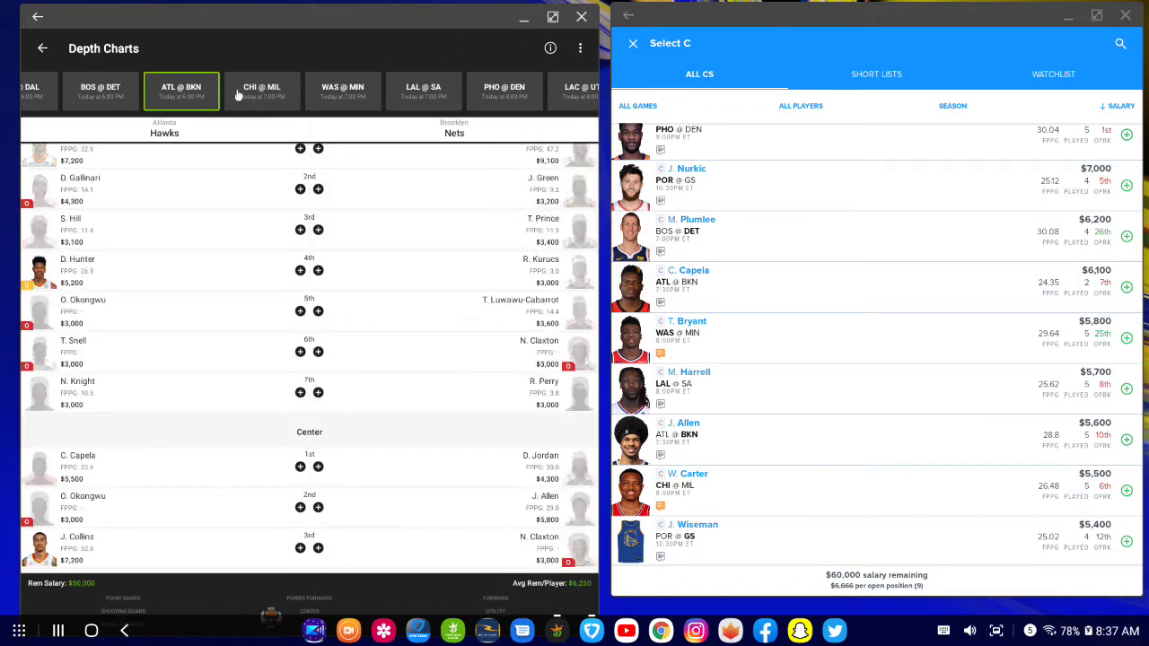
pyautogui.scroll(-5, 326, 273)
pyautogui.scroll(5, 327, 289)
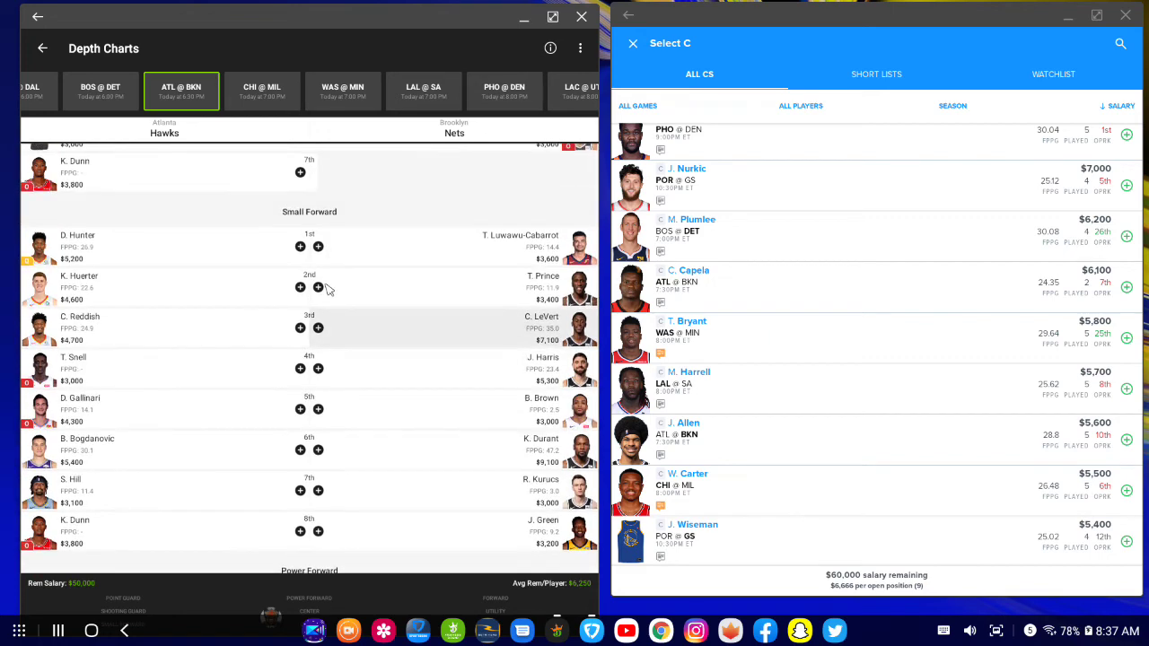
pyautogui.scroll(5, 327, 289)
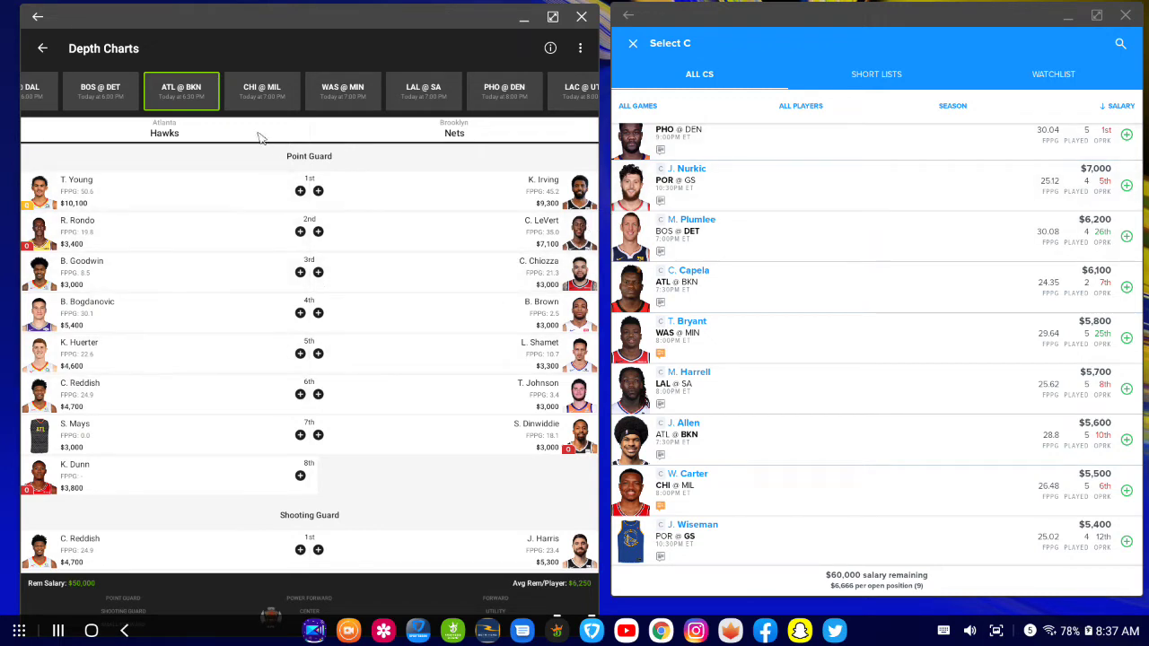
# - List DraftKings' utility players for ATL @ BKN and look through their salaries and injury statuses
pyautogui.click(45, 48)
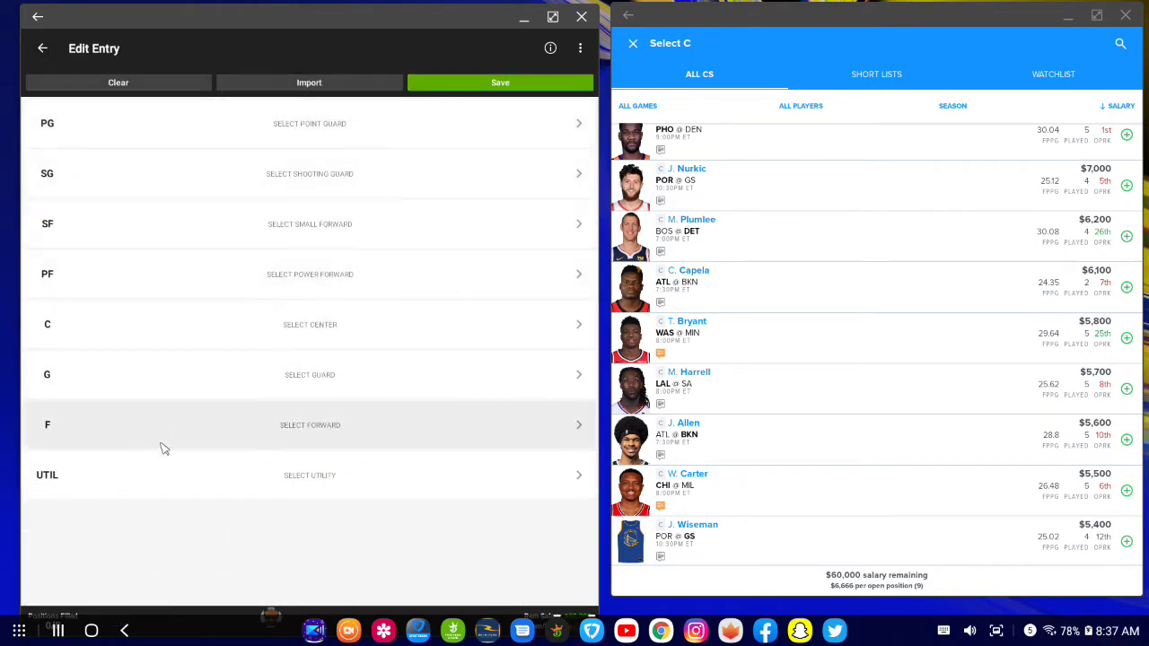
pyautogui.click(158, 493)
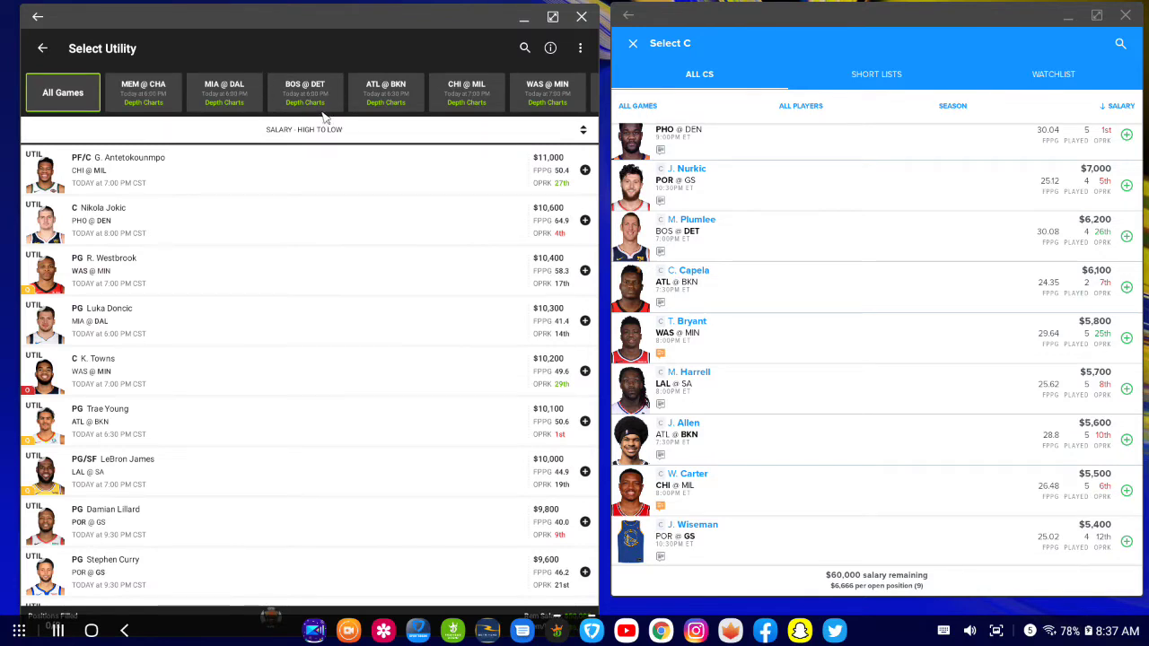
pyautogui.click(406, 90)
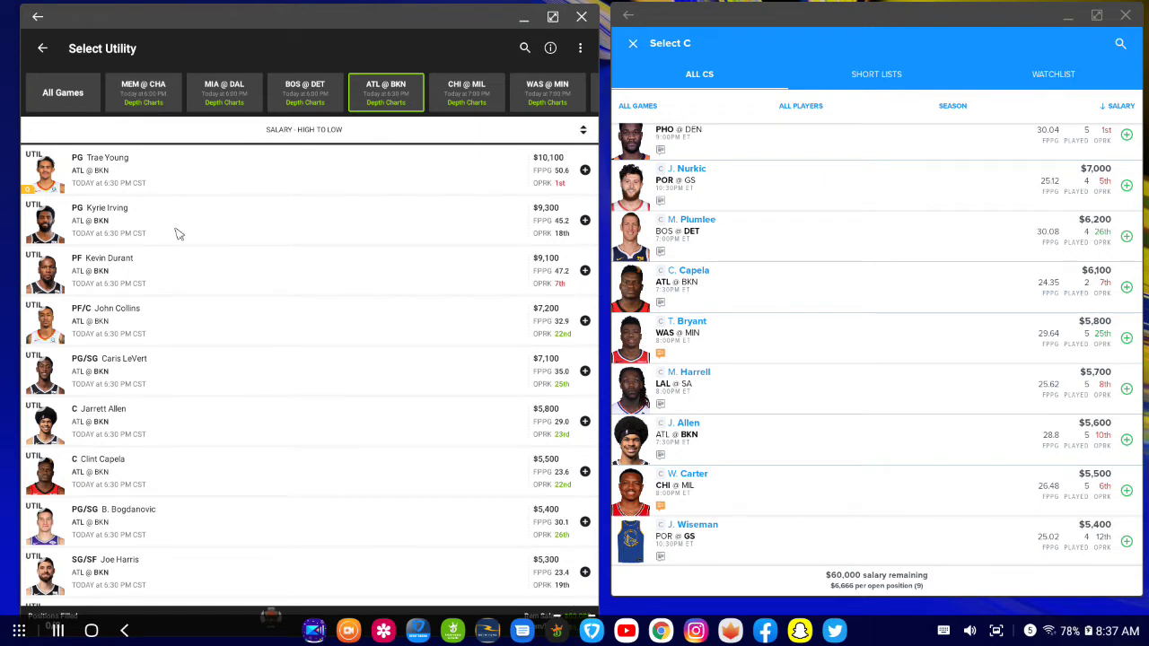
pyautogui.scroll(-5, 243, 351)
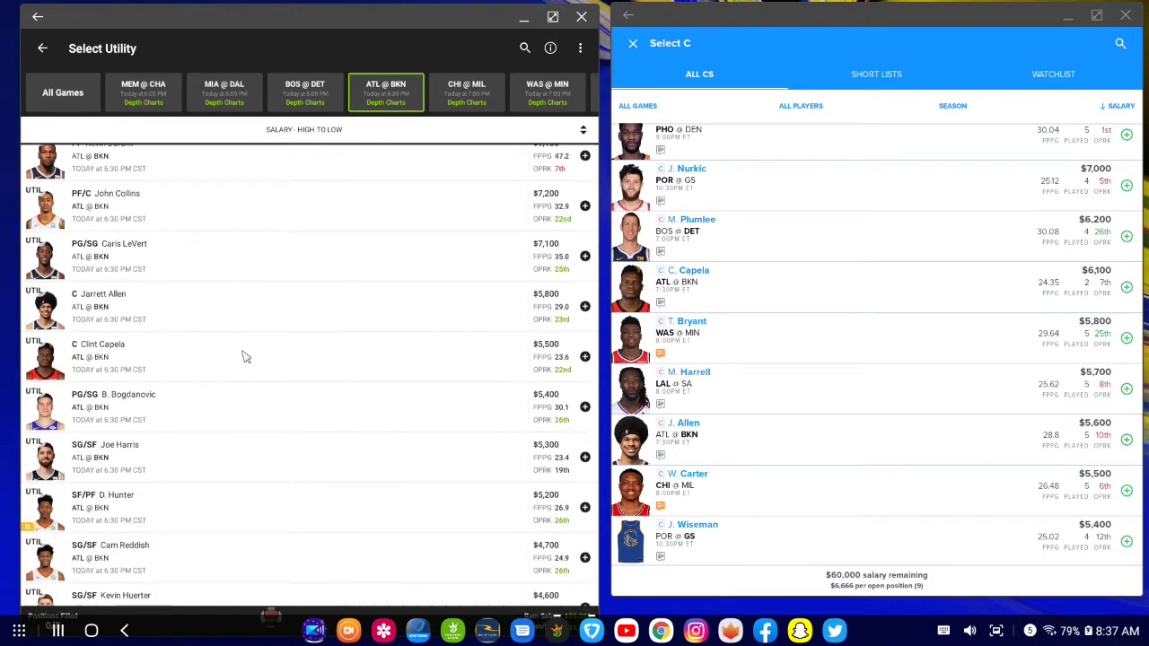
pyautogui.scroll(4, 243, 426)
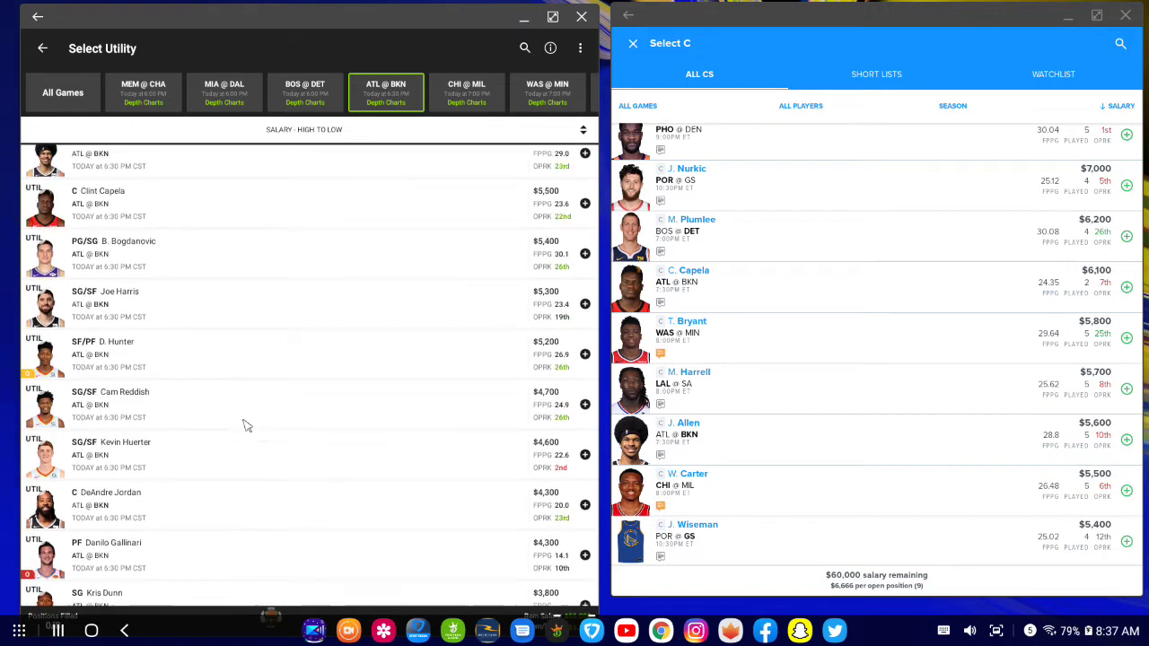
pyautogui.scroll(-3, 250, 430)
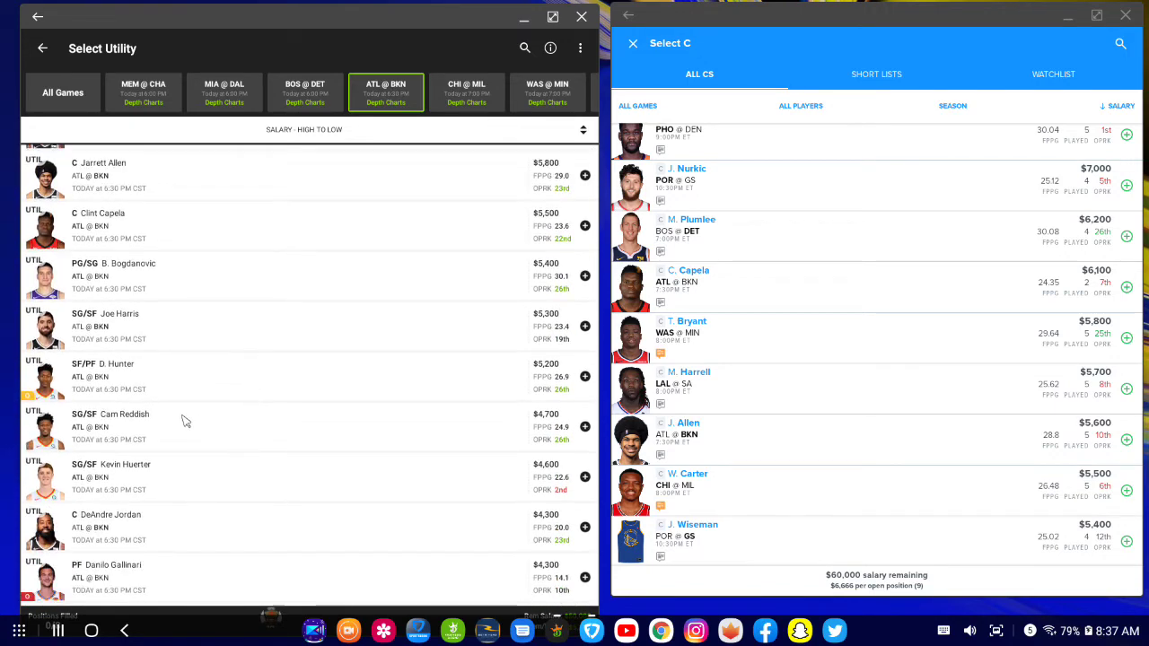
pyautogui.scroll(-3, 56, 399)
pyautogui.scroll(7, 56, 398)
pyautogui.scroll(-7, 56, 401)
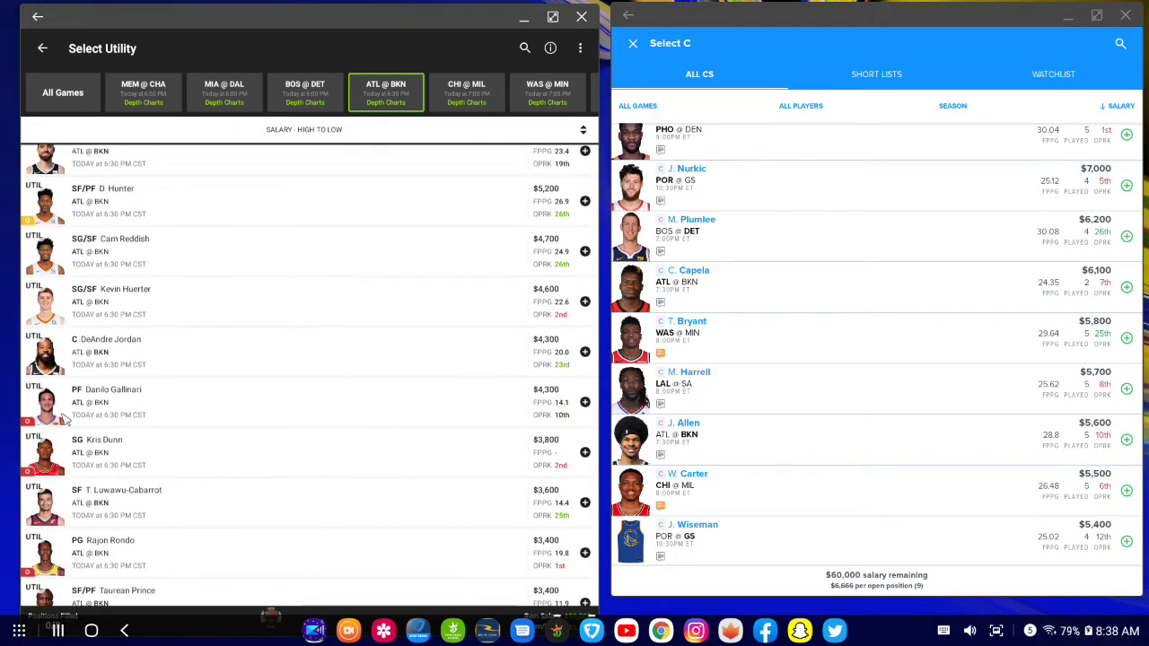
pyautogui.scroll(-1, 224, 435)
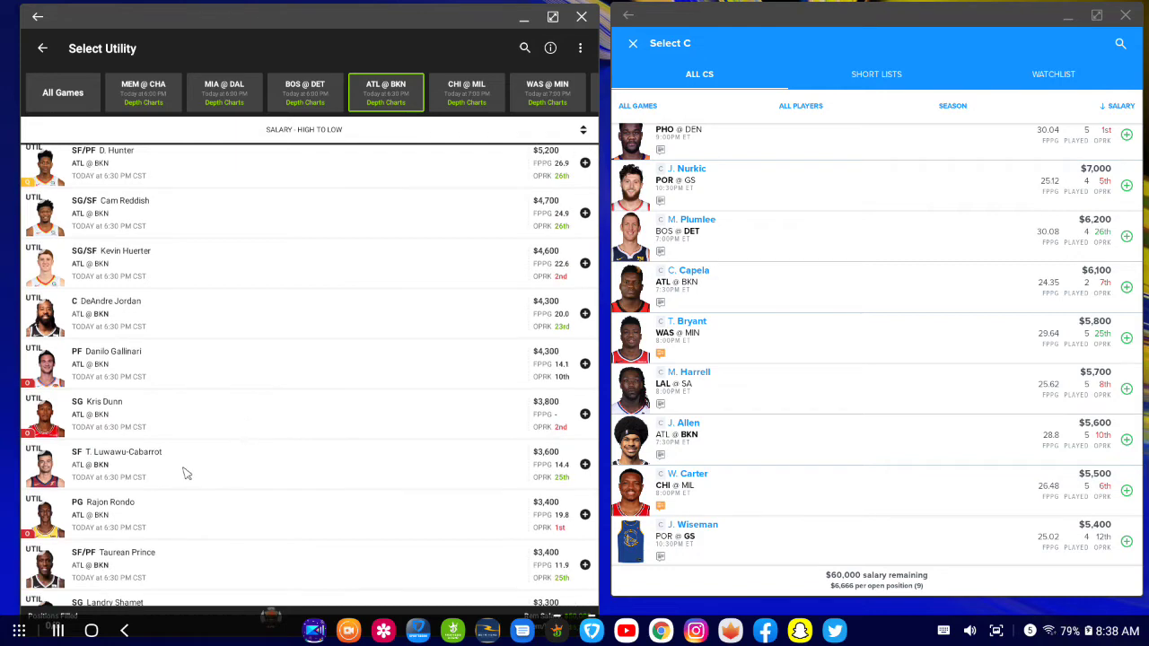
# - Read Rajon Rondo's latest news, then return to the ATL @ BKN utility list and check the lower-priced players
pyautogui.click(55, 529)
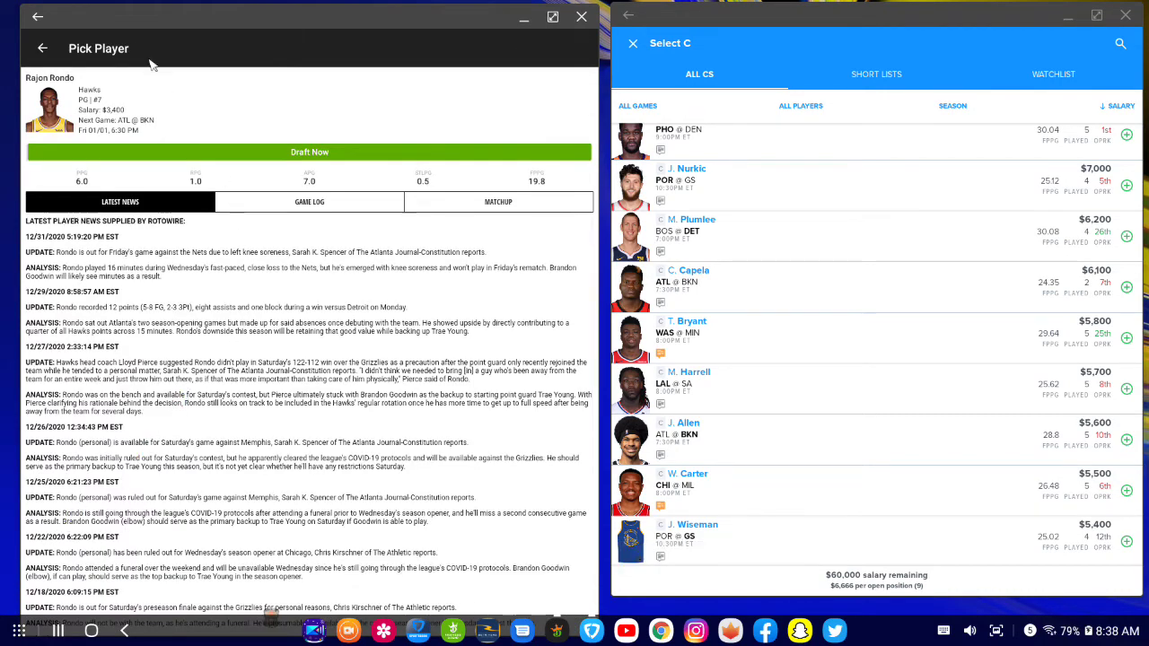
pyautogui.click(42, 49)
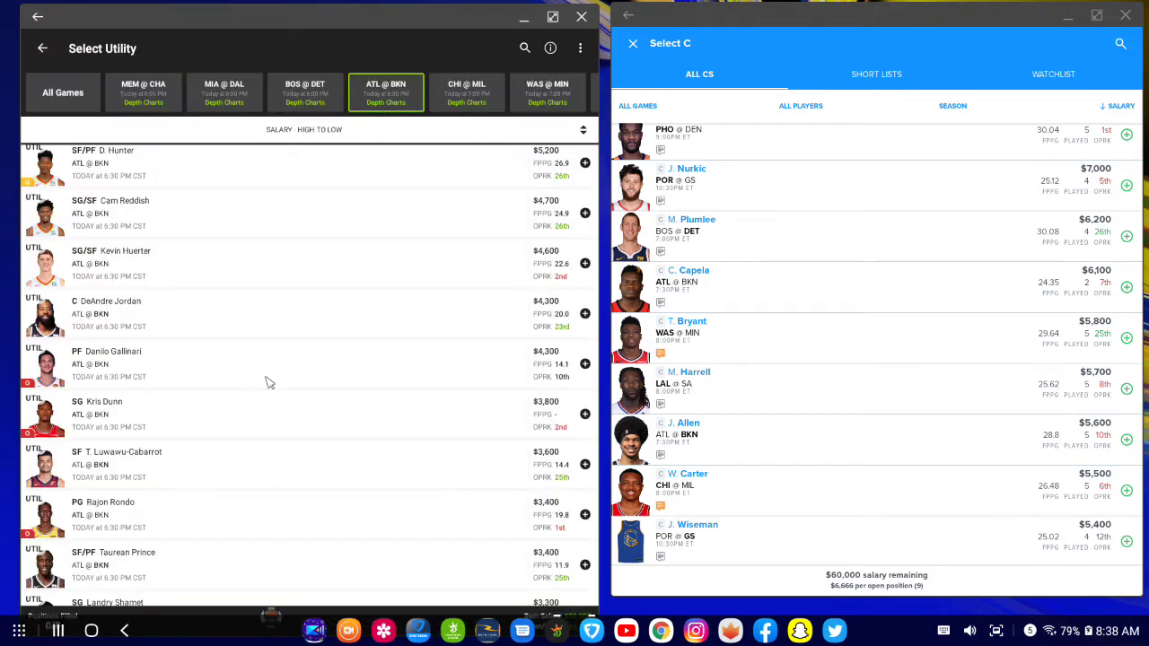
pyautogui.scroll(-5, 278, 387)
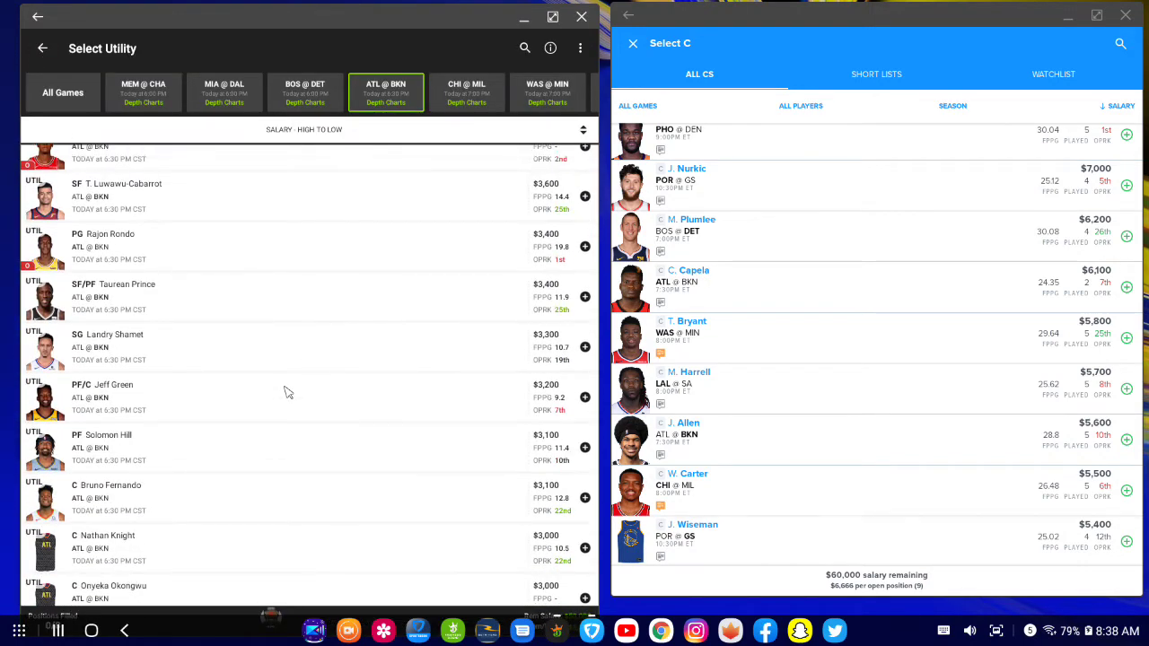
# - Read Trae Young's latest news from the ATL @ BKN utility list in DraftKings, and return to the list
pyautogui.scroll(15, 286, 391)
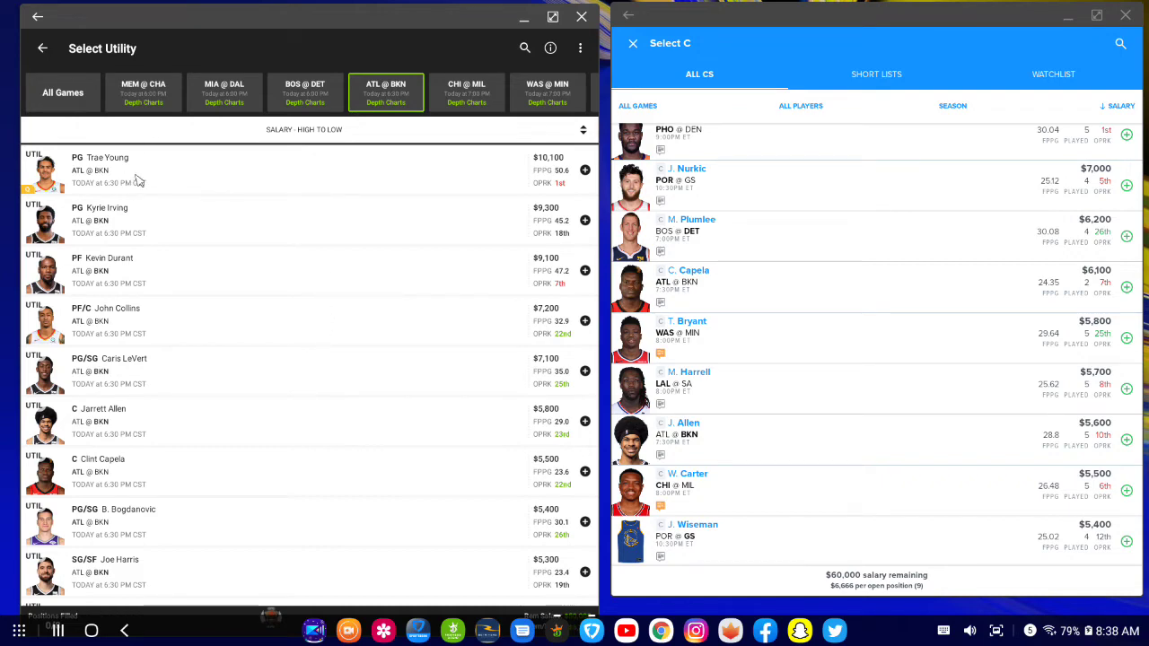
pyautogui.click(51, 184)
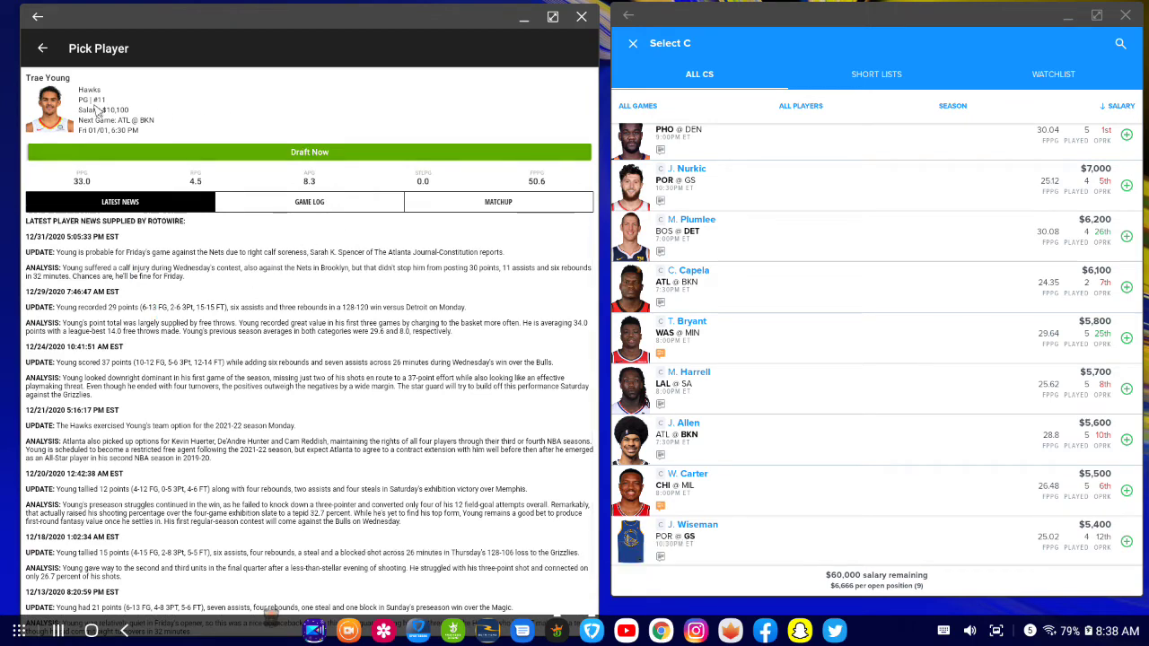
pyautogui.click(43, 48)
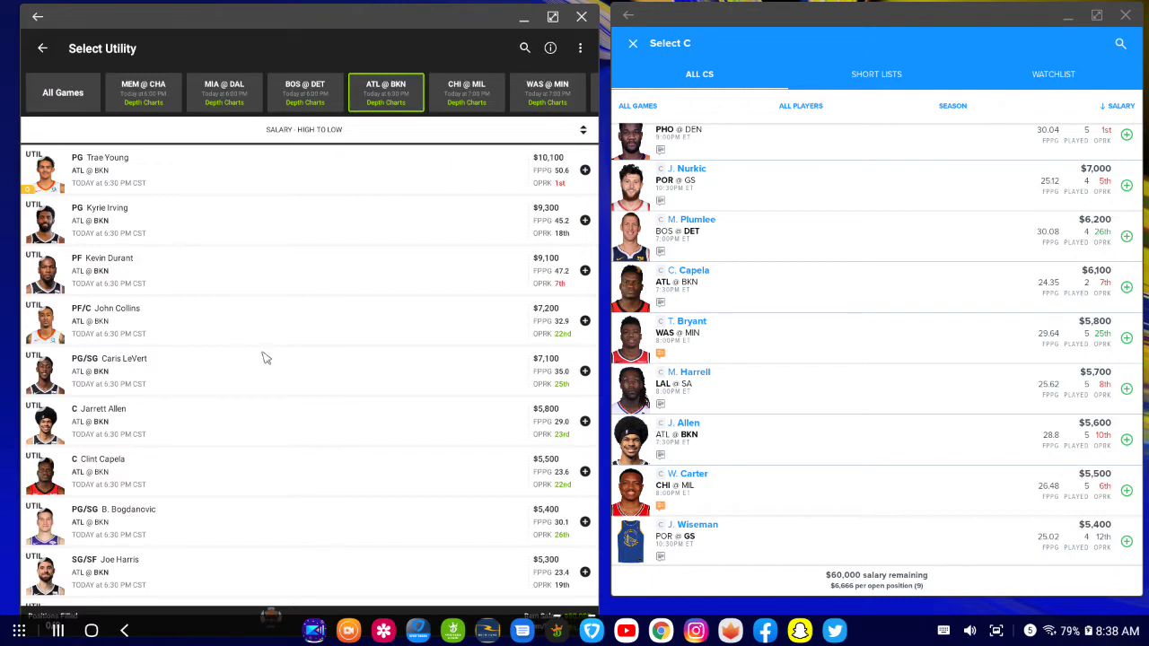
# - Look over the higher-priced ATL @ BKN players, check Kevin Durant's game log, and return to the utility list
pyautogui.scroll(-3, 266, 357)
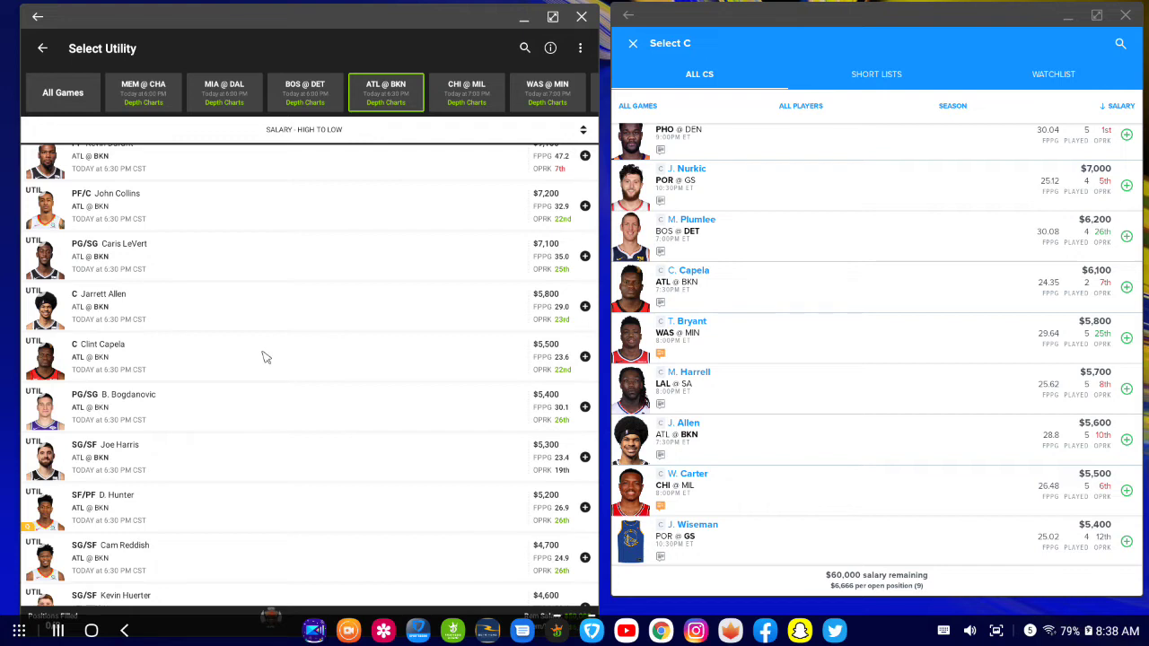
pyautogui.scroll(3, 265, 357)
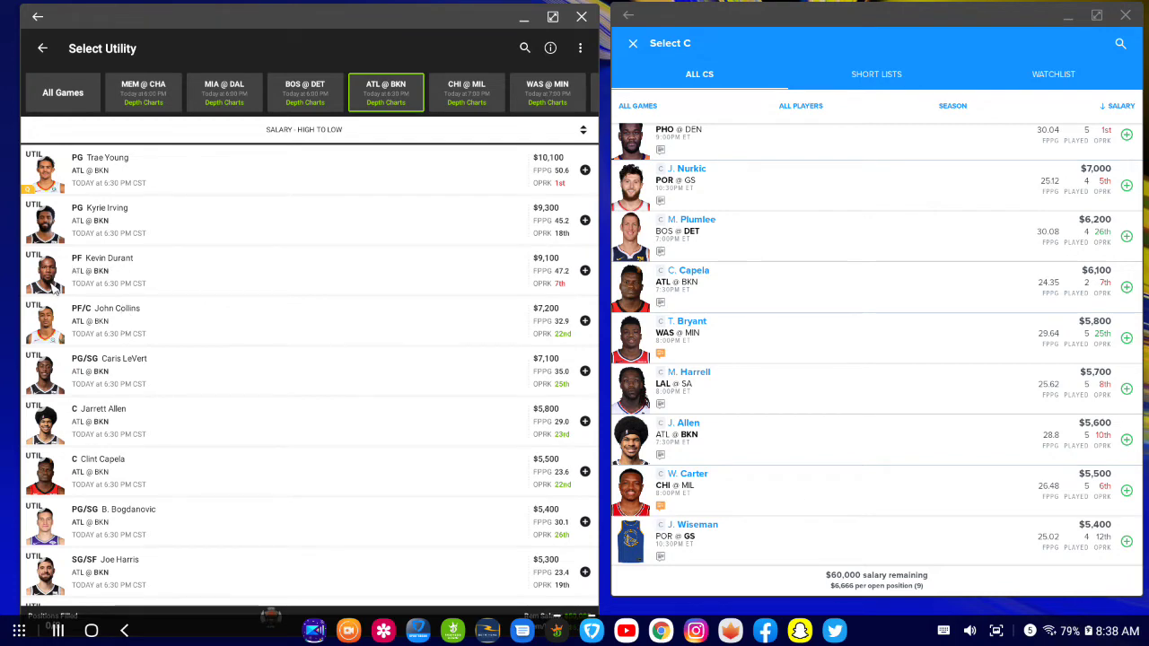
pyautogui.click(52, 285)
pyautogui.click(256, 206)
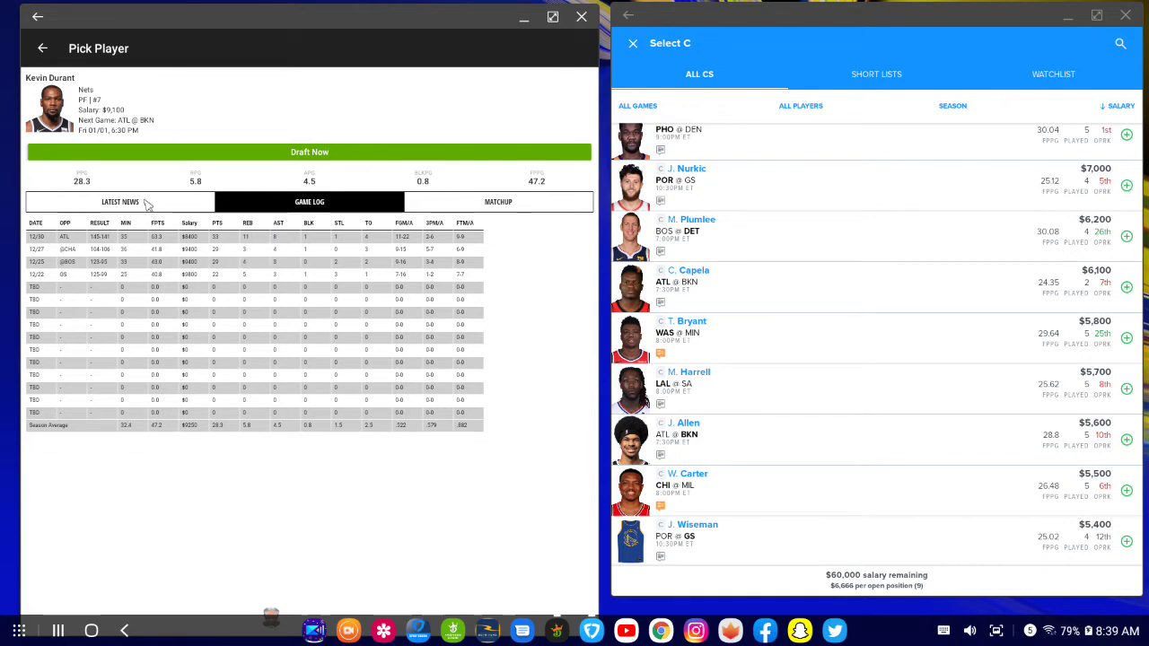
pyautogui.click(42, 47)
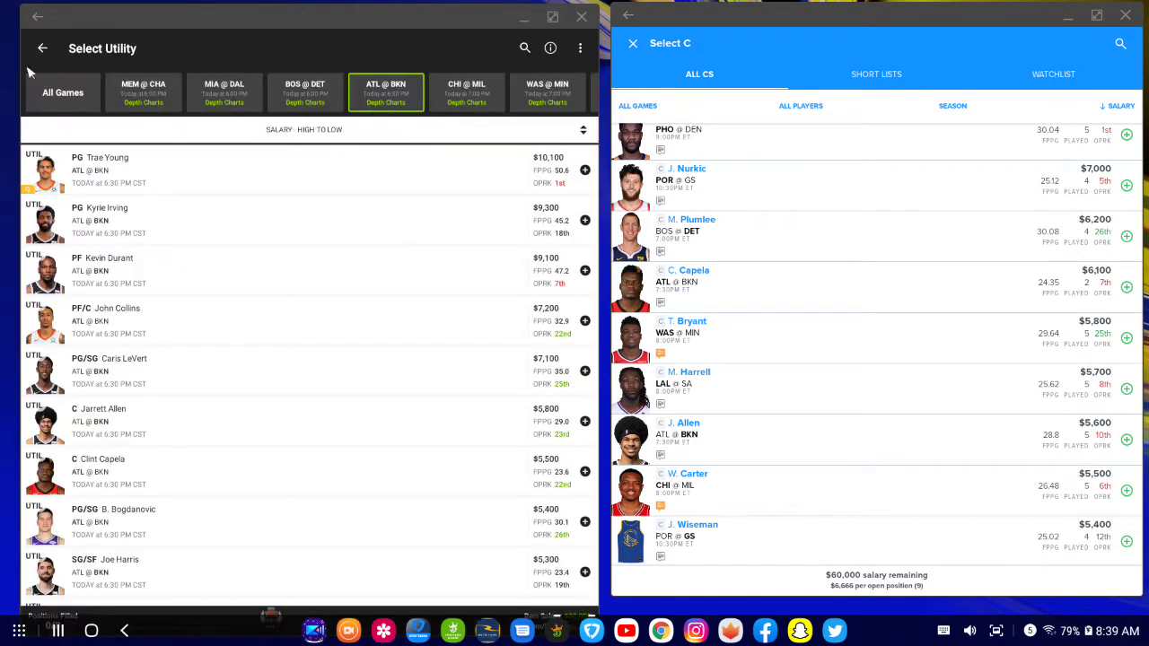
# - Check Kyrie Irving's latest news and game log, and return to the ATL @ BKN utility list
pyautogui.click(44, 230)
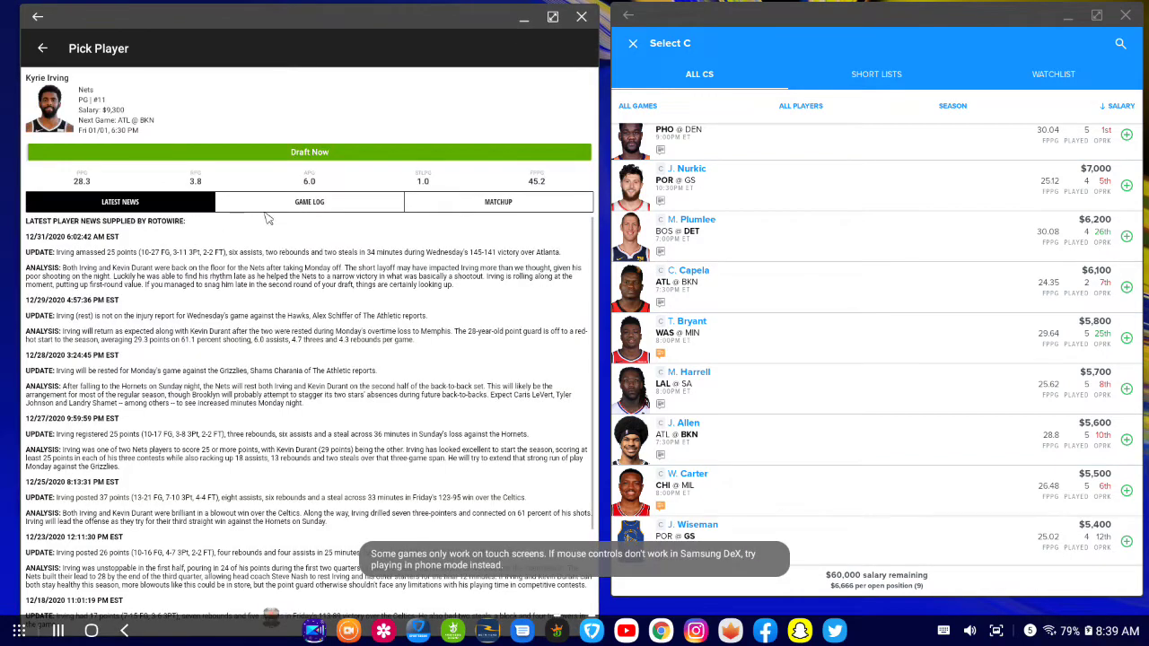
pyautogui.click(296, 202)
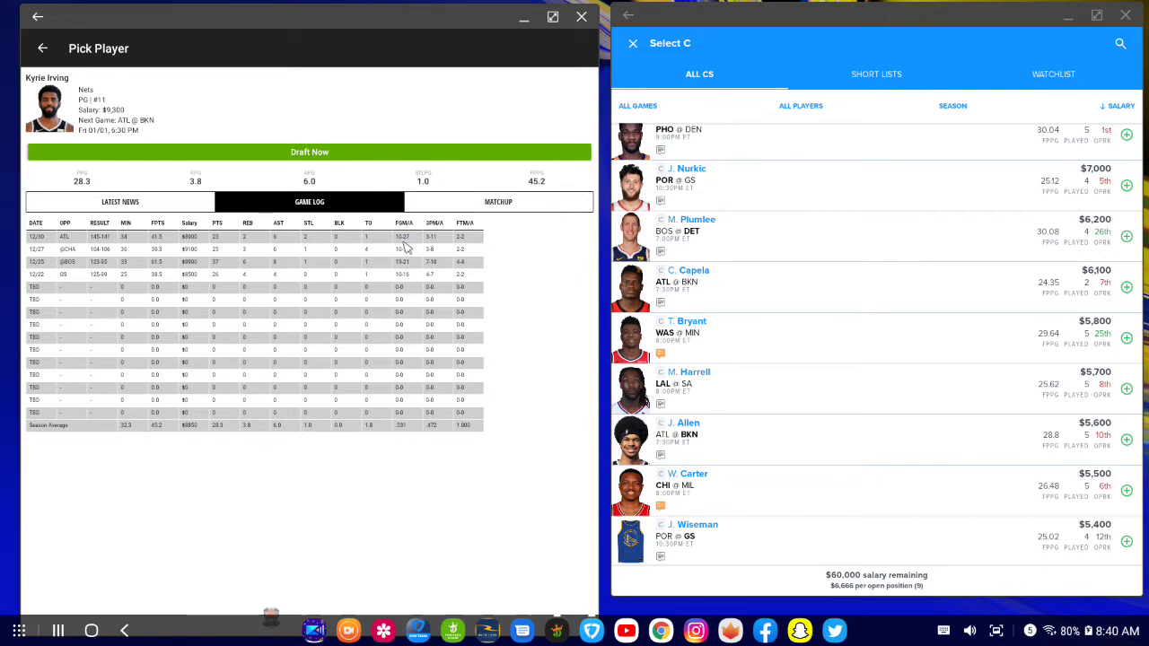
pyautogui.click(43, 52)
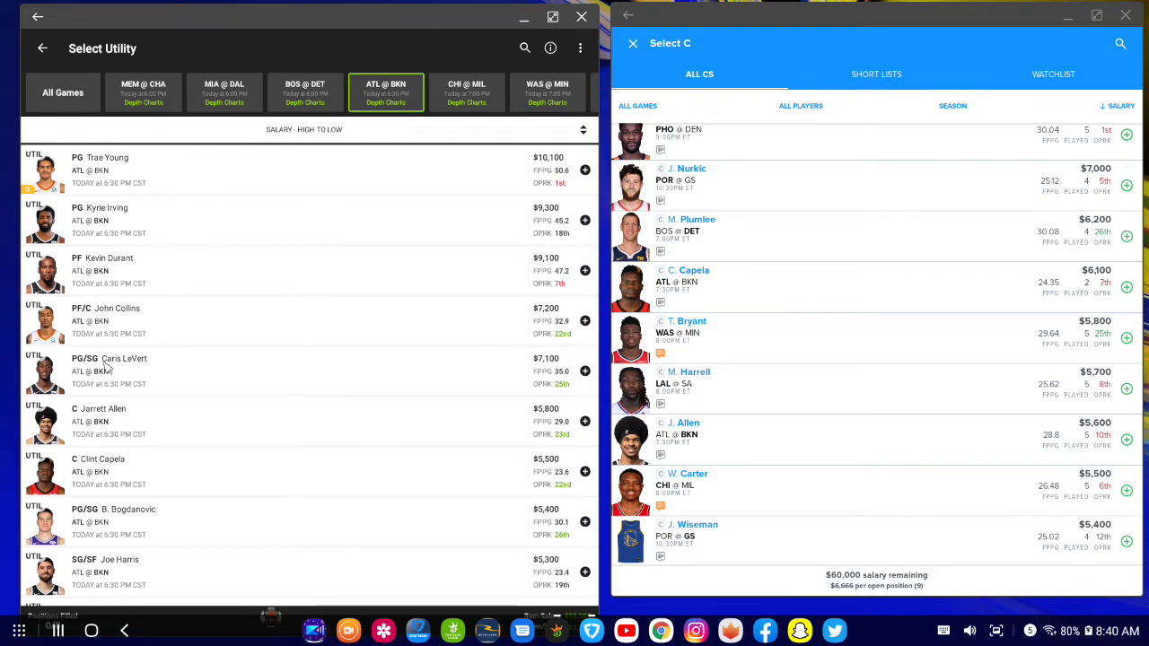
# - Find Rajon Rondo among the lower-priced ATL @ BKN players and check his latest news and game log
pyautogui.scroll(-5, 108, 377)
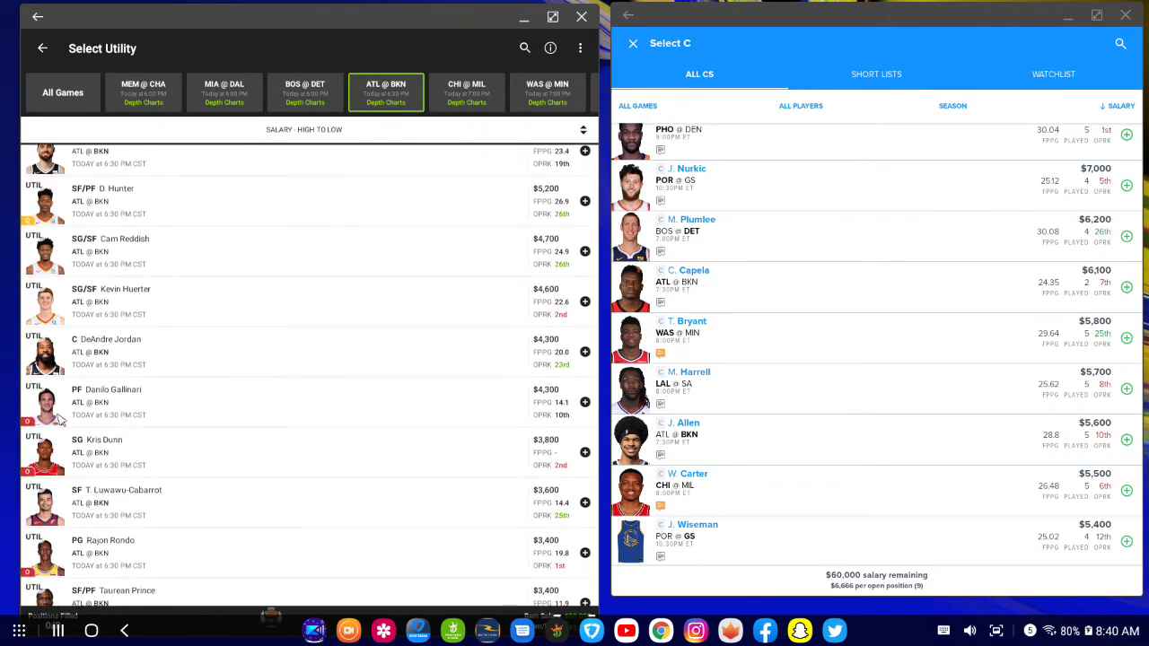
pyautogui.scroll(-1, 59, 461)
pyautogui.click(54, 516)
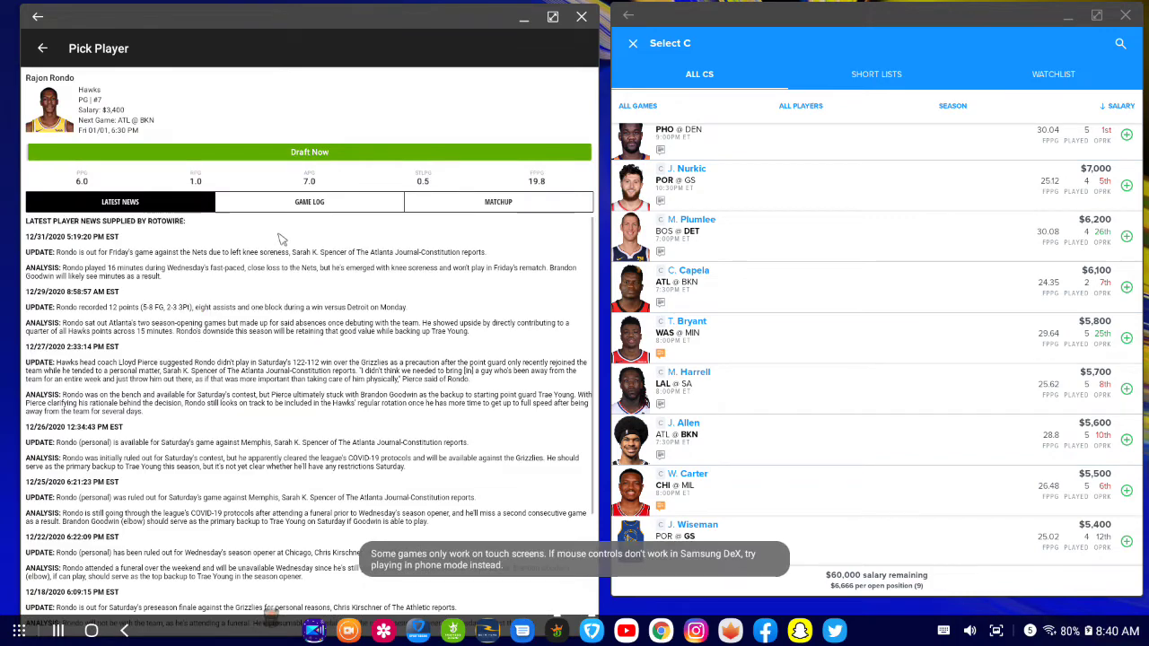
pyautogui.click(307, 208)
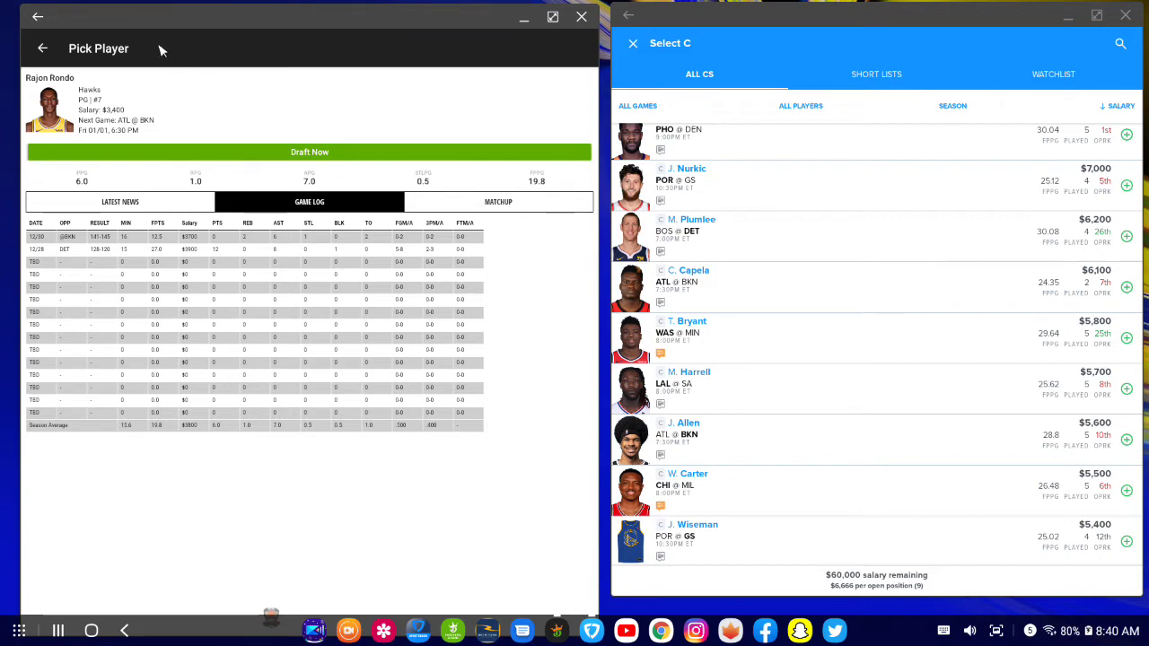
pyautogui.click(42, 48)
# - Find B. Bogdanovic in the ATL @ BKN utility list, check his latest news and game log, and return to the list
pyautogui.scroll(-1, 139, 314)
pyautogui.scroll(4, 135, 318)
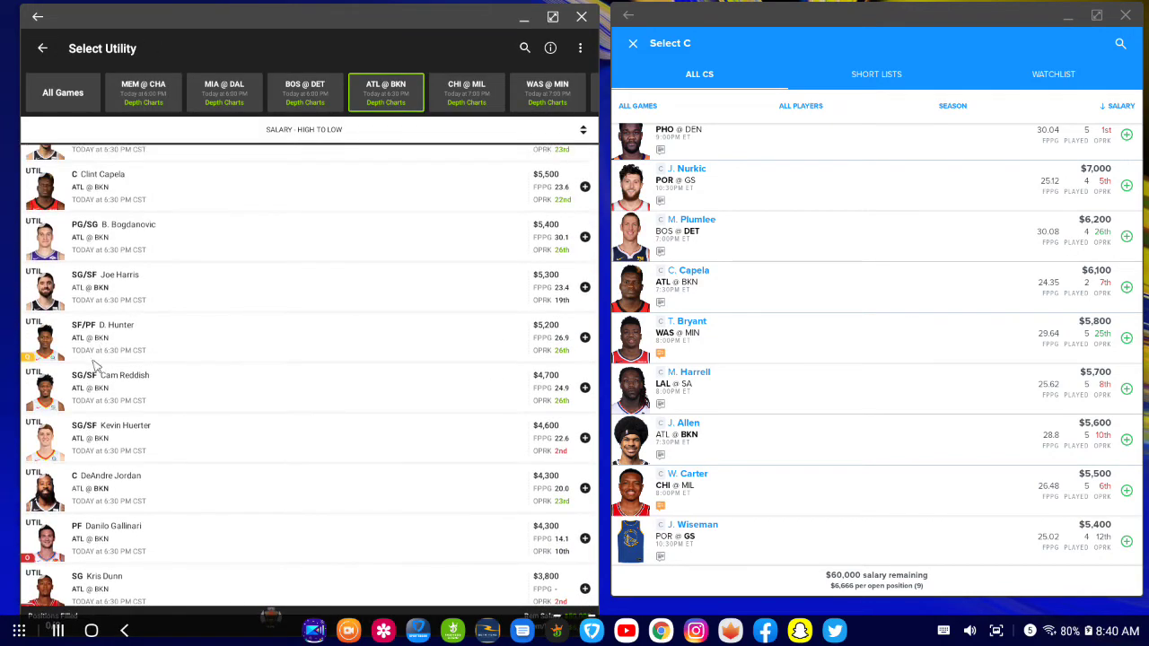
pyautogui.scroll(4, 117, 367)
pyautogui.scroll(2, 117, 366)
pyautogui.scroll(-1, 58, 489)
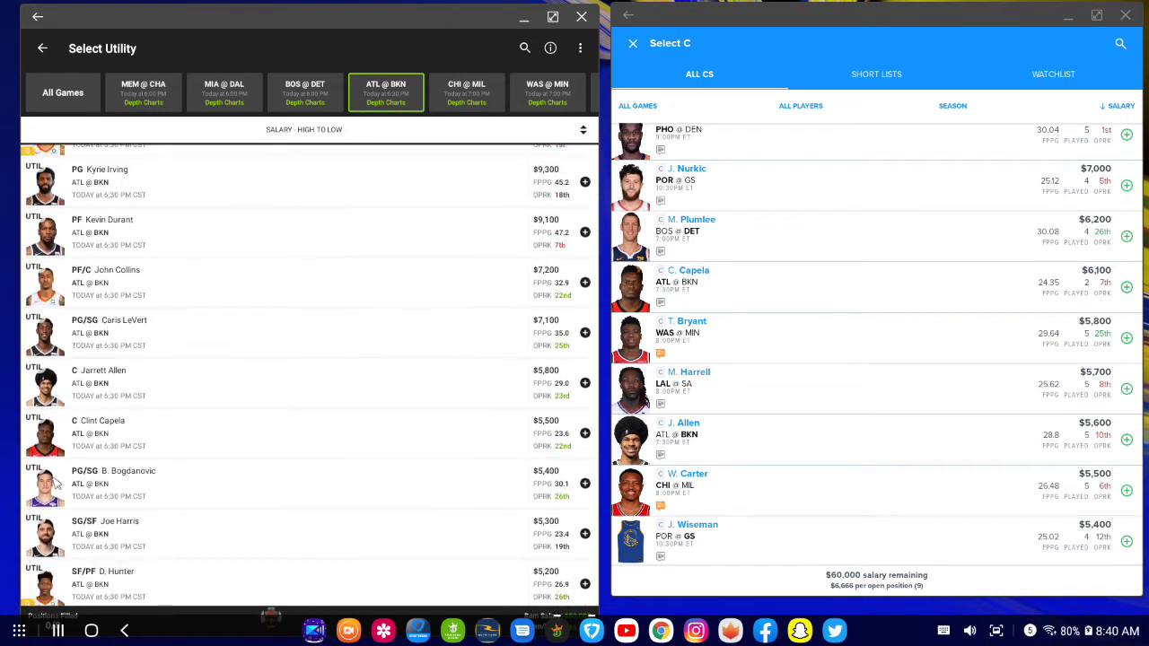
pyautogui.click(67, 486)
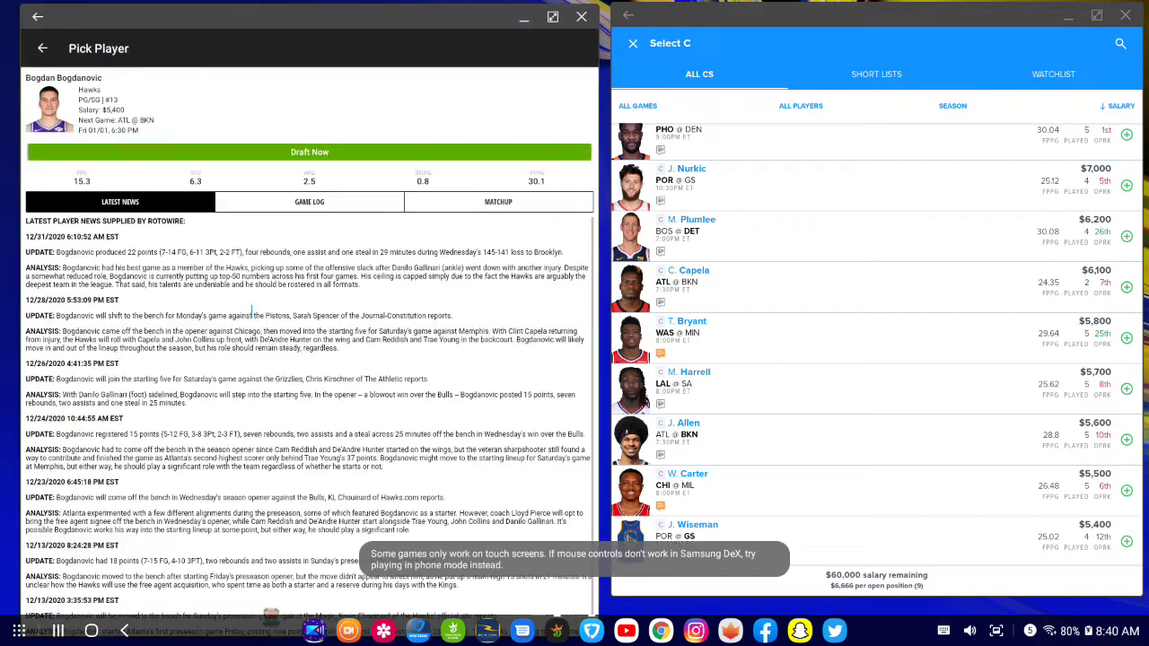
pyautogui.click(328, 206)
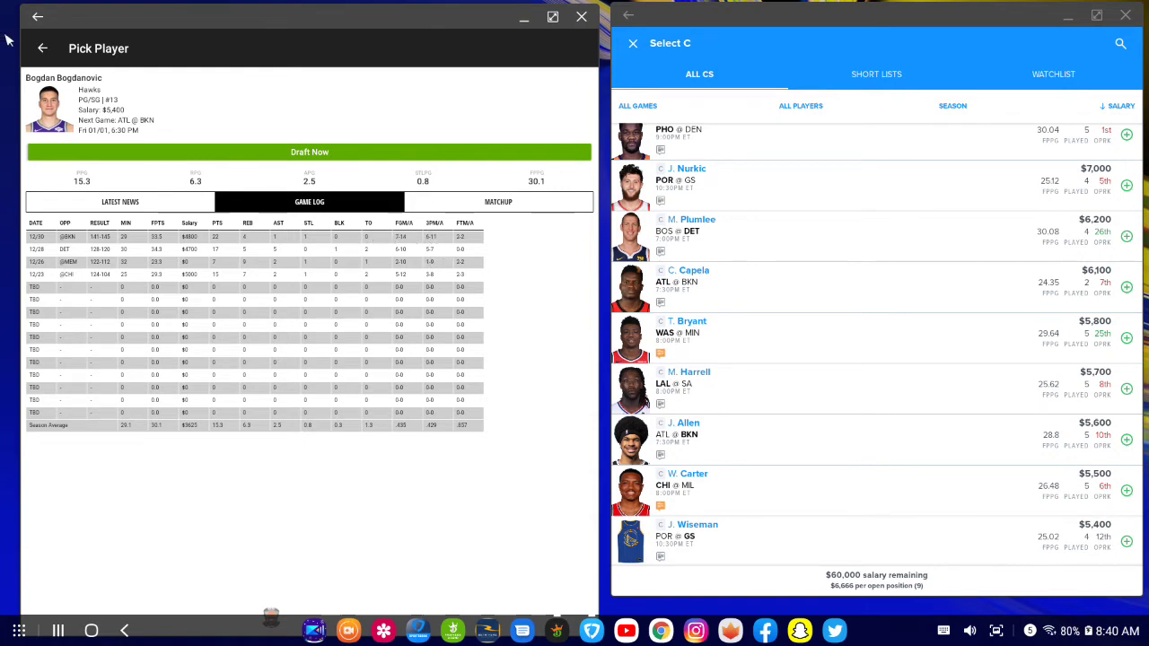
pyautogui.click(42, 50)
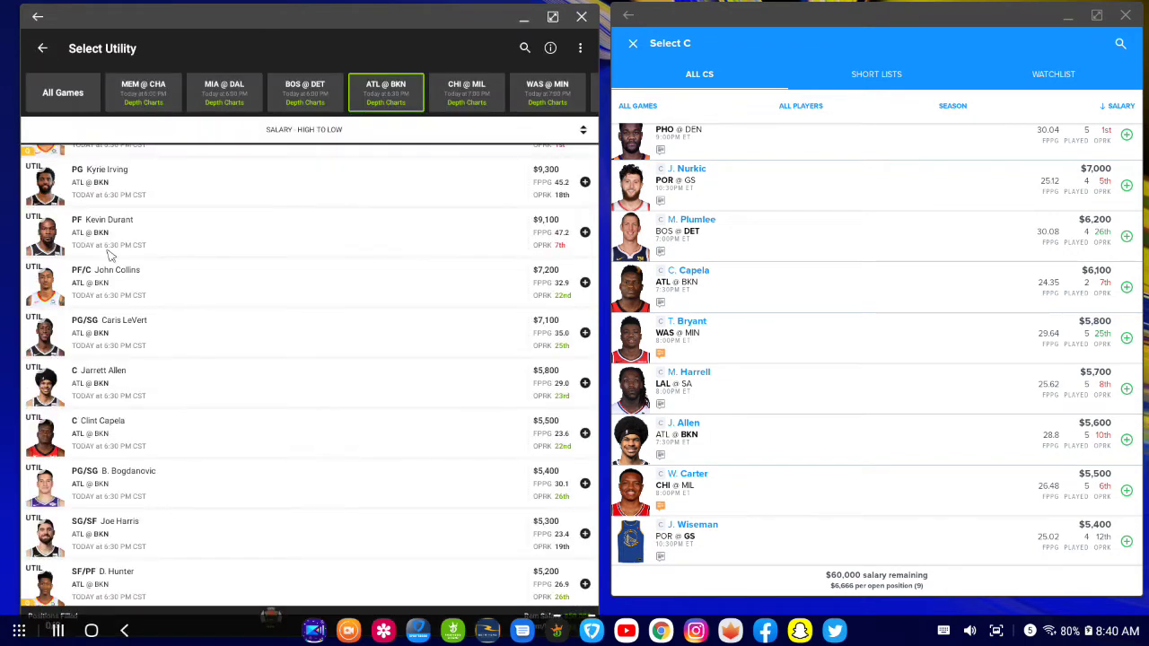
# - Look over the higher-priced ATL @ BKN utility players and open J. Collins's game log from FanDuel's power forward list
pyautogui.scroll(-2, 108, 256)
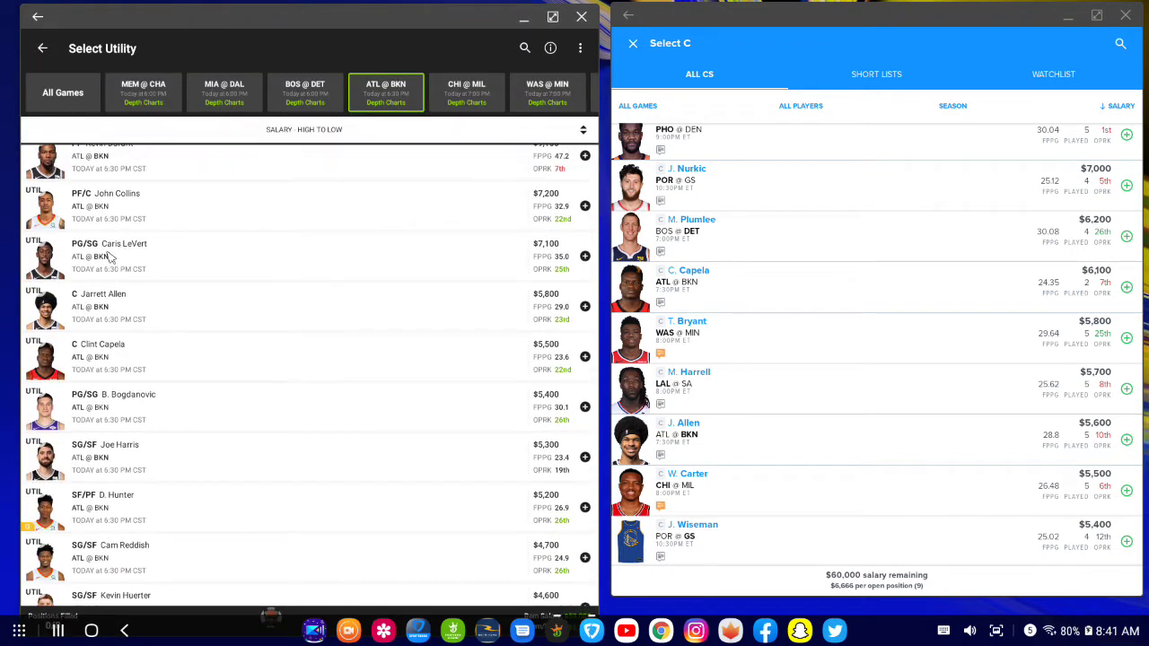
pyautogui.scroll(3, 146, 314)
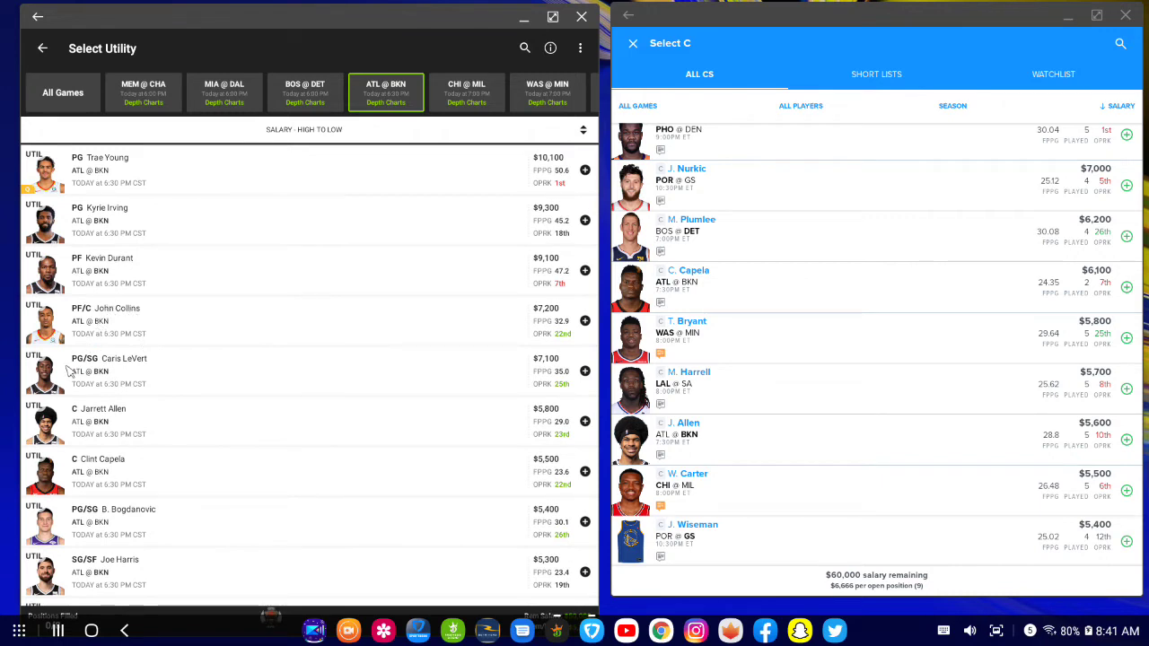
pyautogui.scroll(-1, 105, 382)
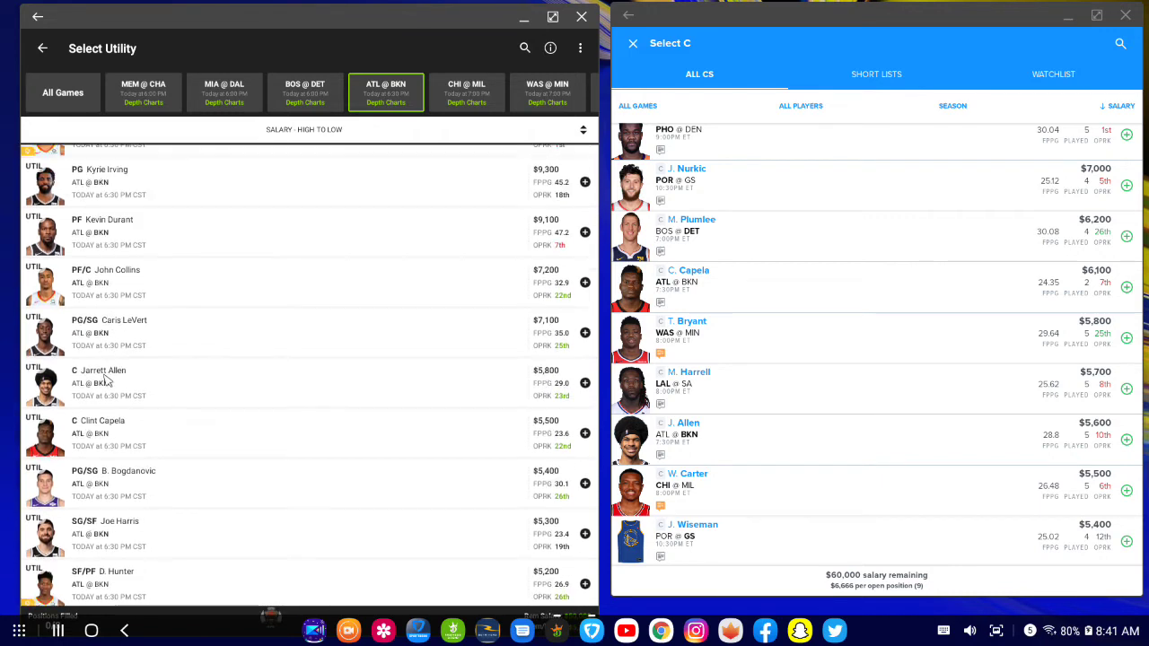
pyautogui.scroll(1, 56, 305)
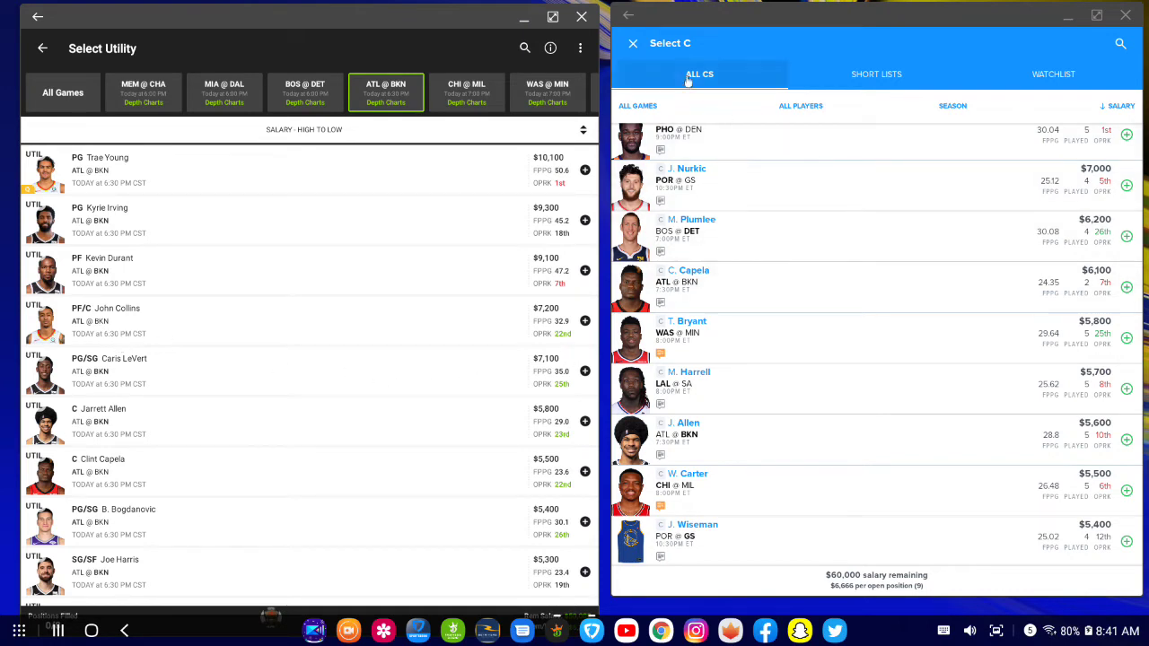
pyautogui.click(632, 43)
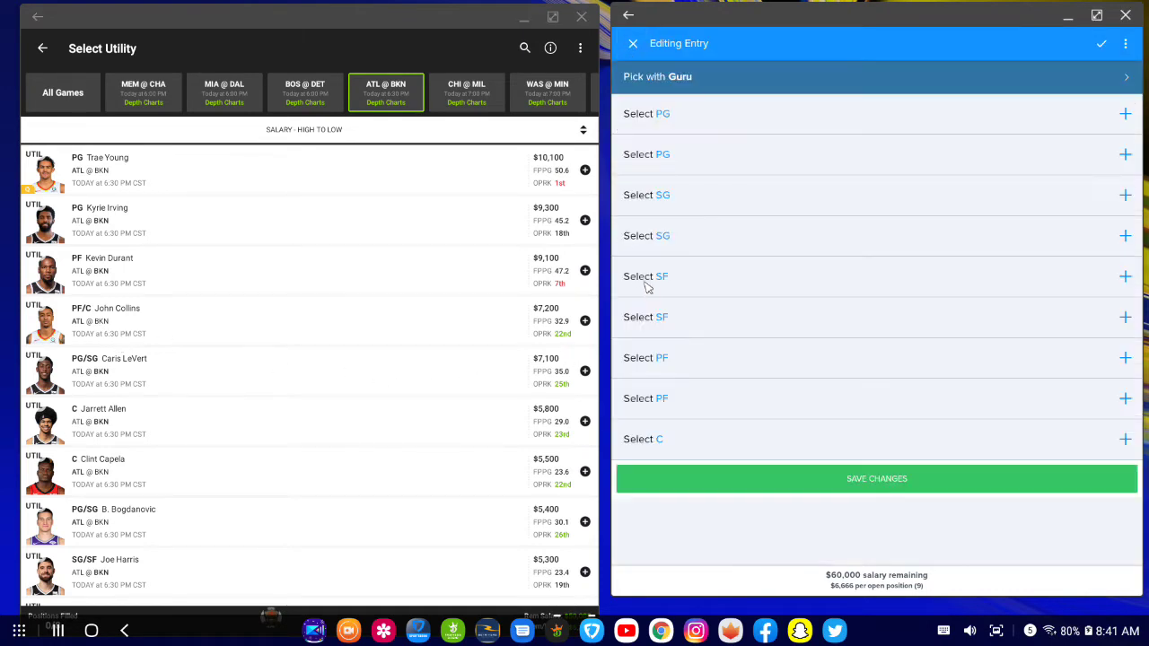
pyautogui.click(688, 357)
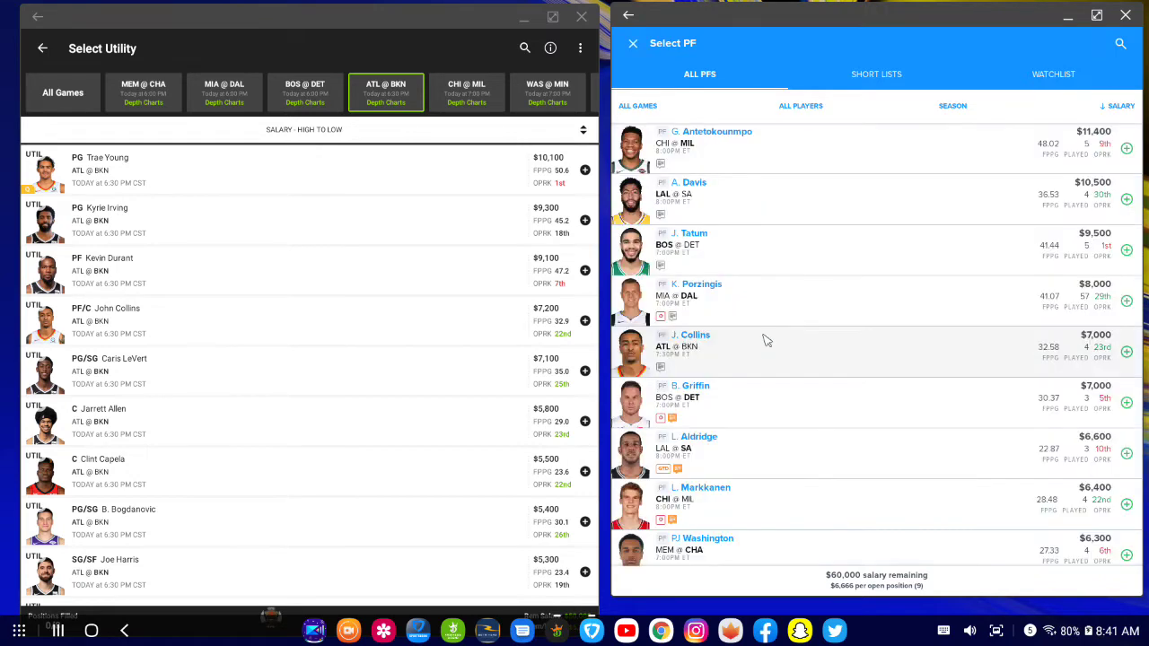
pyautogui.scroll(-1, 850, 357)
pyautogui.click(987, 313)
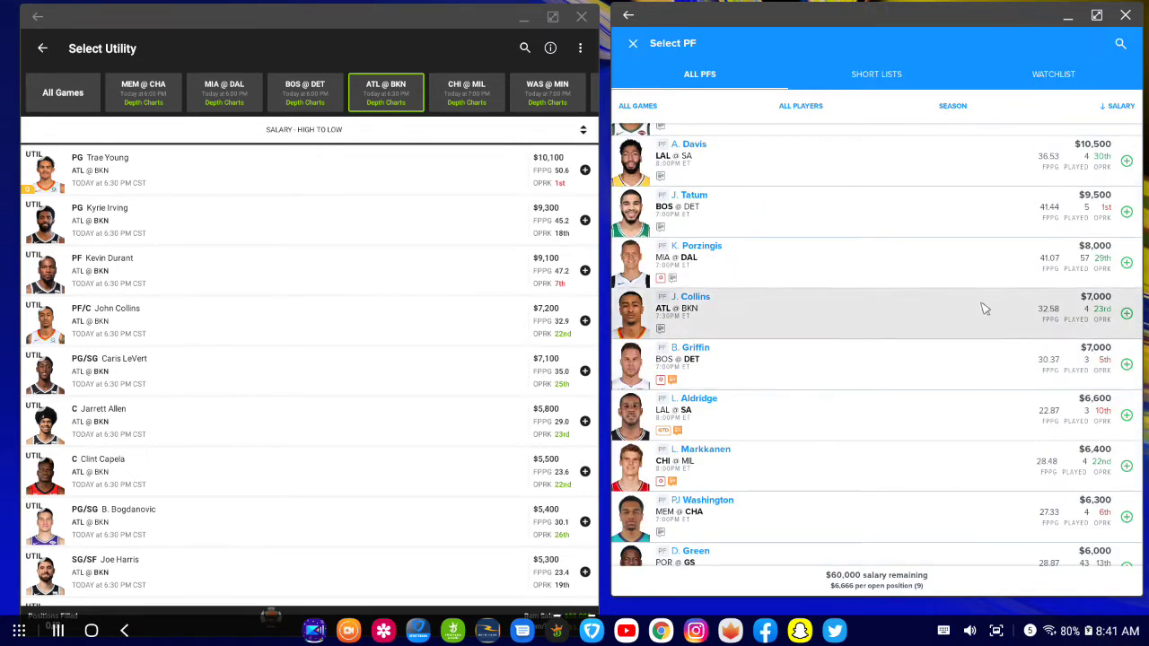
pyautogui.click(879, 126)
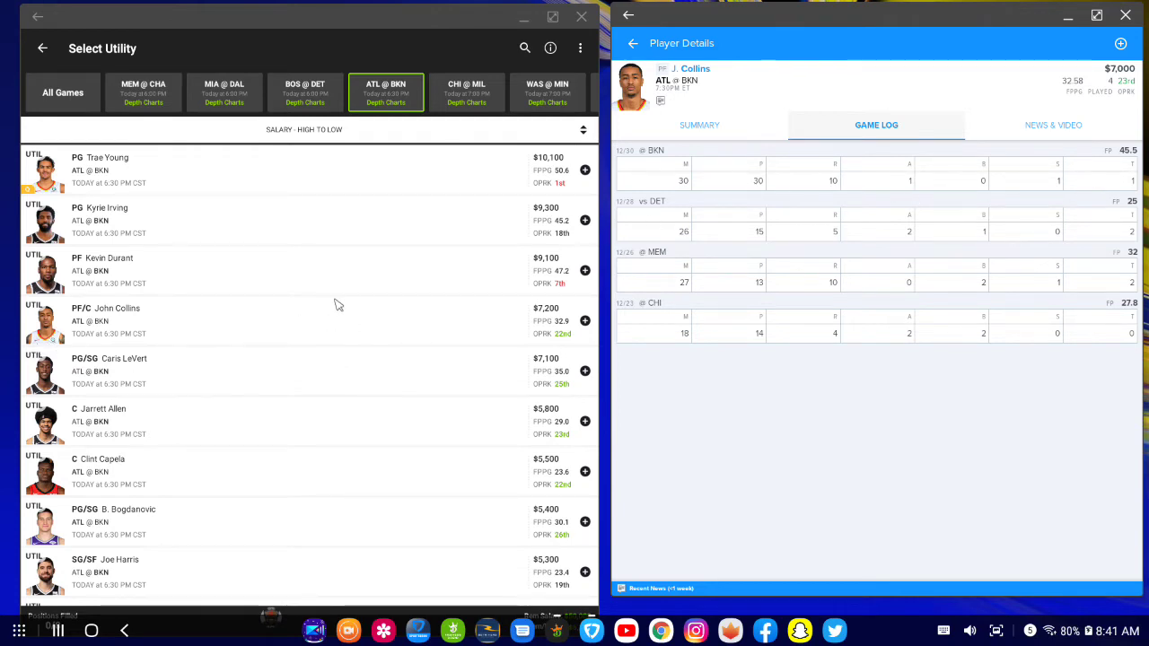
# - Open John Collins's game log in DraftKings to compare it with FanDuel's, and return to the ATL @ BKN utility list
pyautogui.click(68, 328)
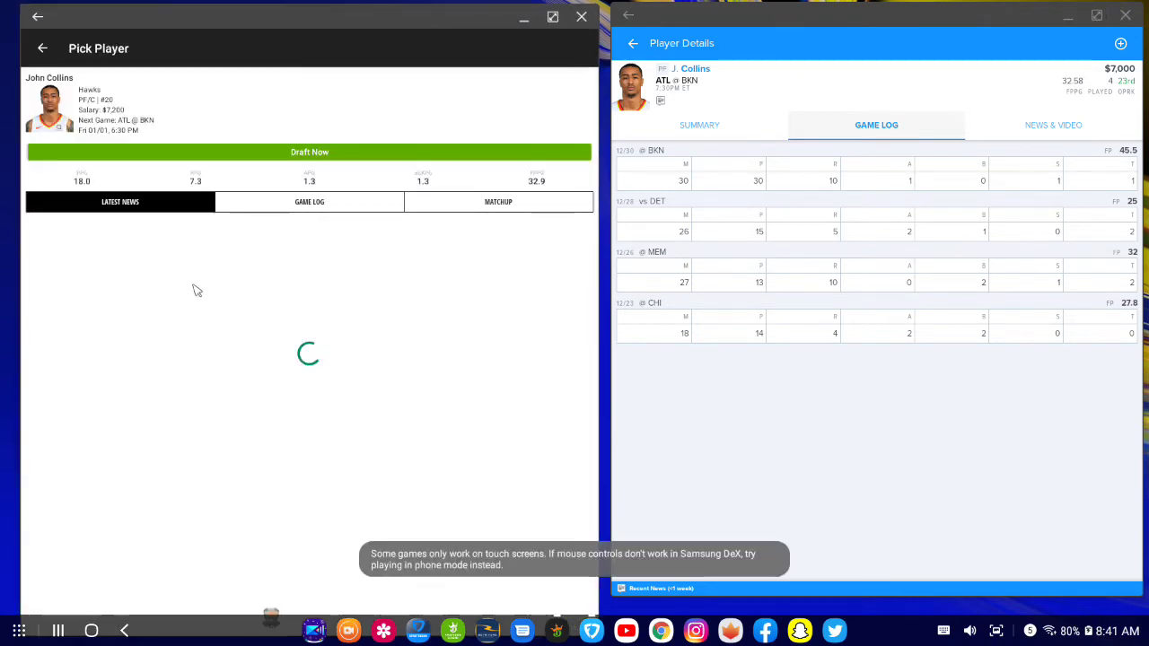
pyautogui.click(368, 206)
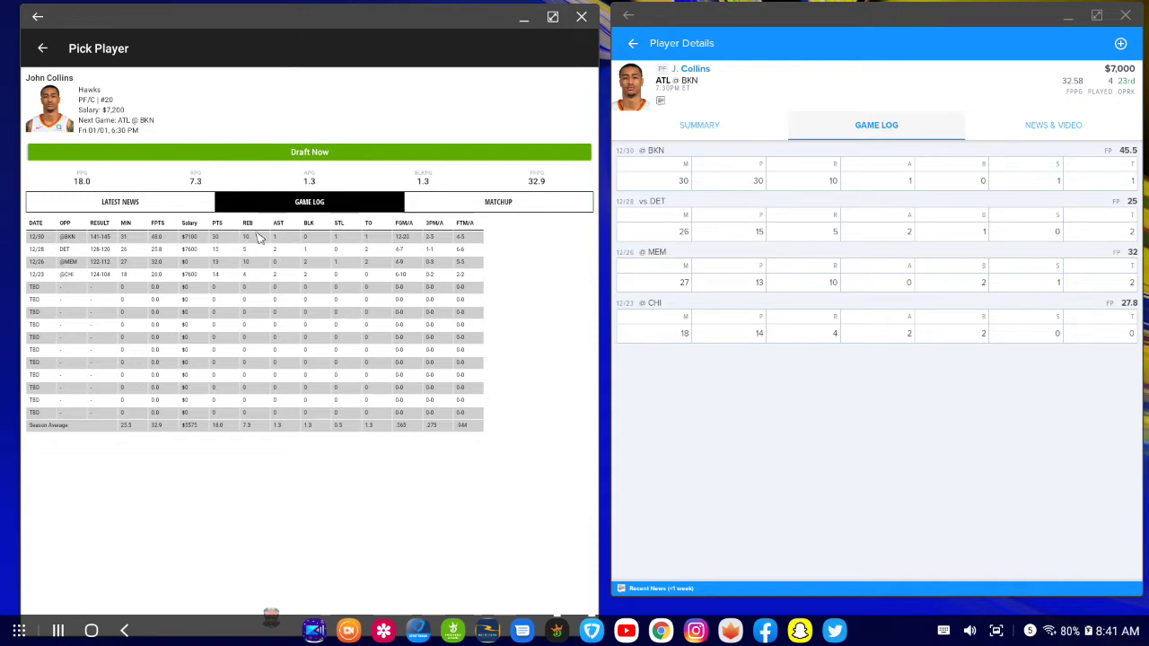
pyautogui.click(42, 47)
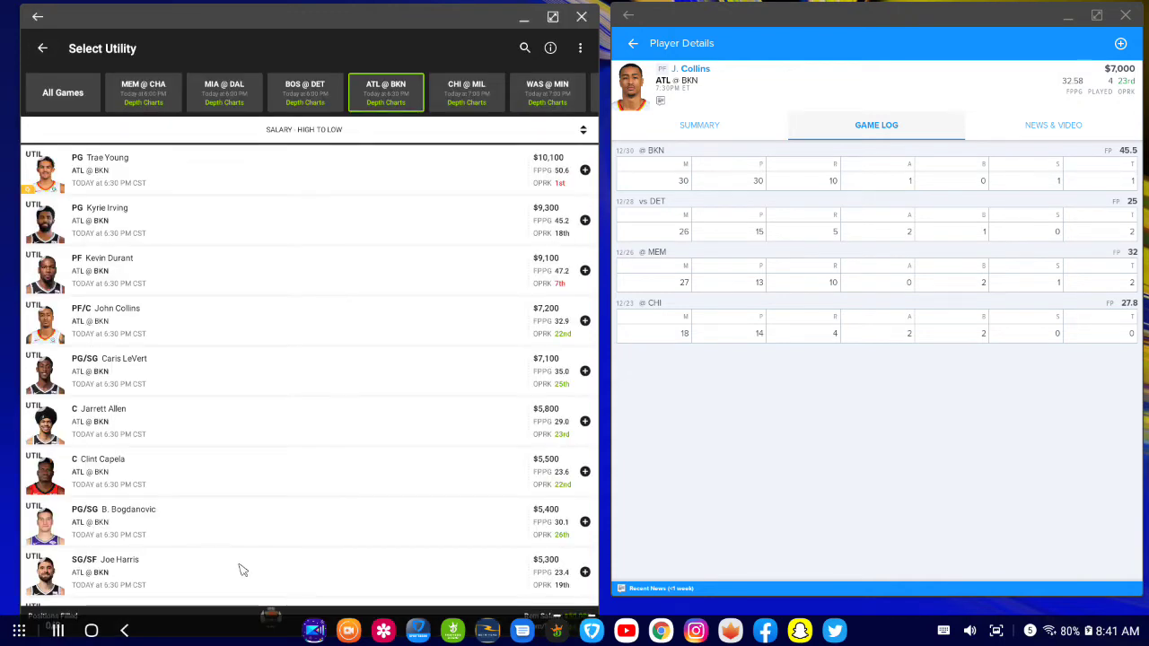
# - Examine the mid- and lower-priced ATL @ BKN utility players' salaries, FPPG and injury statuses in DraftKings
pyautogui.scroll(-1, 242, 567)
pyautogui.scroll(-1, 258, 572)
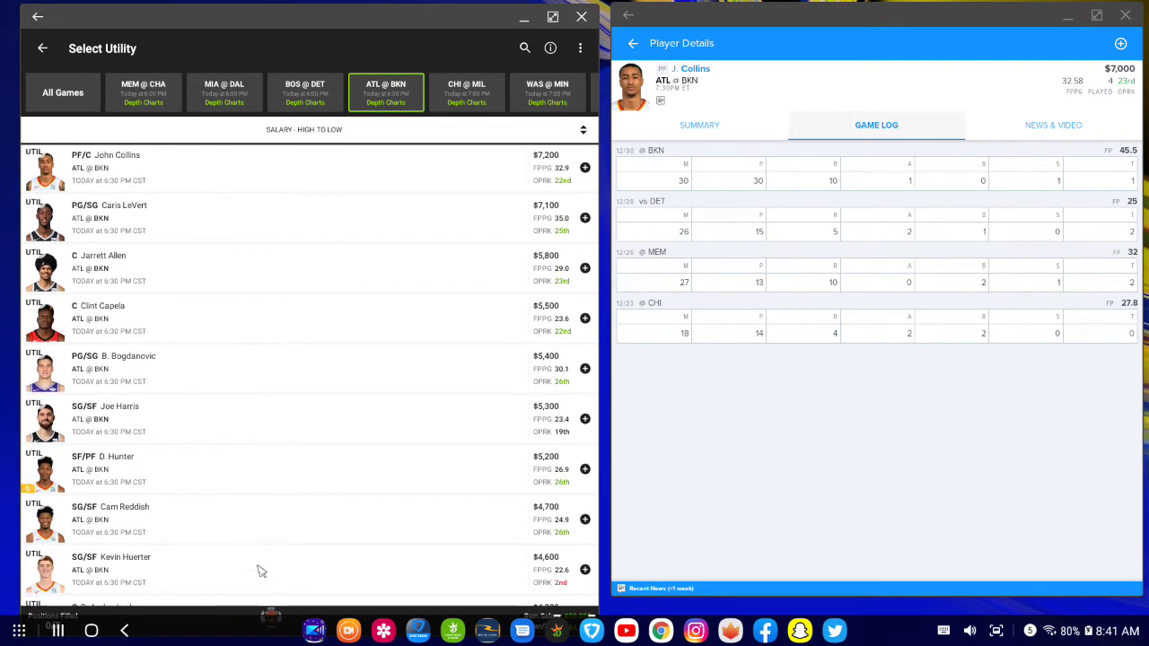
pyautogui.scroll(-1, 260, 572)
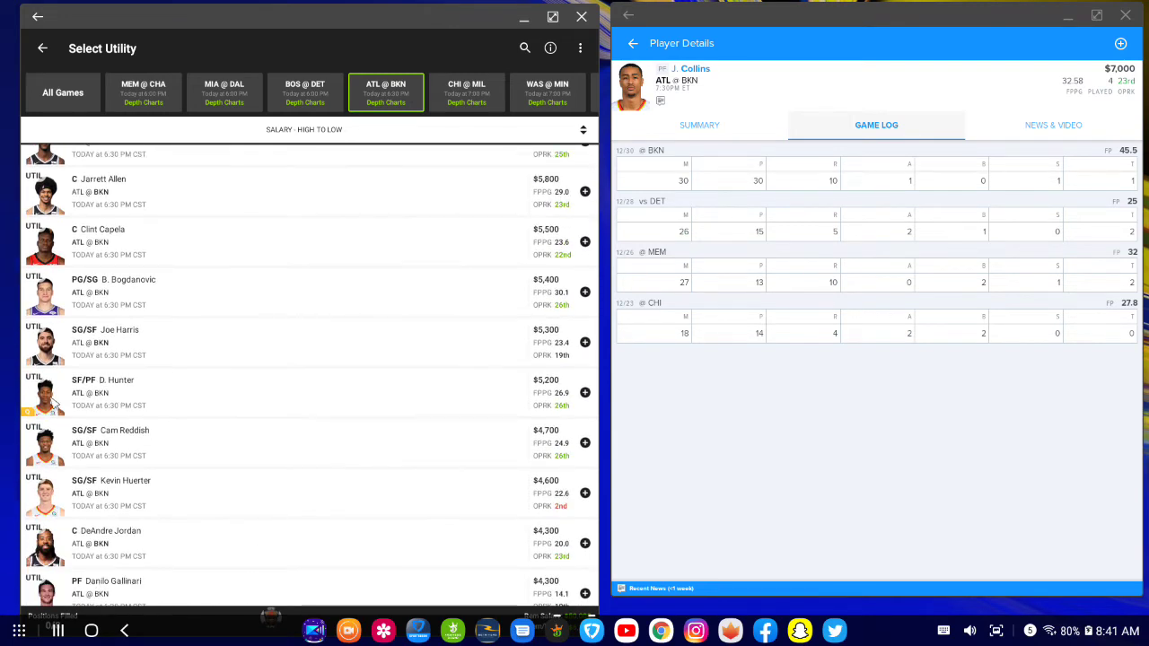
pyautogui.scroll(-2, 52, 401)
pyautogui.scroll(-3, 94, 540)
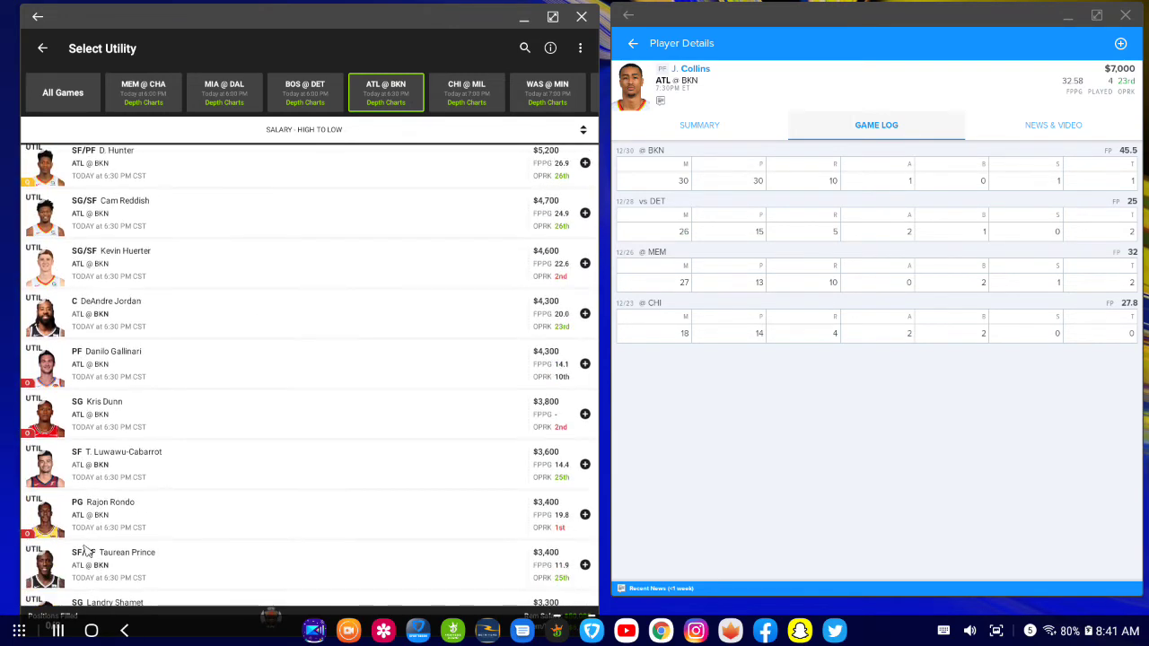
pyautogui.scroll(8, 81, 542)
pyautogui.scroll(1, 81, 529)
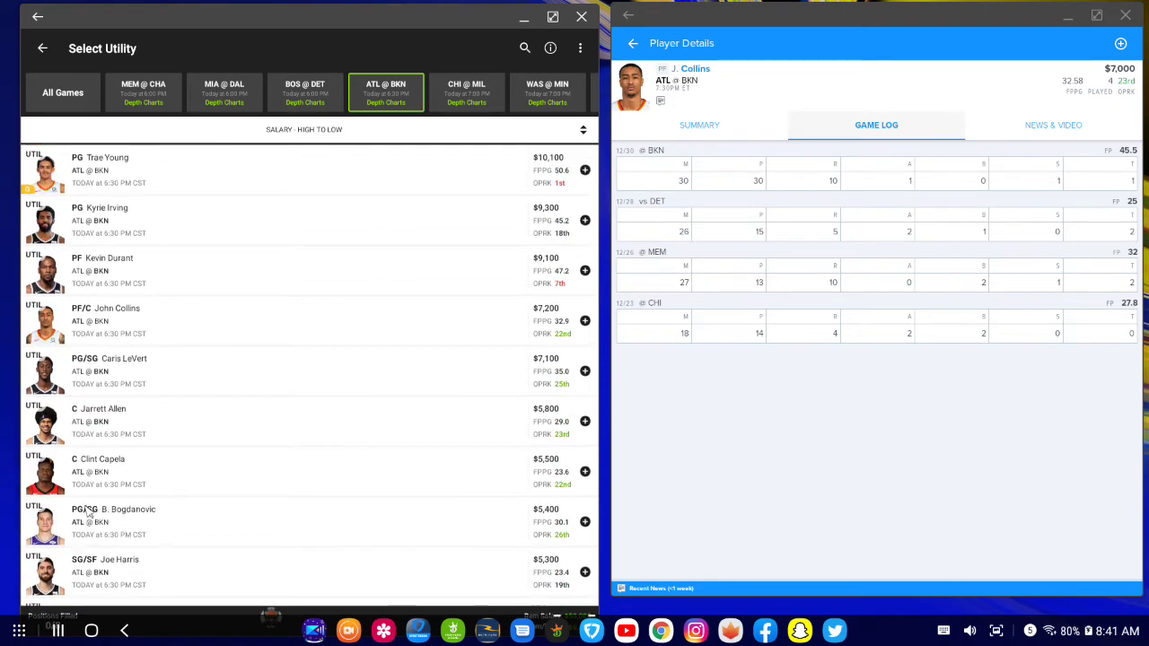
pyautogui.scroll(-3, 81, 472)
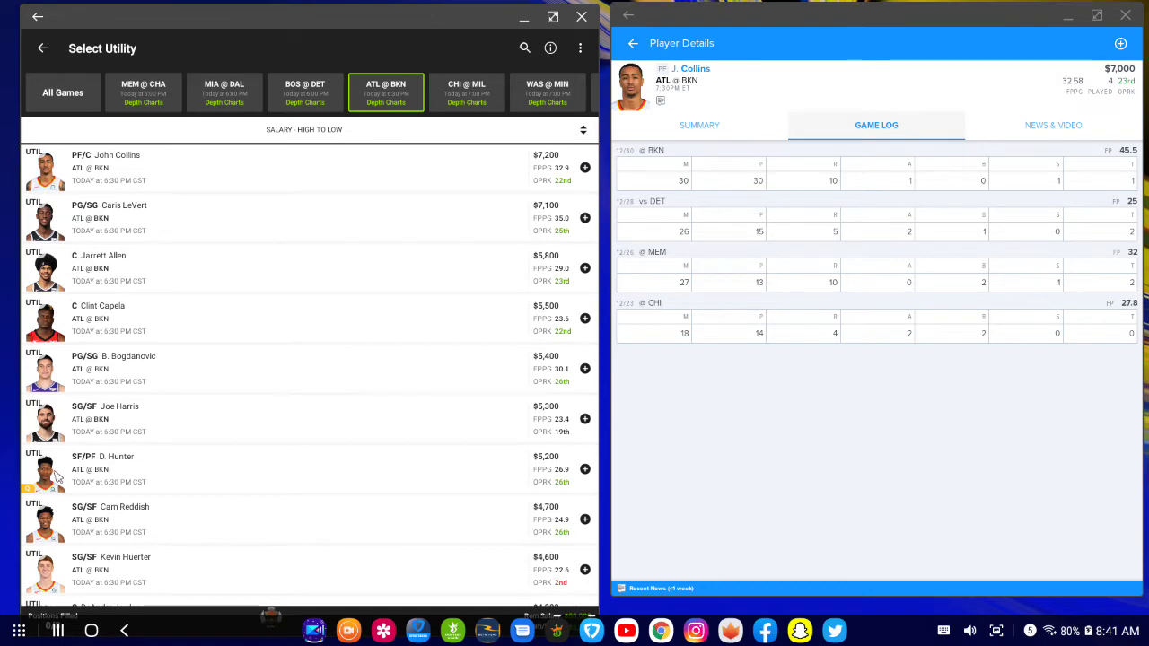
pyautogui.scroll(-1, 60, 477)
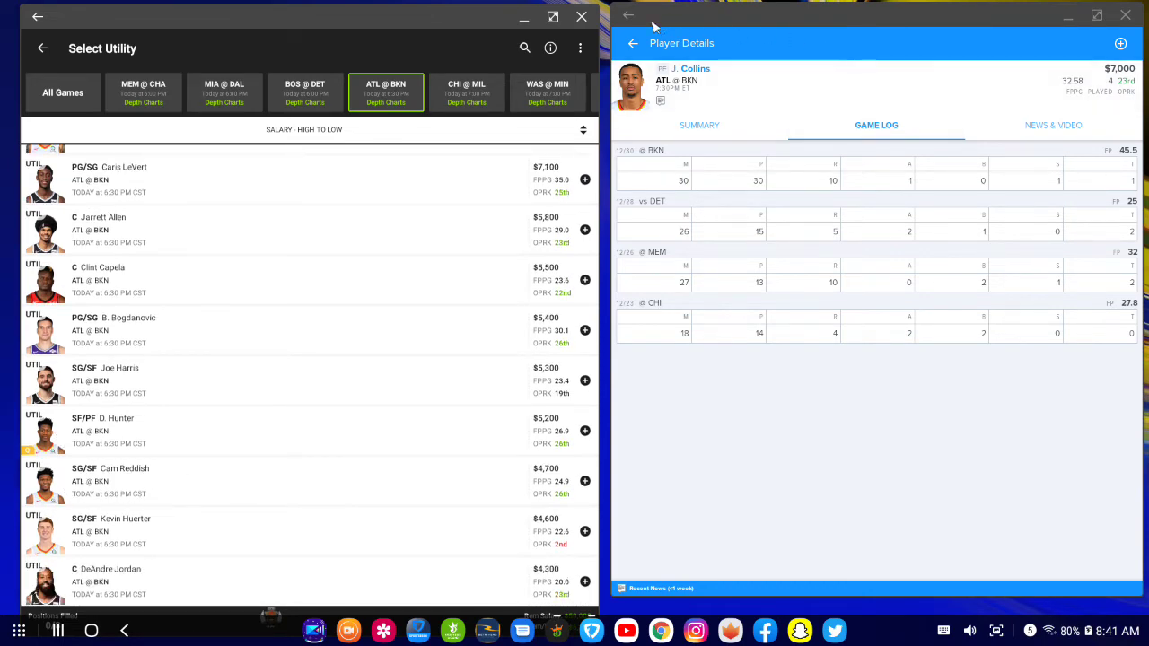
# - Leave J. Collins's details, look through FanDuel's power forward list for ATL @ BKN players, and return to the entry
pyautogui.click(633, 44)
pyautogui.scroll(-13, 661, 422)
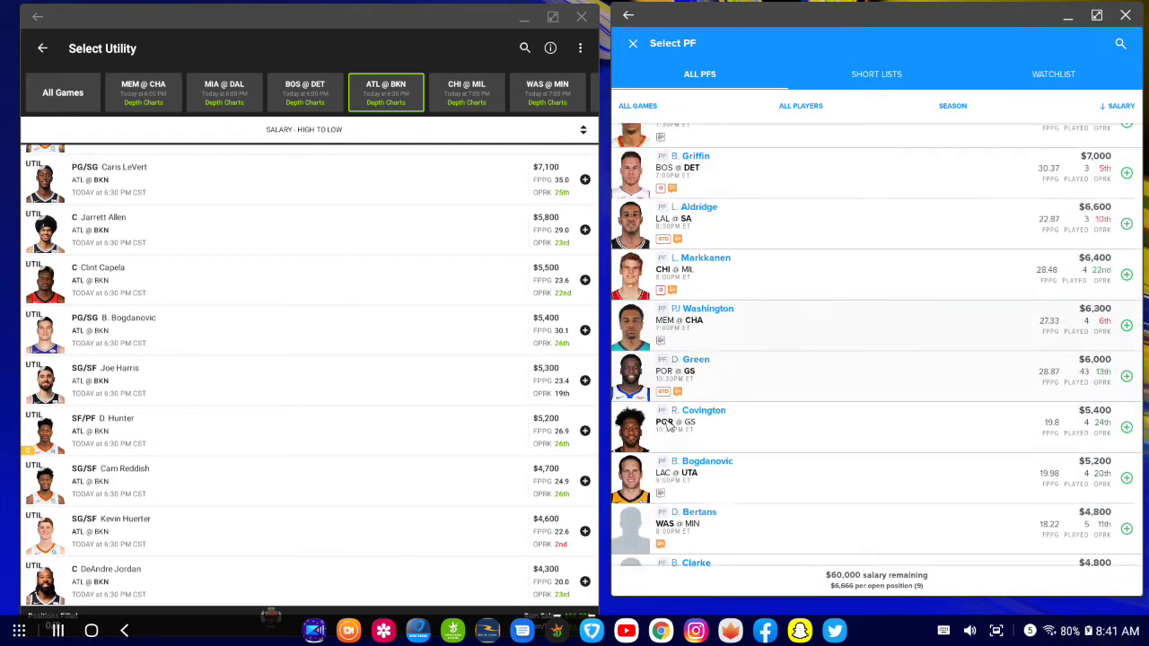
pyautogui.scroll(-3, 668, 431)
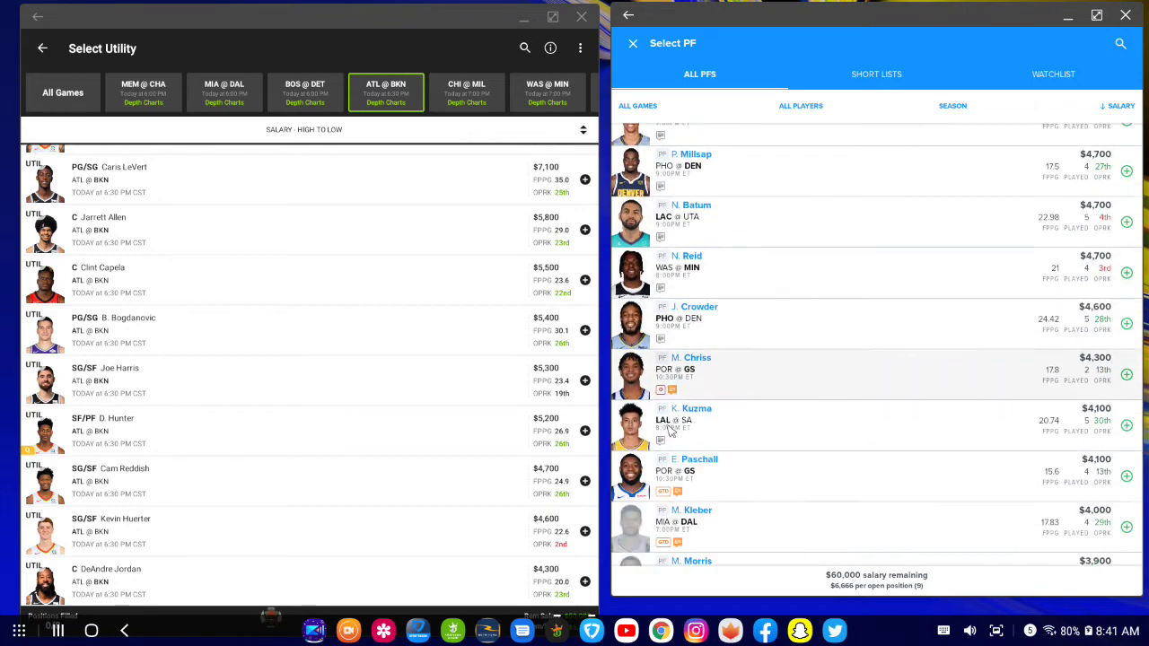
pyautogui.scroll(-5, 668, 431)
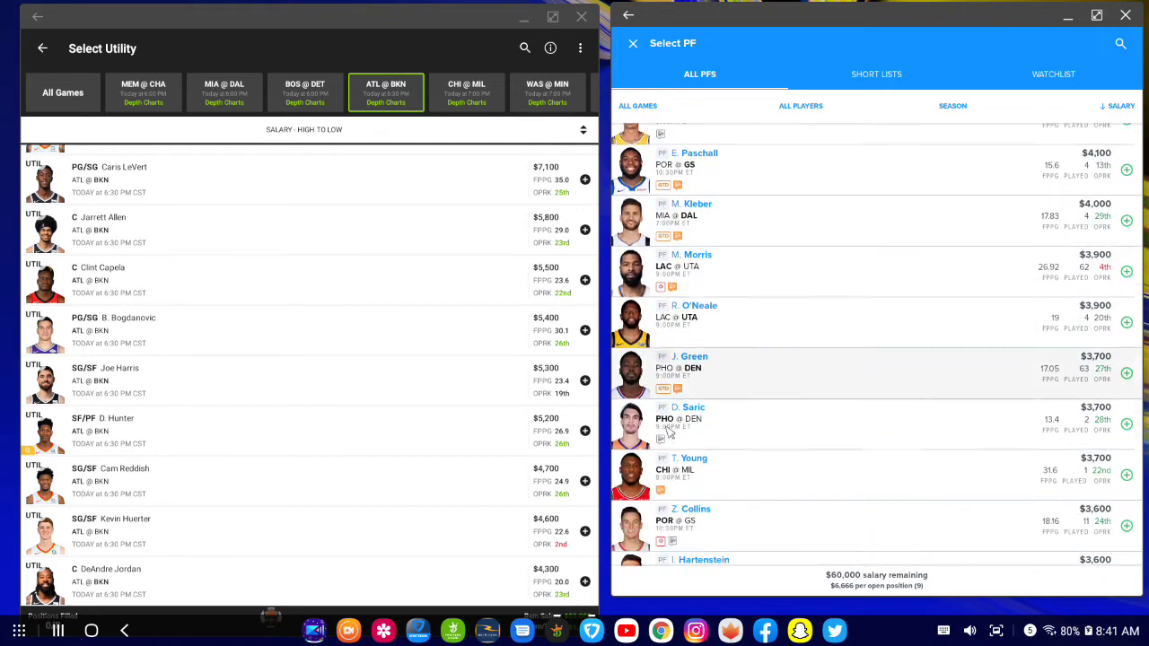
pyautogui.scroll(15, 664, 434)
pyautogui.scroll(6, 664, 433)
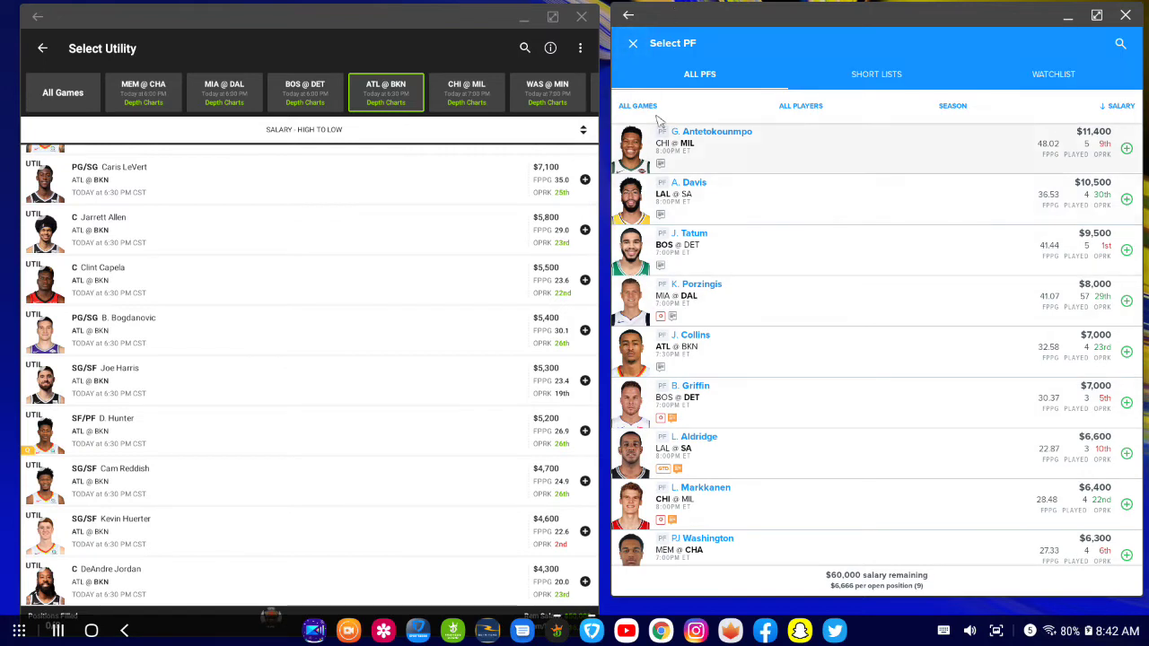
pyautogui.click(632, 45)
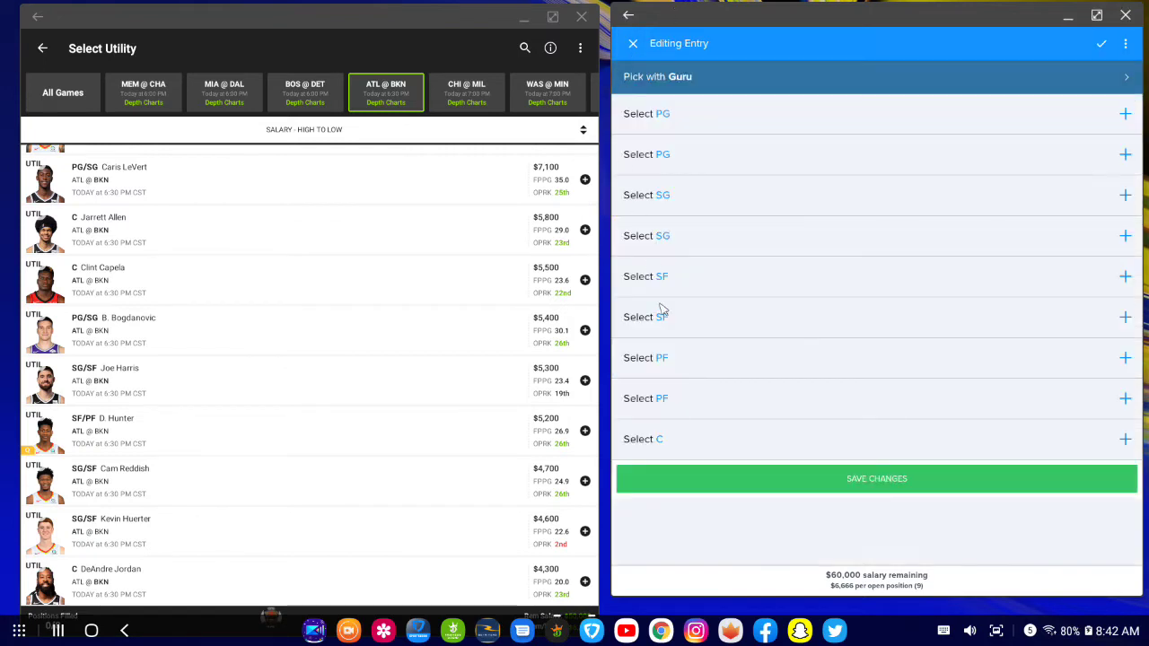
# - Examine FanDuel's small forward list for ATL @ BKN players' salaries and FPPG, and return to the entry
pyautogui.click(705, 329)
pyautogui.scroll(-5, 713, 386)
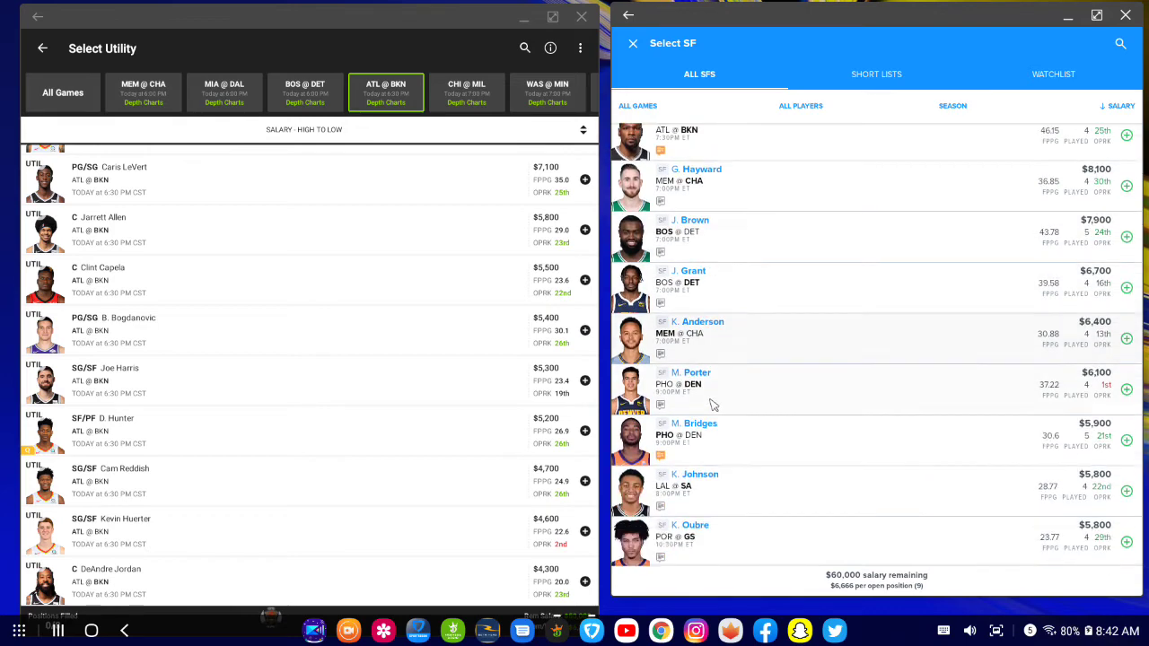
pyautogui.scroll(-6, 715, 422)
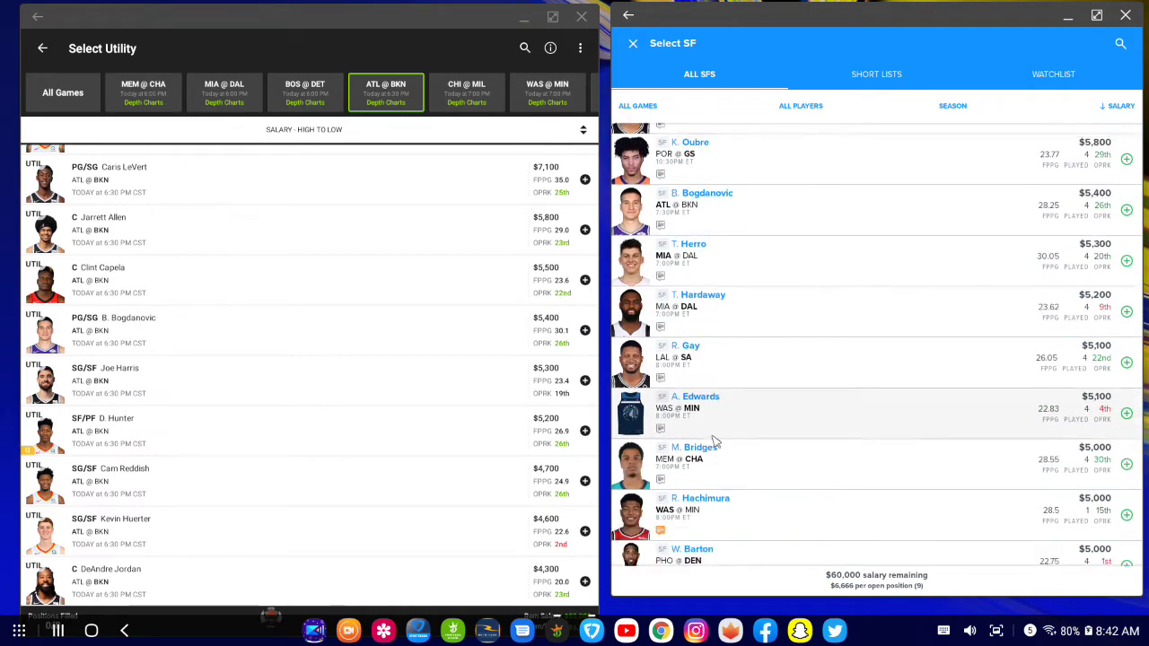
pyautogui.scroll(-7, 715, 443)
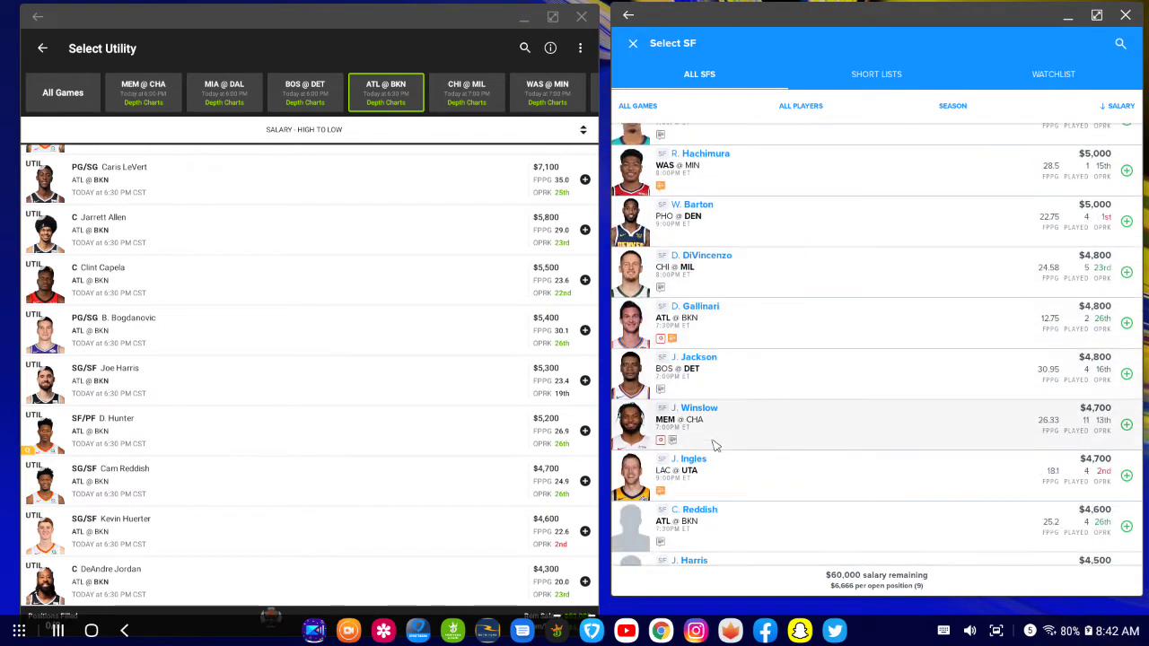
pyautogui.scroll(-2, 716, 446)
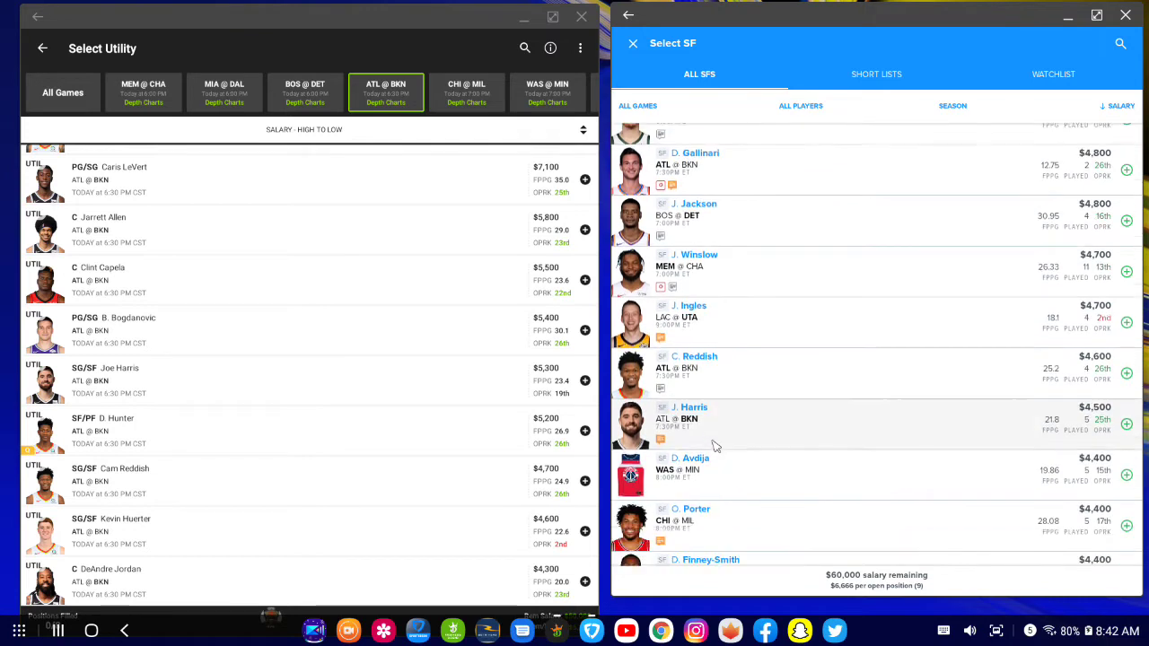
pyautogui.scroll(5, 716, 446)
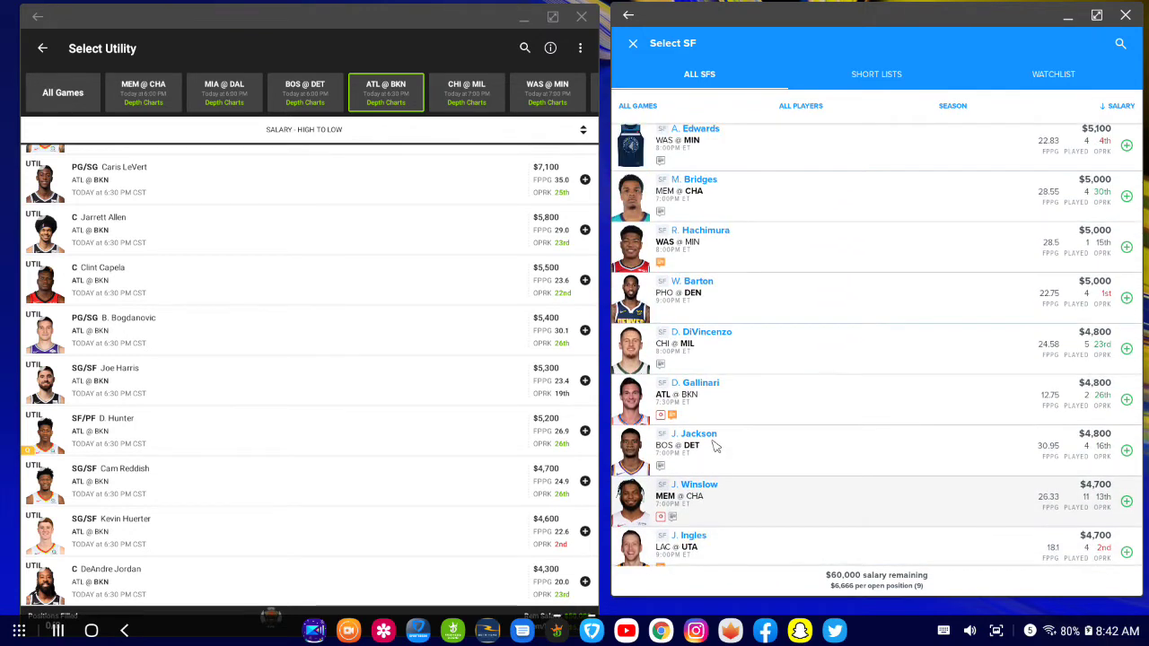
pyautogui.scroll(-3, 715, 446)
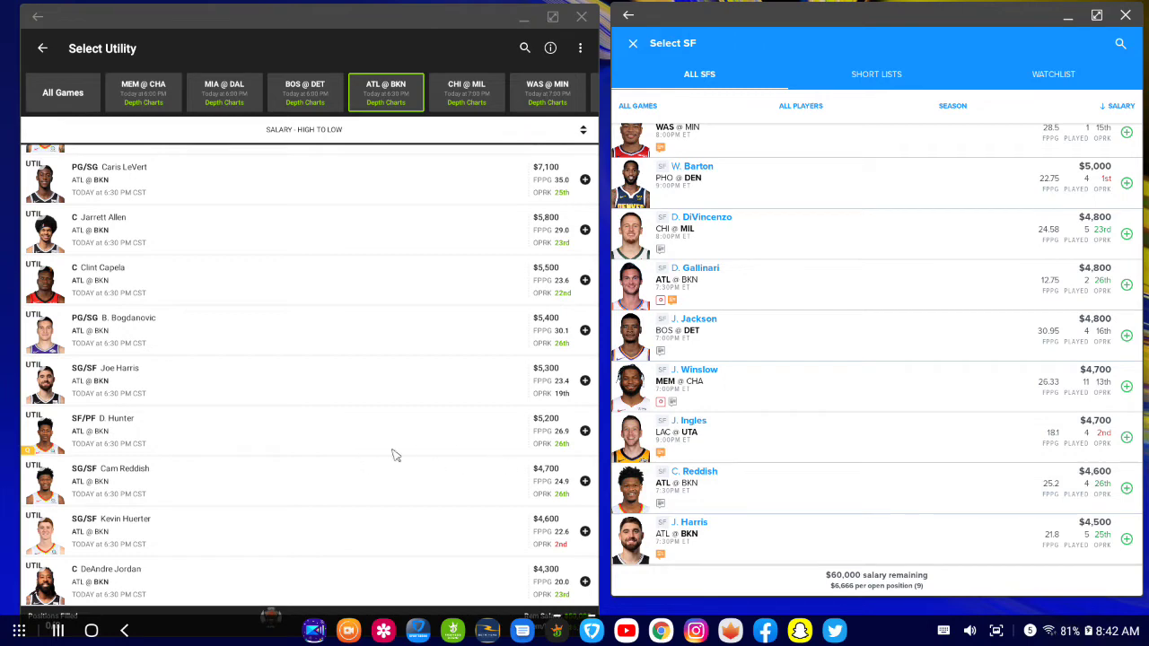
pyautogui.scroll(-3, 718, 408)
pyautogui.scroll(10, 751, 398)
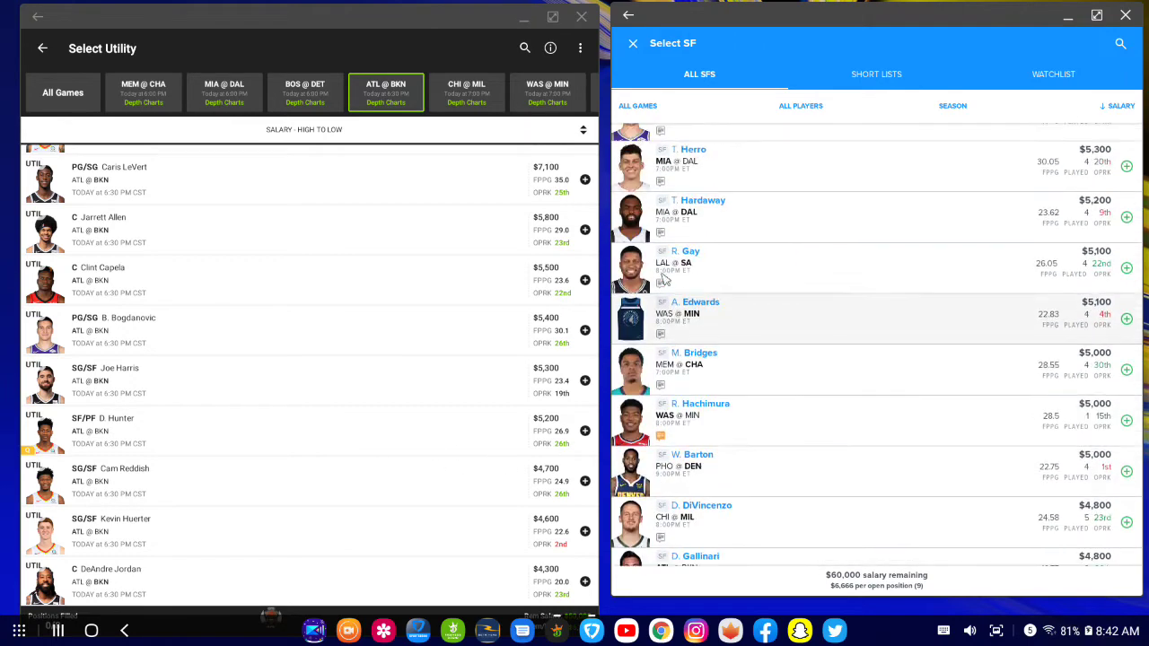
pyautogui.click(632, 43)
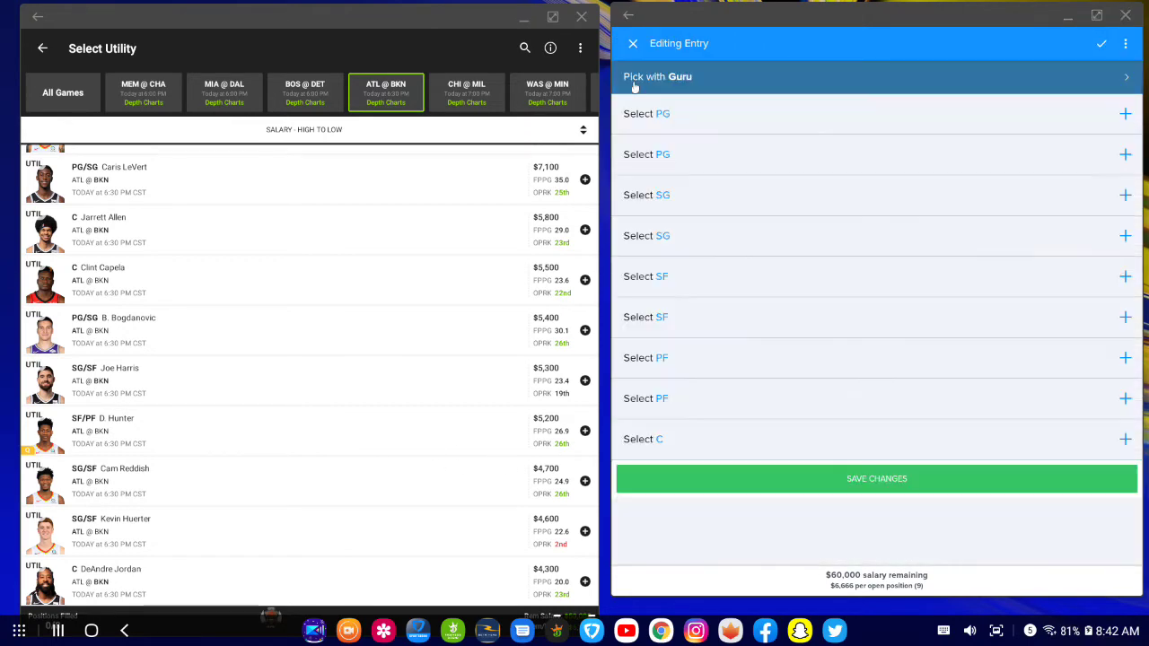
# - Look through FanDuel's power forward list, search it for "hun", and return to the entry
pyautogui.click(700, 373)
pyautogui.scroll(-5, 751, 385)
pyautogui.scroll(-8, 753, 419)
pyautogui.scroll(-10, 753, 459)
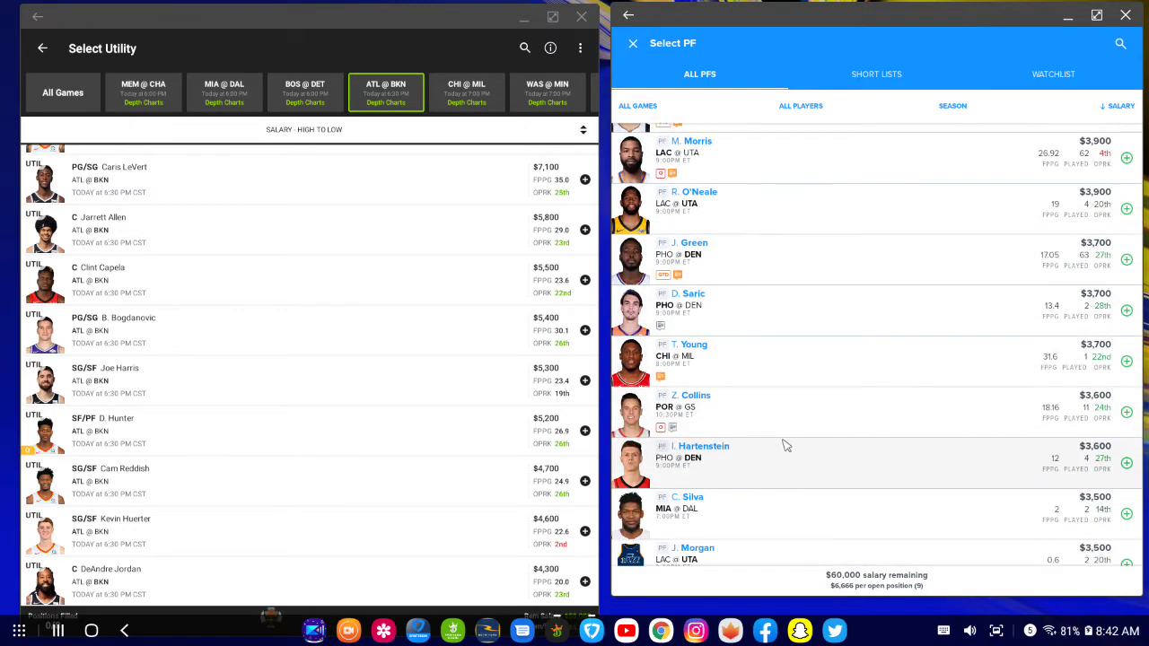
pyautogui.click(1124, 45)
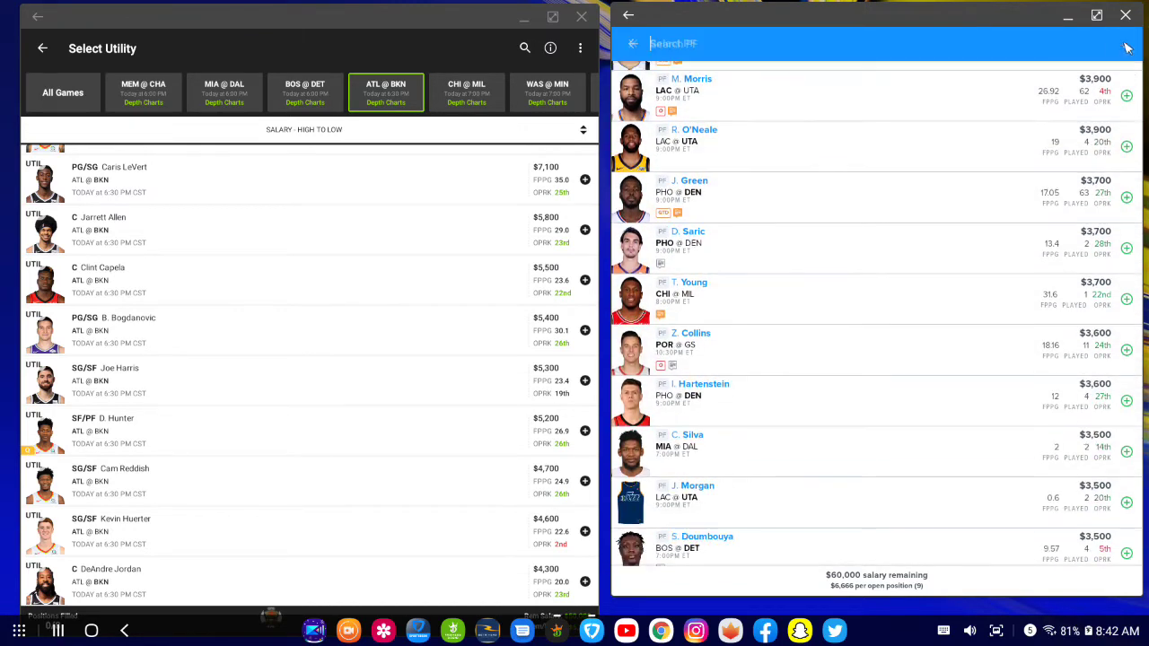
pyautogui.write('hun')
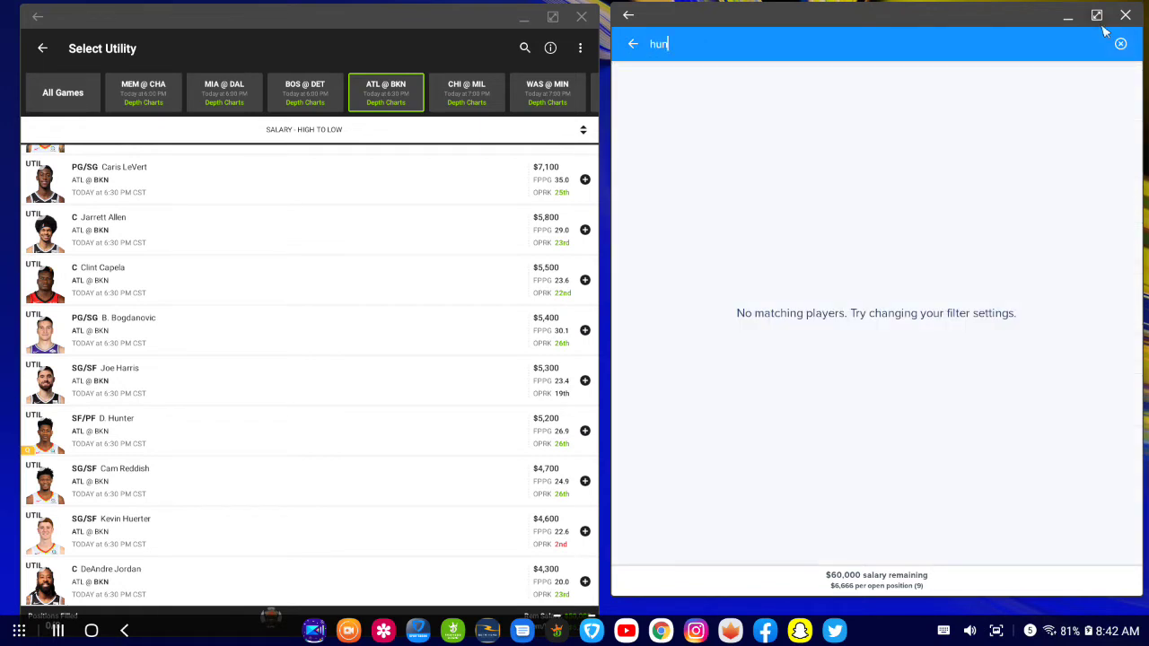
pyautogui.click(633, 44)
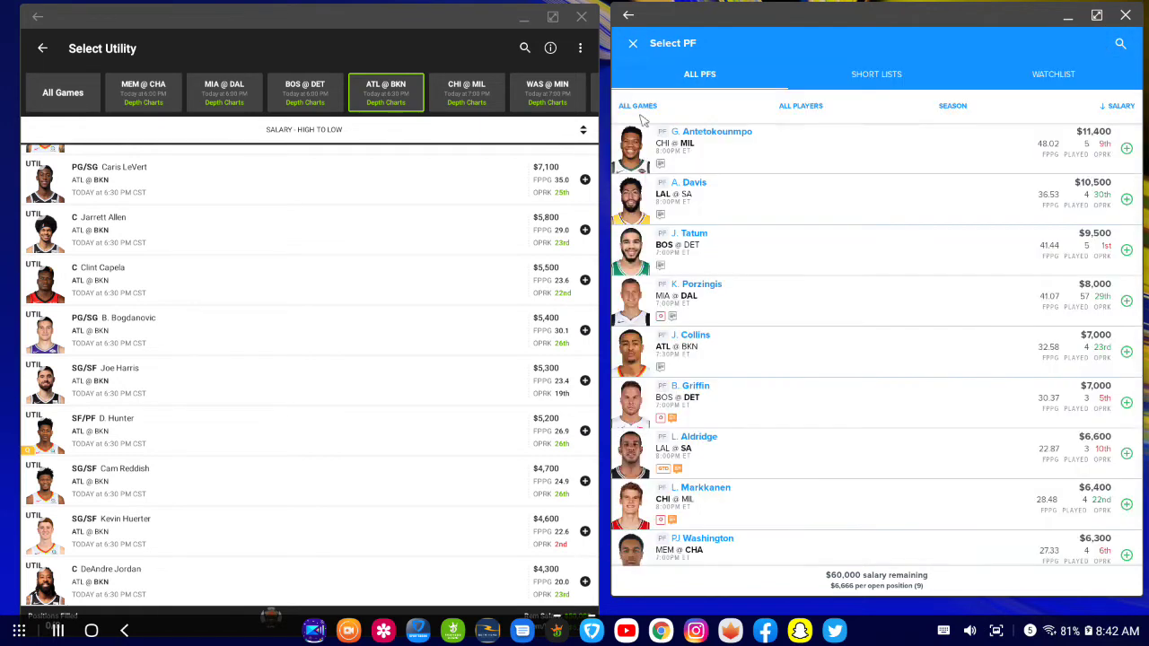
pyautogui.click(633, 44)
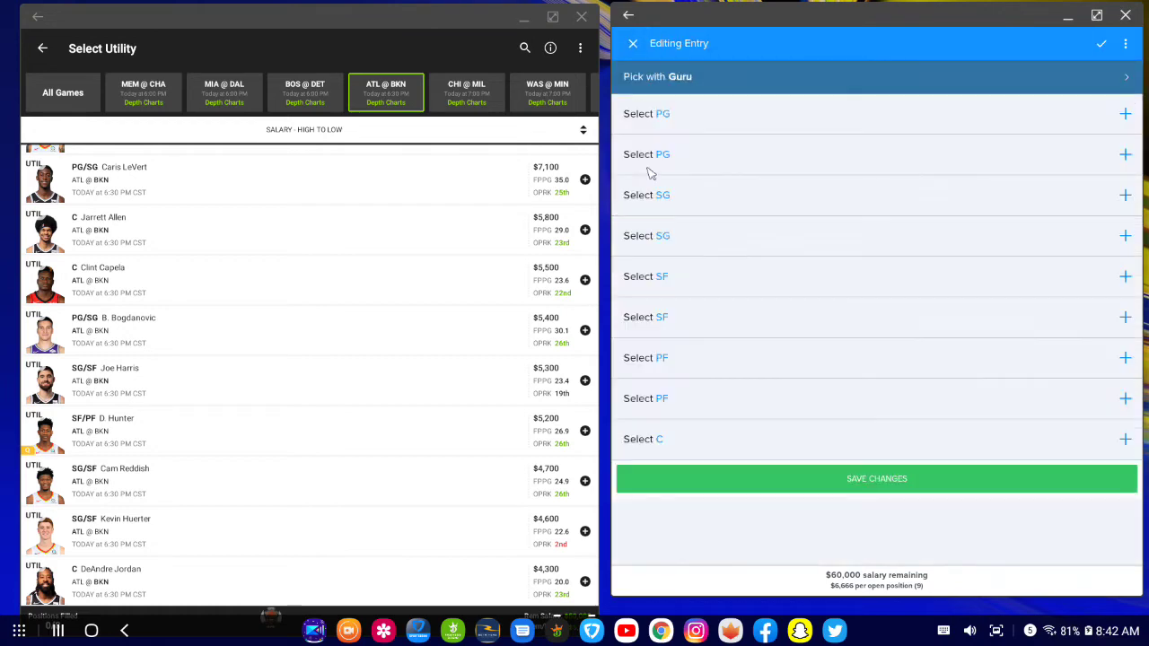
# - Search FanDuel's small forward list for "hun" and open D. Hunter's game log
pyautogui.click(634, 271)
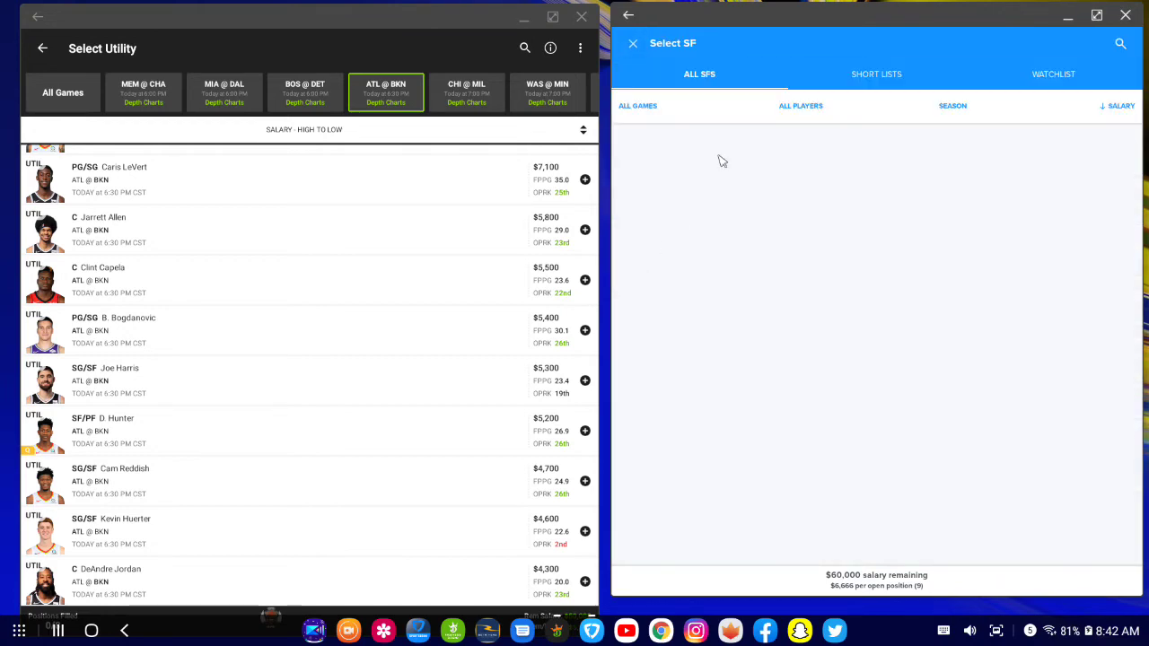
pyautogui.click(1122, 43)
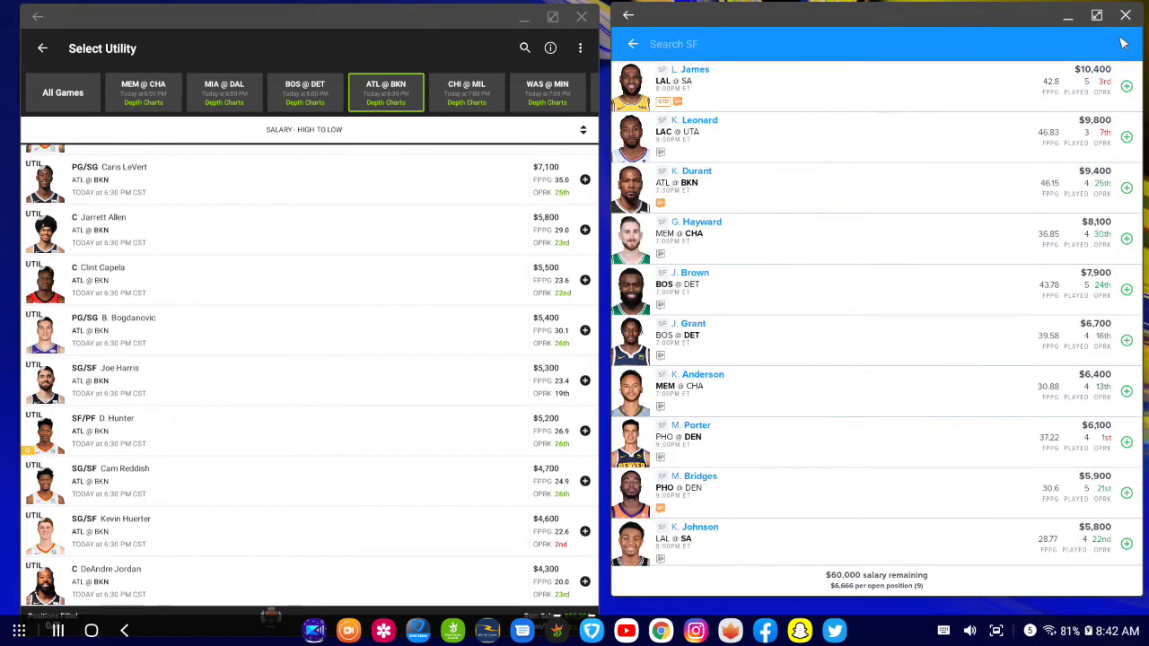
pyautogui.write('Hun')
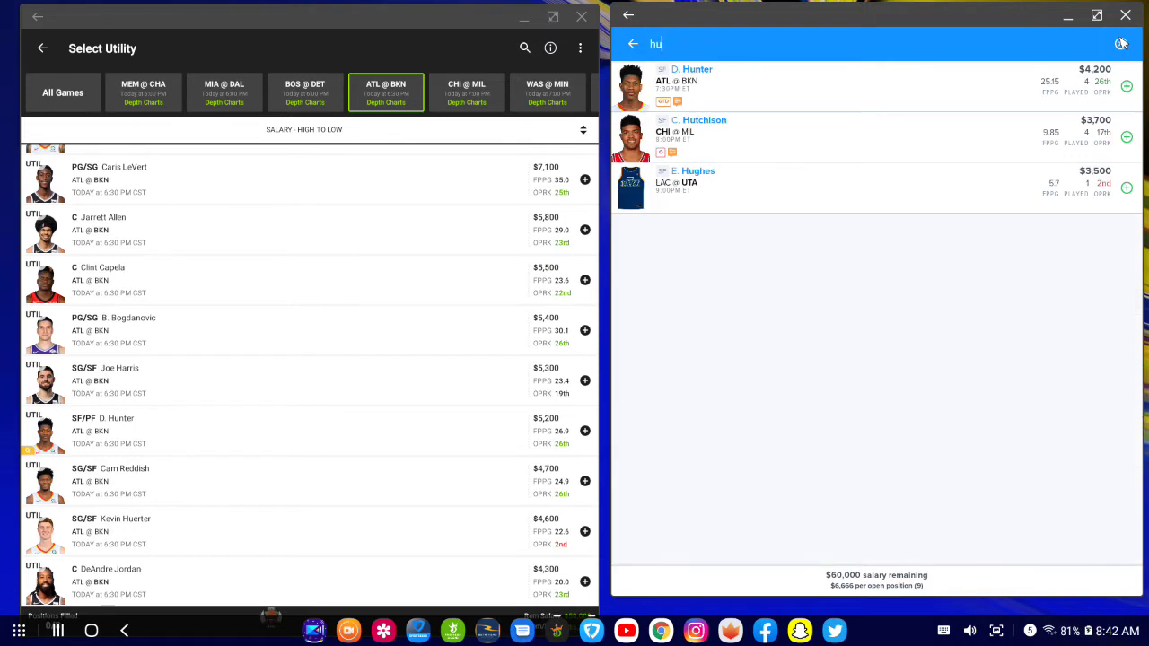
pyautogui.click(705, 90)
pyautogui.click(857, 133)
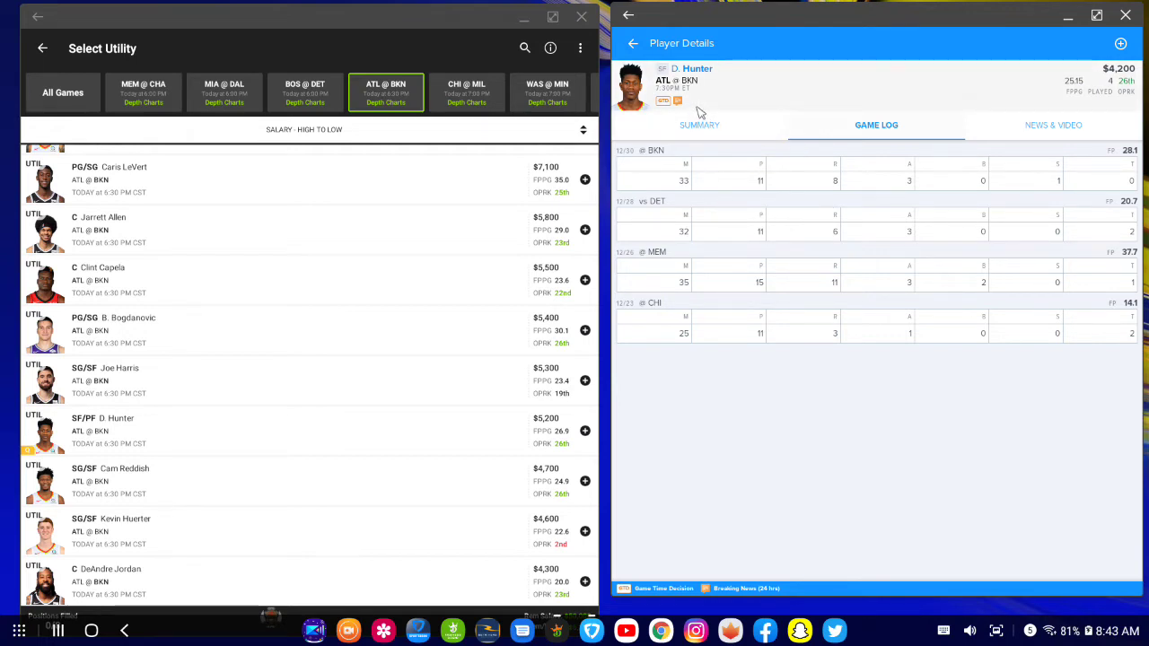
# - Check De'Andre Hunter's latest news in DraftKings, return to the utility list, and clear the FanDuel player search
pyautogui.click(45, 436)
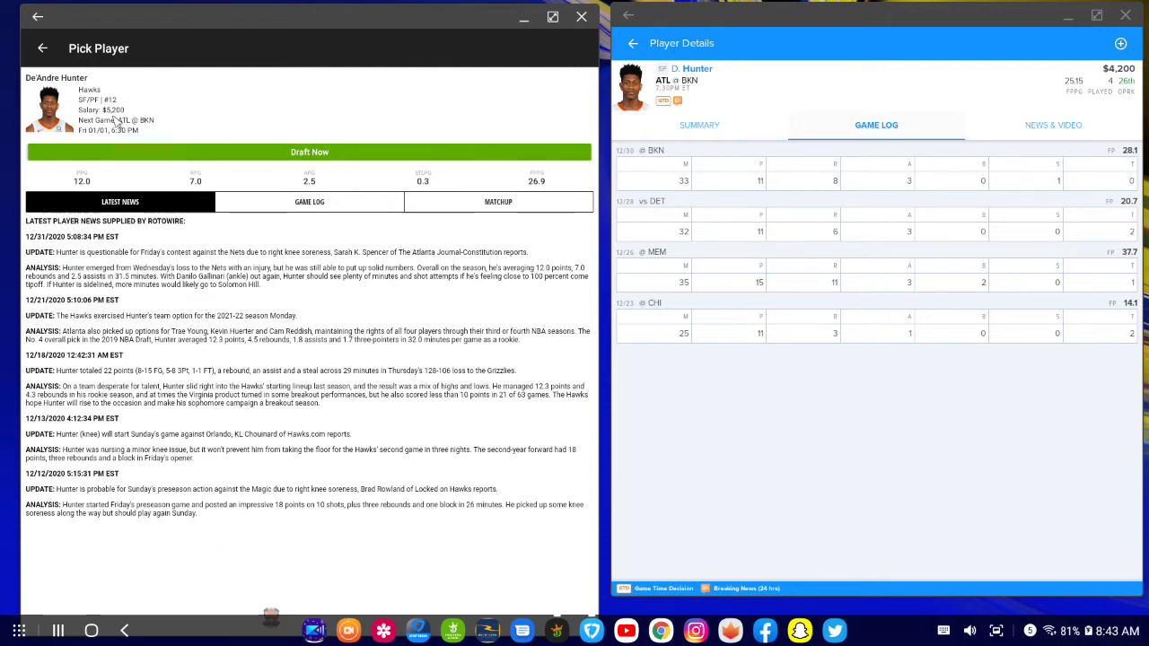
pyautogui.click(42, 49)
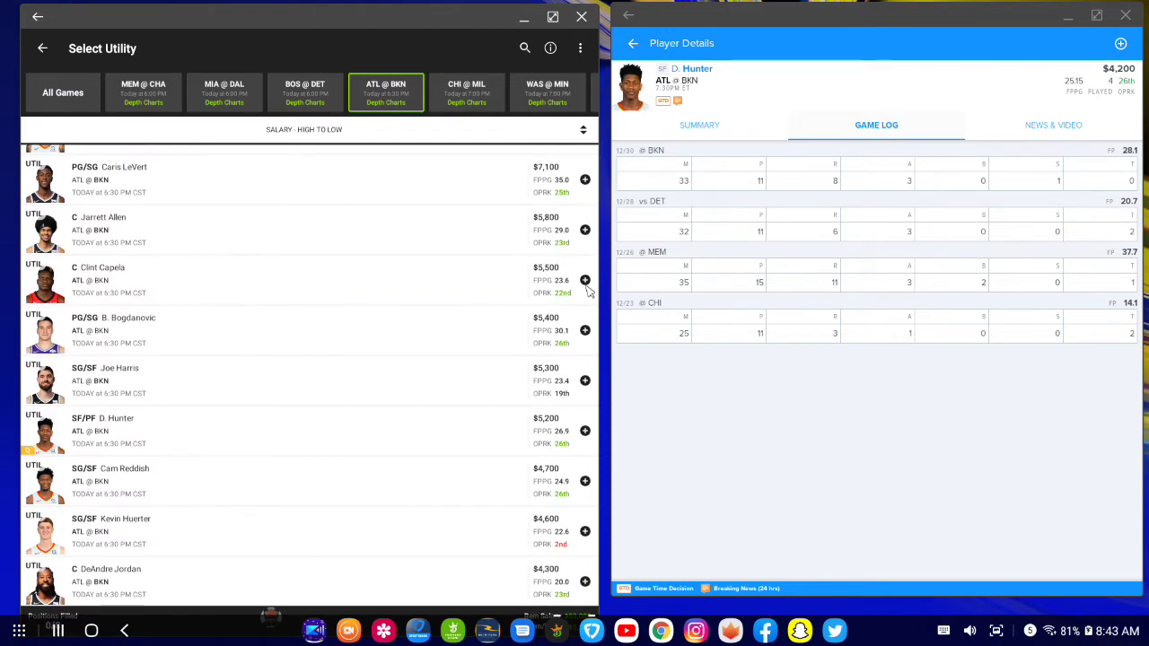
pyautogui.click(633, 52)
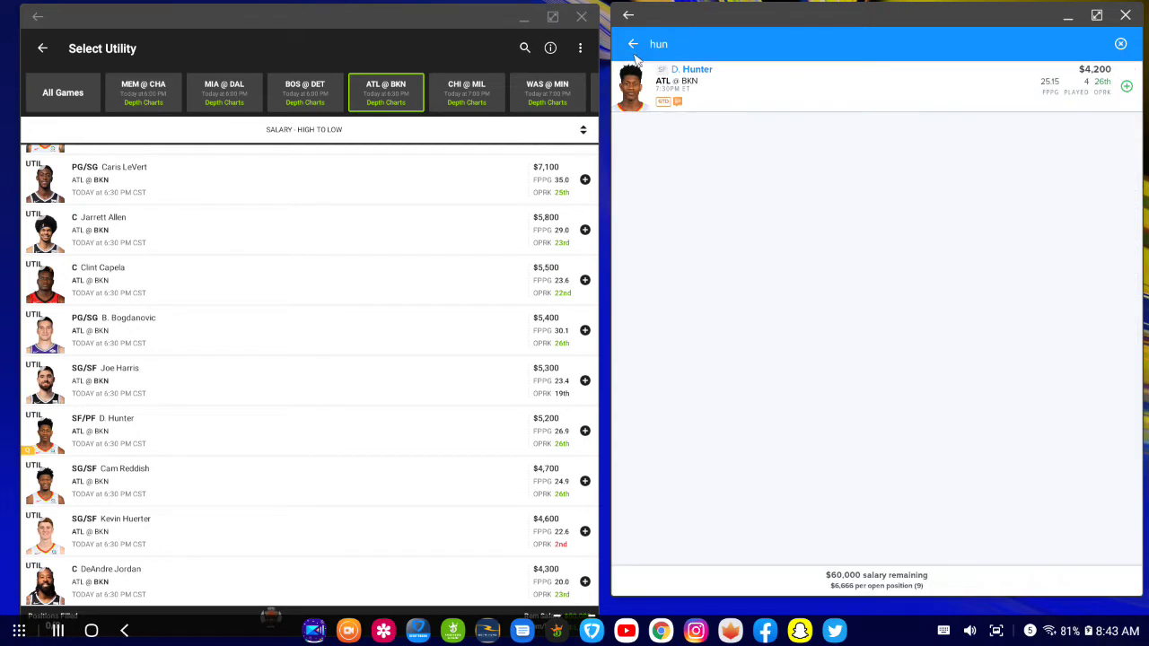
pyautogui.click(633, 49)
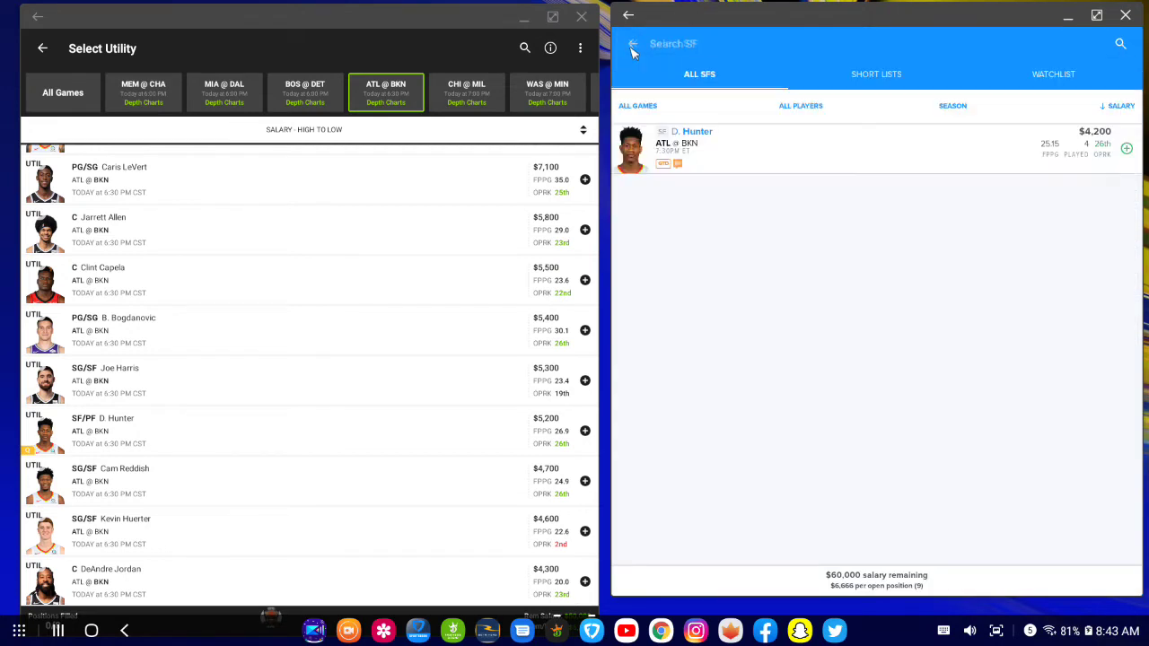
pyautogui.click(634, 49)
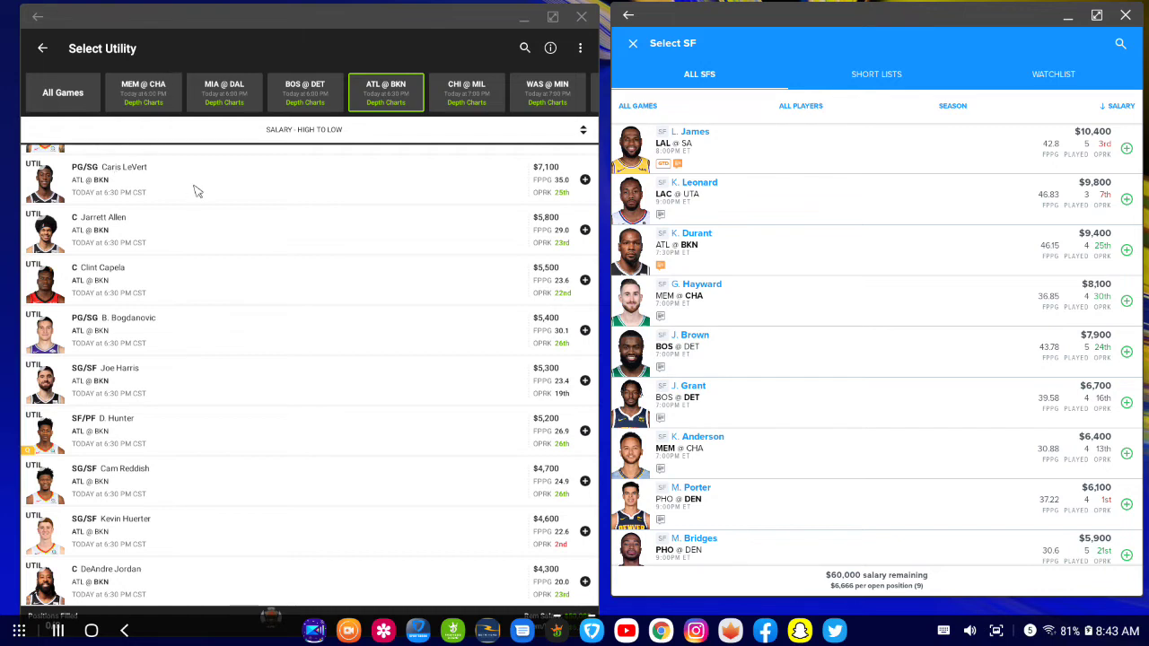
# - Look over the ATL @ BKN utility players in DraftKings from Caris LeVert down to the lowest-priced options
pyautogui.click(316, 31)
pyautogui.scroll(3, 274, 180)
pyautogui.scroll(-5, 253, 254)
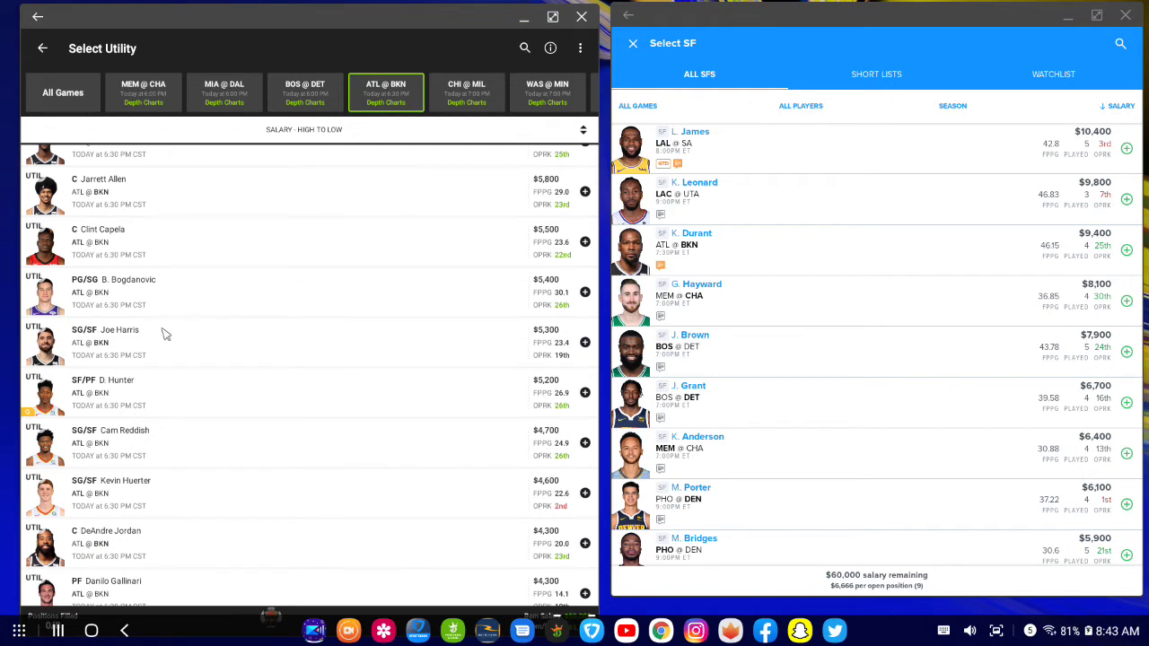
pyautogui.scroll(-6, 135, 348)
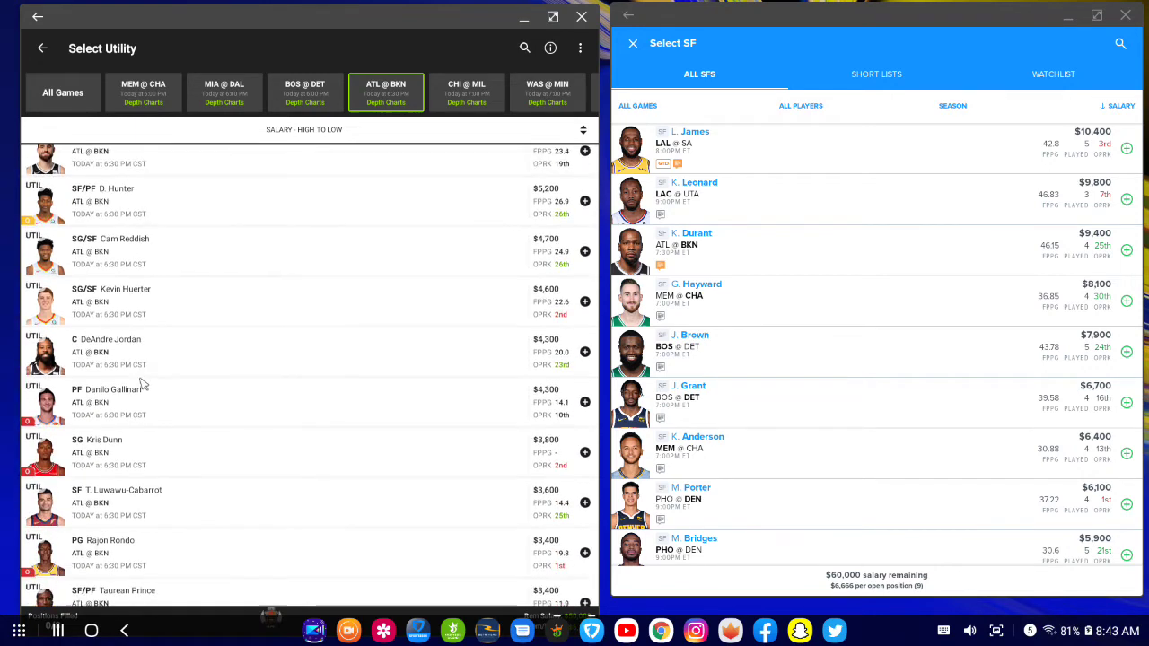
pyautogui.scroll(-9, 144, 392)
pyautogui.scroll(12, 153, 403)
pyautogui.scroll(4, 170, 408)
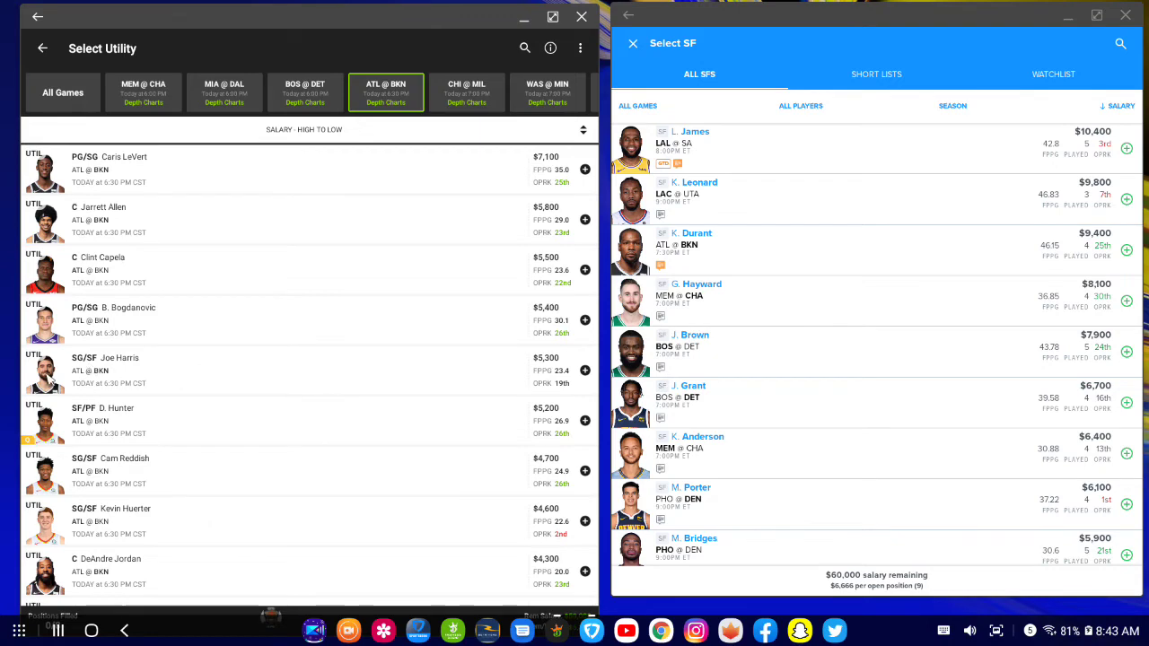
# - Review Joe Harris's game log in DraftKings and return to the ATL @ BKN utility list
pyautogui.click(53, 377)
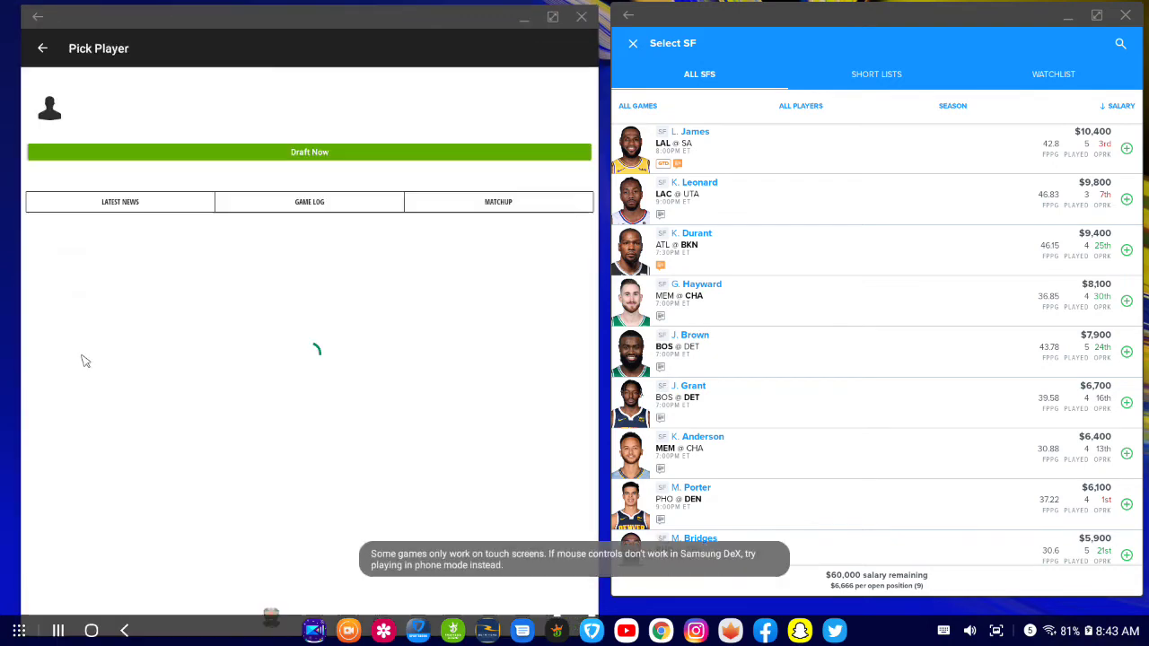
pyautogui.click(374, 209)
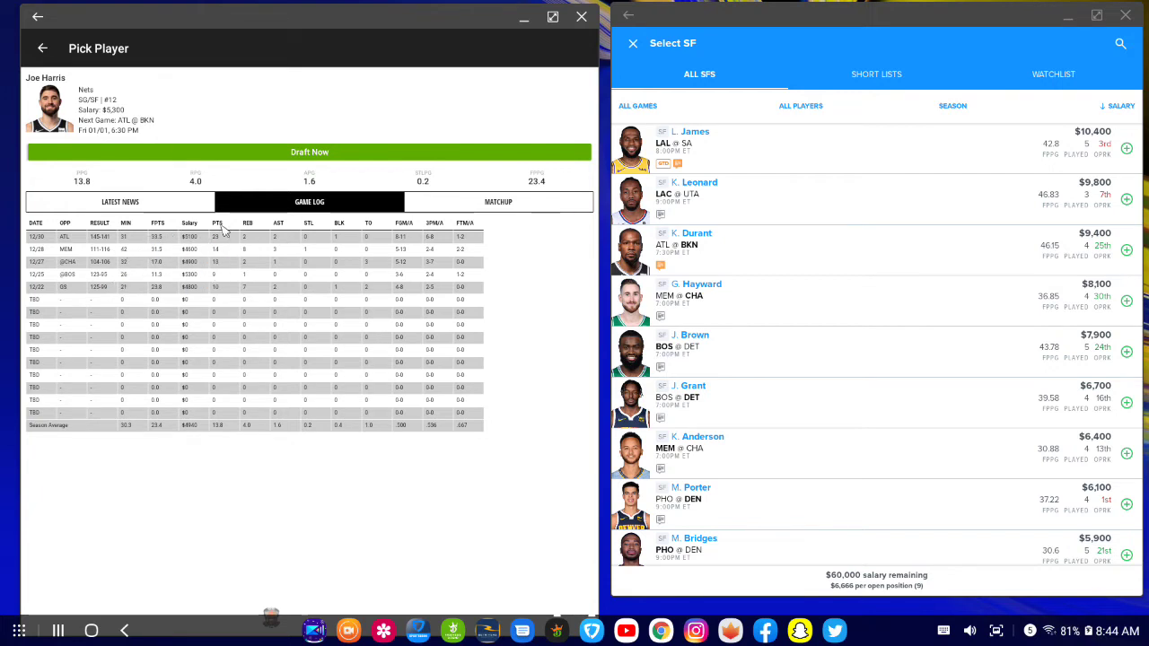
pyautogui.click(42, 48)
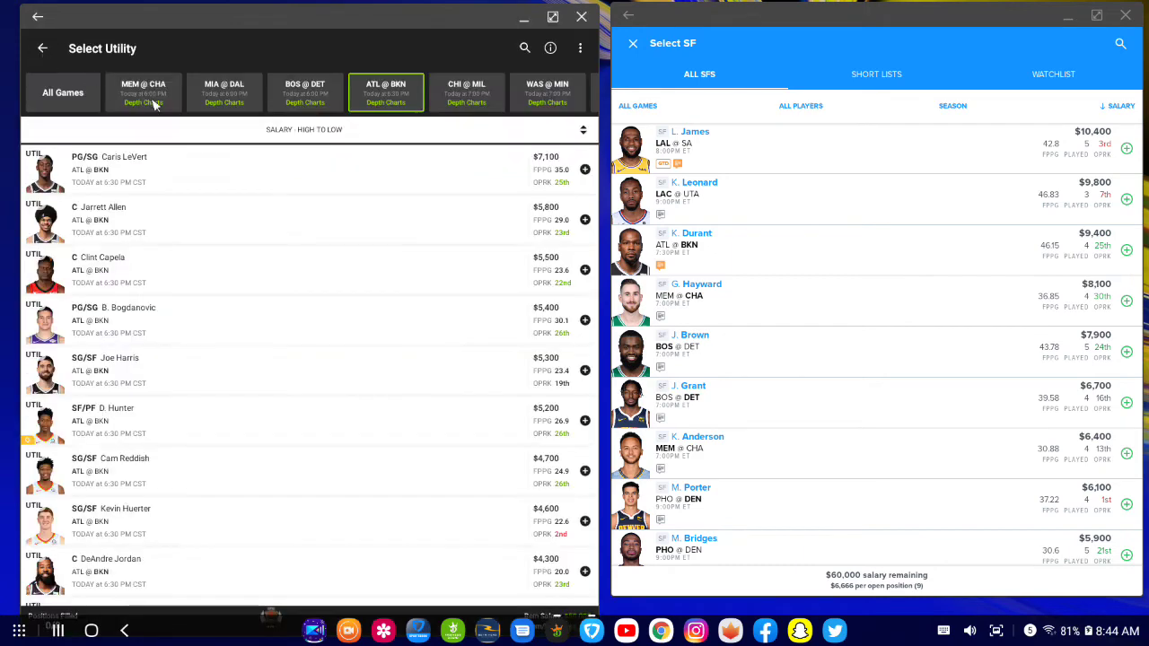
# - Filter the utility list to CHI @ MIL and open that game's depth charts
pyautogui.click(476, 94)
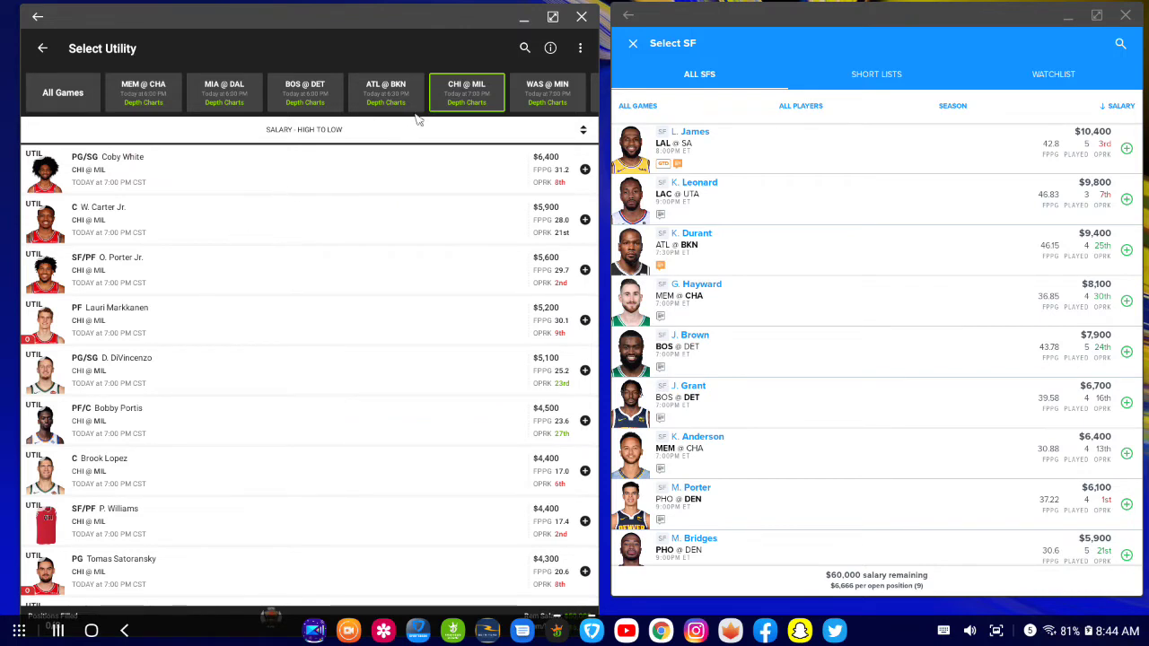
pyautogui.click(462, 104)
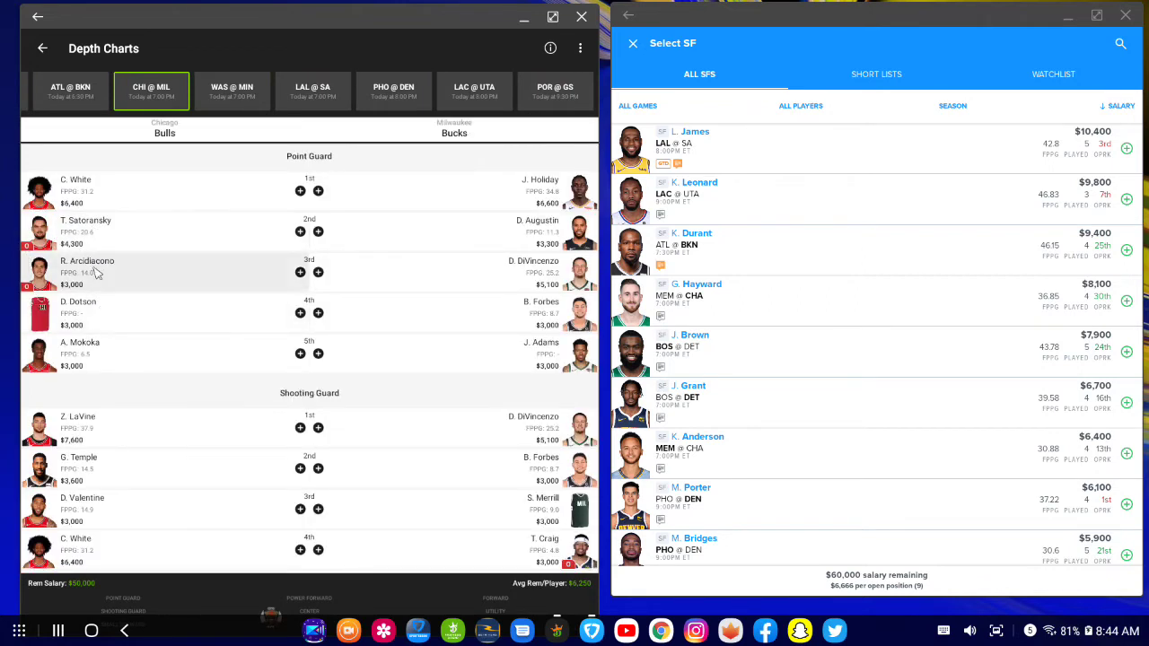
# - Examine the Bulls and Bucks depth charts in DraftKings from point guard through center
pyautogui.scroll(-3, 103, 376)
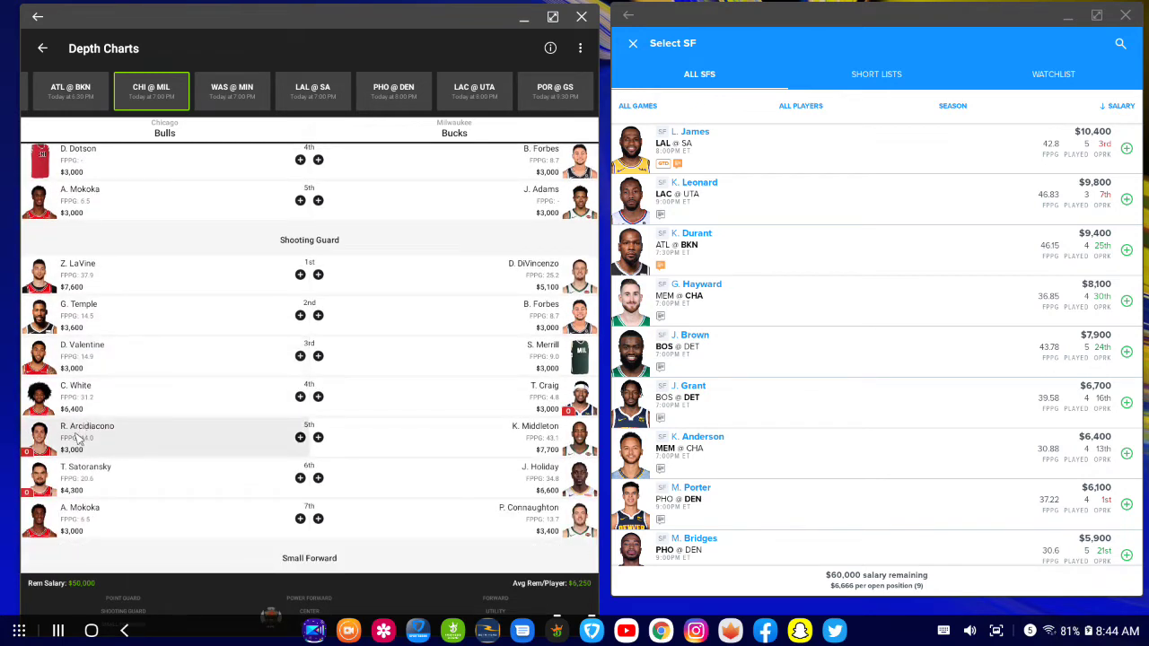
pyautogui.scroll(-1, 78, 438)
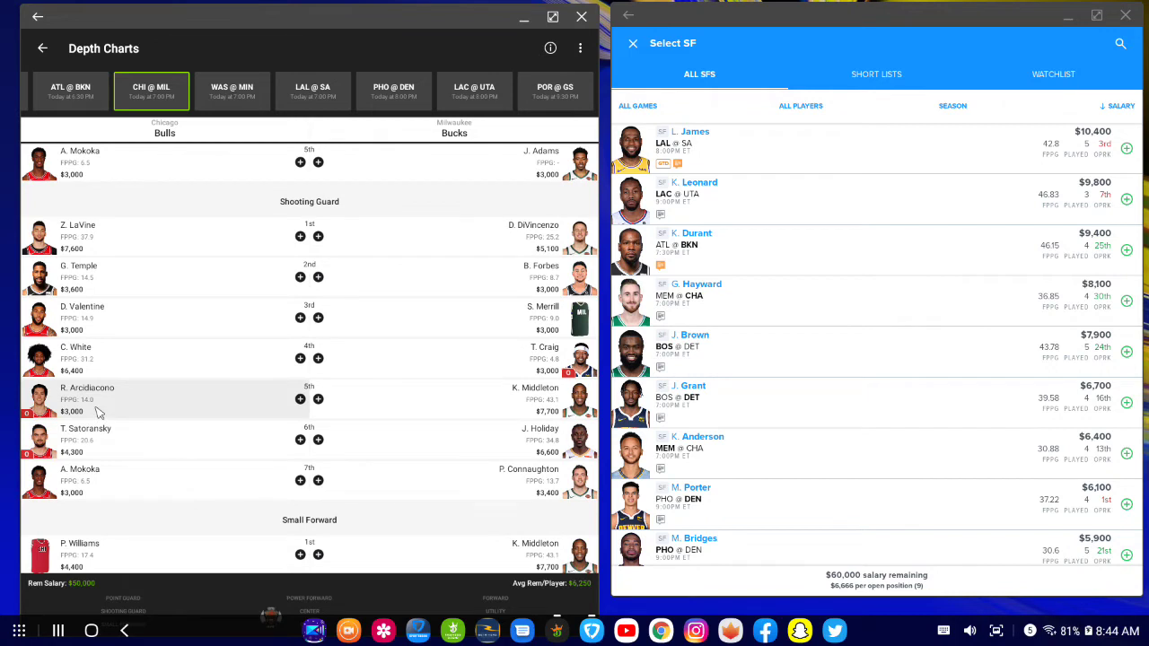
pyautogui.scroll(-5, 87, 466)
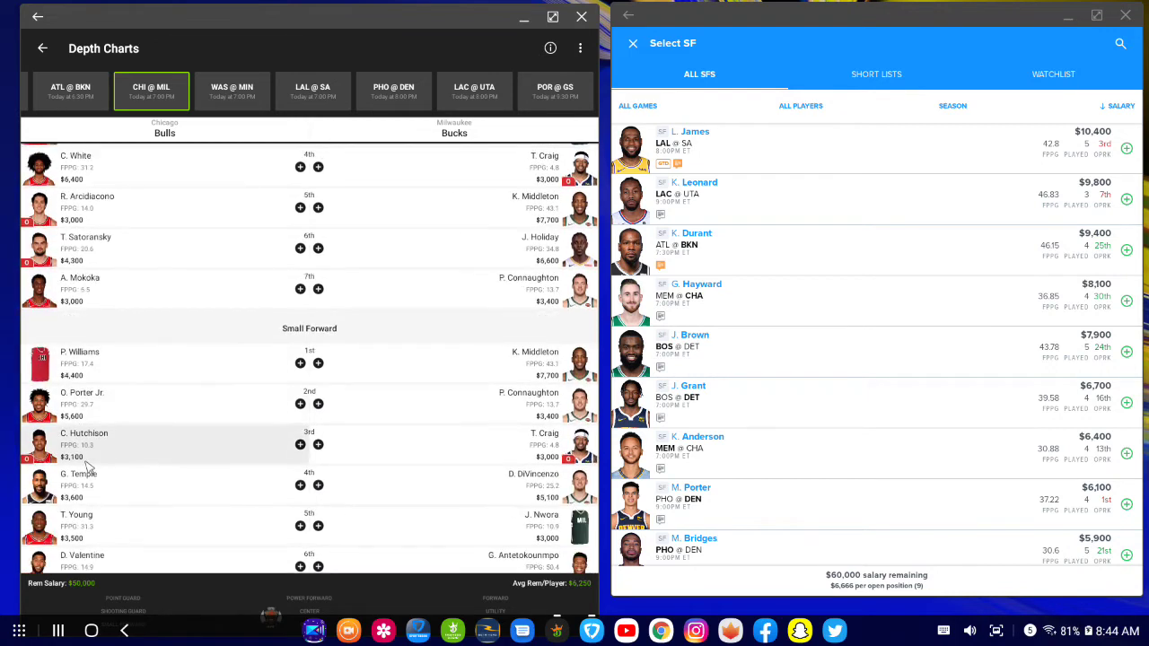
pyautogui.scroll(-1, 59, 455)
pyautogui.scroll(-4, 63, 458)
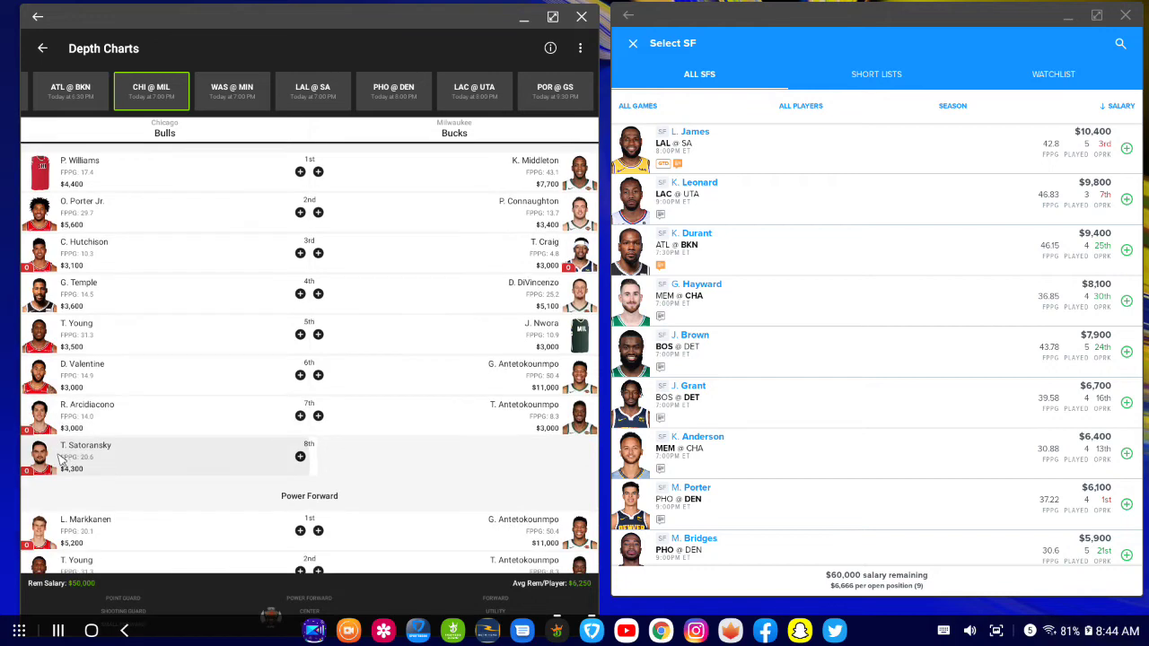
pyautogui.scroll(-6, 89, 395)
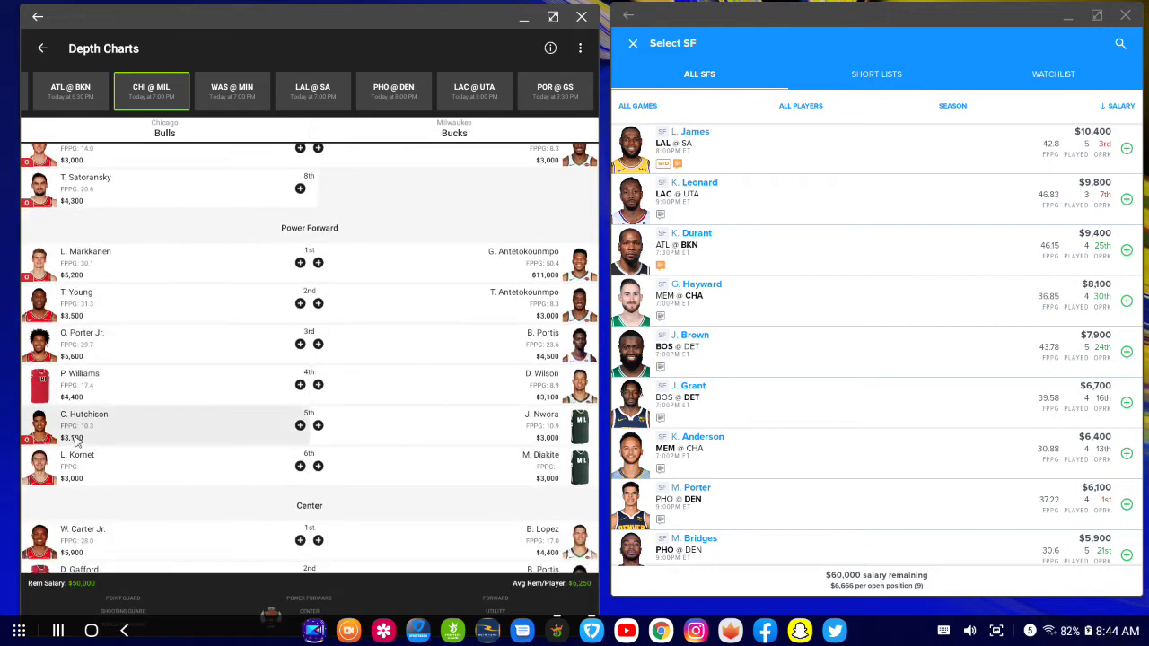
pyautogui.scroll(15, 71, 475)
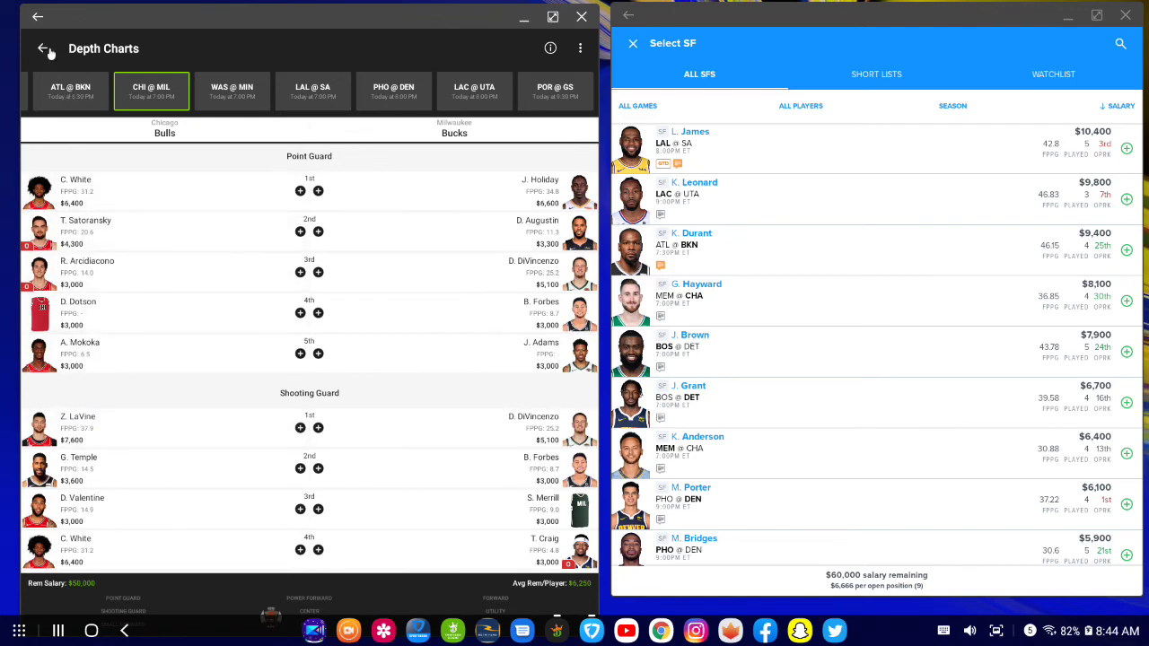
pyautogui.scroll(-10, 354, 430)
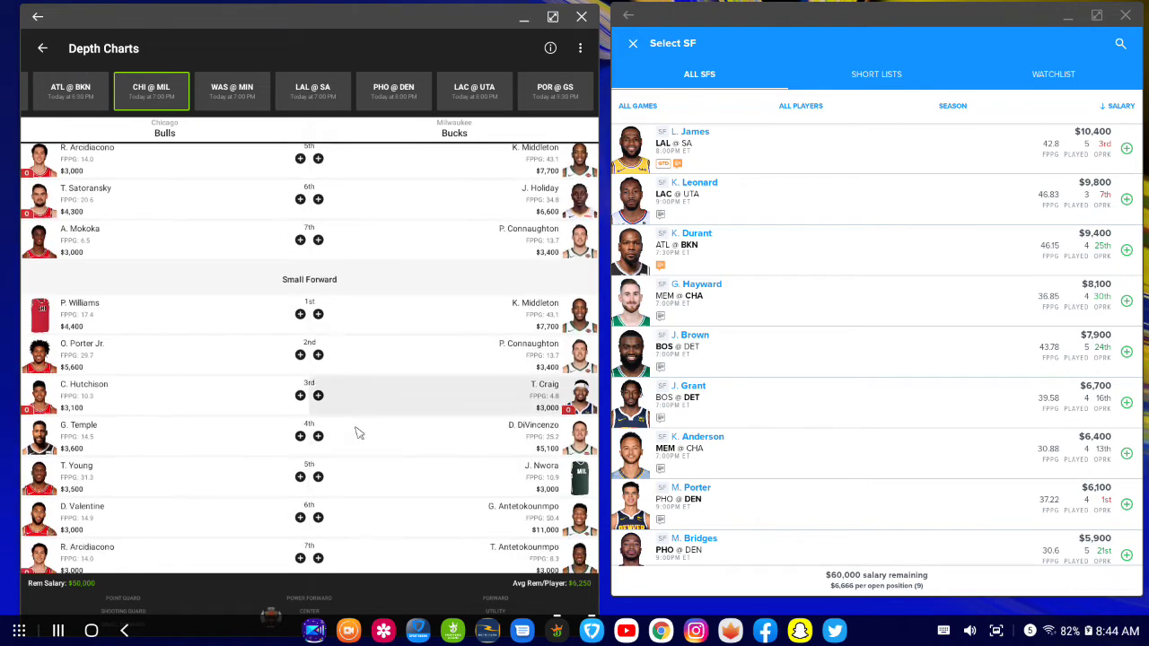
pyautogui.scroll(-11, 356, 433)
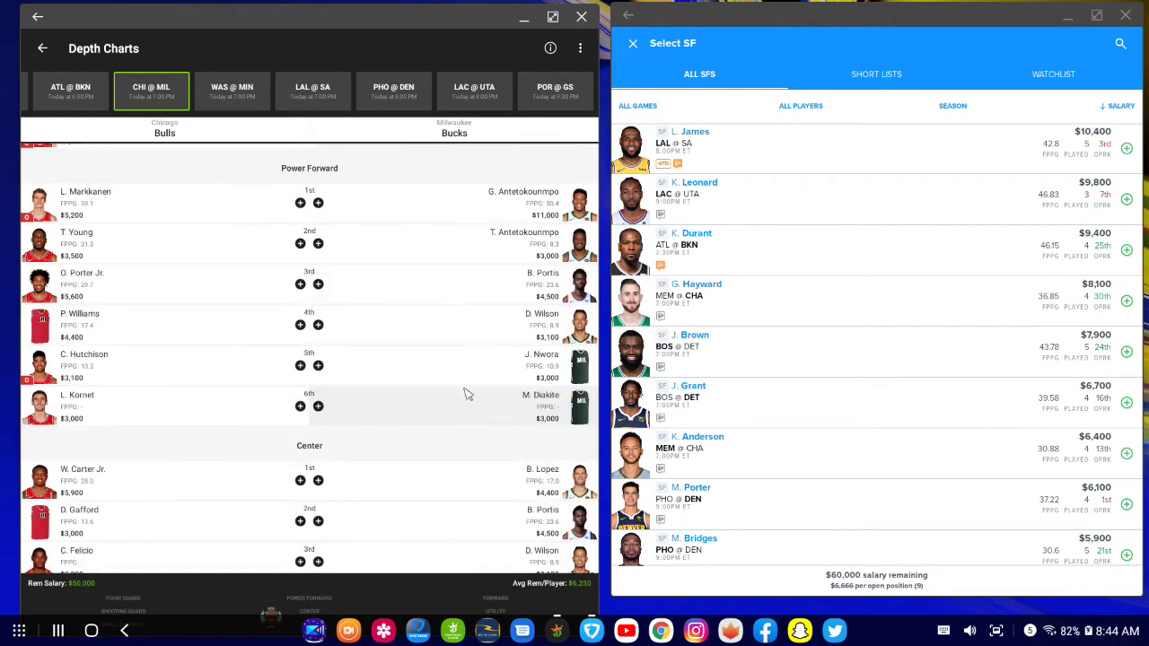
pyautogui.scroll(20, 449, 408)
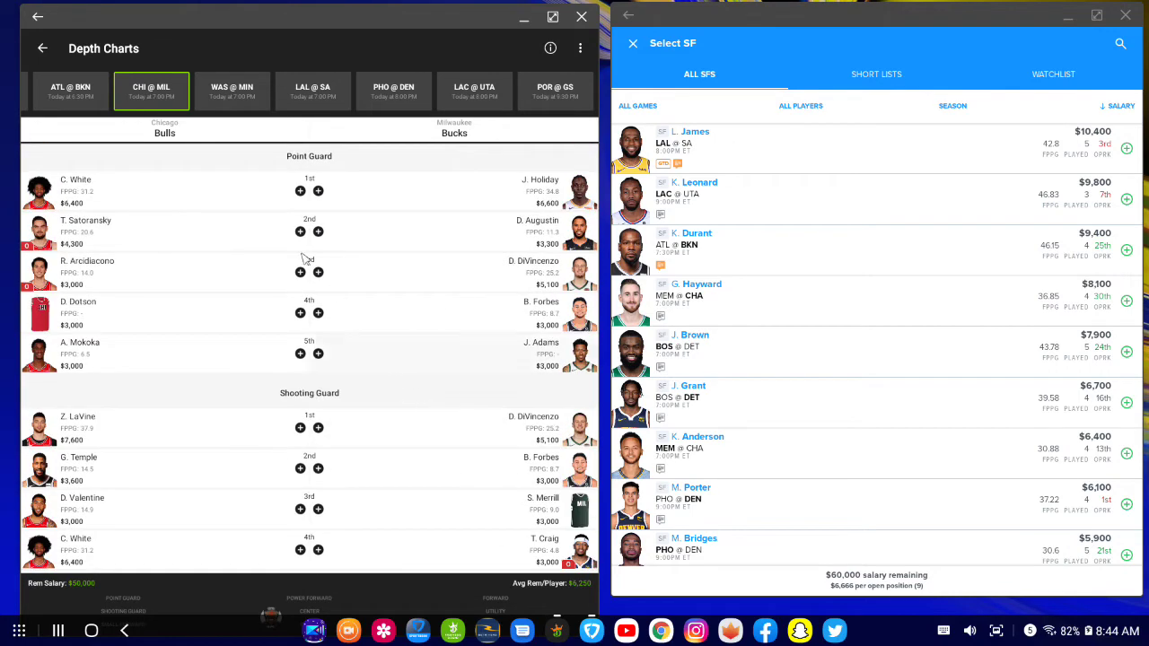
# - Leave the depth charts, reopen utility player selection in DraftKings, and filter it to CHI @ MIL
pyautogui.click(42, 49)
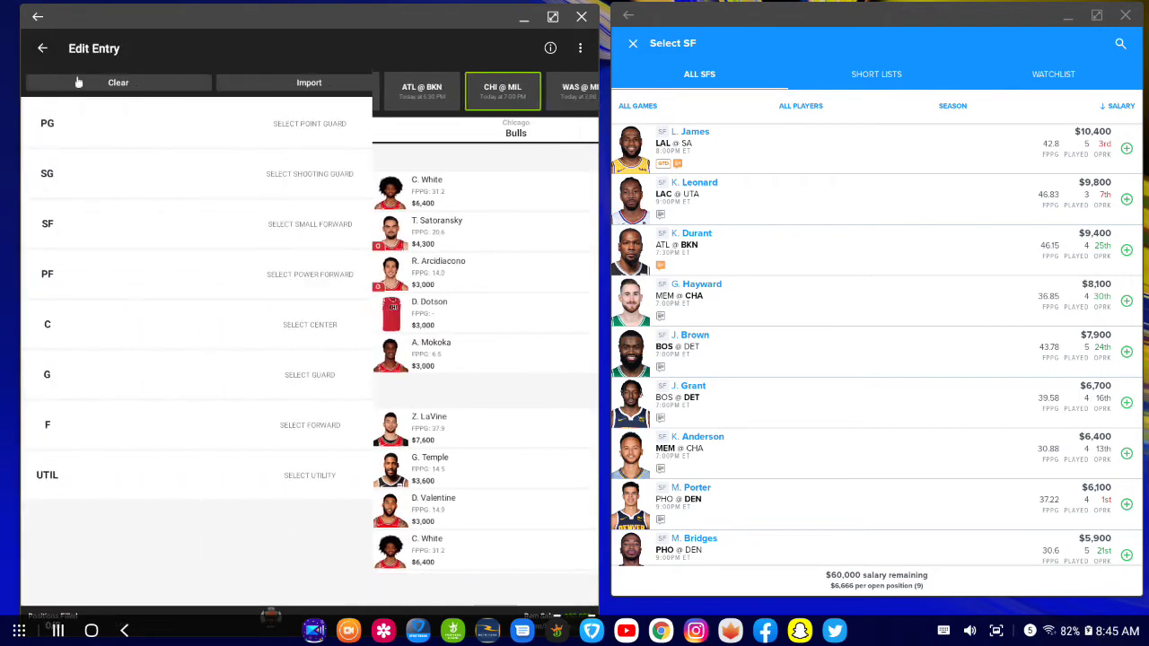
pyautogui.click(153, 470)
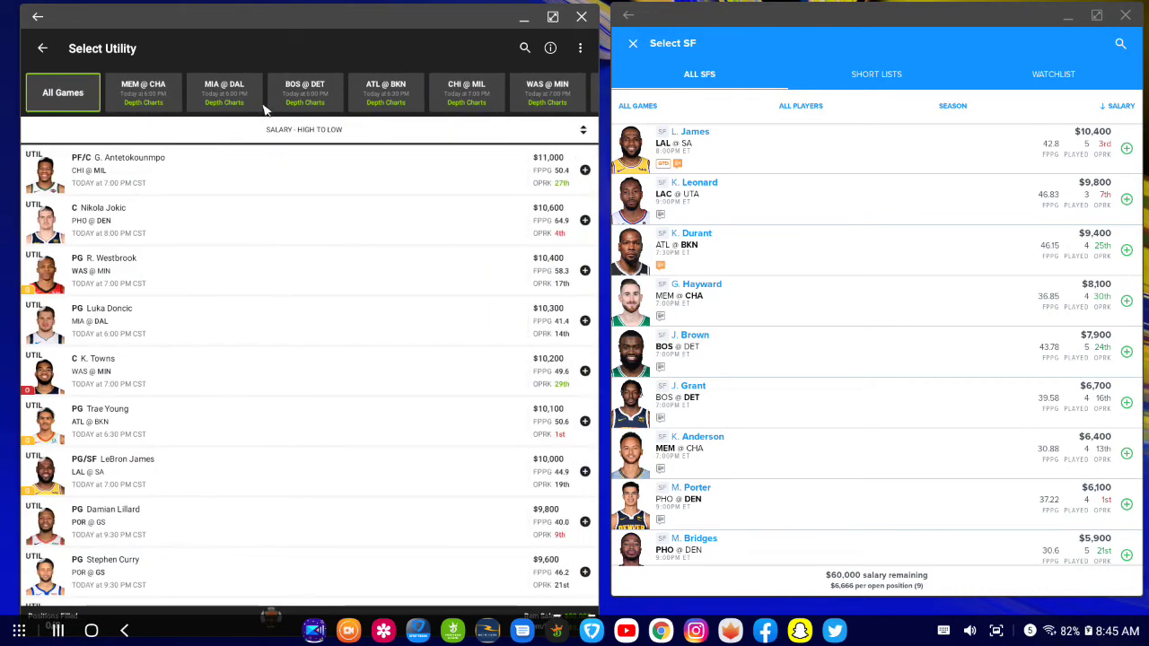
pyautogui.click(469, 93)
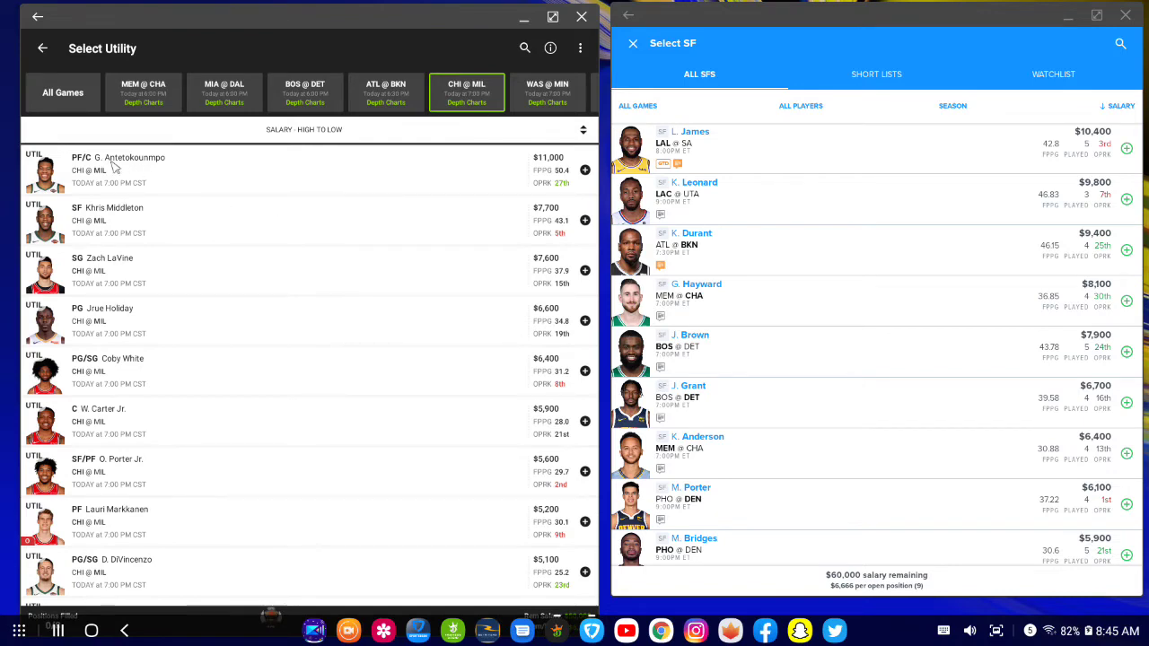
# - Review Giannis Antetokounmpo's latest news and game log in DraftKings, and return to the CHI @ MIL utility list
pyautogui.click(49, 183)
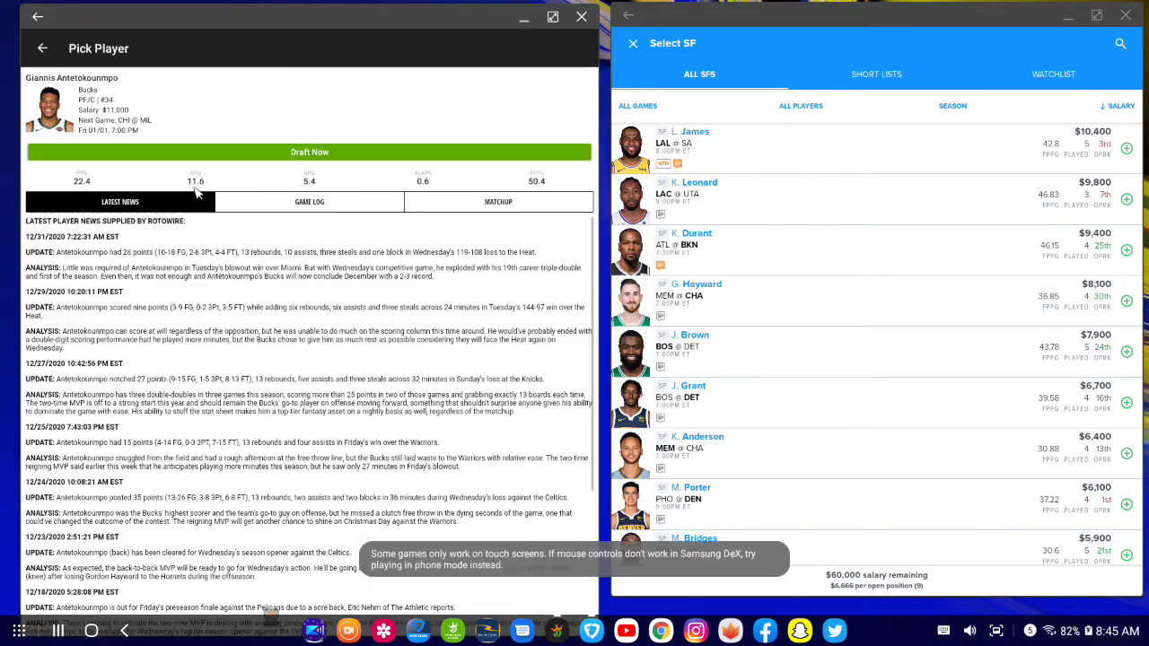
pyautogui.click(286, 202)
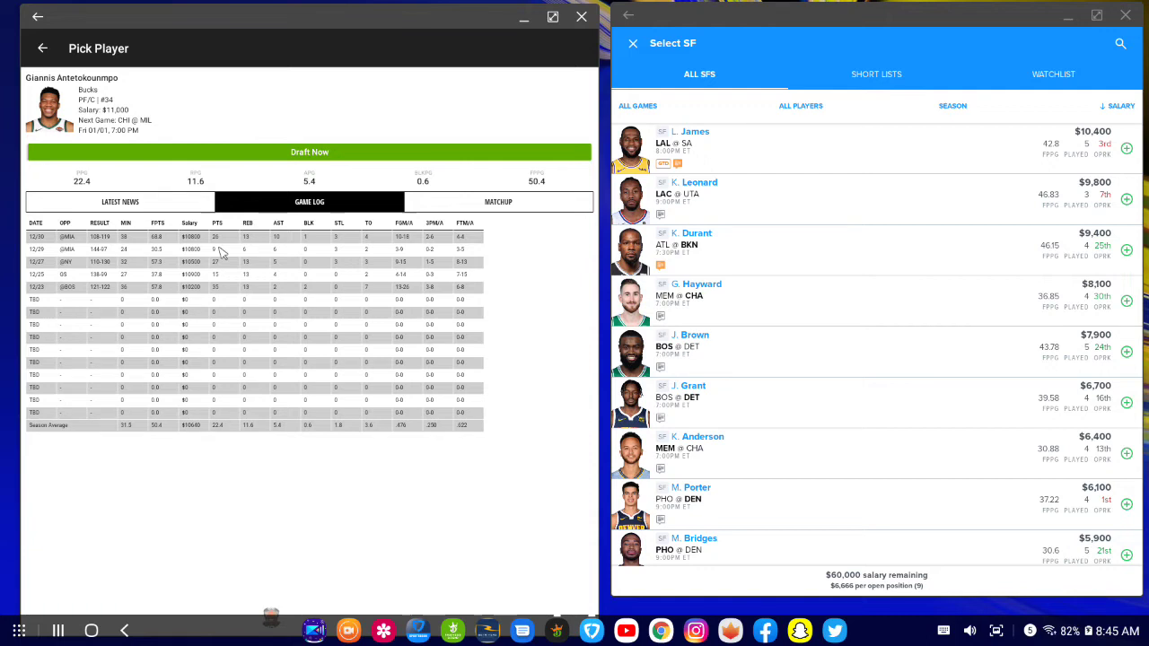
pyautogui.click(42, 48)
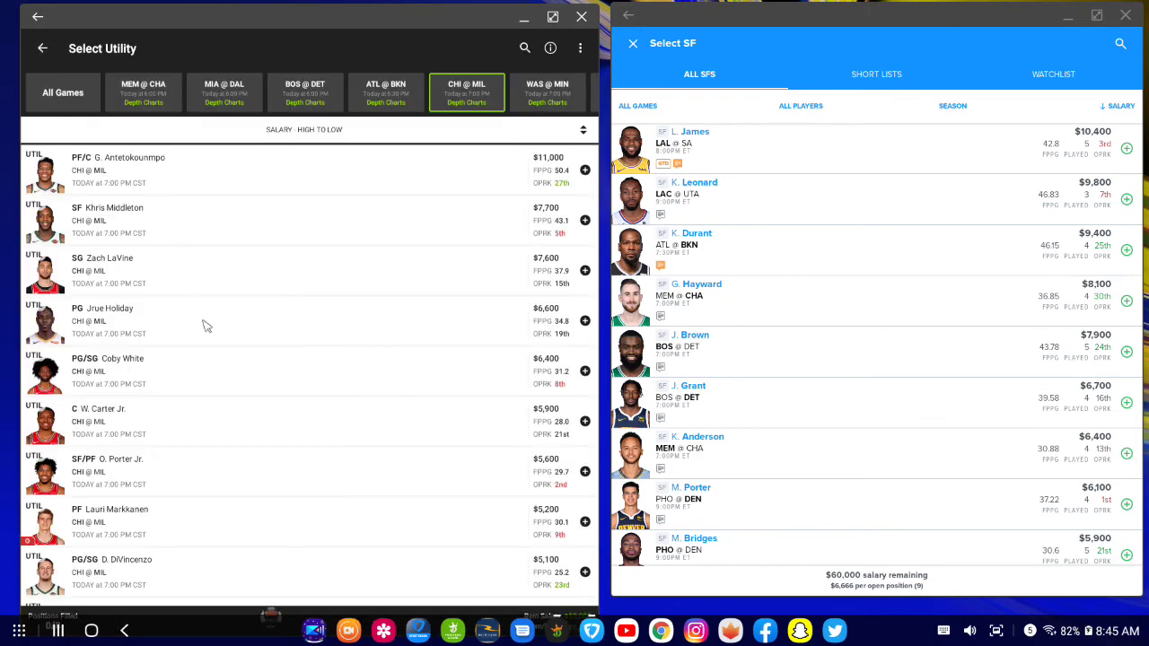
# - Review Khris Middleton's game log in DraftKings and look up his salary in FanDuel's shooting guard list
pyautogui.click(67, 241)
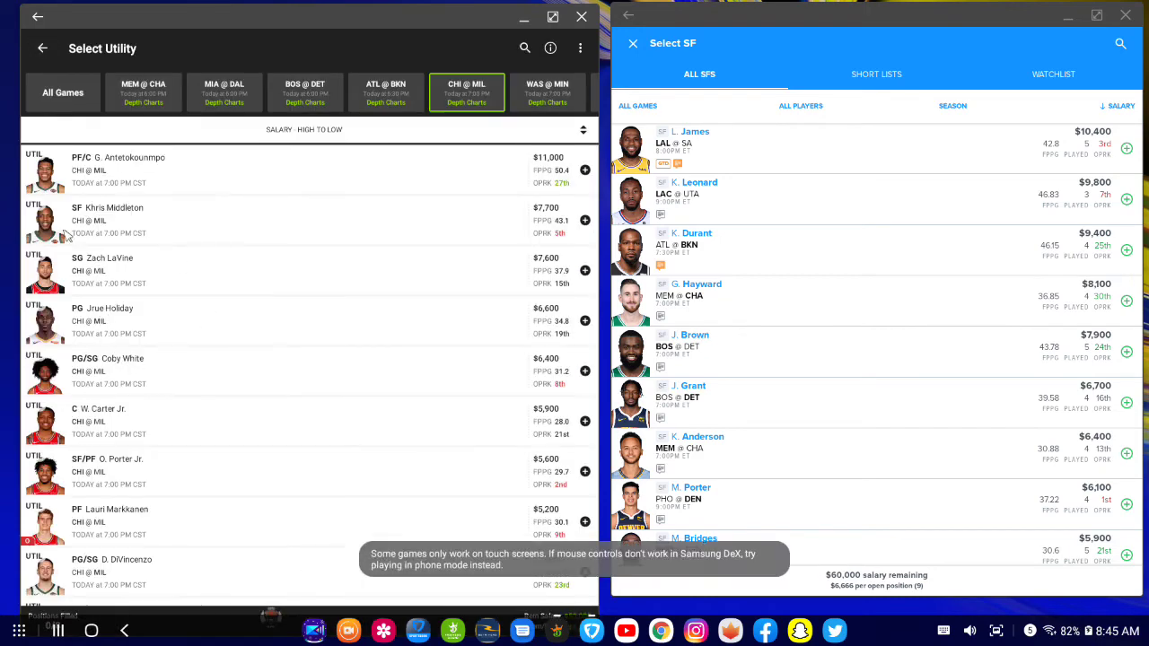
pyautogui.click(310, 203)
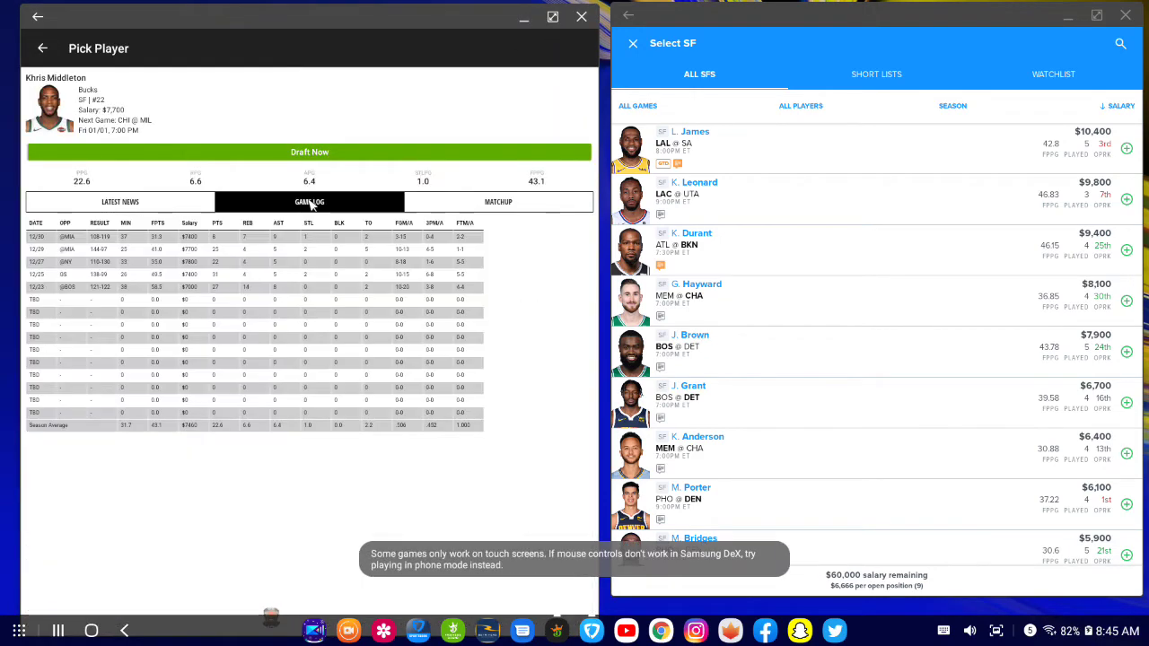
pyautogui.click(637, 43)
pyautogui.click(694, 188)
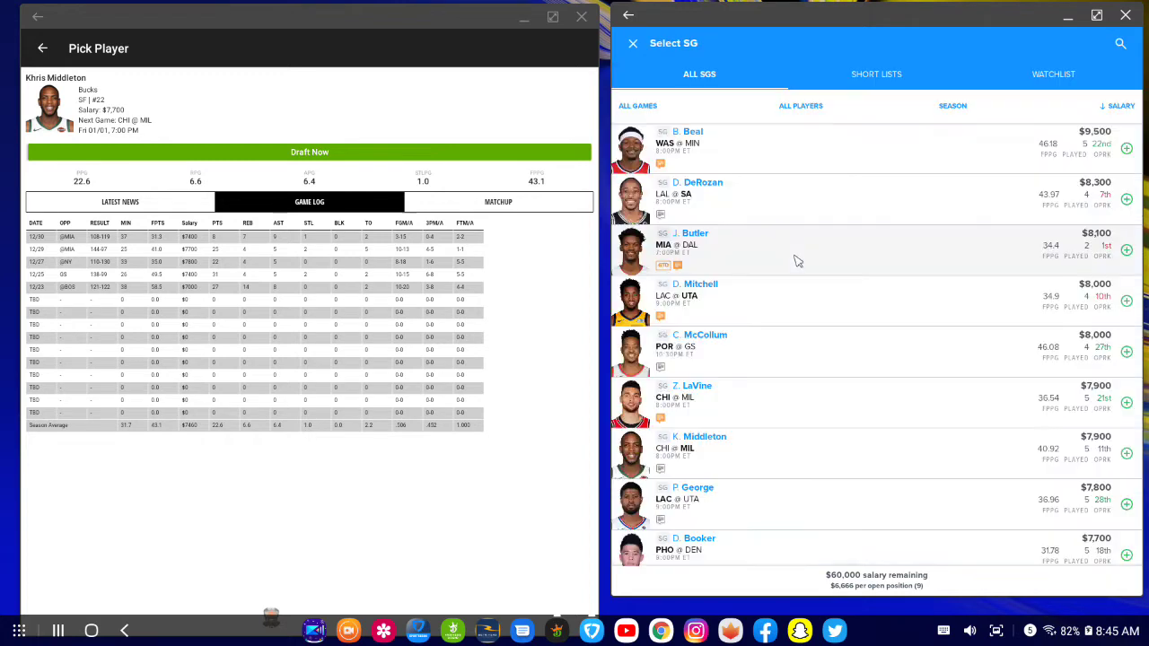
pyautogui.scroll(-3, 815, 300)
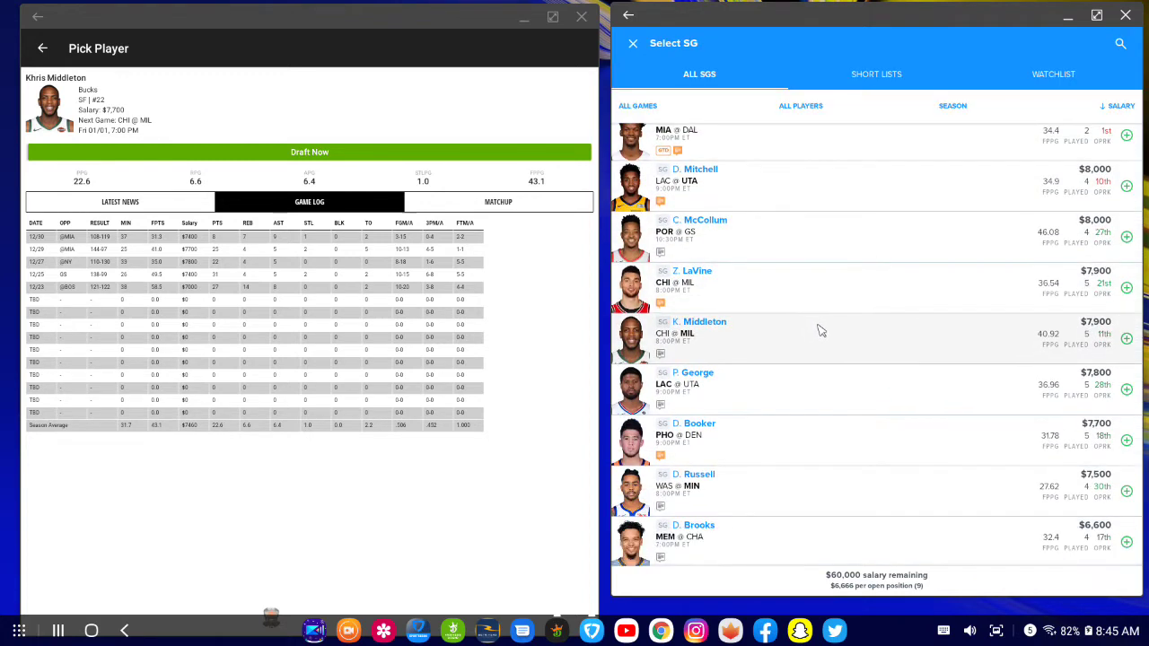
pyautogui.click(42, 49)
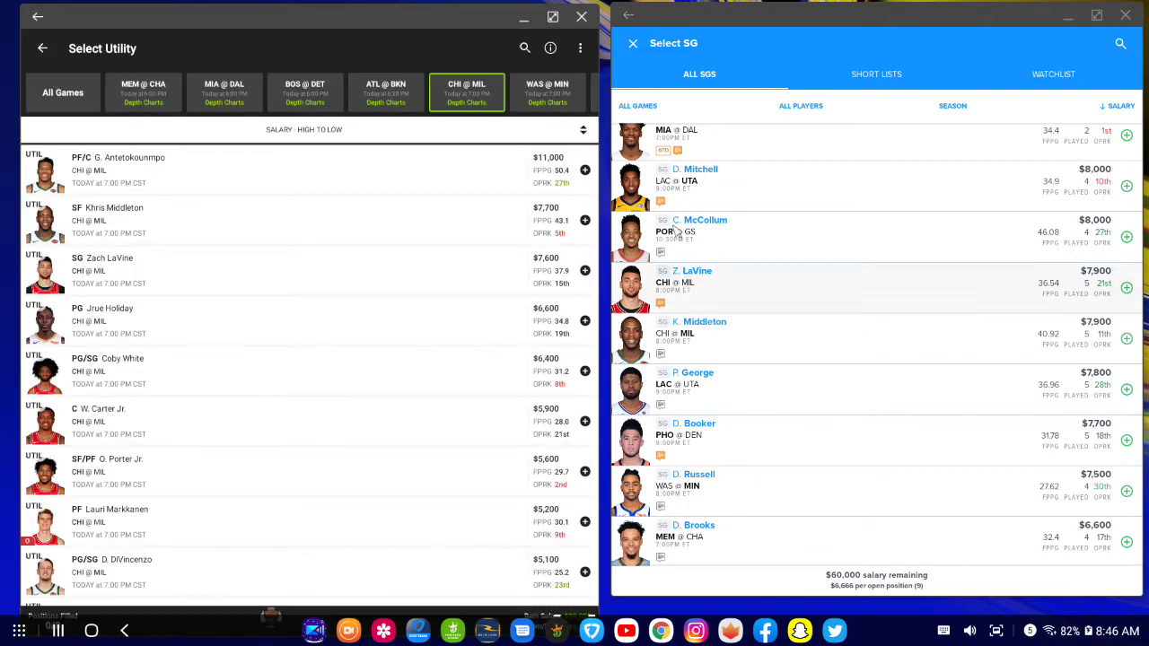
# - Switch FanDuel to the point guard list and find Jrue Holiday's salary
pyautogui.click(633, 44)
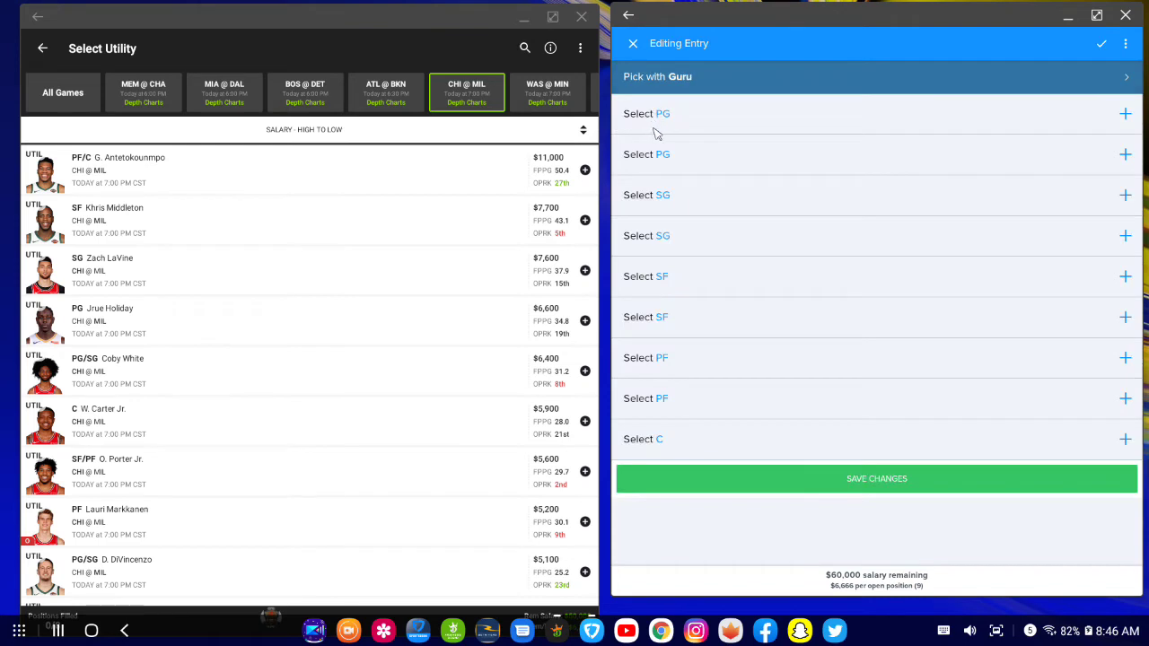
pyautogui.click(660, 121)
pyautogui.scroll(-3, 700, 332)
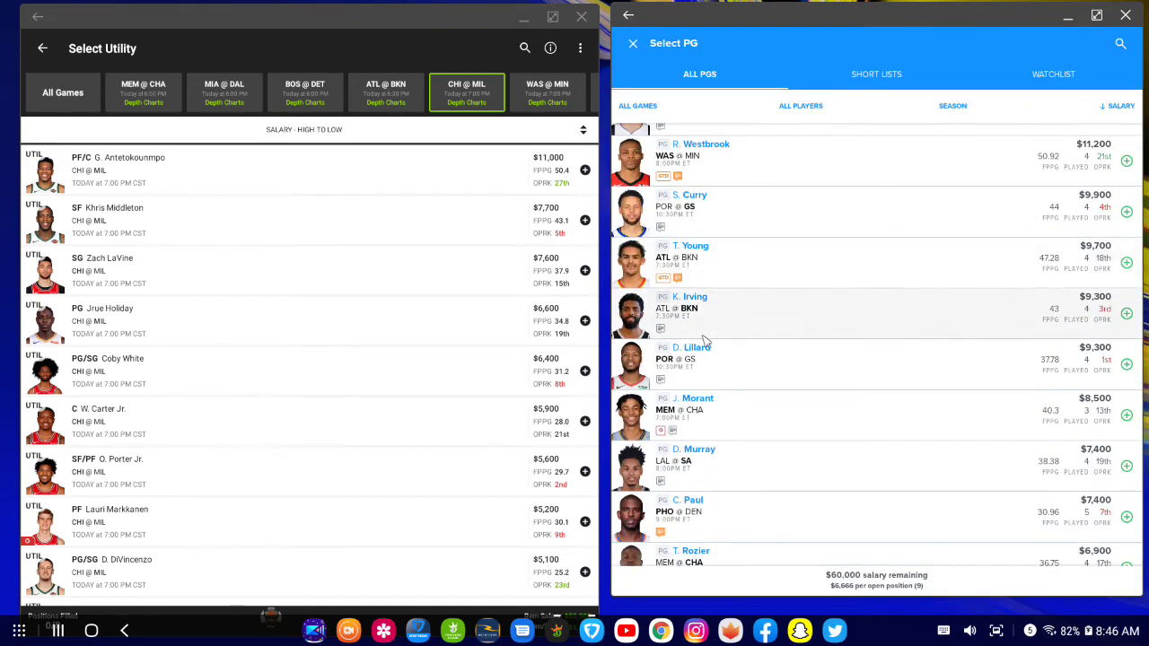
pyautogui.scroll(-4, 712, 382)
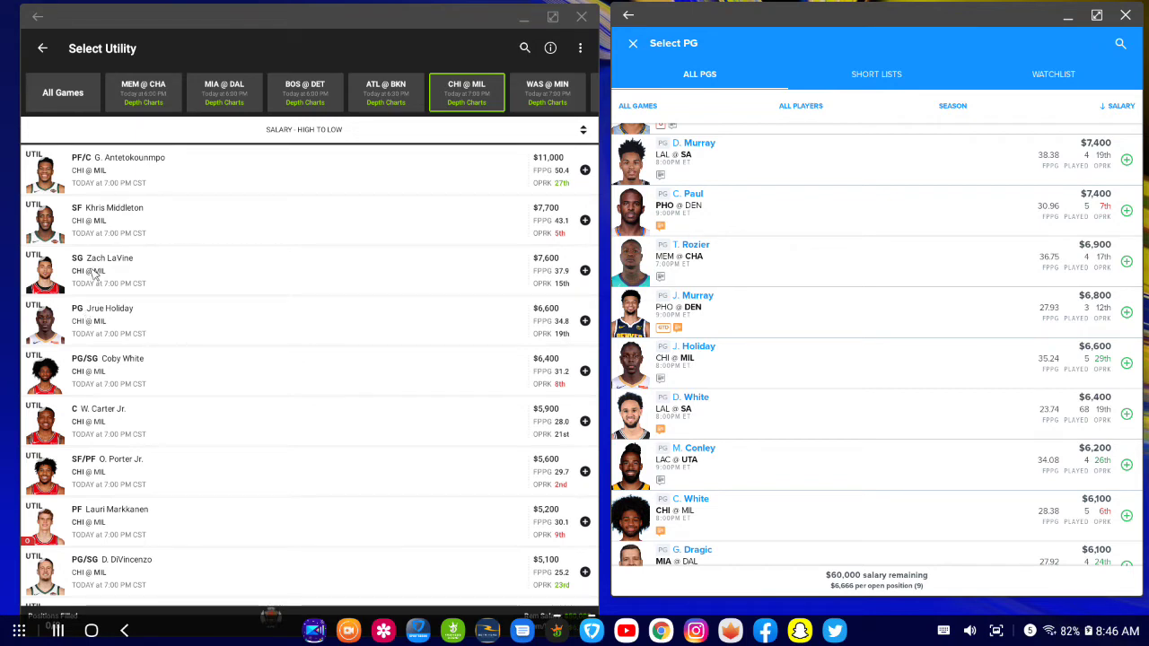
# - Review Jrue Holiday's game log in DraftKings and return to the CHI @ MIL utility list
pyautogui.click(59, 335)
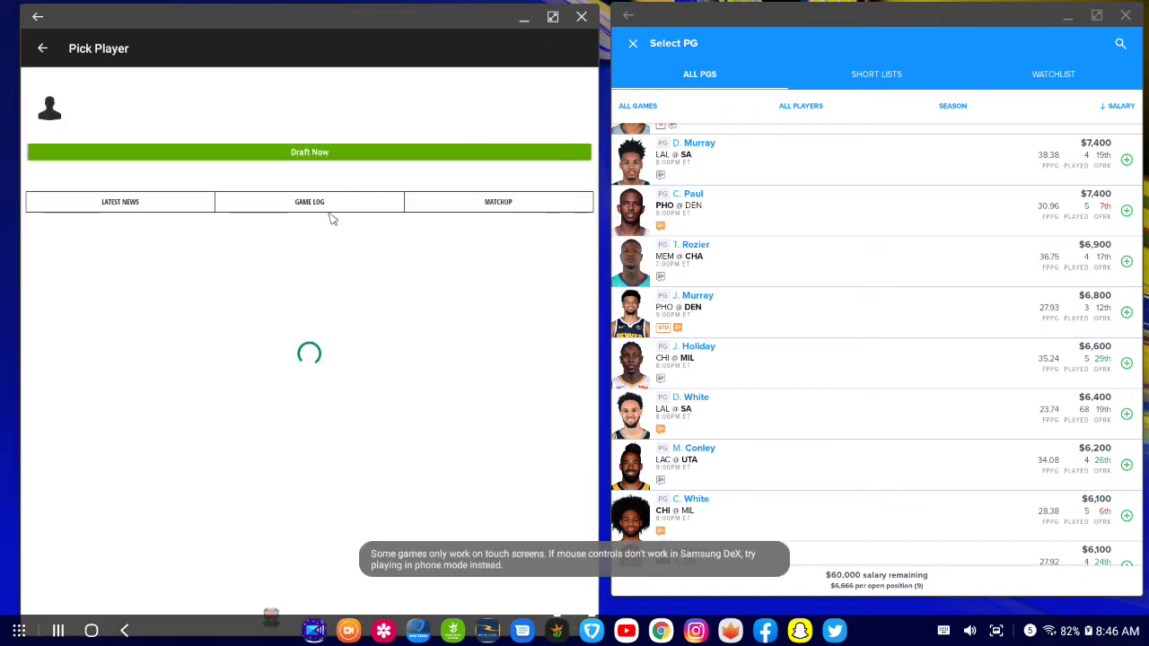
pyautogui.click(334, 207)
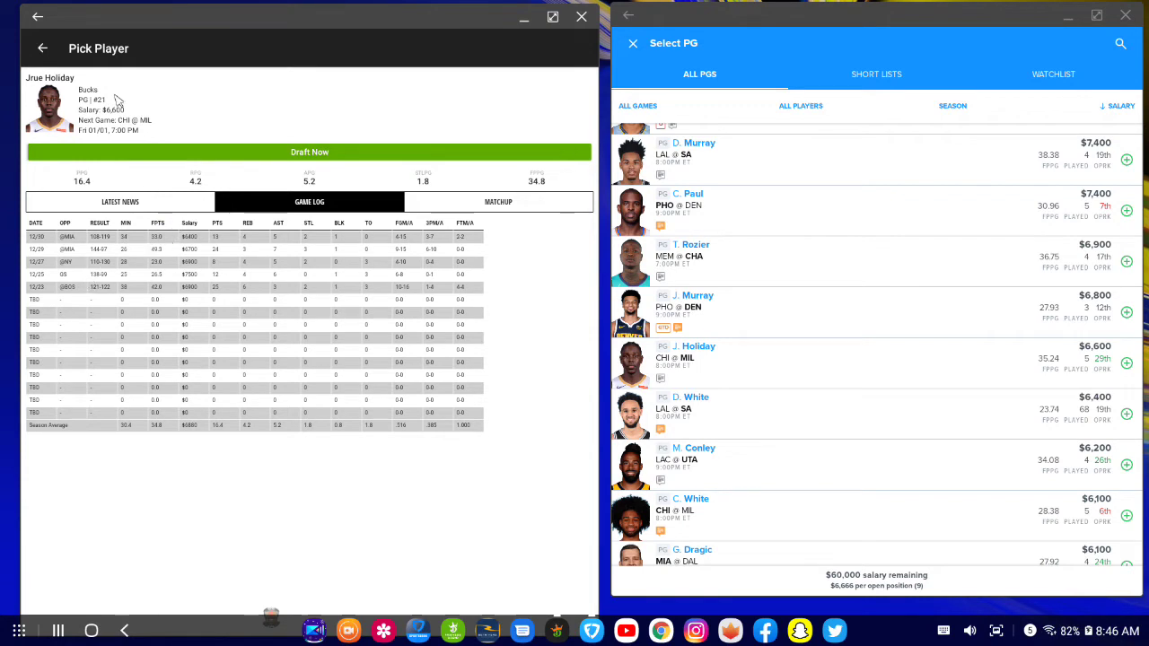
pyautogui.click(43, 49)
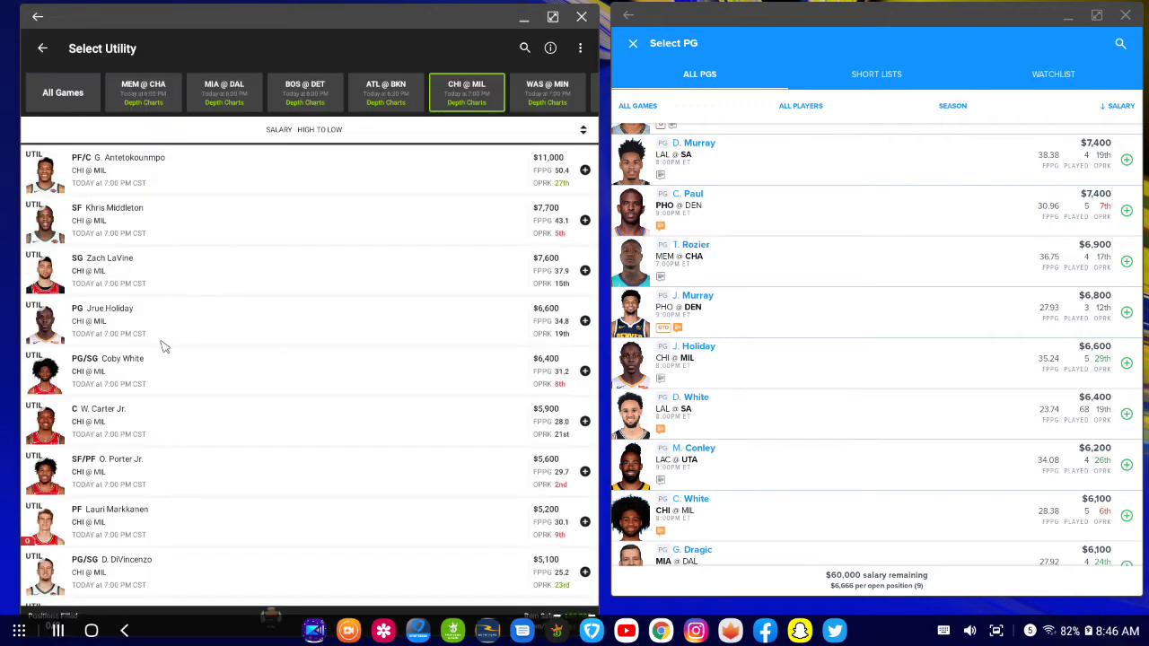
# - Look over the CHI @ MIL utility players in DraftKings down to the $3,000 options and return to the highest-priced players
pyautogui.scroll(-1, 163, 347)
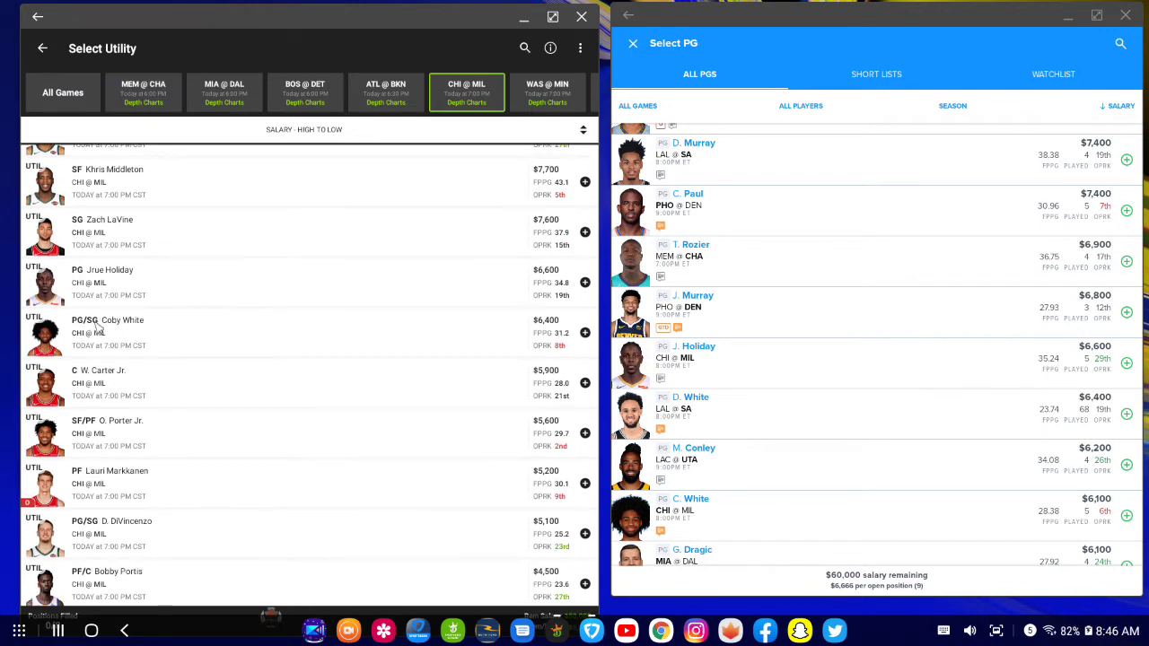
pyautogui.scroll(-2, 98, 357)
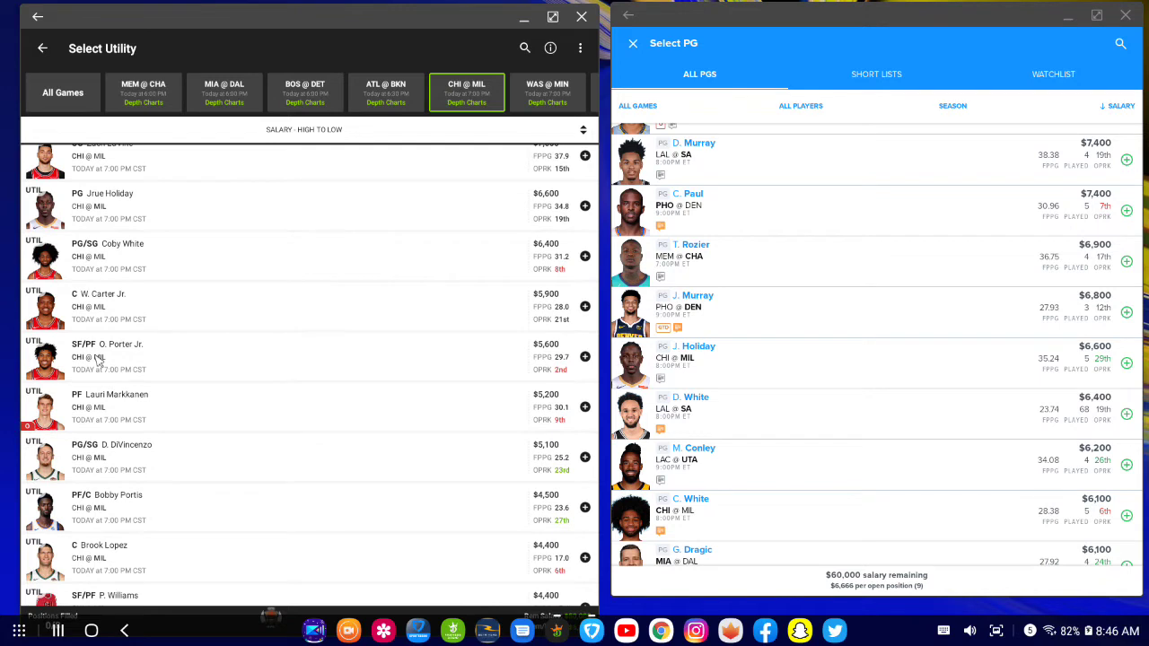
pyautogui.scroll(-2, 85, 375)
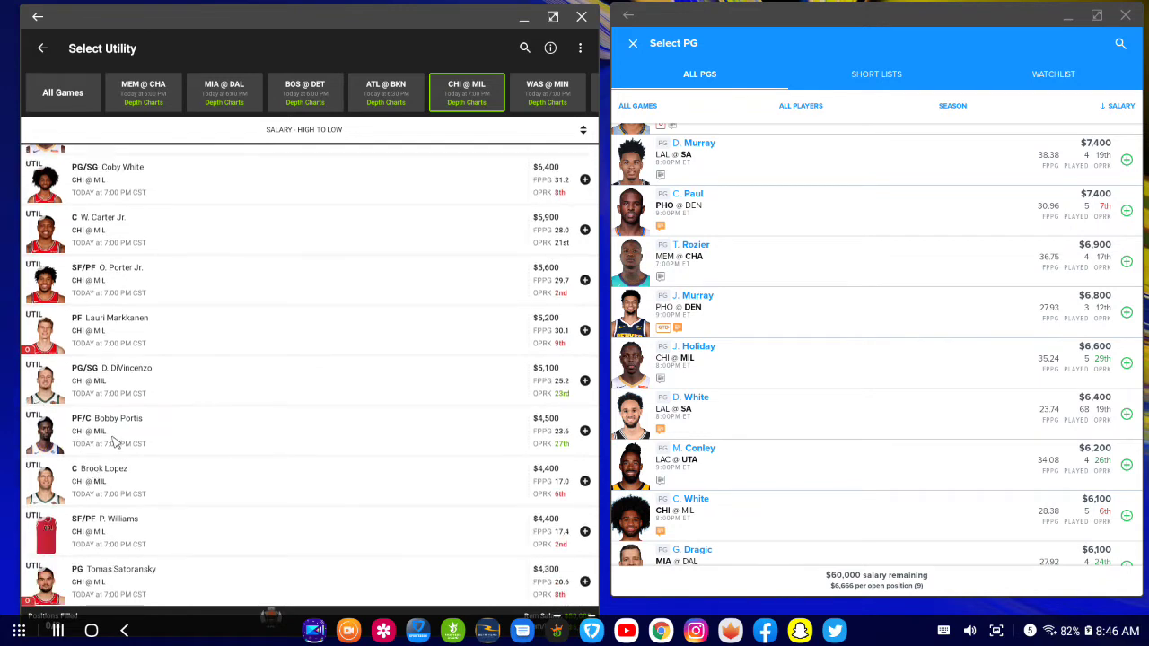
pyautogui.scroll(-5, 249, 439)
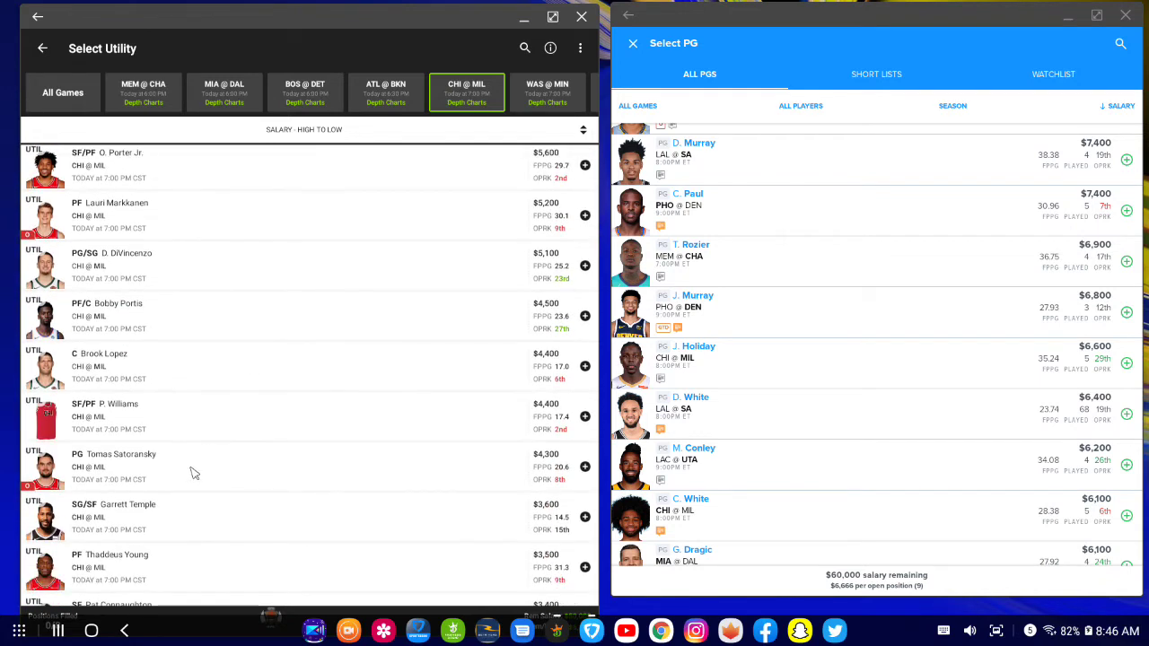
pyautogui.scroll(-2, 175, 482)
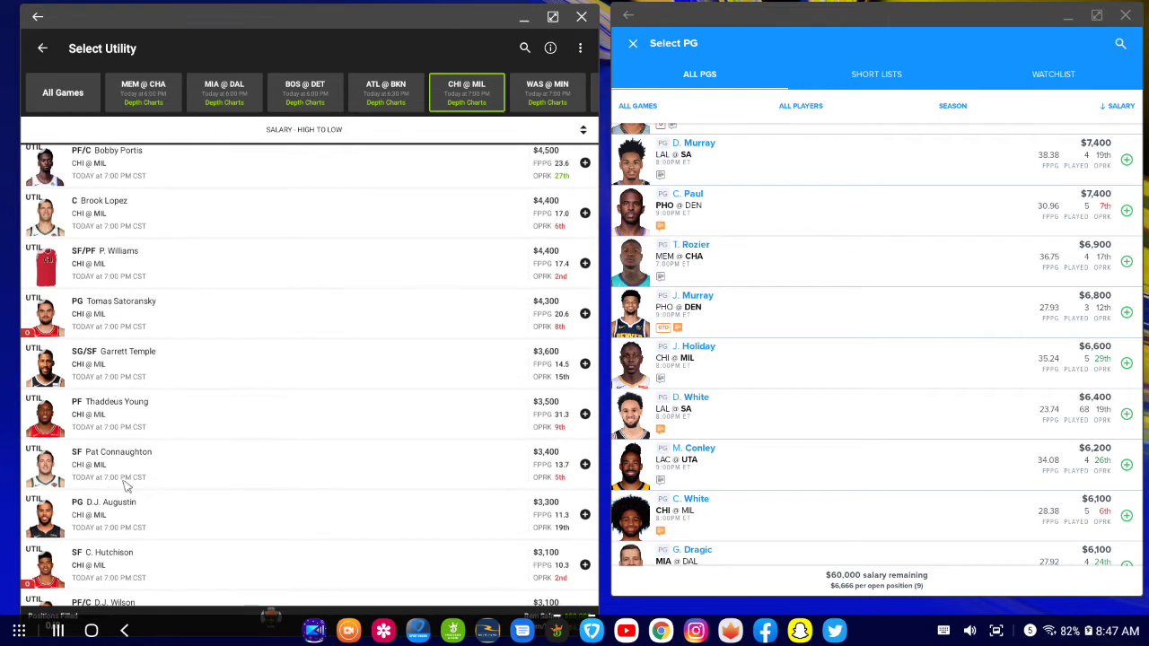
pyautogui.scroll(-1, 140, 479)
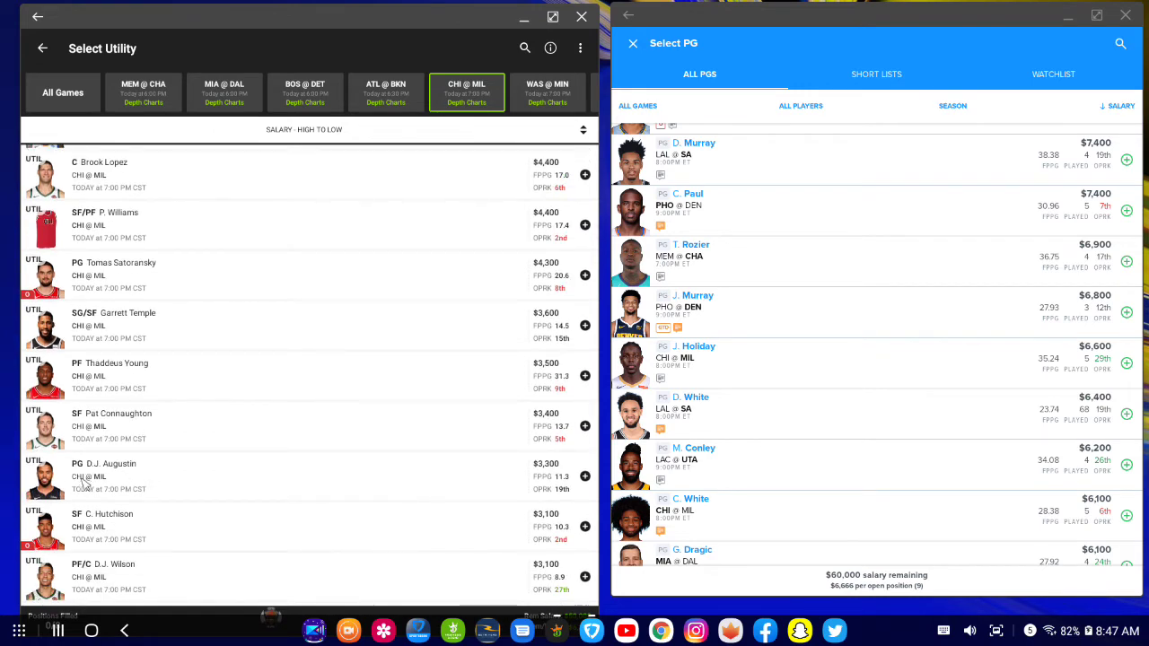
pyautogui.scroll(-1, 173, 453)
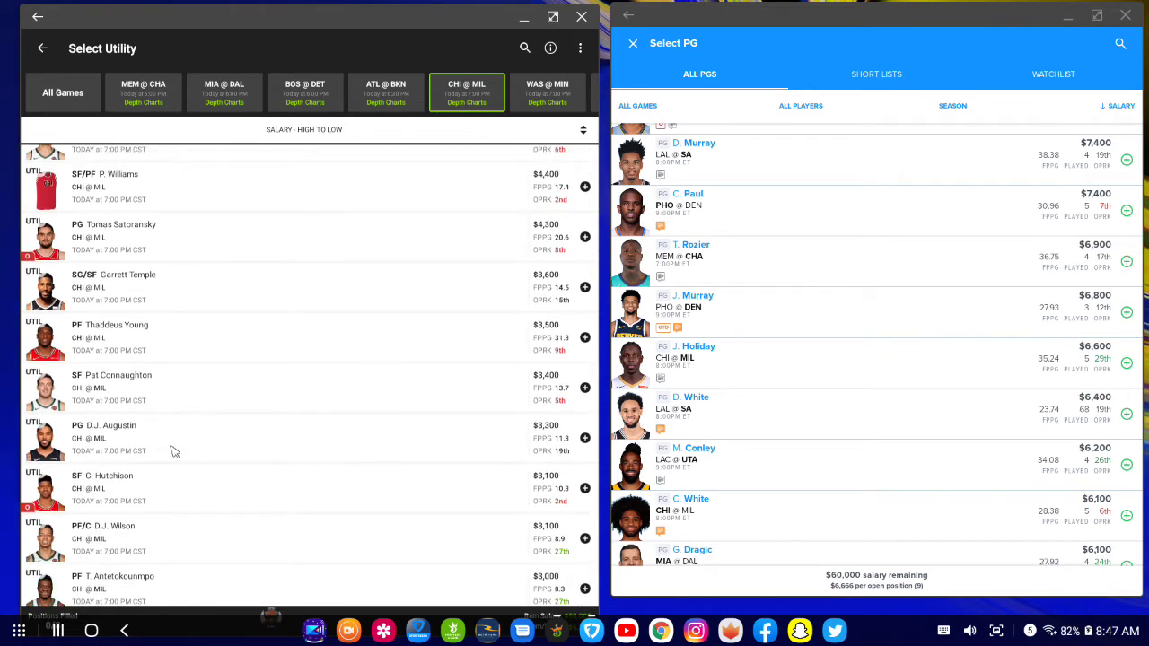
pyautogui.scroll(-2, 167, 457)
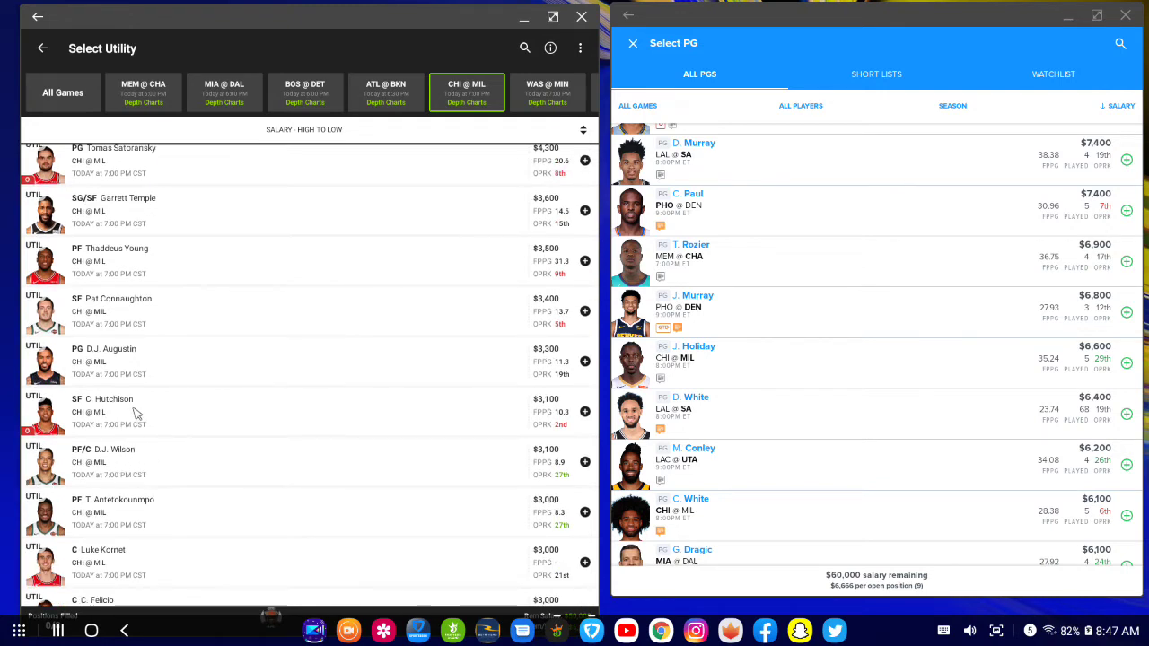
pyautogui.scroll(15, 131, 410)
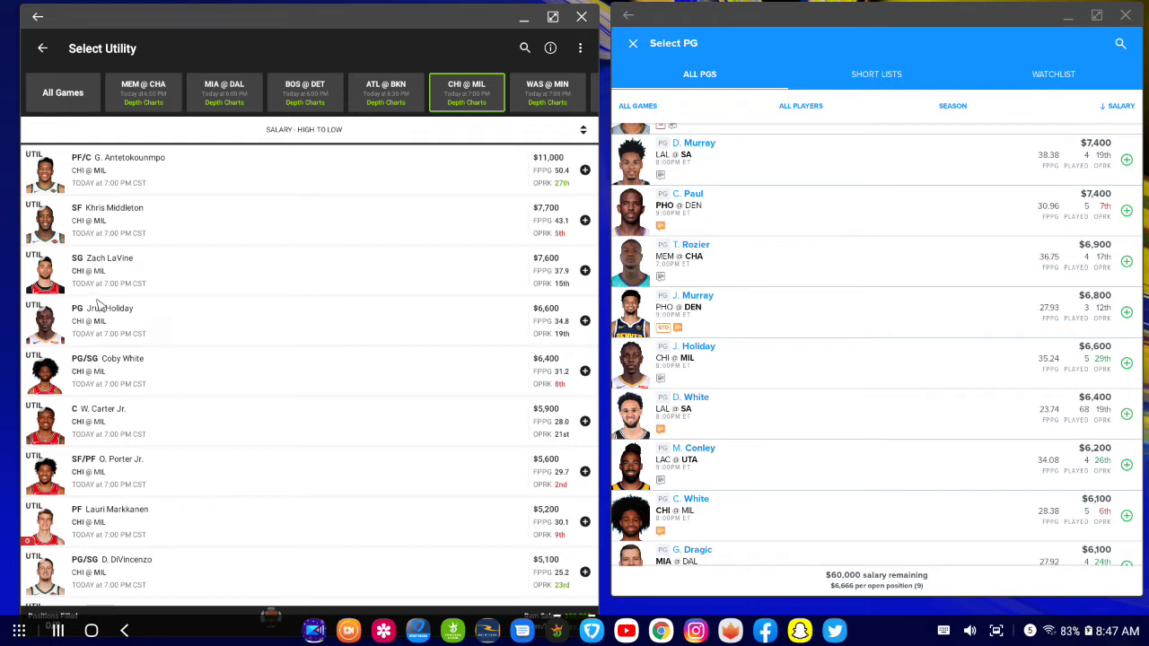
# - Examine the CHI @ MIL depth chart in DraftKings from the point guards down to the power forwards
pyautogui.scroll(-1, 99, 305)
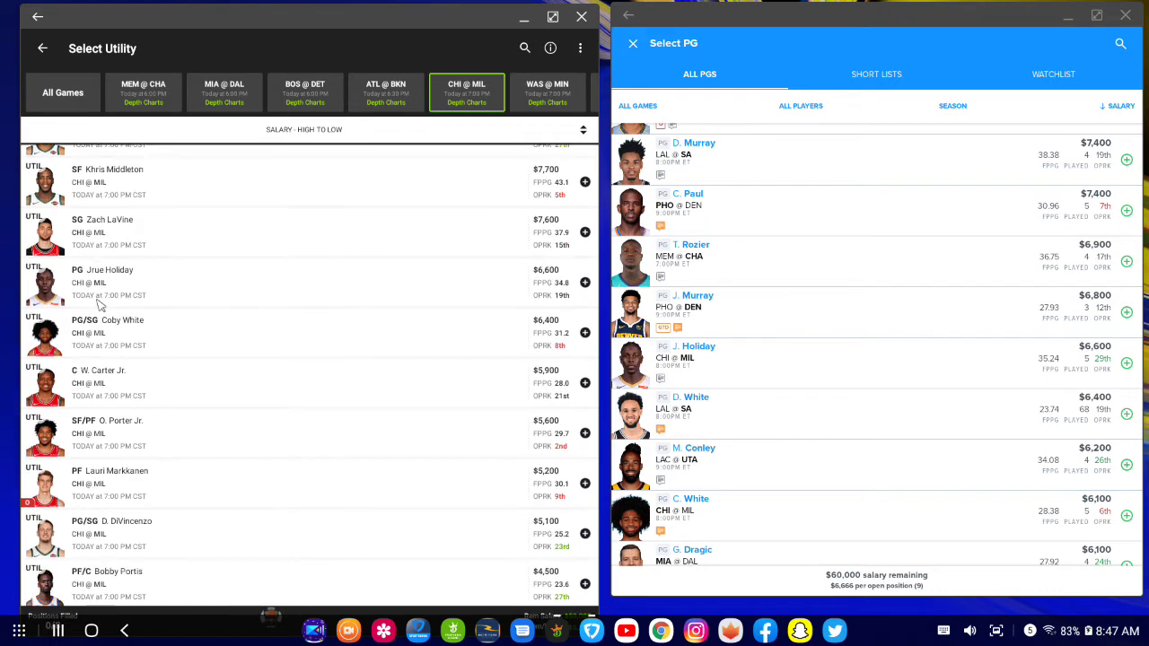
pyautogui.scroll(1, 99, 305)
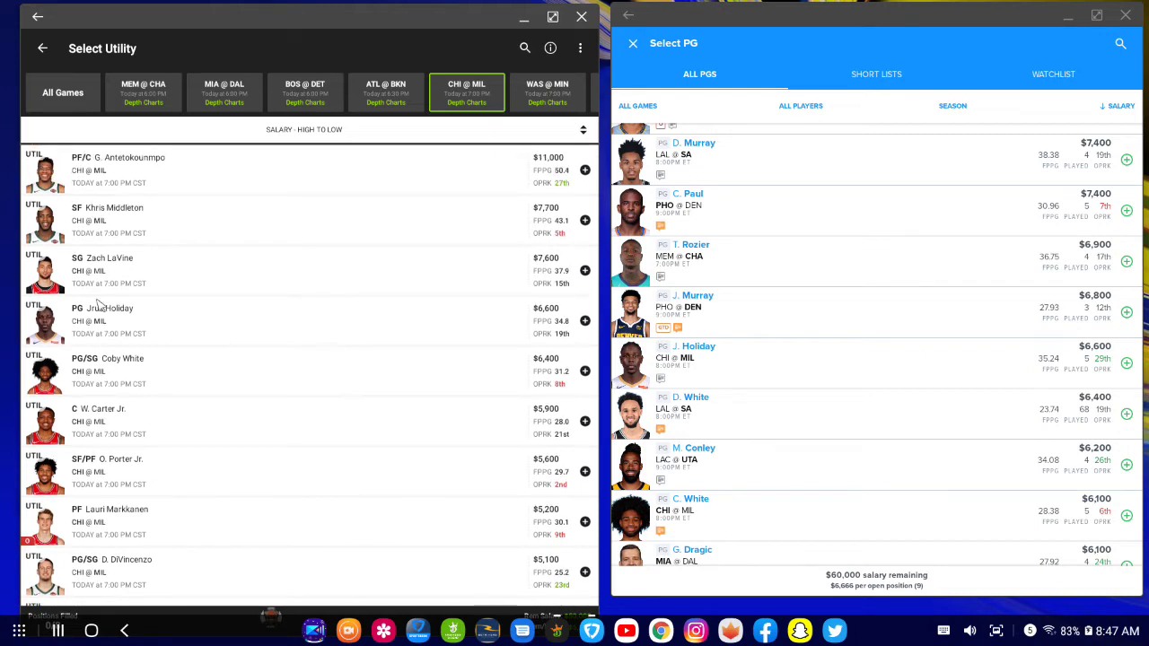
pyautogui.click(471, 105)
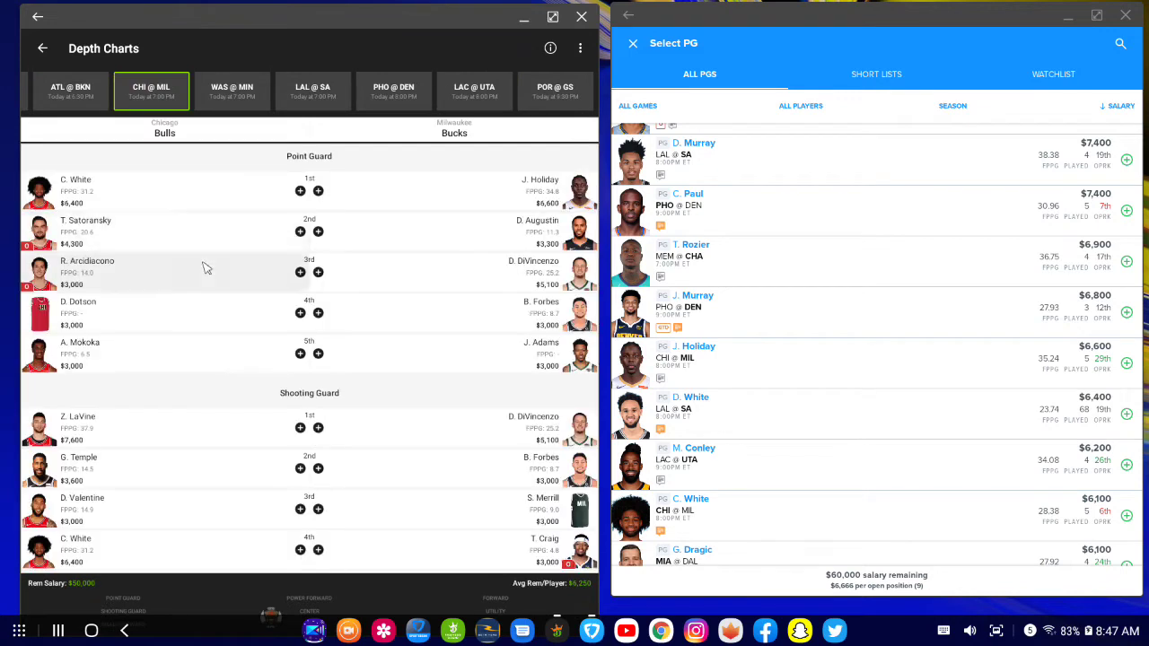
pyautogui.scroll(-4, 153, 314)
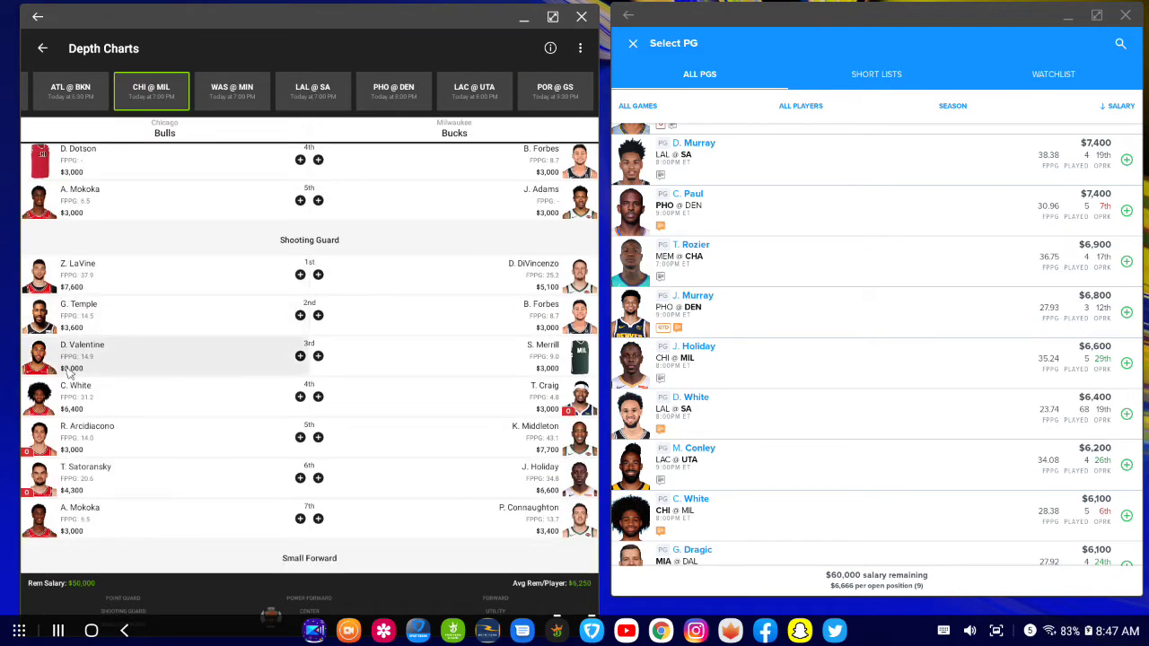
pyautogui.scroll(-6, 65, 368)
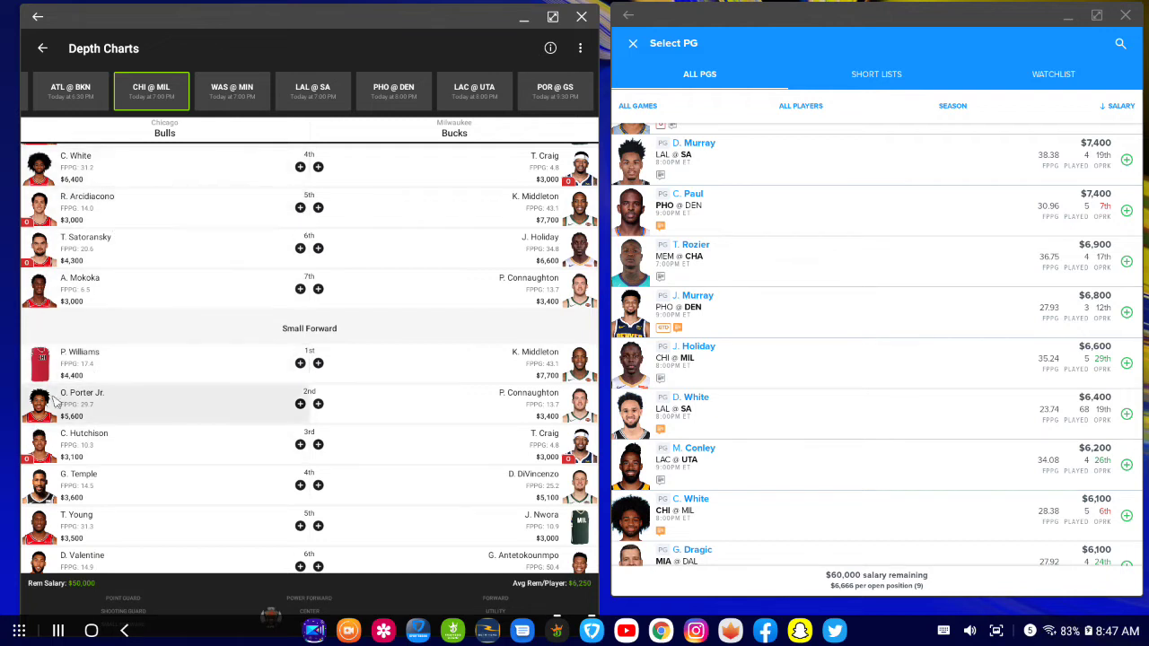
pyautogui.scroll(2, 86, 366)
pyautogui.scroll(-2, 88, 366)
pyautogui.scroll(-2, 88, 366)
pyautogui.scroll(-5, 65, 368)
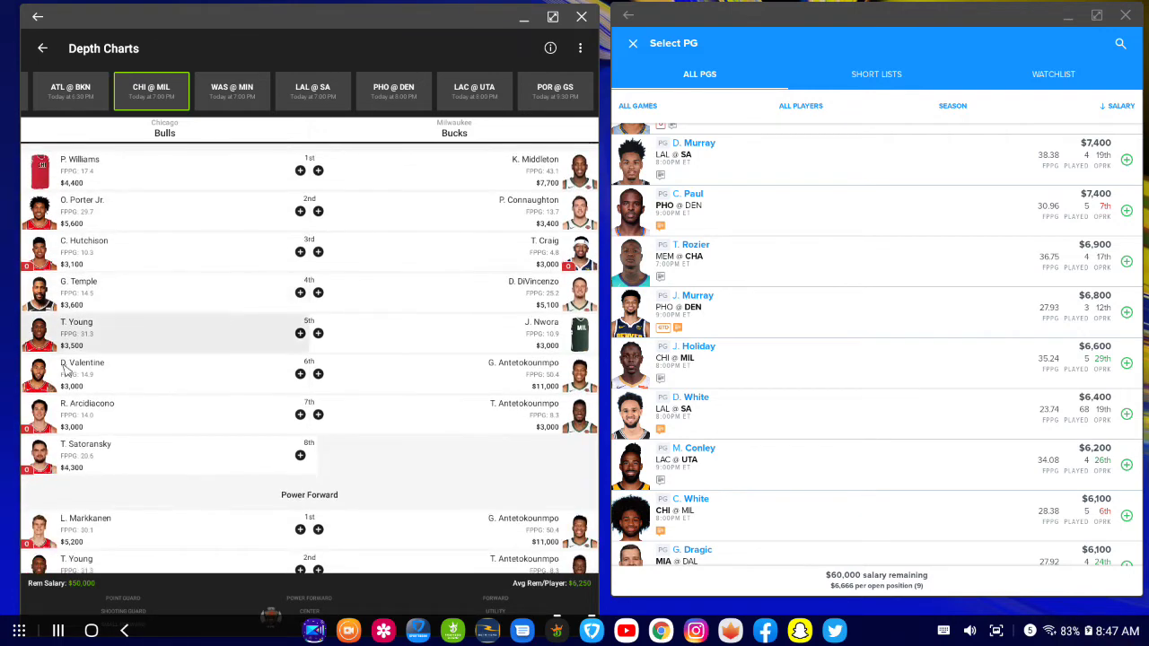
pyautogui.scroll(-2, 62, 400)
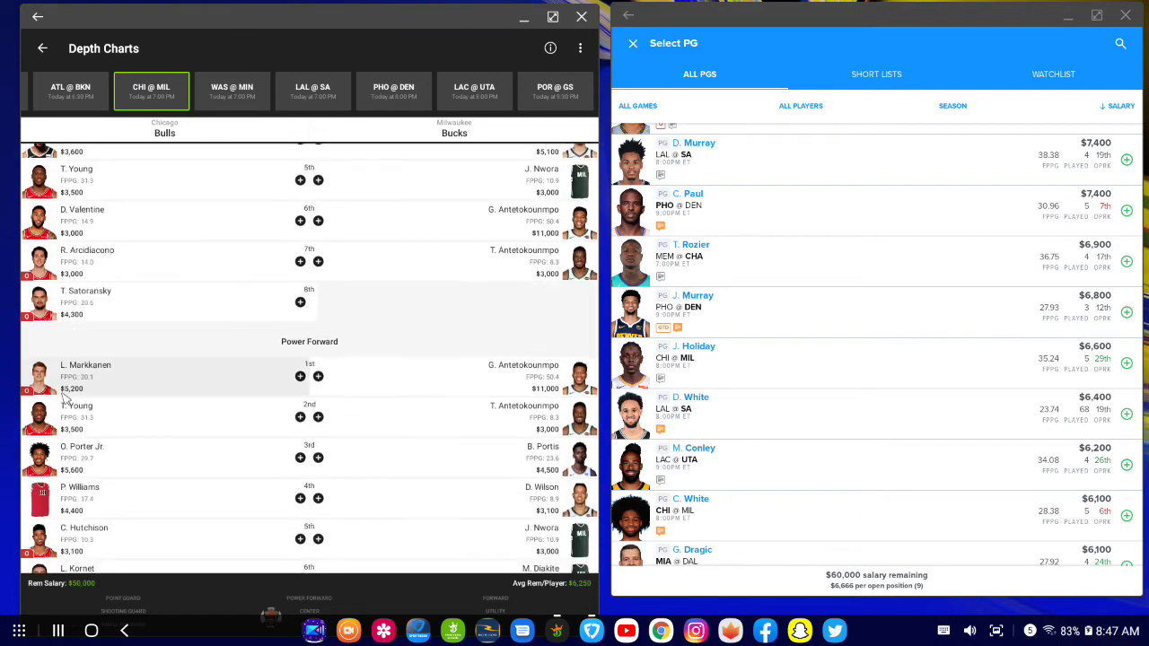
# - Return to the CHI @ MIL utility list in DraftKings and review Otto Porter Jr.'s latest news and game log
pyautogui.click(43, 49)
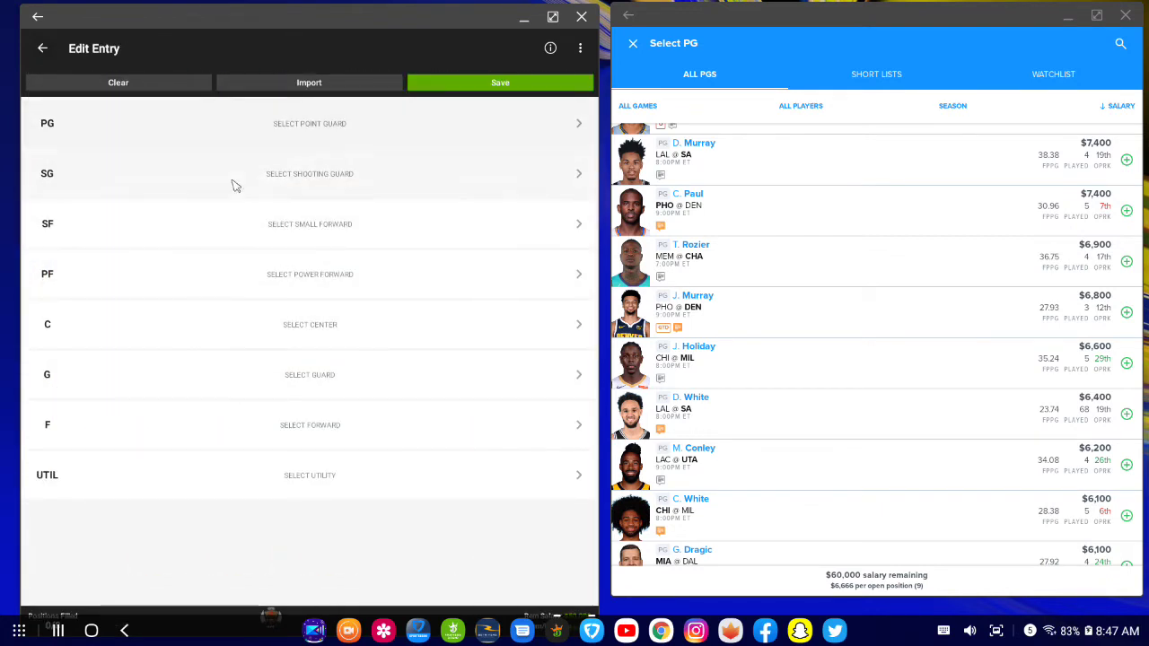
pyautogui.click(109, 474)
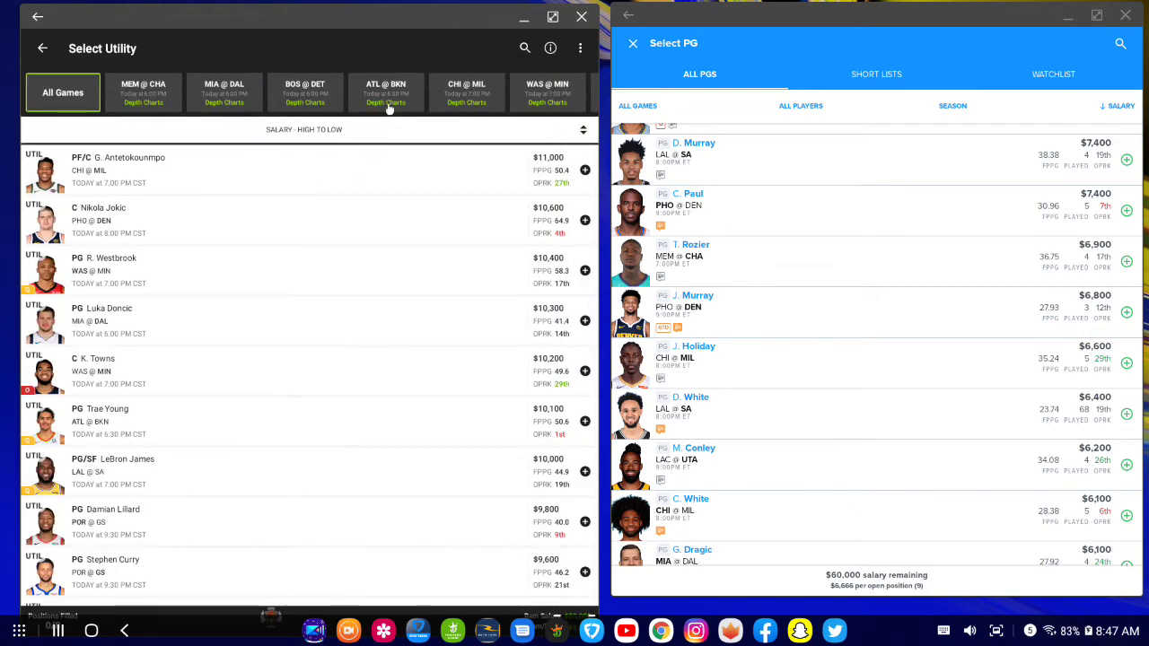
pyautogui.click(467, 95)
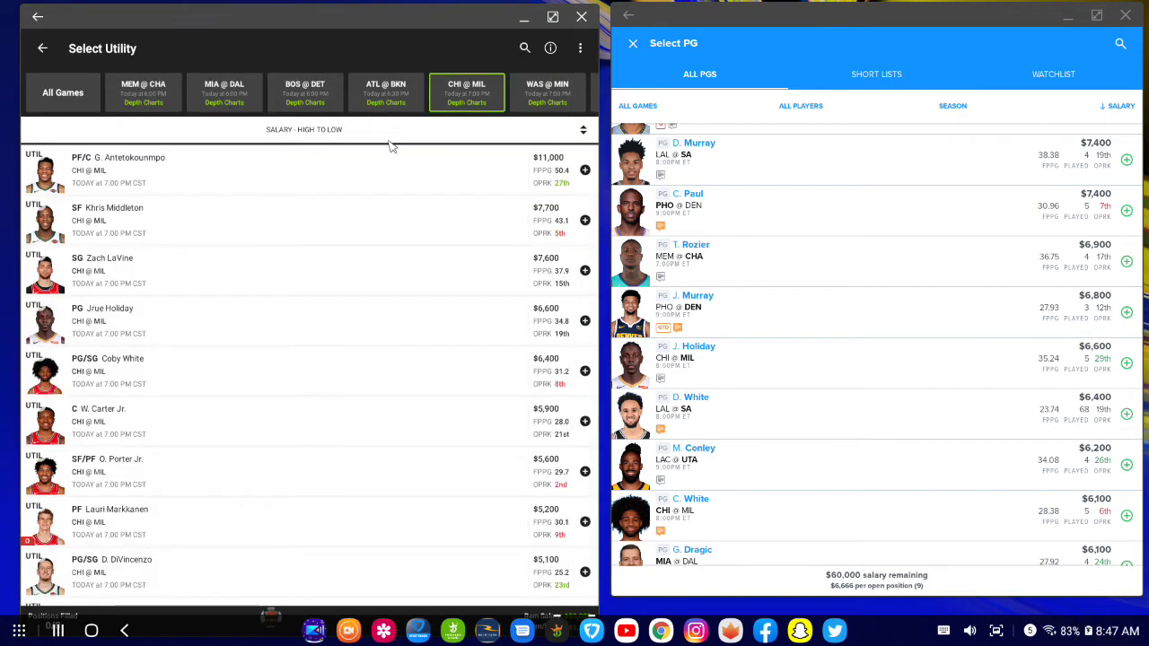
pyautogui.click(50, 466)
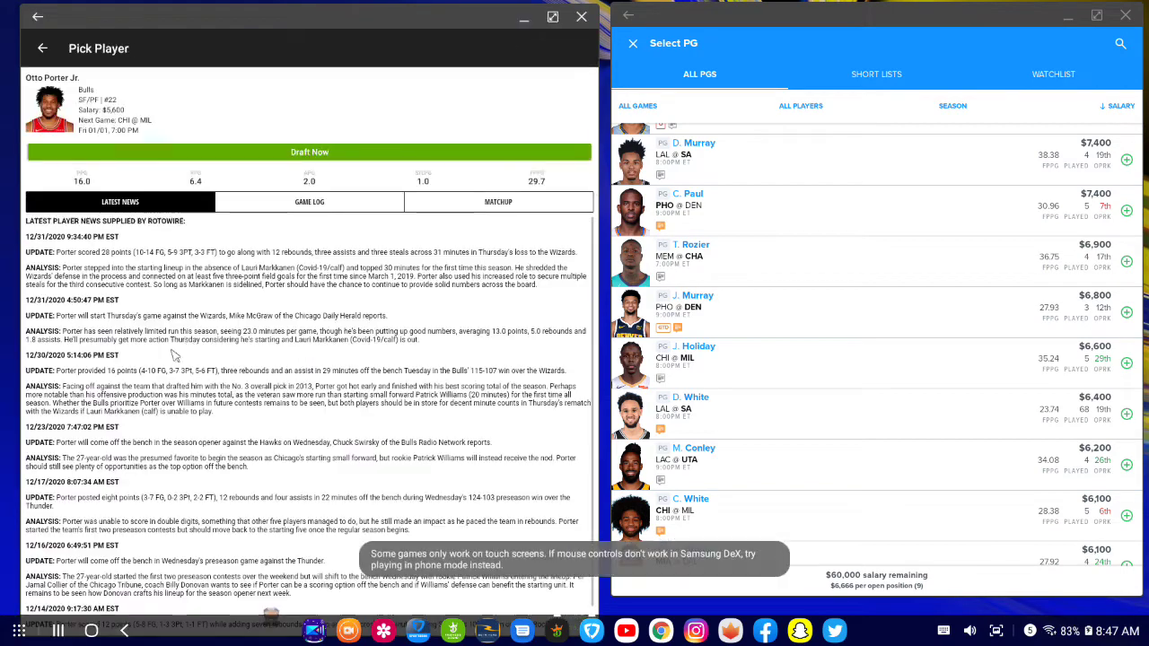
pyautogui.click(334, 201)
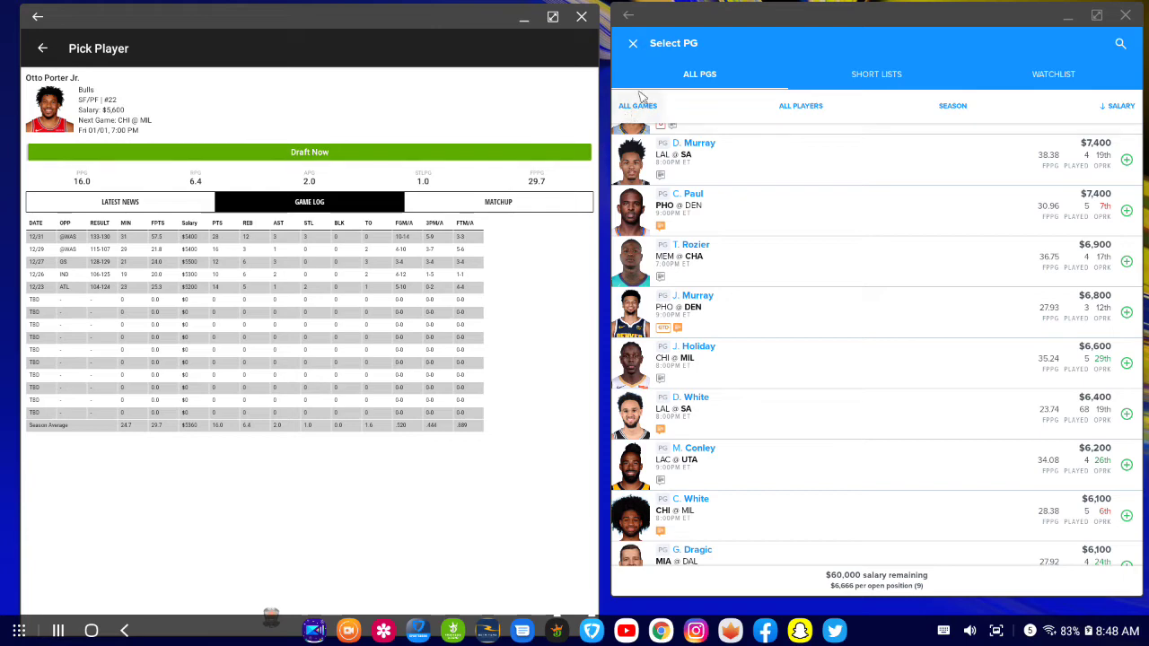
# - Switch FanDuel to the small forward list and find Otto Porter's salary
pyautogui.click(640, 52)
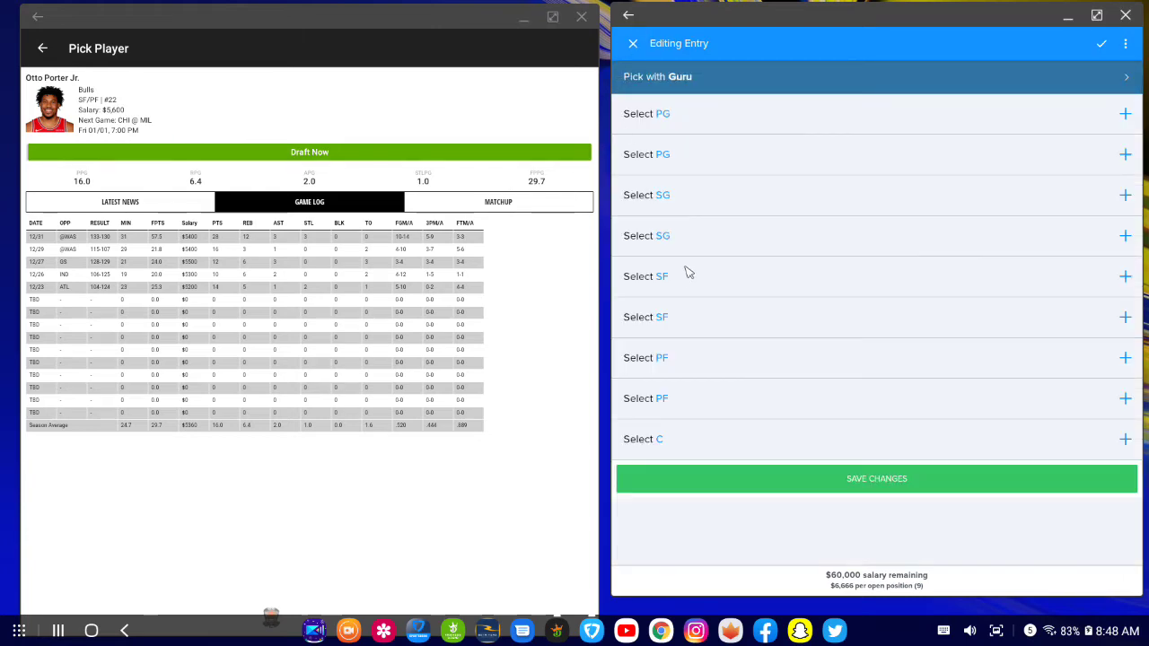
pyautogui.click(689, 283)
pyautogui.scroll(-3, 709, 348)
pyautogui.scroll(-10, 709, 347)
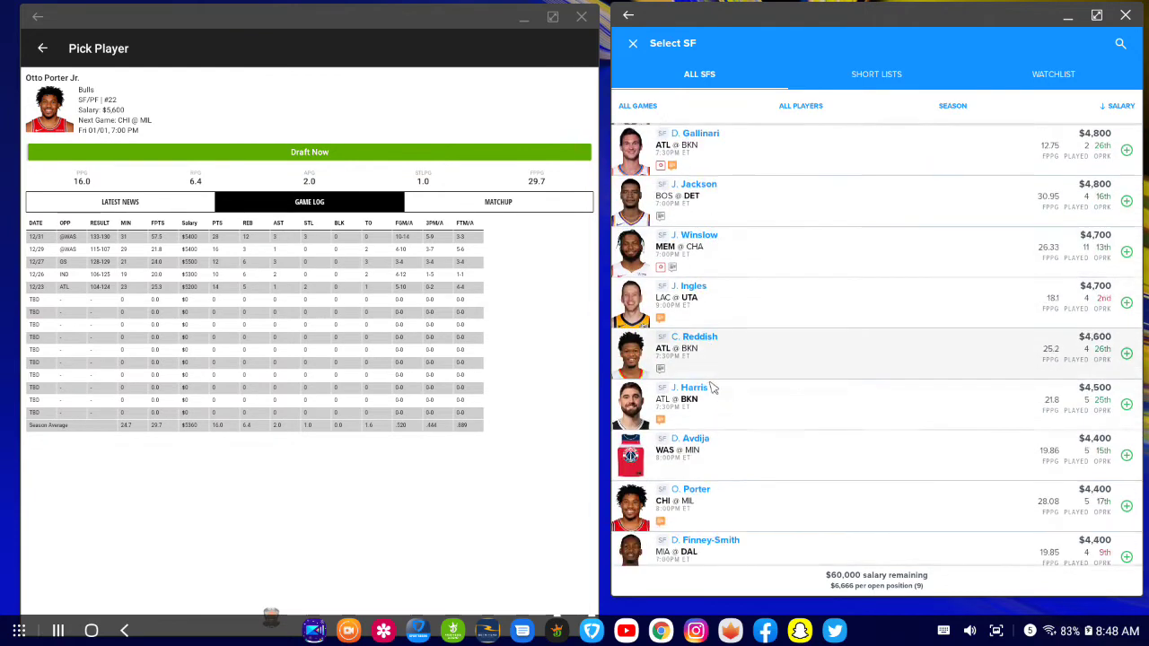
pyautogui.scroll(-1, 716, 395)
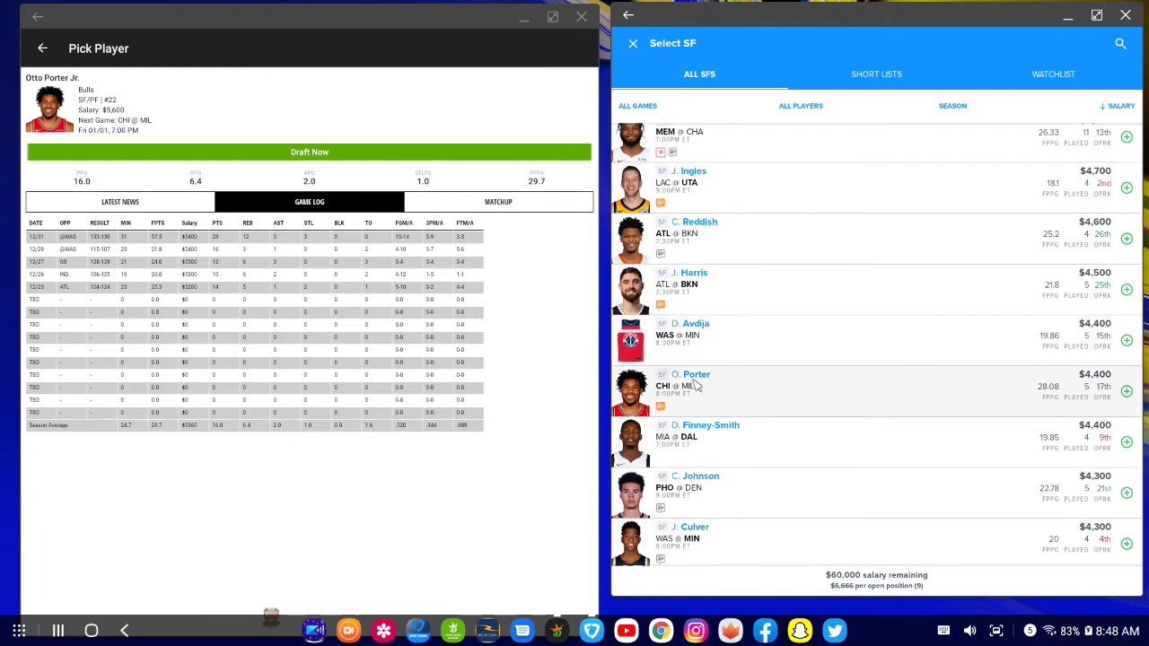
pyautogui.scroll(-1, 827, 375)
# - Review Otto Porter's game log in FanDuel and return to the small forward list
pyautogui.click(828, 367)
pyautogui.click(879, 125)
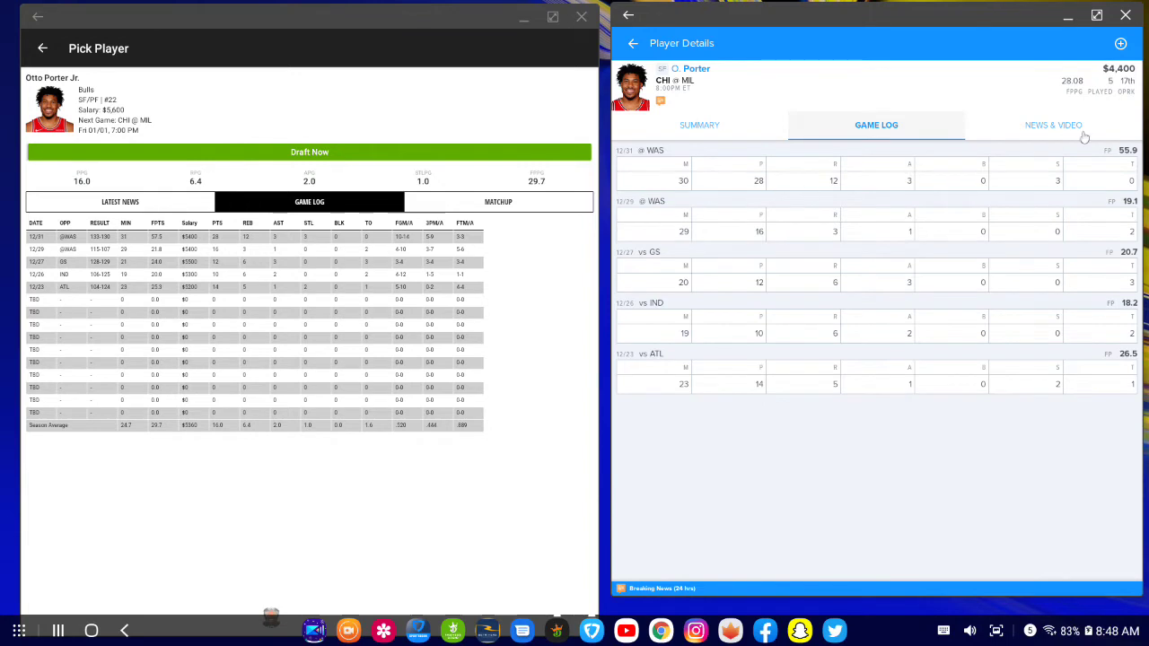
pyautogui.click(633, 44)
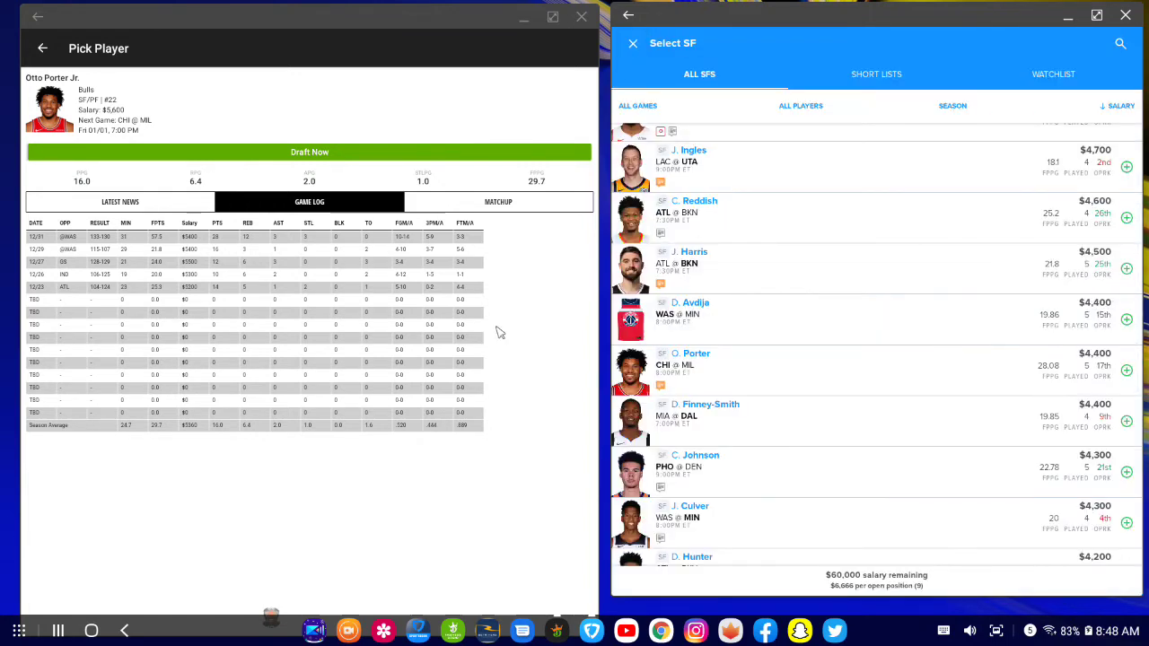
# - Find Thaddeus Young in DraftKings' CHI @ MIL utility list and review his latest news and game log
pyautogui.click(43, 49)
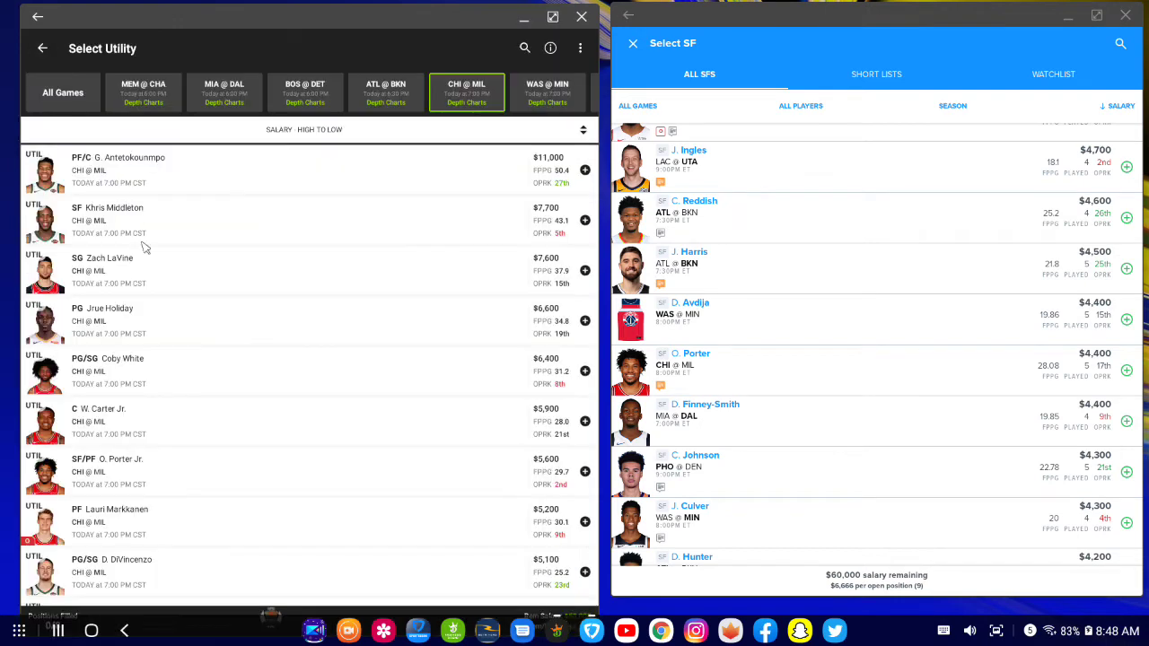
pyautogui.scroll(-2, 126, 417)
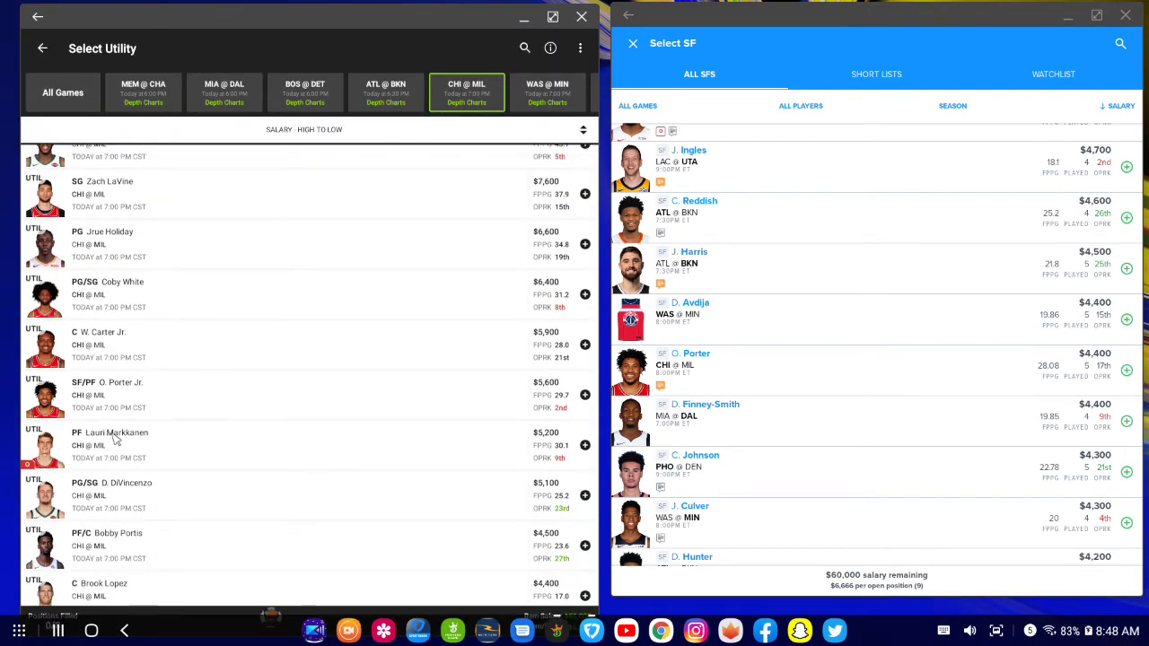
pyautogui.scroll(-1, 114, 439)
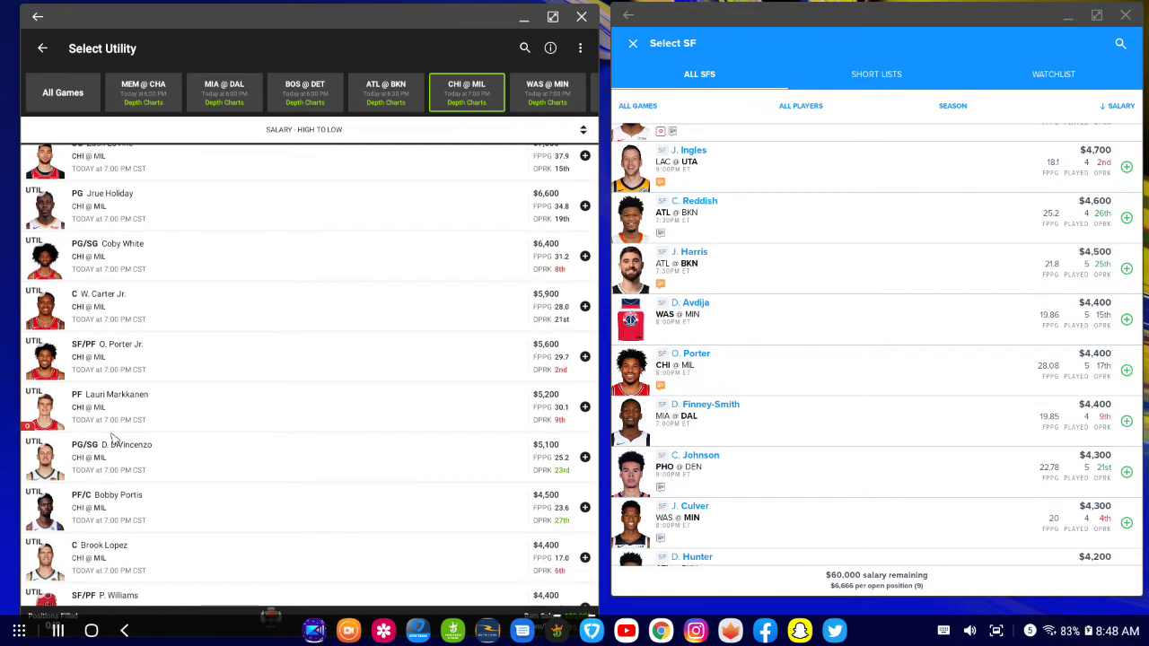
pyautogui.scroll(-1, 114, 439)
pyautogui.scroll(-7, 114, 440)
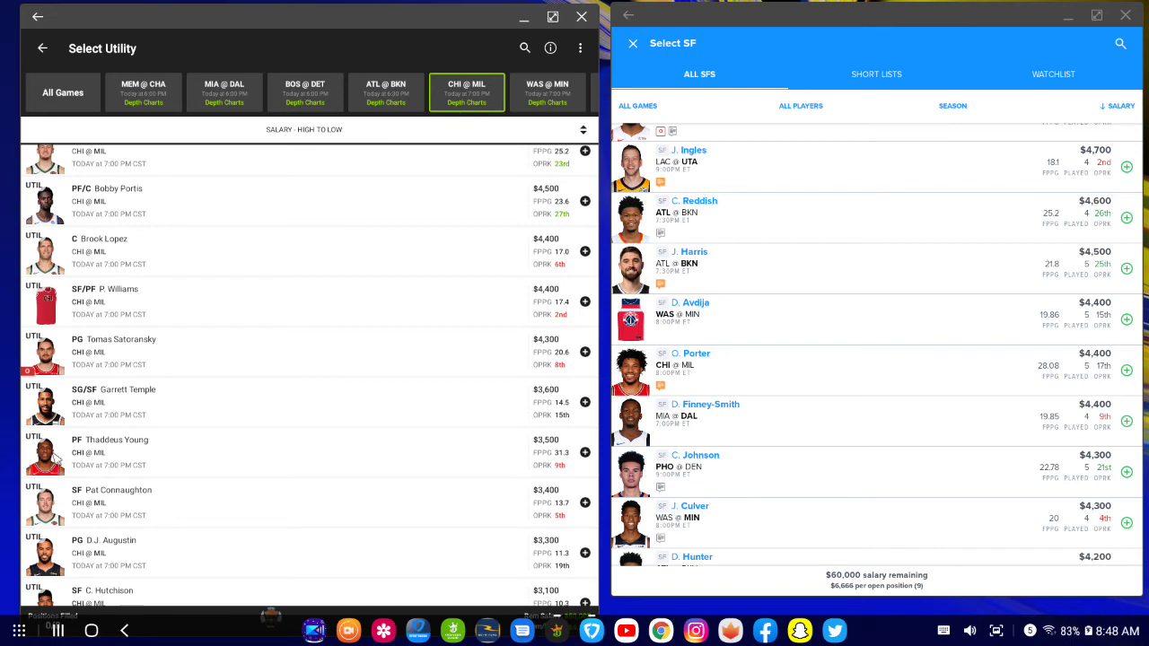
pyautogui.click(55, 458)
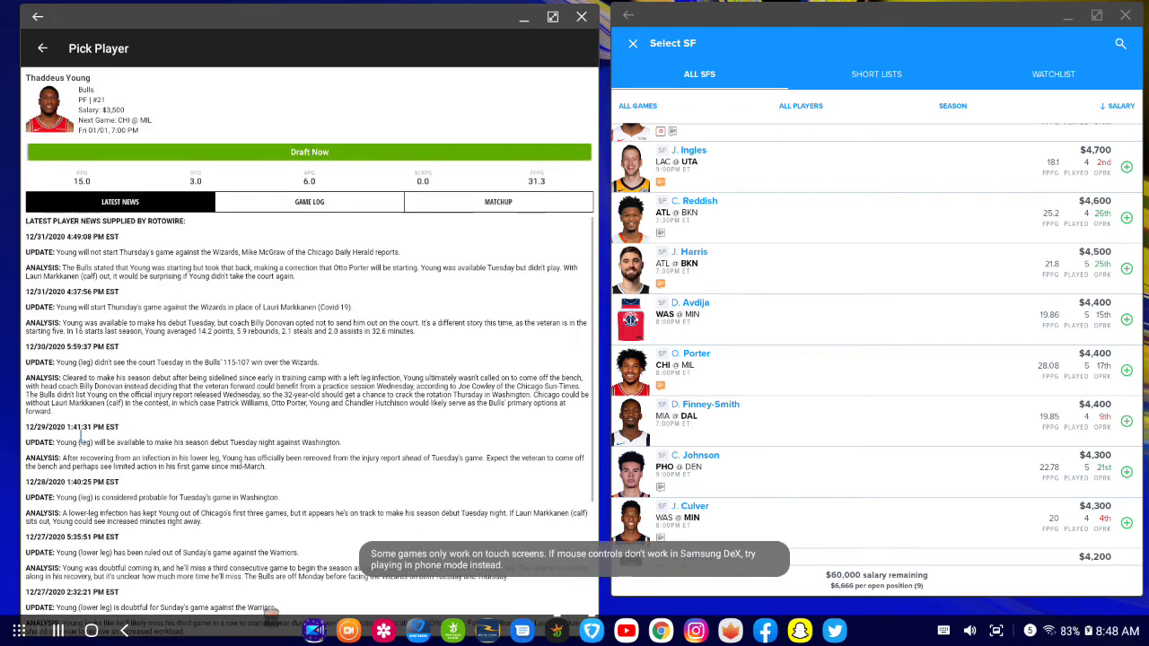
pyautogui.click(309, 202)
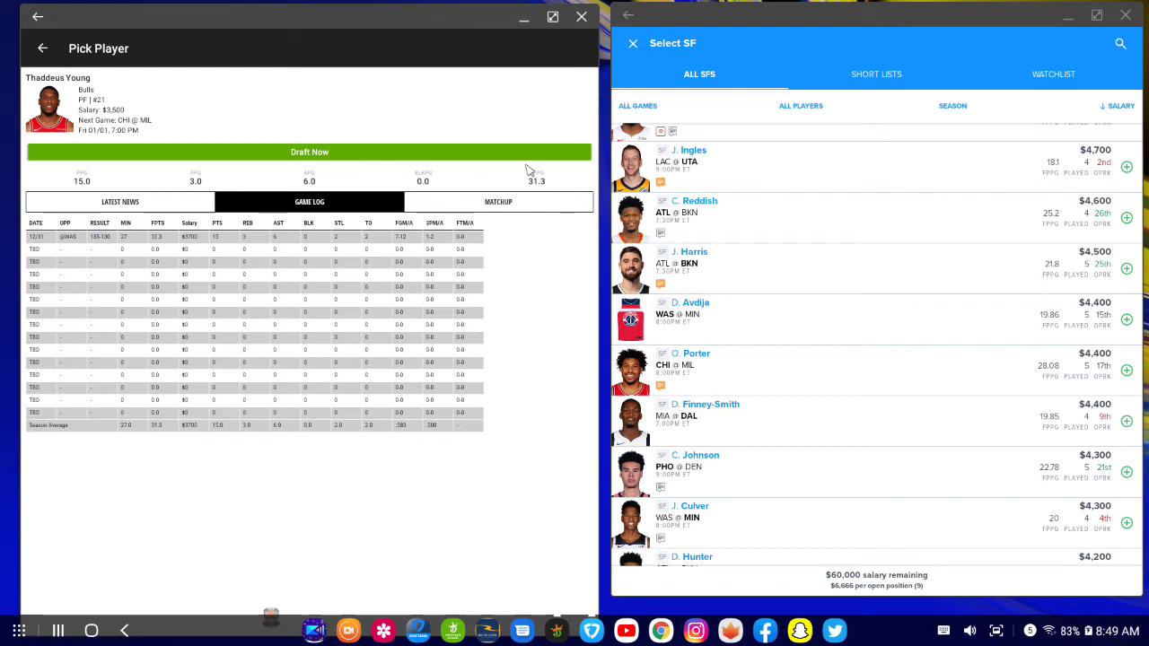
# - Switch FanDuel to the power forward list and look for Thaddeus Young's salary
pyautogui.click(633, 44)
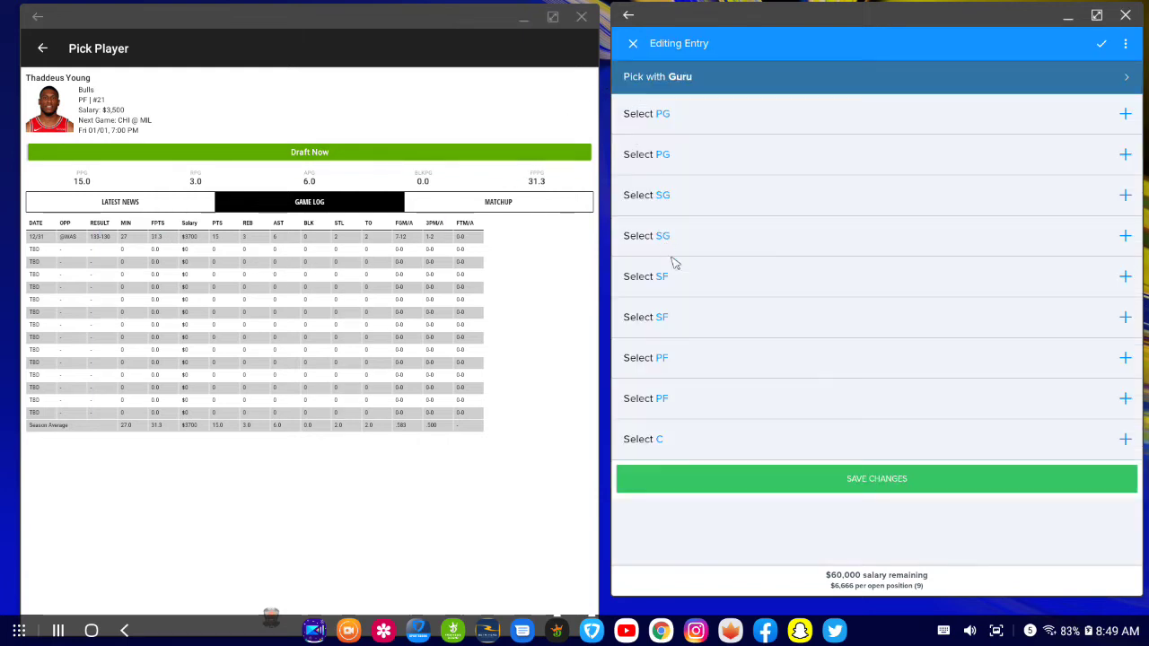
pyautogui.click(679, 358)
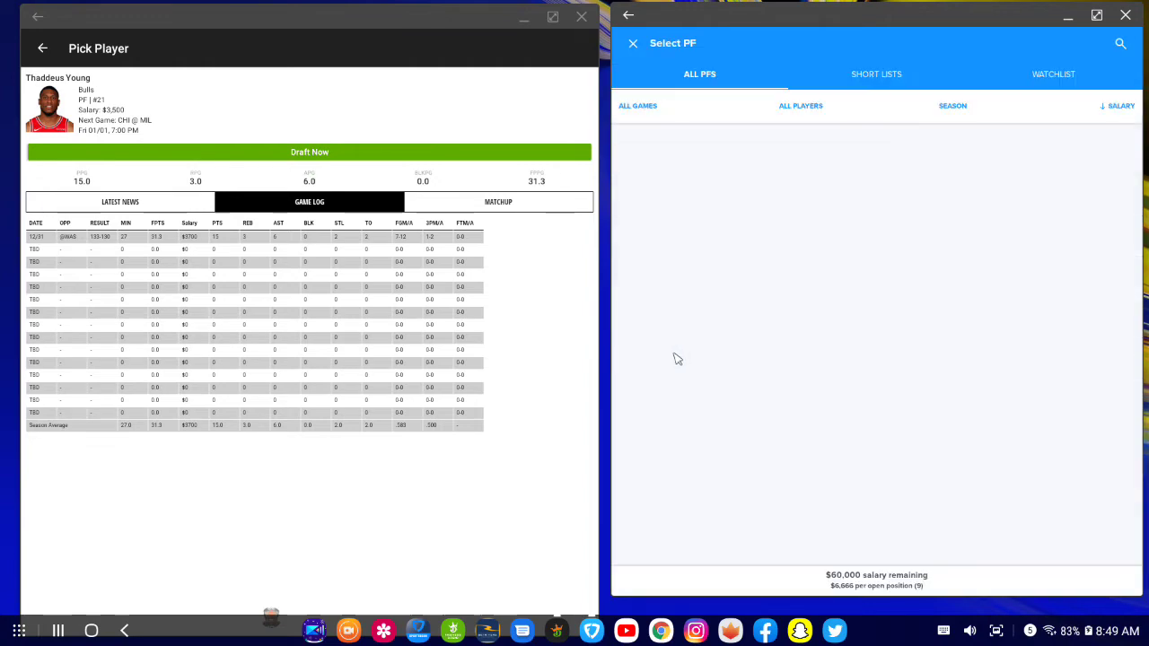
pyautogui.scroll(-5, 639, 366)
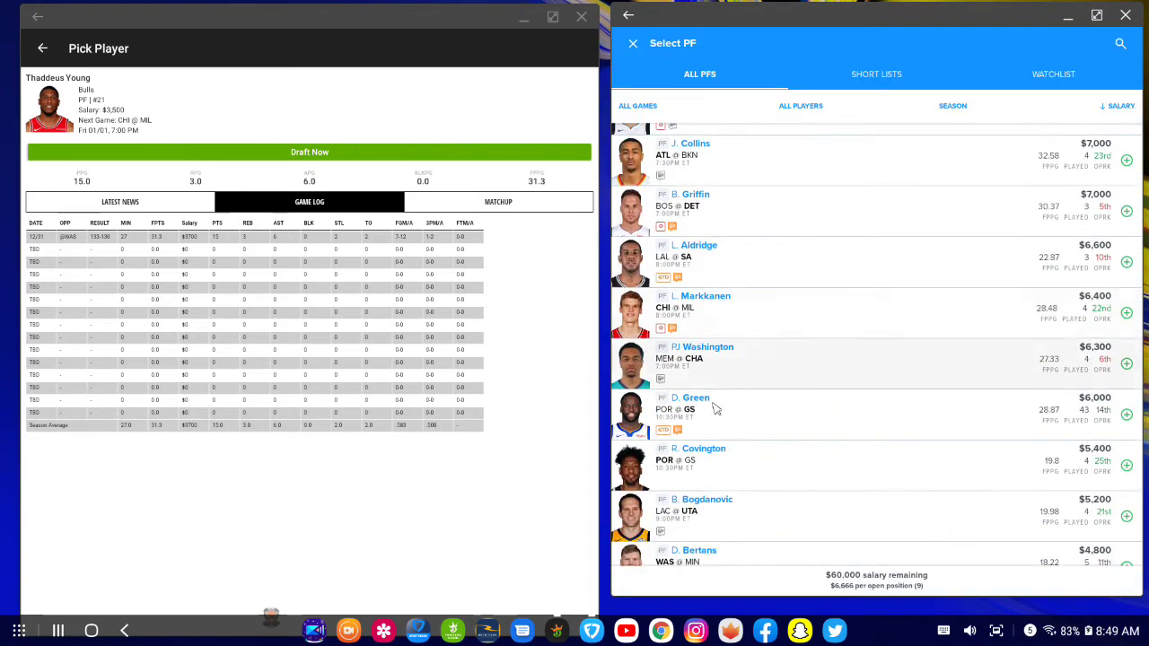
pyautogui.scroll(-10, 715, 409)
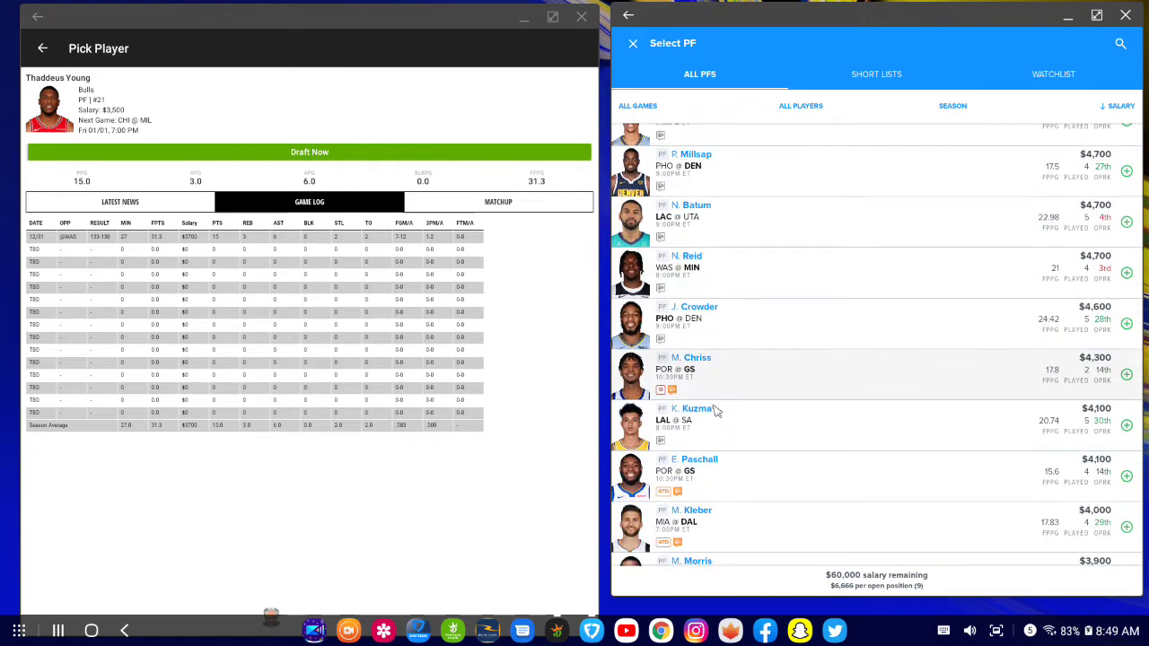
# - View Thaddeus Young's game log from the FanDuel PF list and return to the list
pyautogui.scroll(-2, 715, 413)
pyautogui.click(714, 411)
pyautogui.click(872, 128)
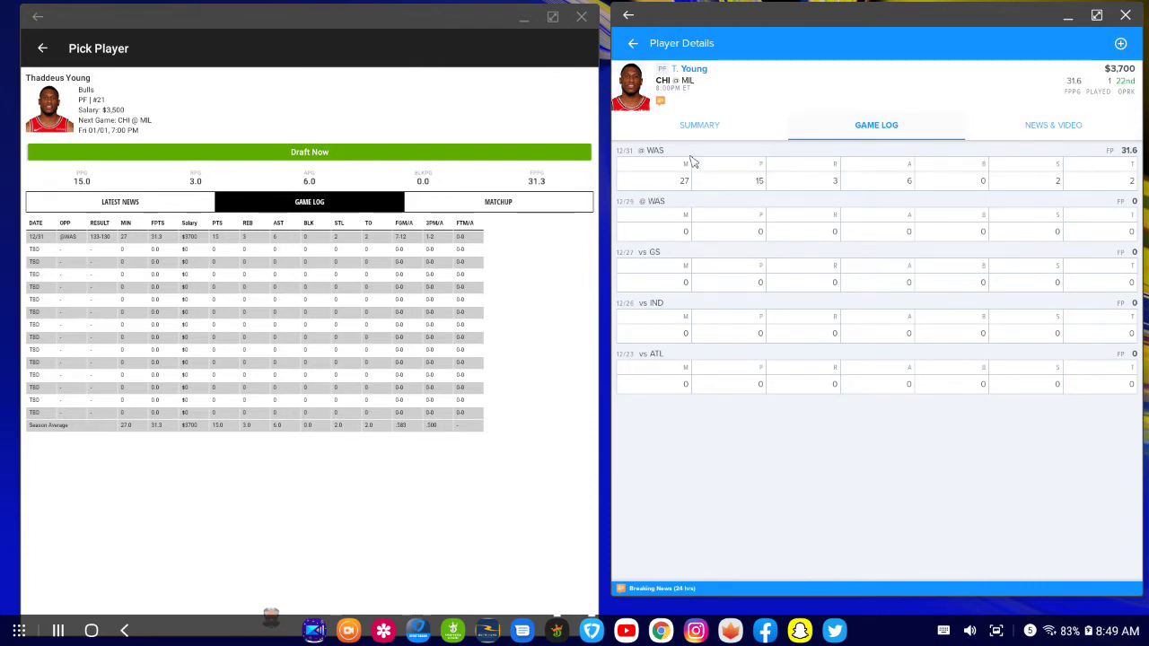
pyautogui.click(633, 45)
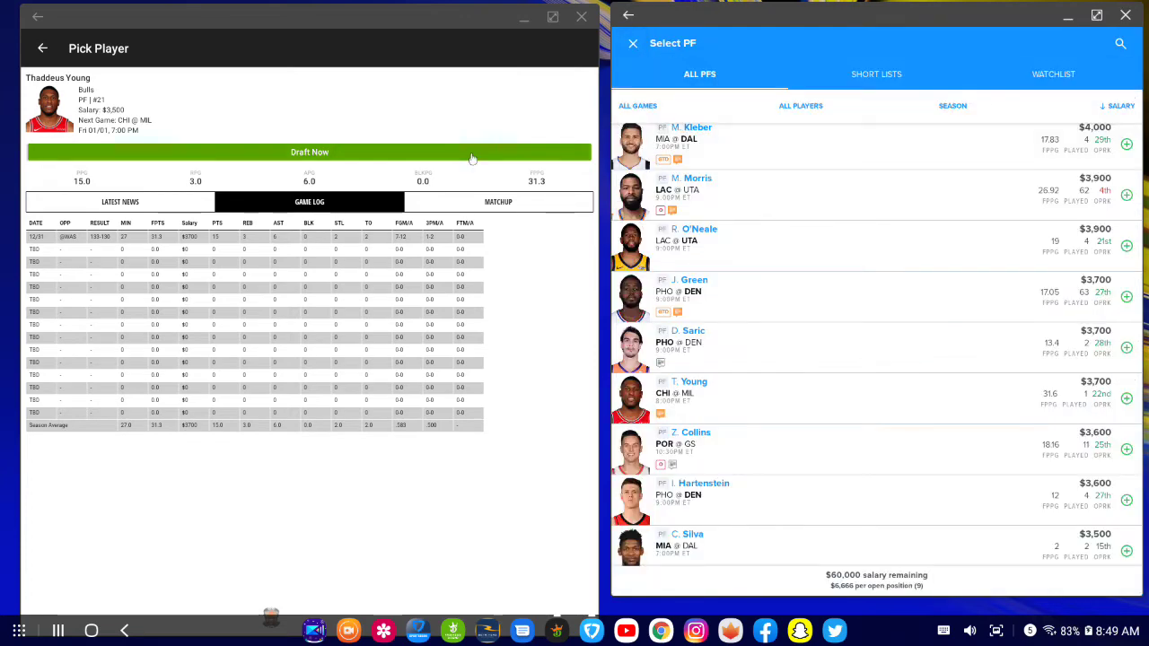
# - Find Daniel Gafford among the CHI @ MIL utility players in DraftKings and review his game log
pyautogui.click(42, 47)
pyautogui.scroll(-5, 135, 421)
pyautogui.scroll(-5, 135, 423)
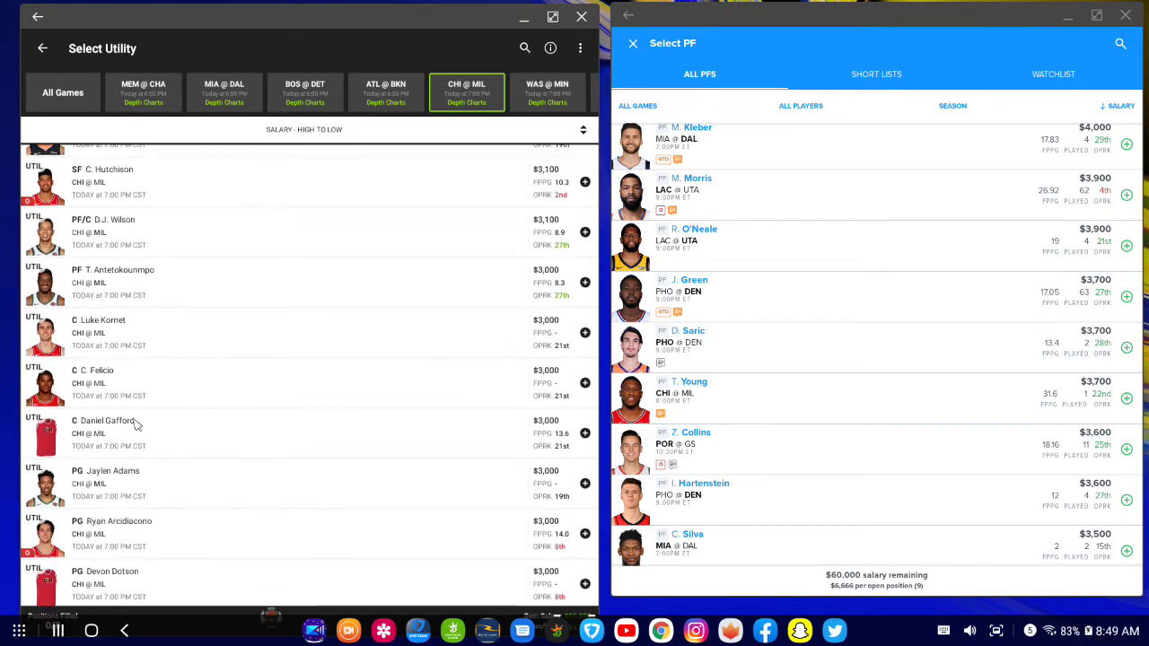
pyautogui.scroll(-5, 134, 424)
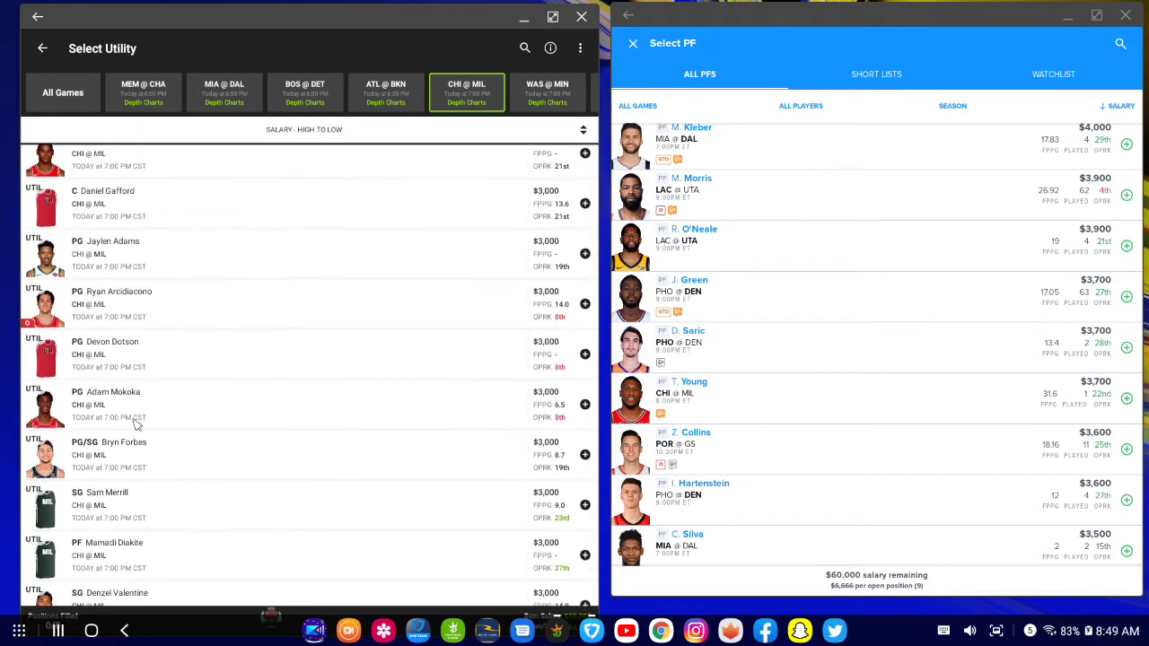
pyautogui.scroll(-1, 134, 423)
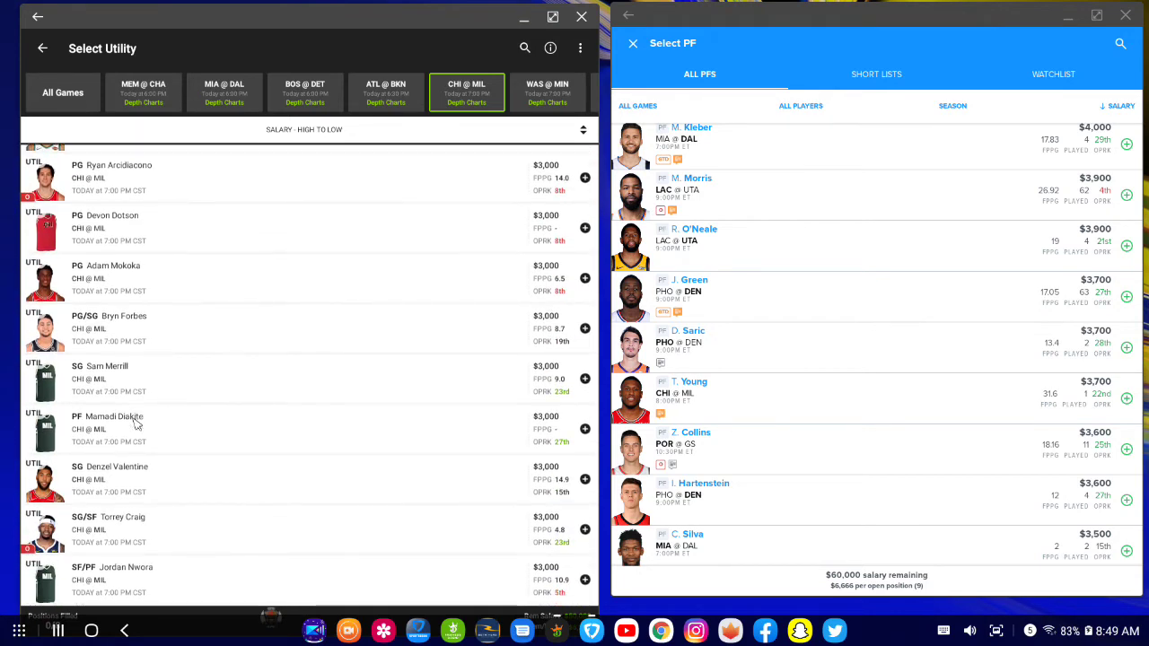
pyautogui.scroll(3, 137, 423)
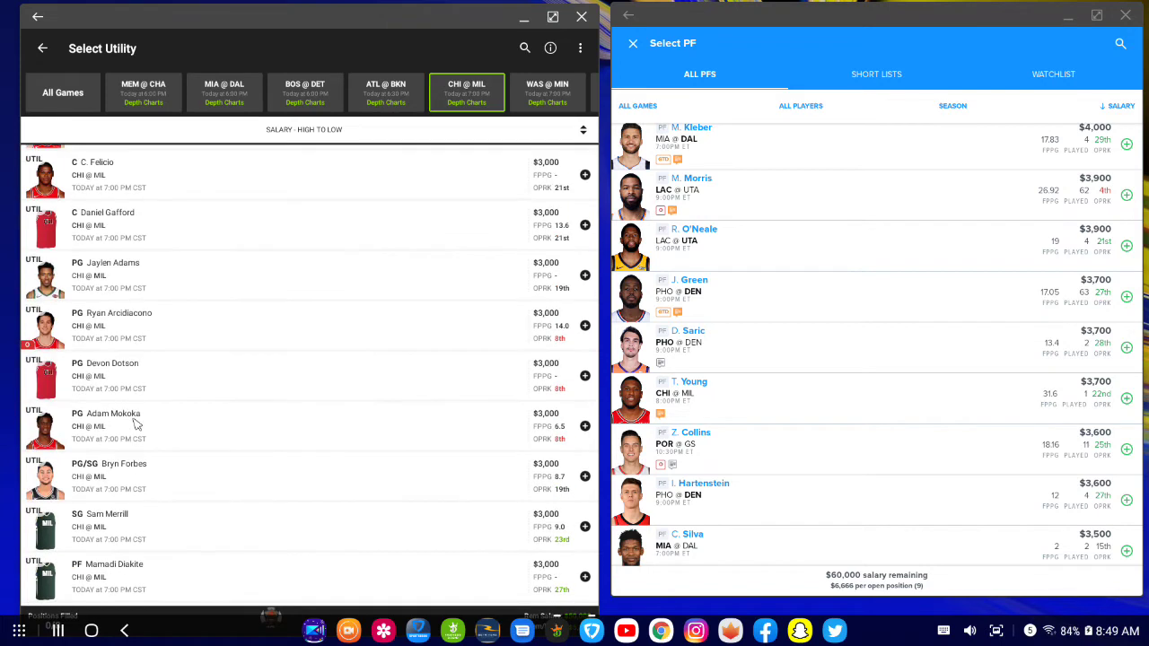
pyautogui.scroll(3, 136, 424)
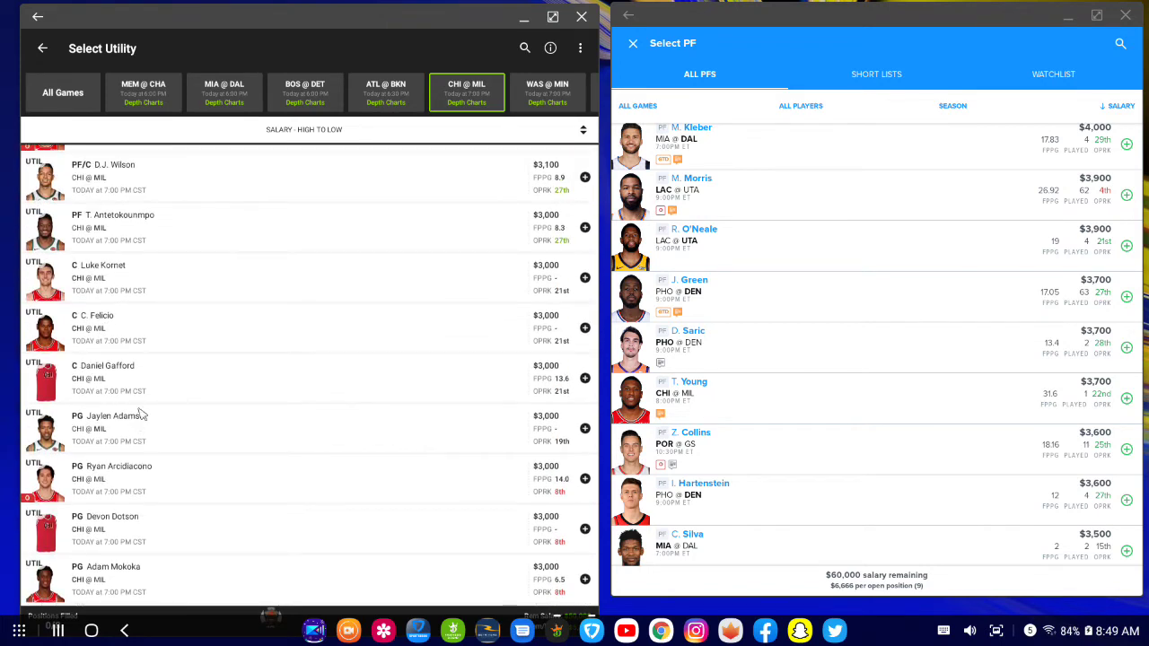
pyautogui.click(58, 384)
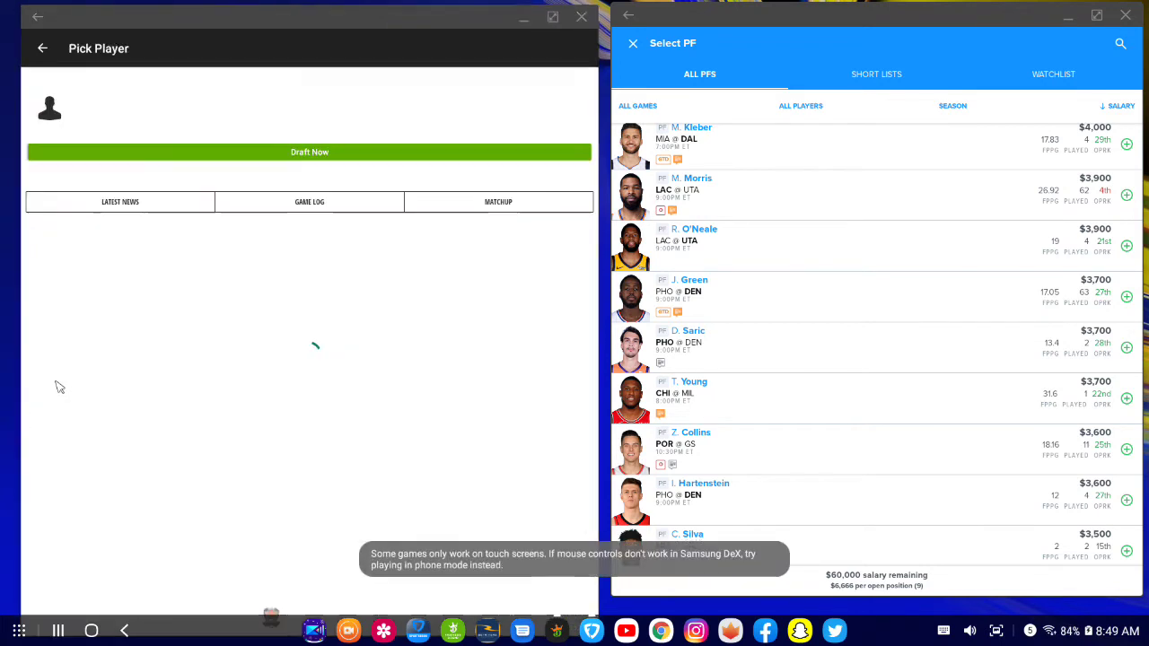
pyautogui.click(349, 207)
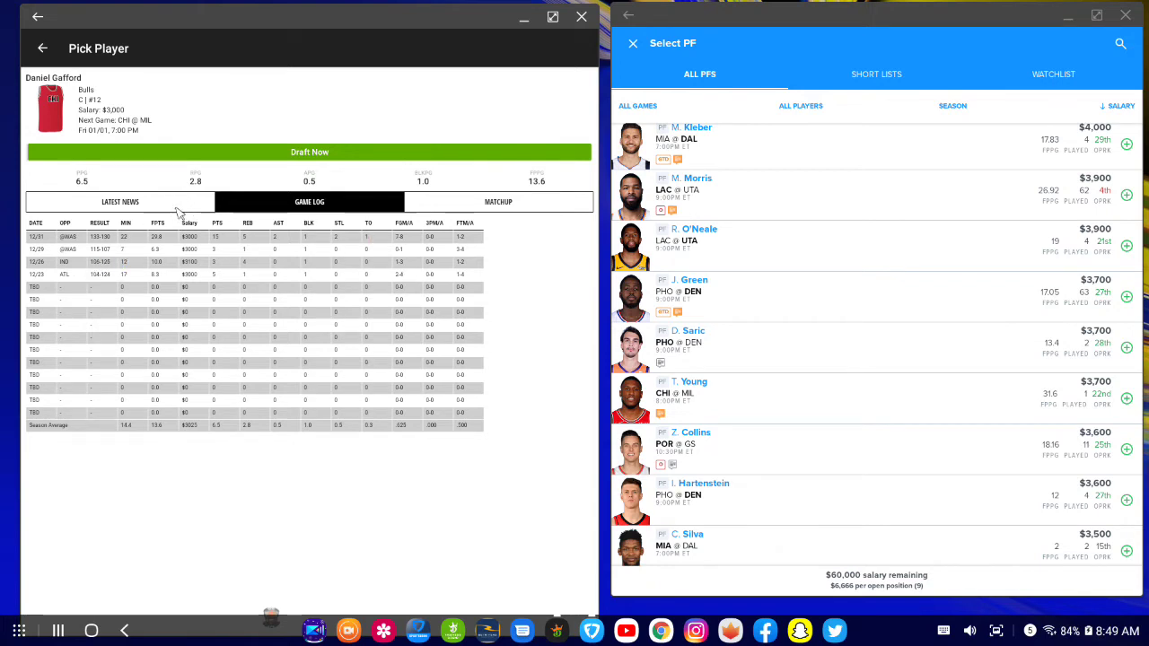
pyautogui.click(45, 51)
# - Filter the utility players to the WAS @ MIN game and examine the salaries and averages through the list
pyautogui.scroll(10, 190, 300)
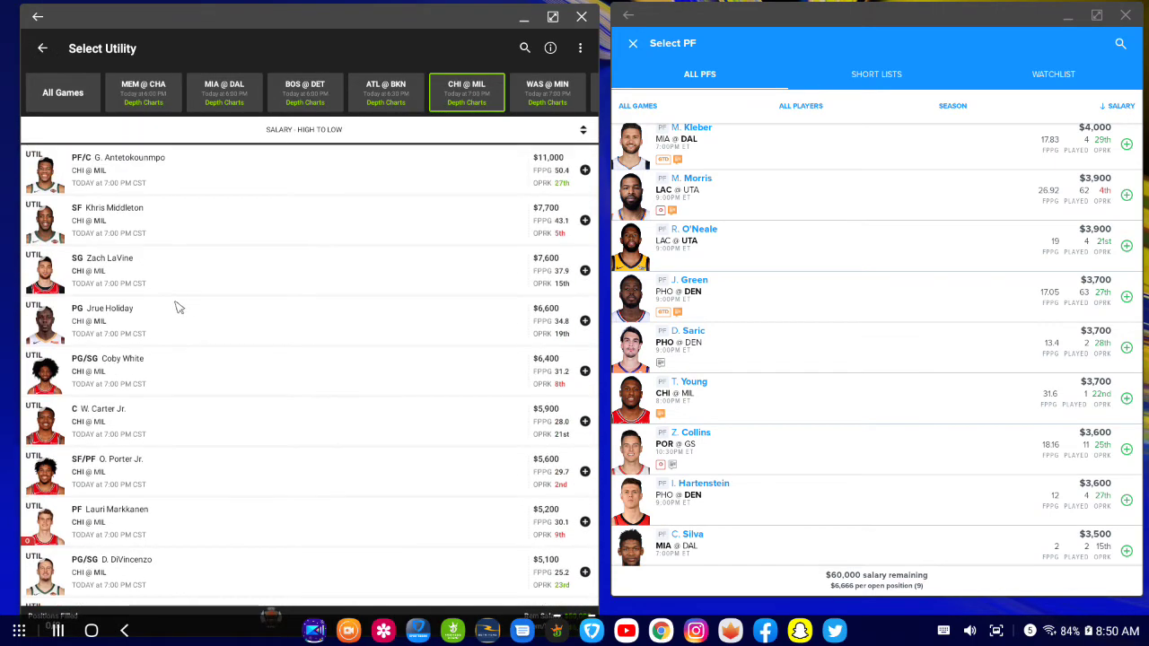
pyautogui.moveTo(472, 86); pyautogui.dragTo(170, 89)
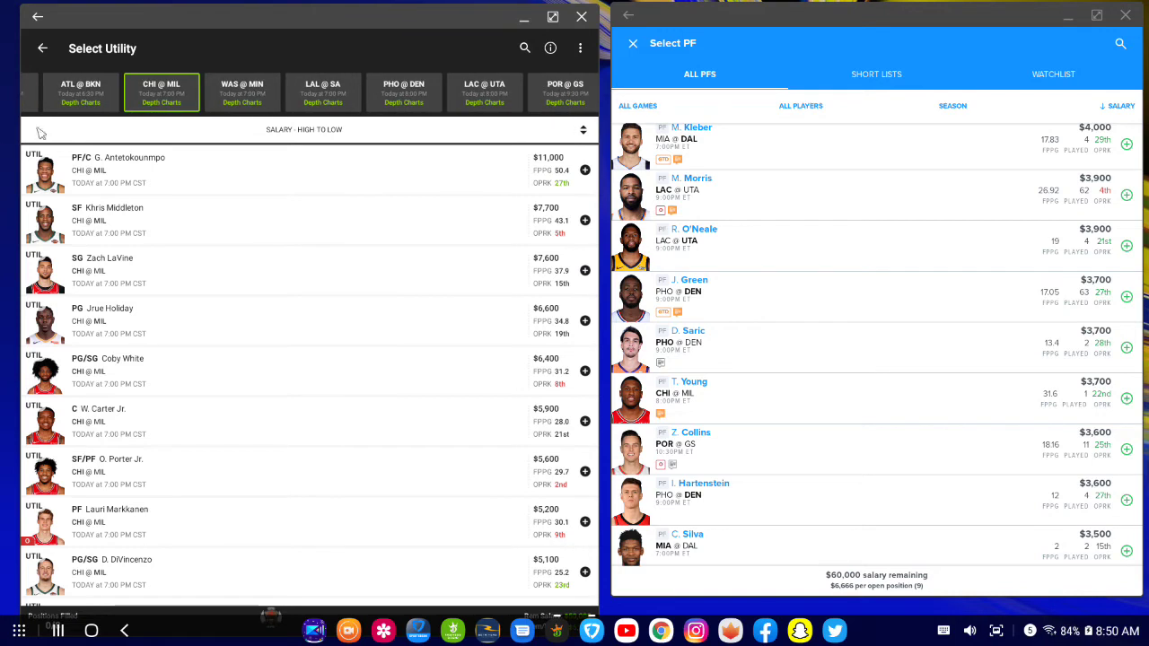
pyautogui.click(296, 92)
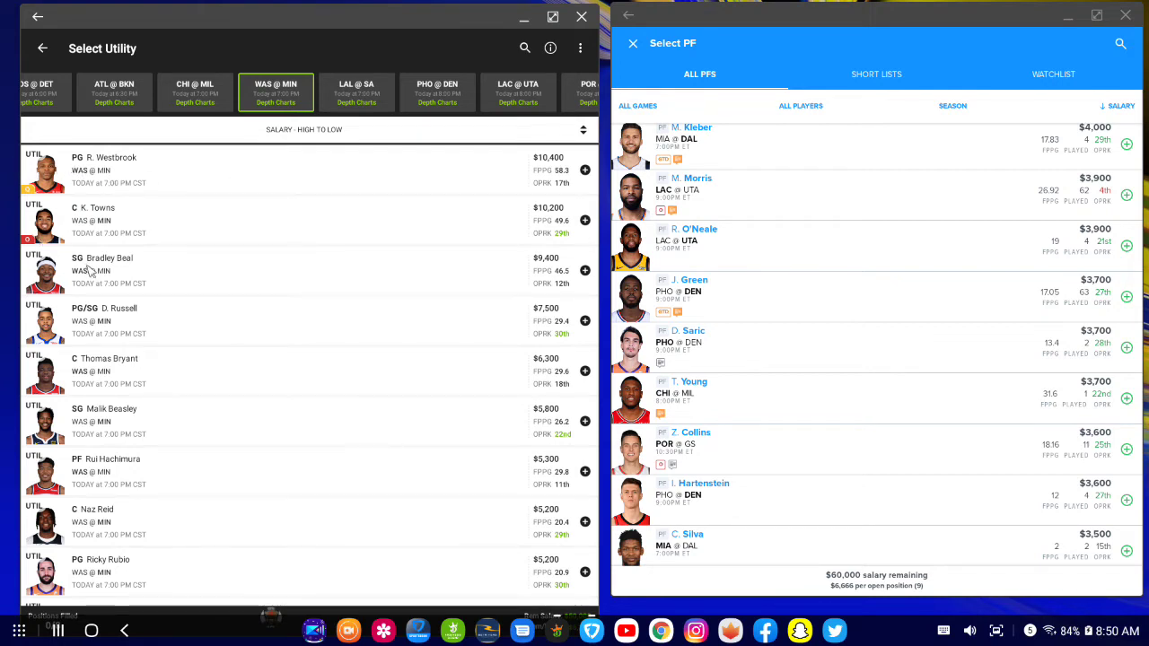
pyautogui.scroll(-5, 87, 307)
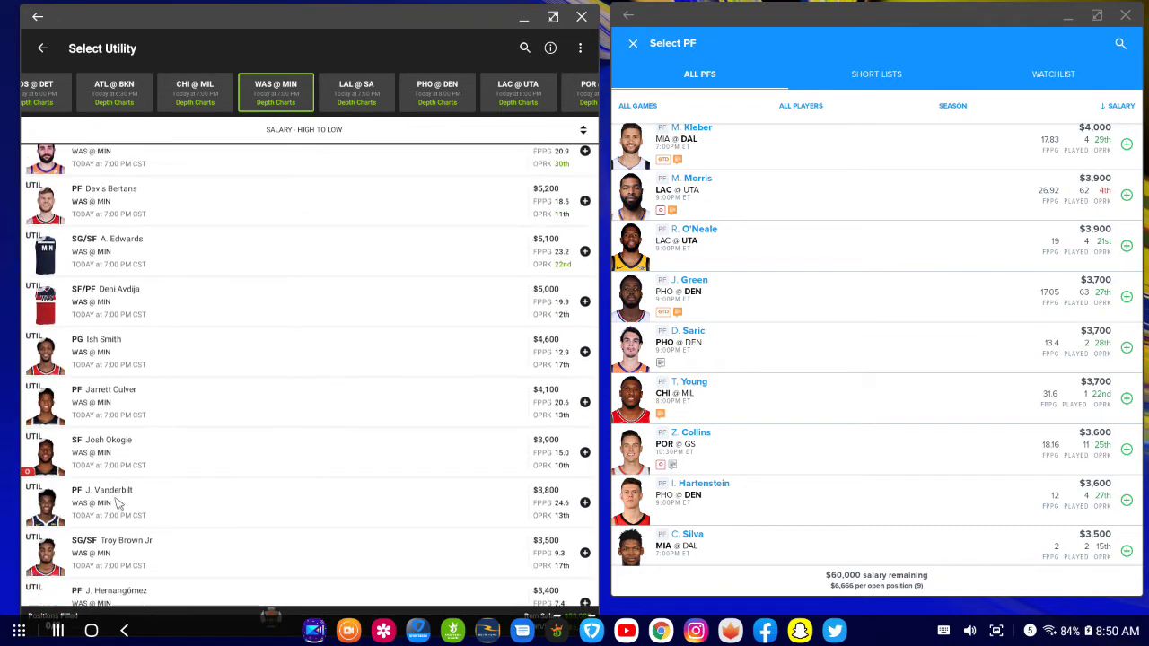
pyautogui.scroll(-7, 139, 473)
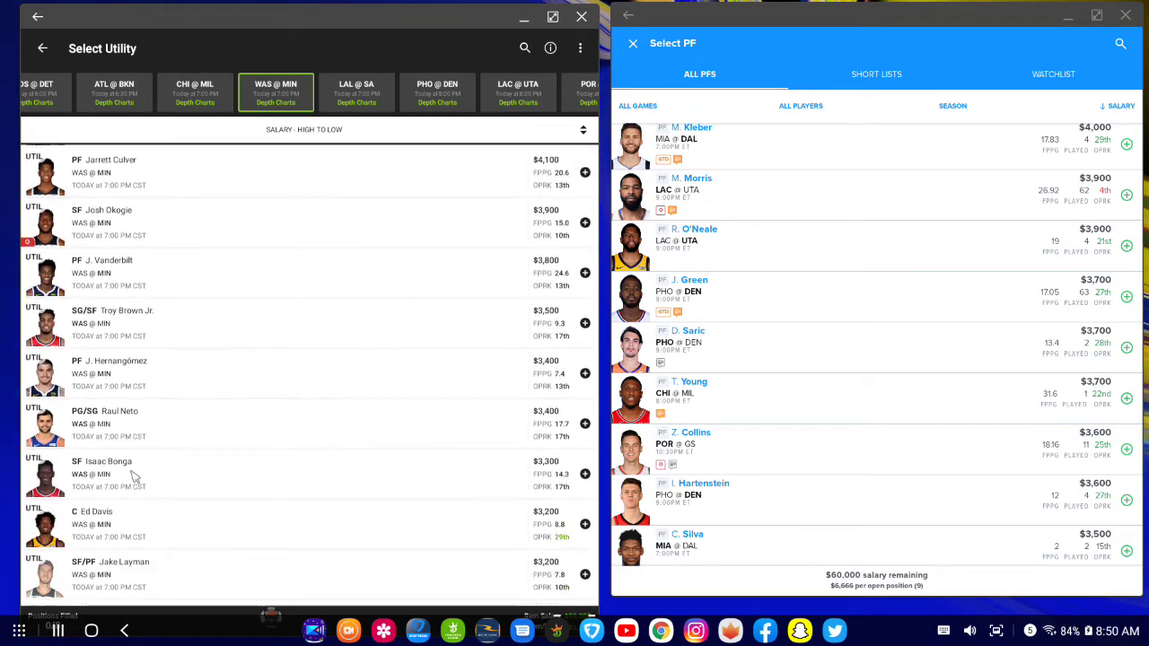
pyautogui.scroll(-4, 114, 489)
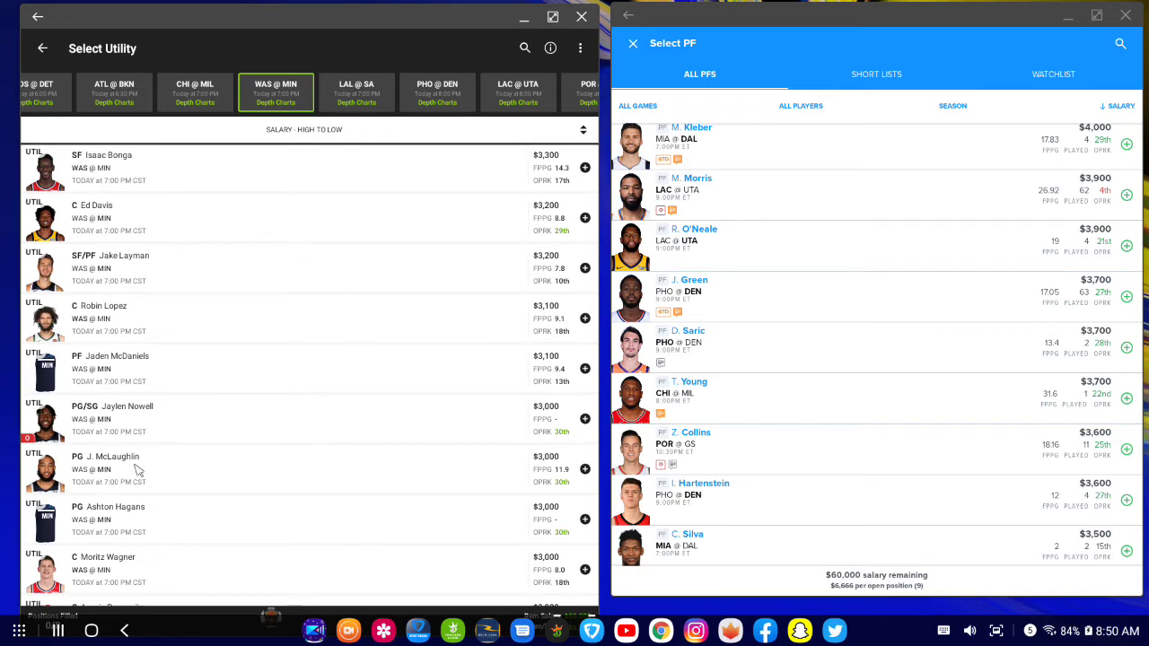
pyautogui.scroll(-1, 126, 482)
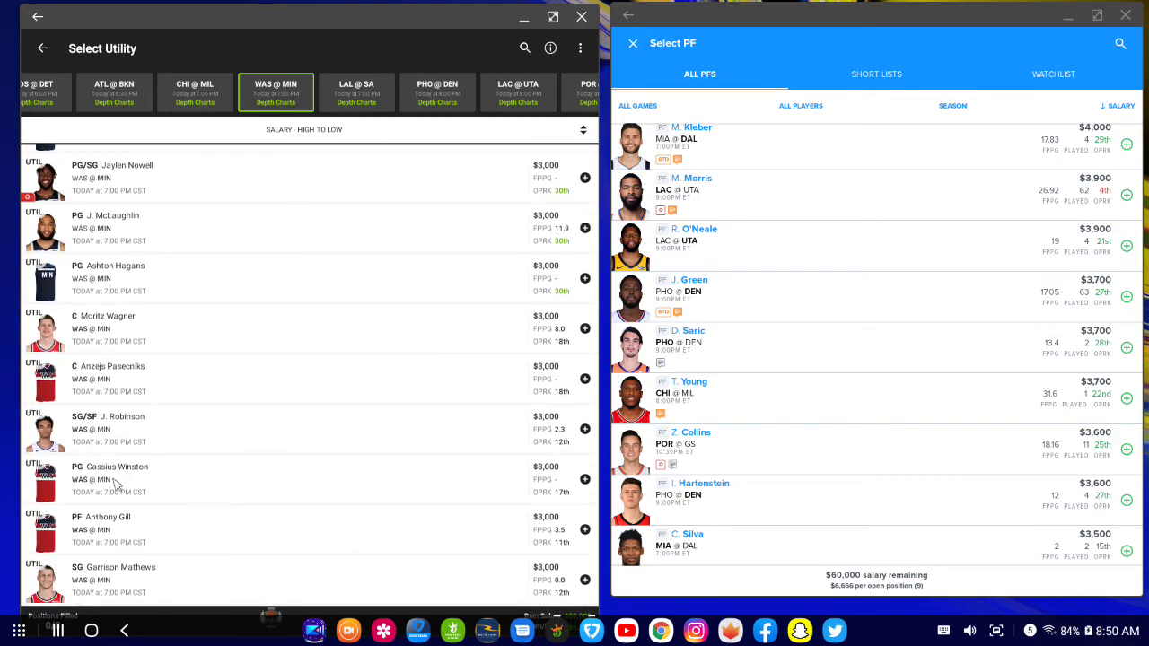
pyautogui.scroll(15, 112, 483)
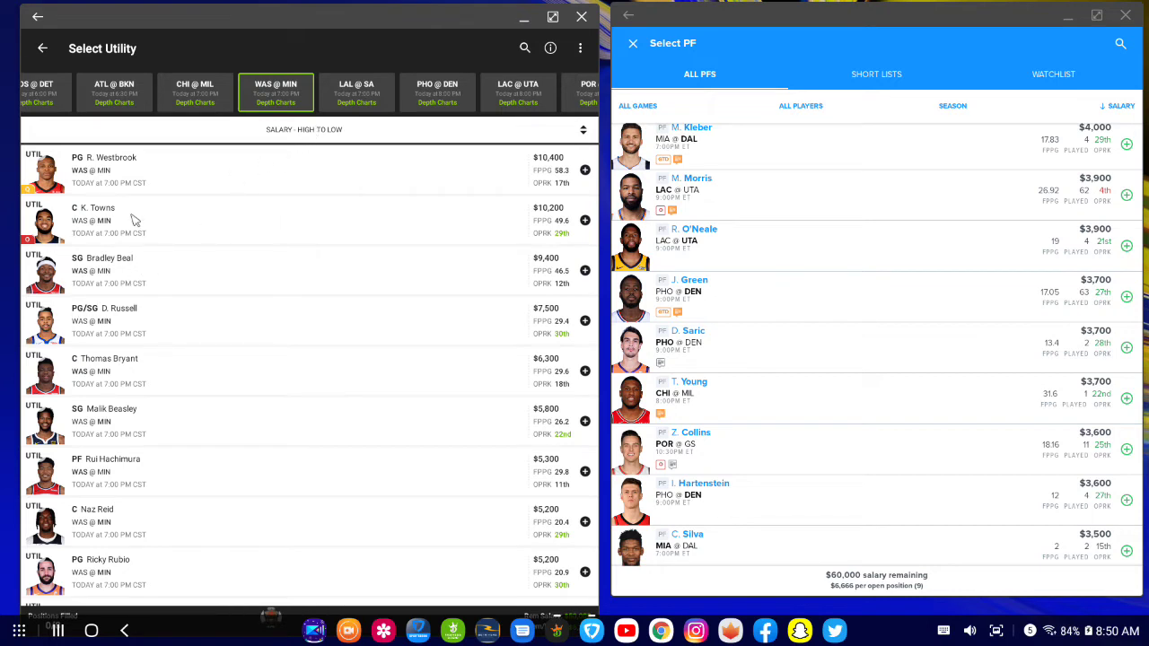
# - Open Rui Hachimura's player details from the WAS @ MIN list and show his game log
pyautogui.scroll(-3, 93, 330)
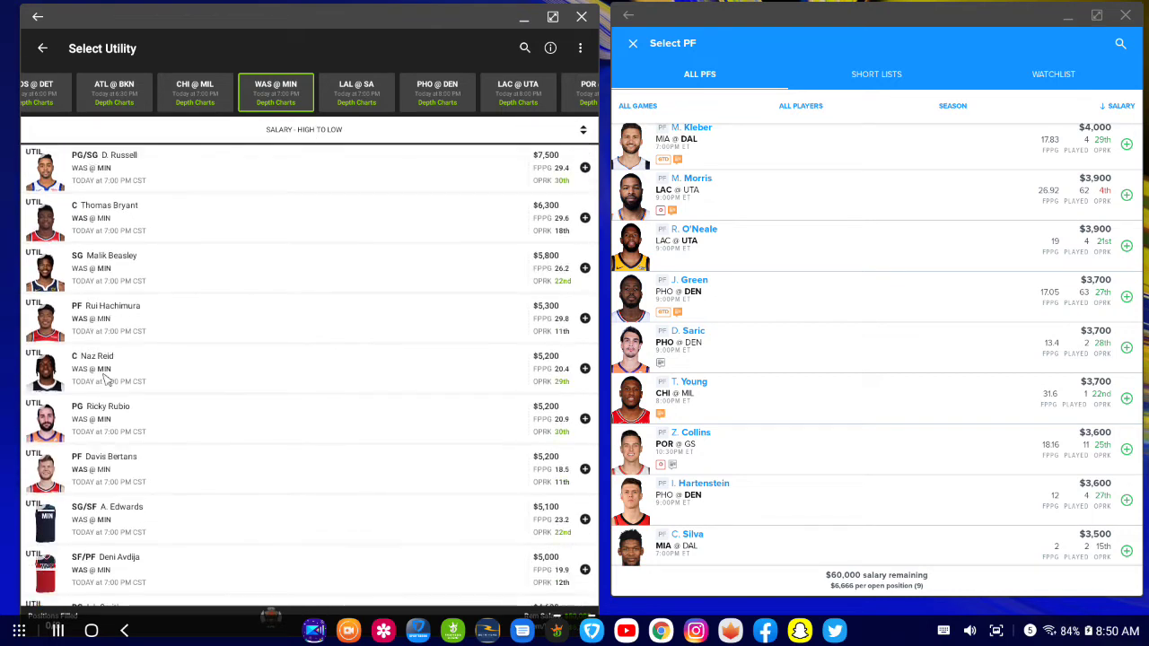
pyautogui.click(47, 325)
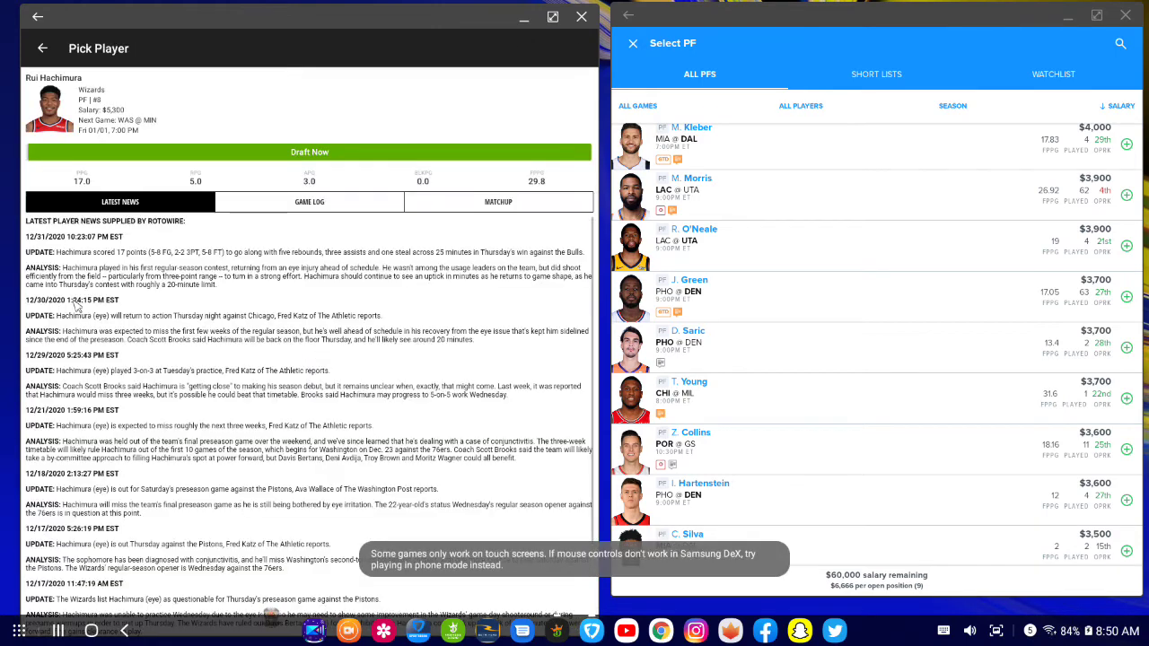
pyautogui.click(246, 206)
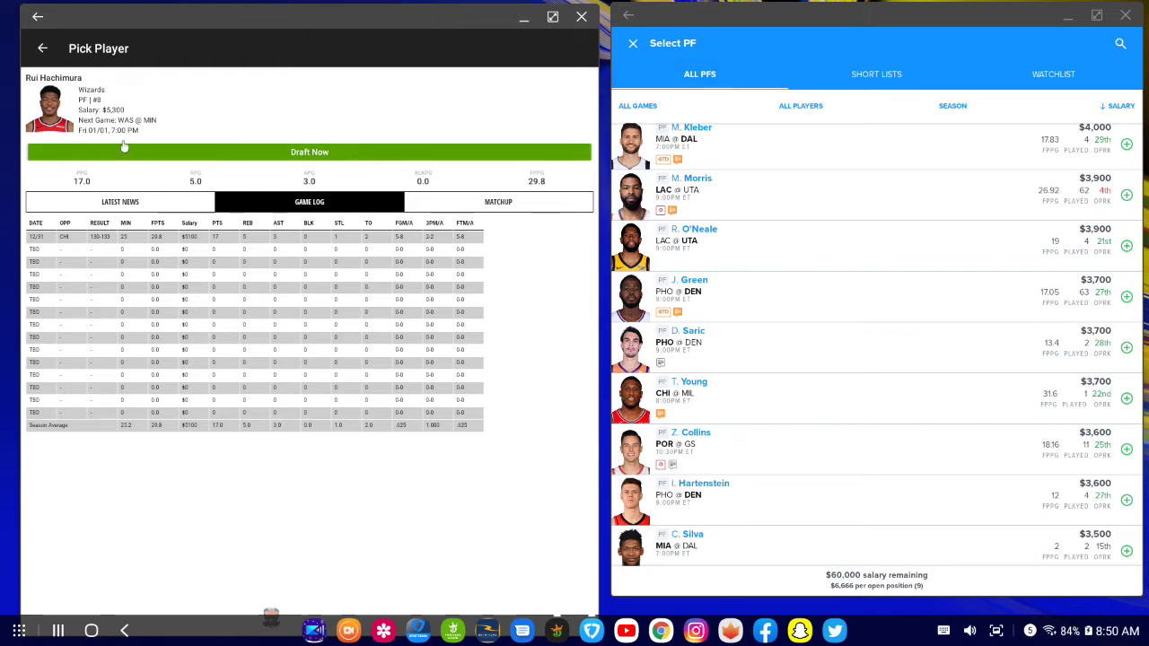
# - Reload the FanDuel power forward selection and look through it for Rui Hachimura
pyautogui.click(632, 43)
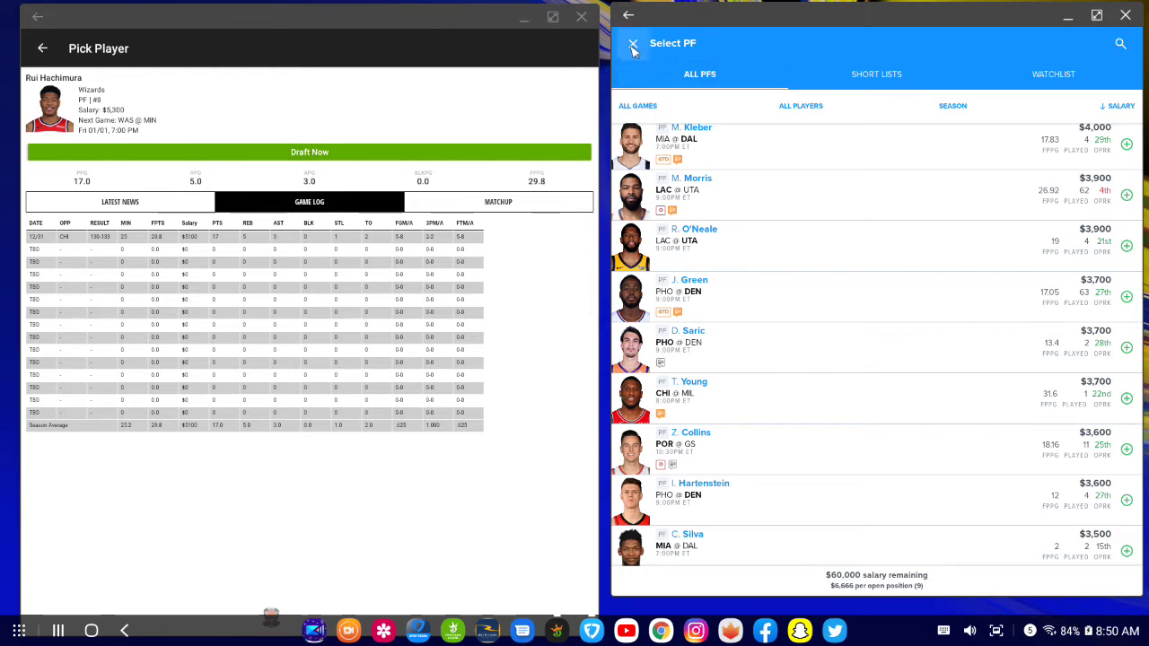
pyautogui.click(690, 359)
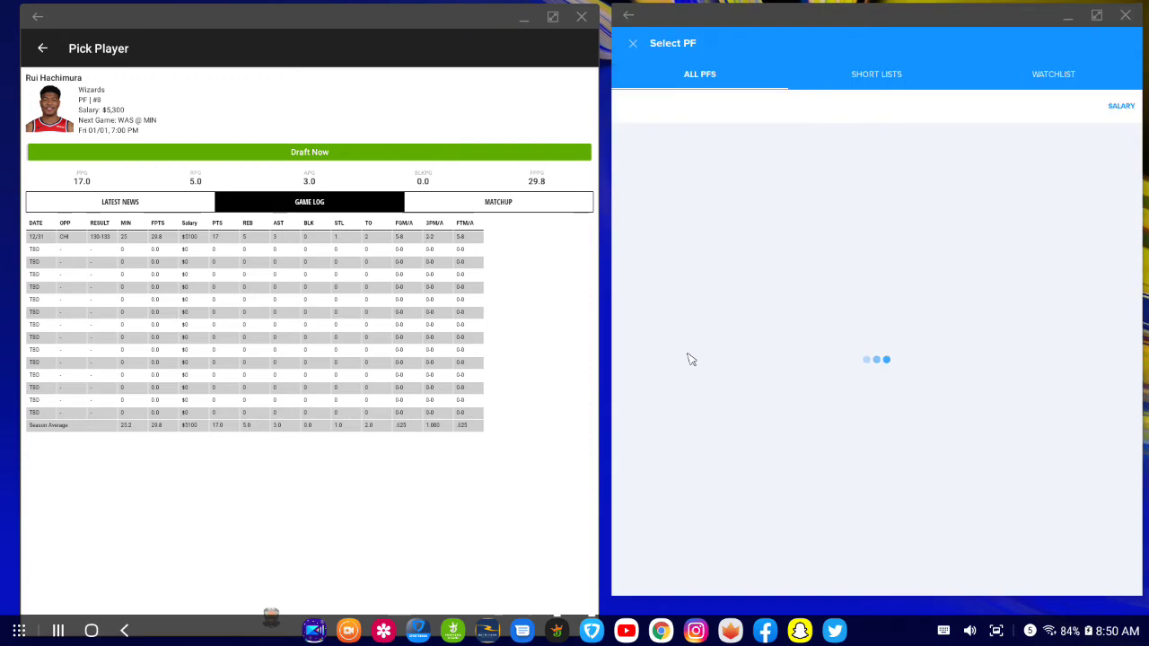
pyautogui.scroll(-3, 734, 395)
pyautogui.scroll(-10, 738, 415)
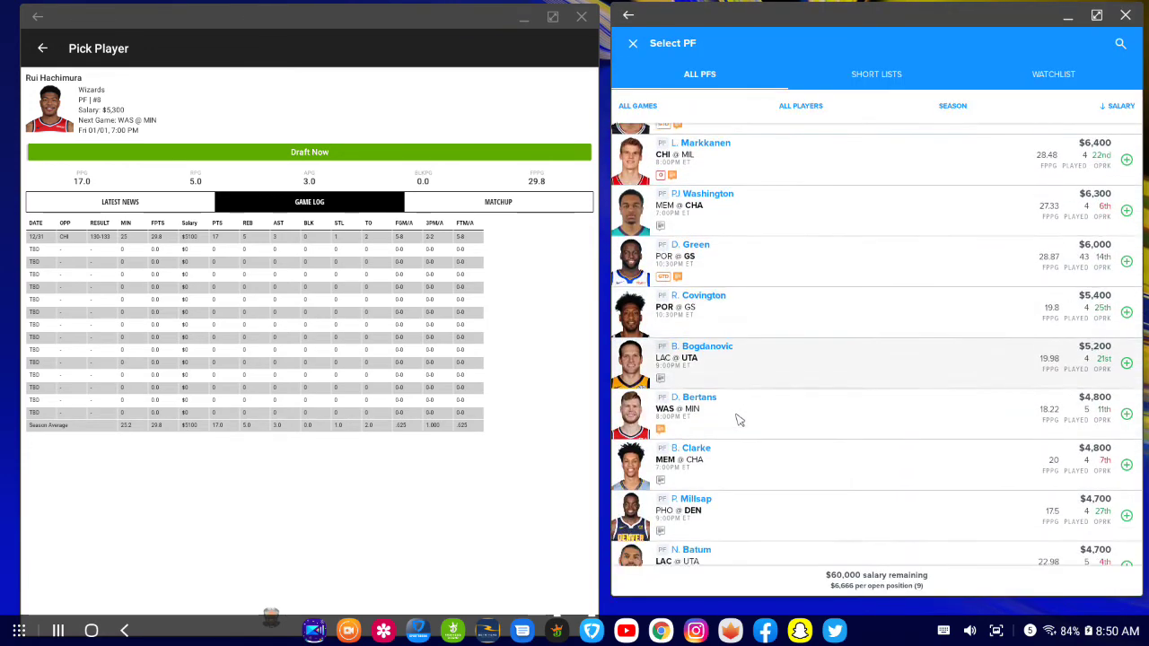
pyautogui.scroll(-10, 739, 421)
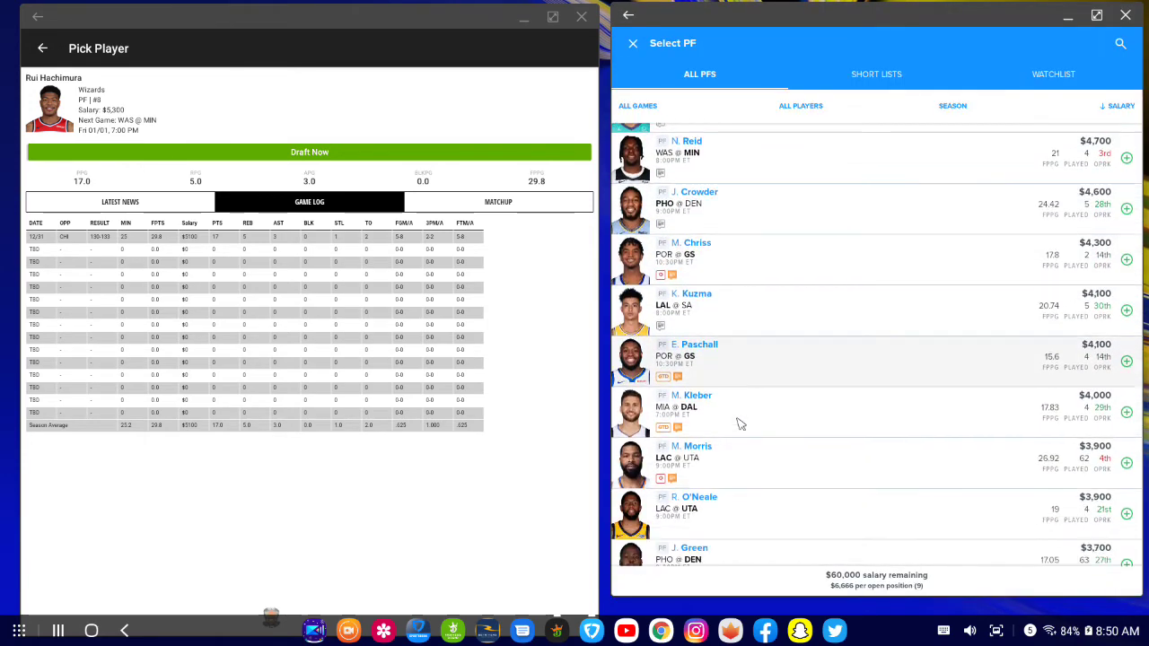
pyautogui.scroll(15, 738, 421)
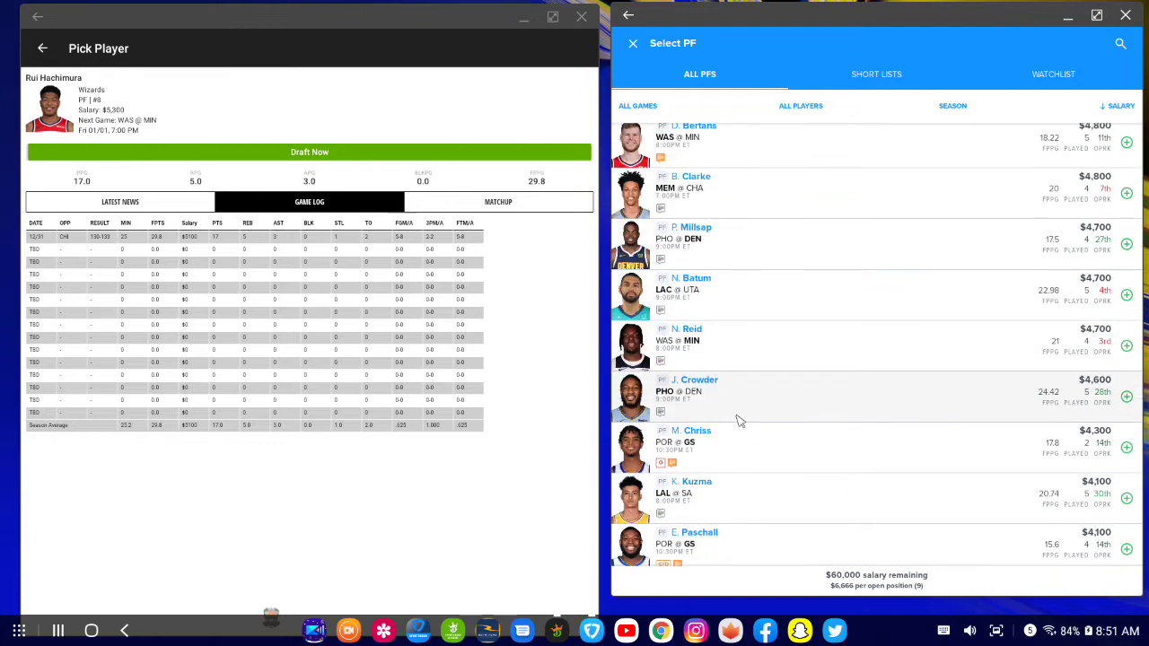
pyautogui.scroll(-6, 739, 419)
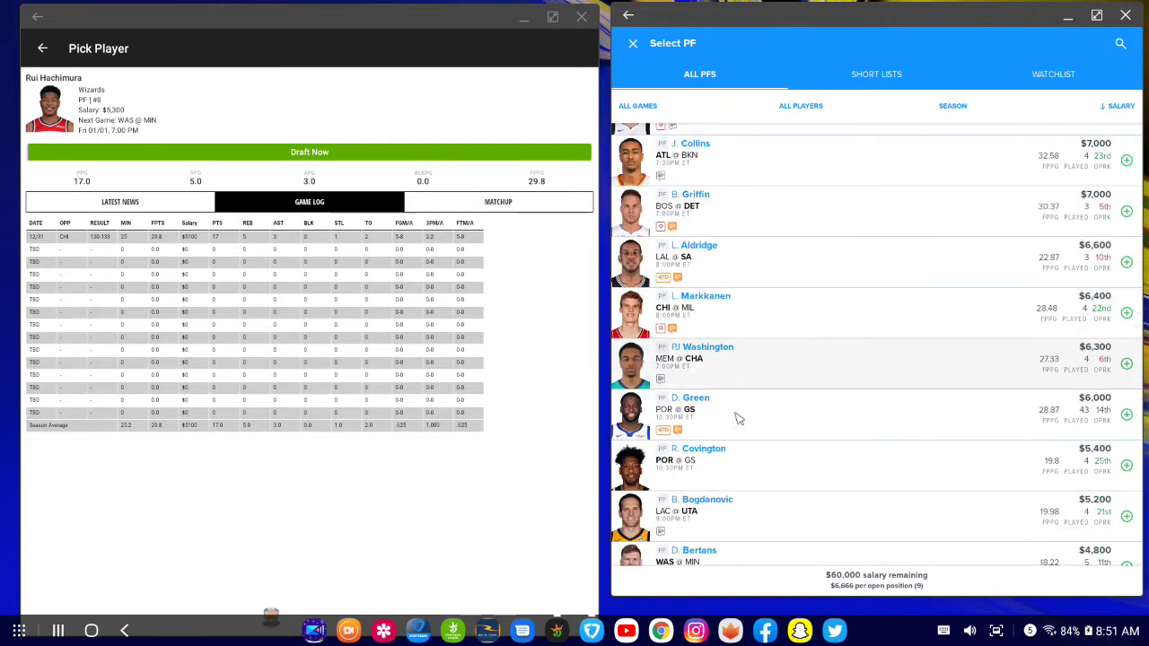
pyautogui.scroll(-7, 738, 419)
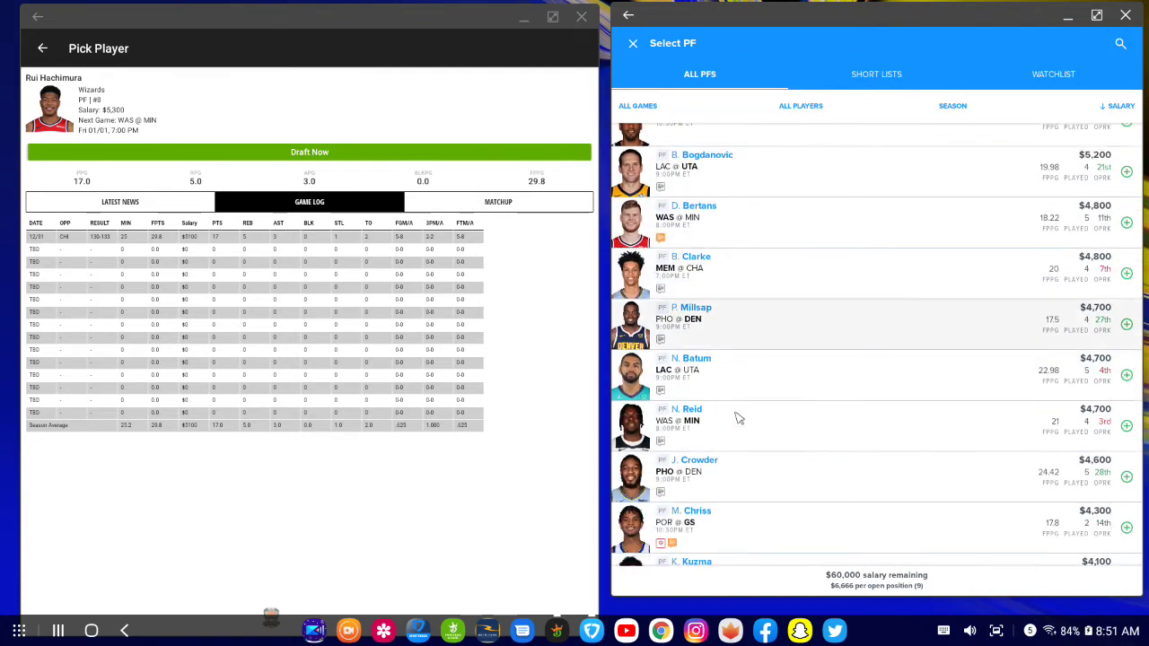
pyautogui.scroll(15, 736, 412)
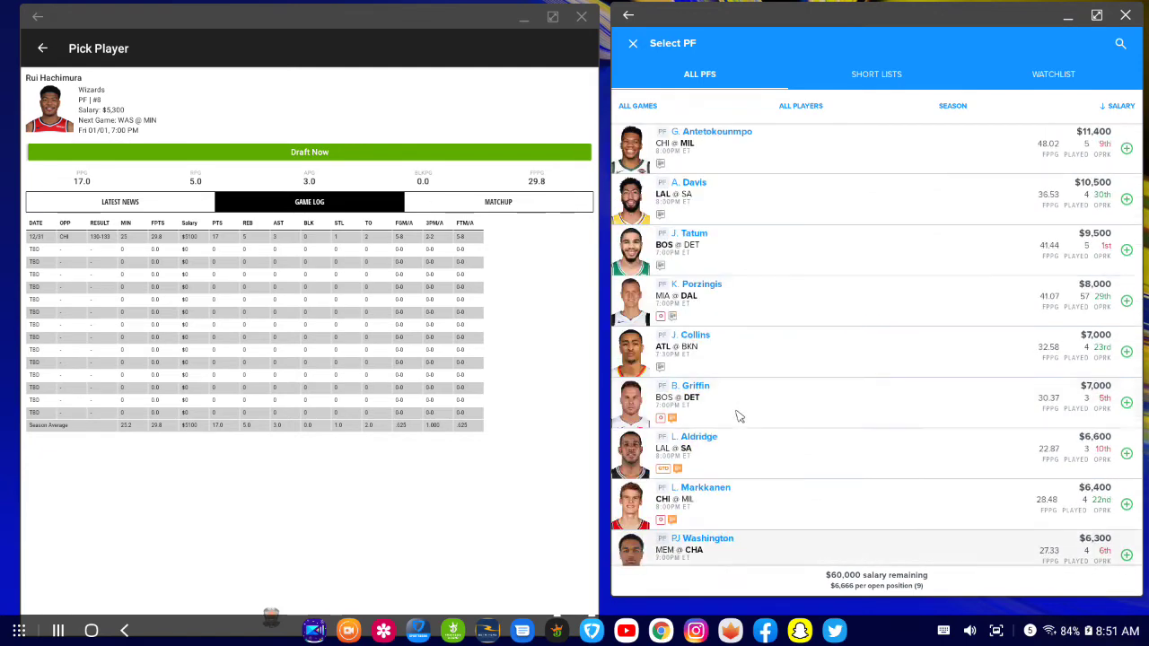
# - Switch from the PF to the SF selection and locate Rui Hachimura among the small forwards
pyautogui.click(633, 44)
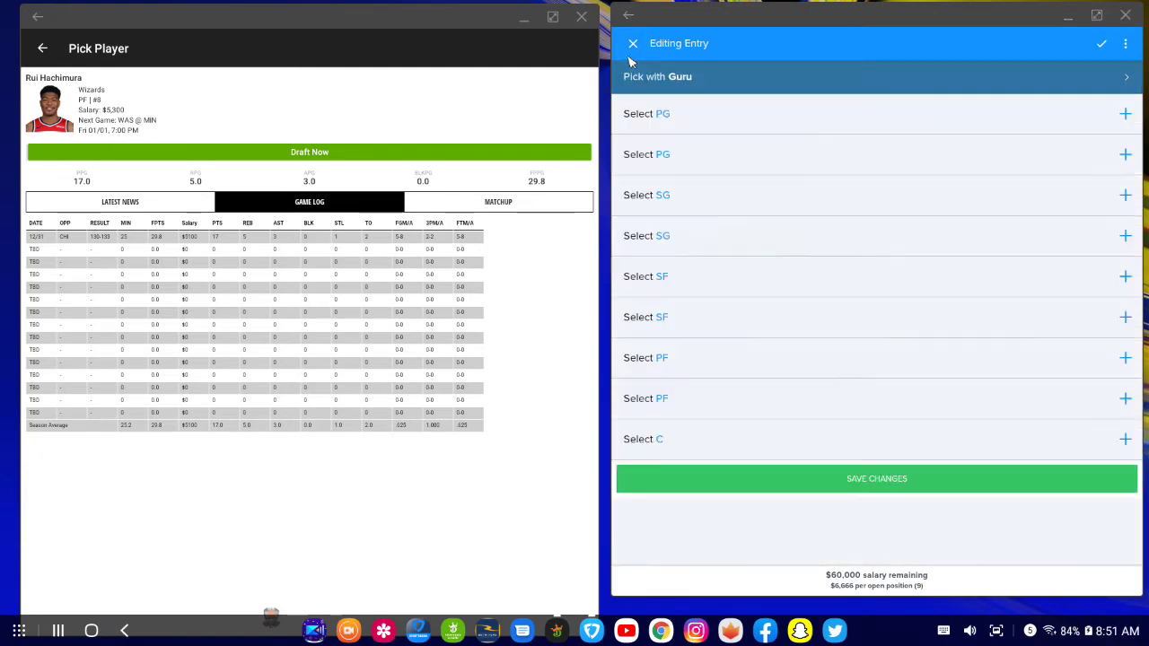
pyautogui.click(662, 277)
pyautogui.scroll(-5, 713, 413)
pyautogui.scroll(-8, 716, 419)
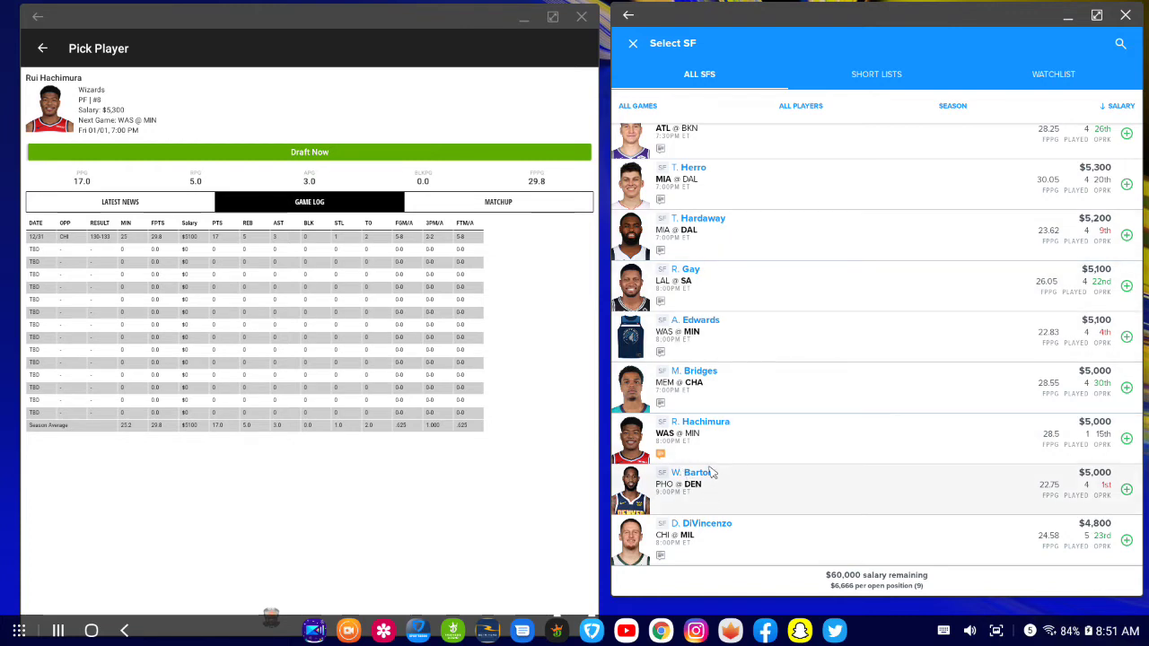
# - Leave Hachimura's details in DraftKings and review the higher-salary players in the WAS @ MIN list
pyautogui.click(42, 48)
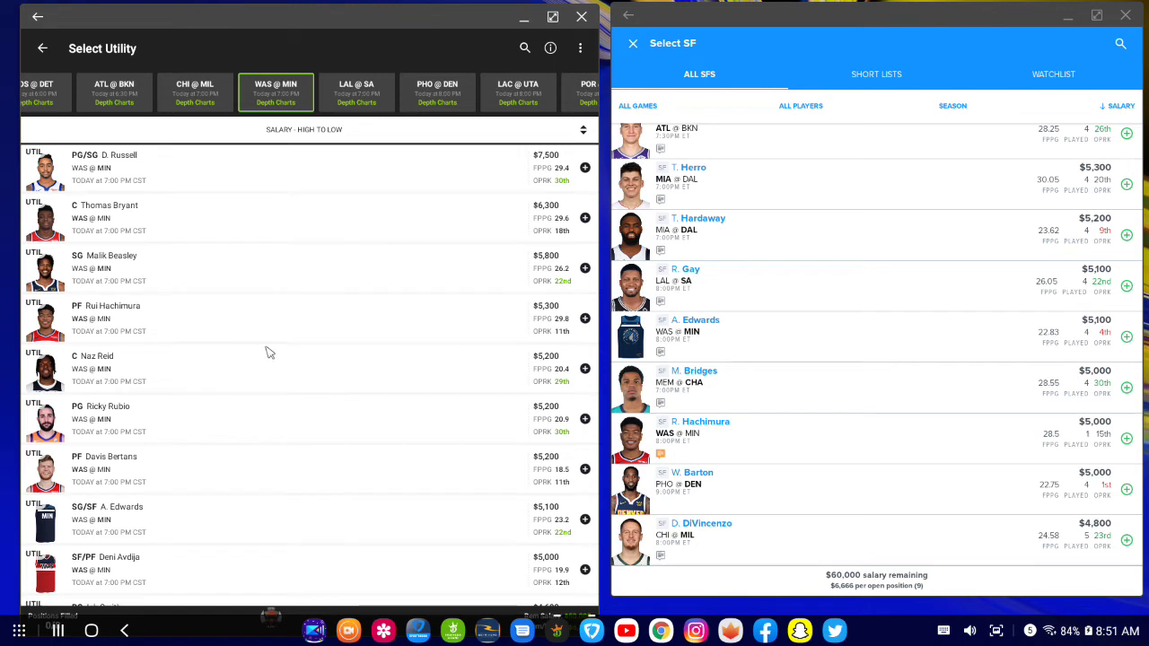
pyautogui.scroll(3, 65, 235)
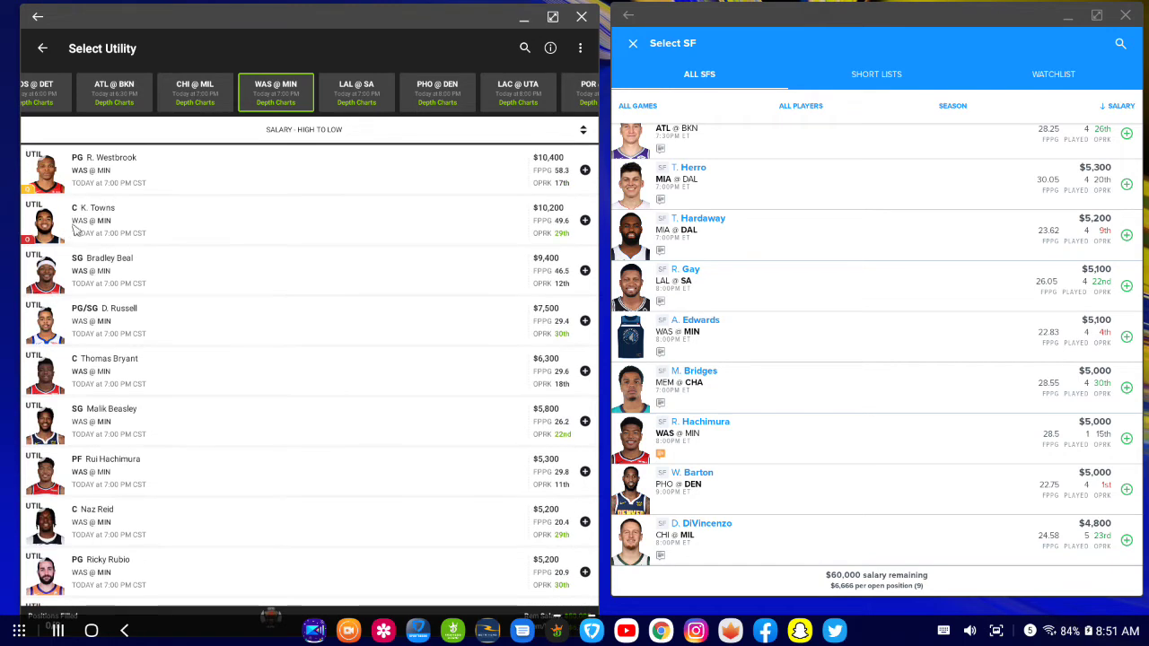
pyautogui.scroll(-1, 78, 225)
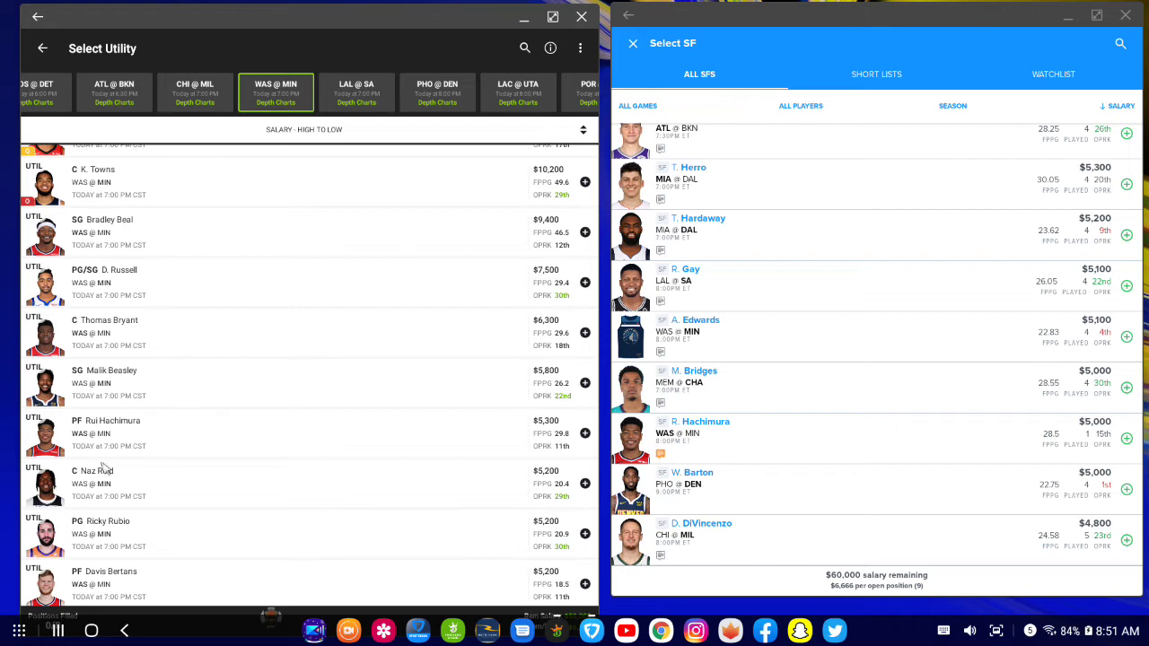
pyautogui.scroll(-1, 57, 244)
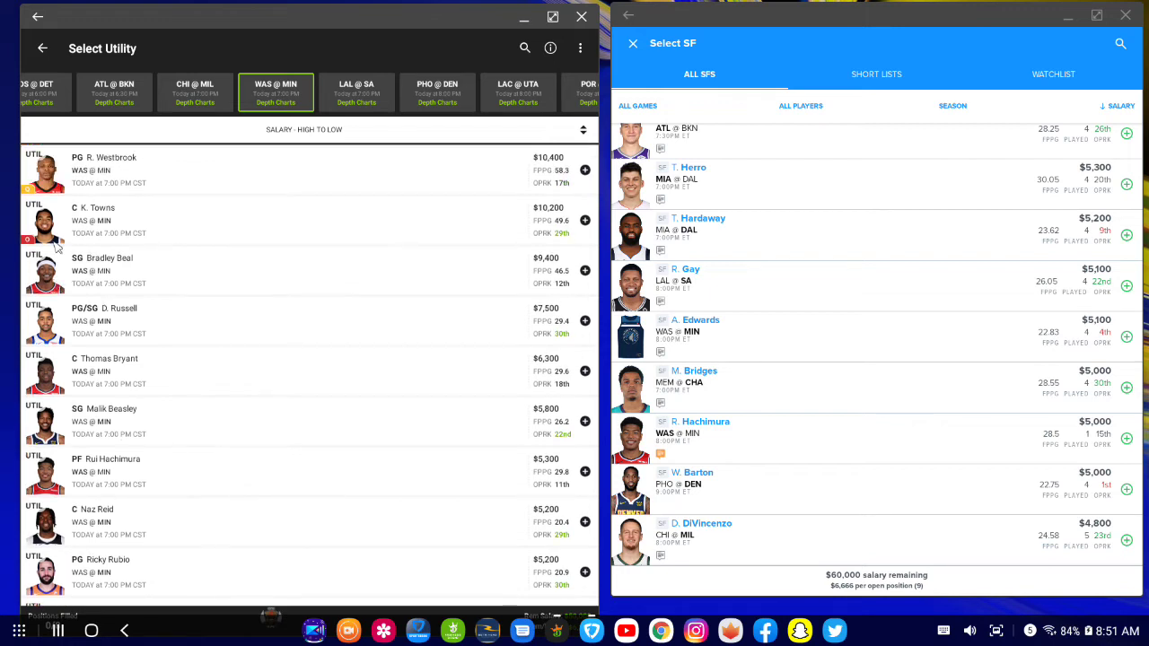
pyautogui.scroll(-1, 56, 251)
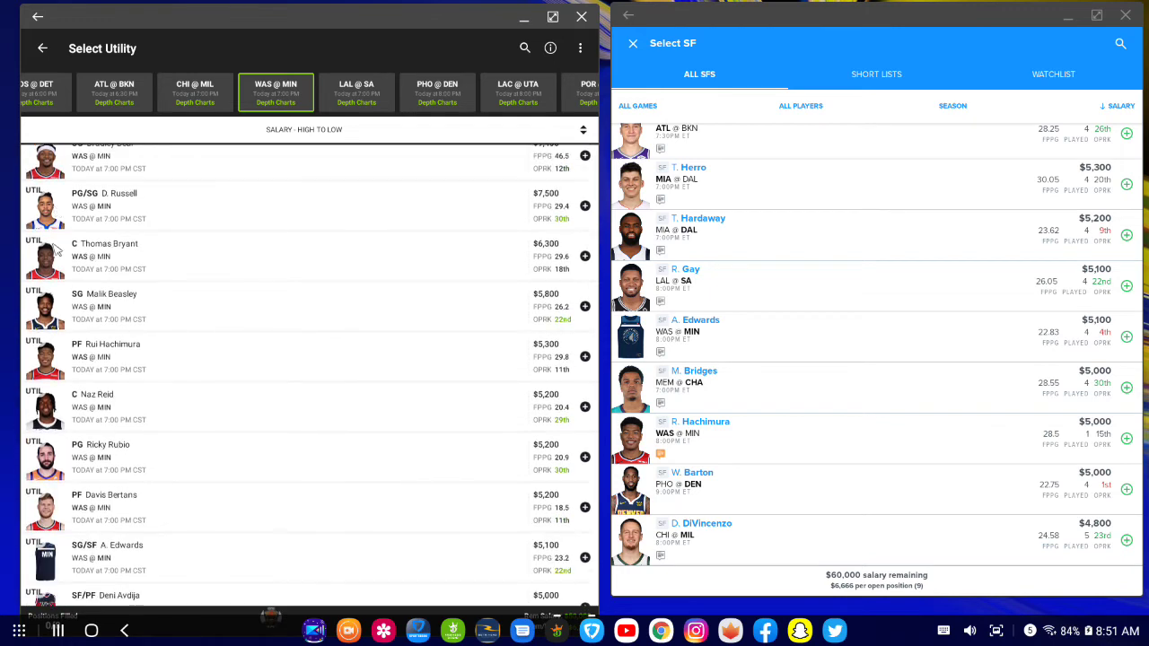
# - Open D'Angelo Russell's player details from the DraftKings WAS @ MIN list and show his game log
pyautogui.scroll(1, 57, 251)
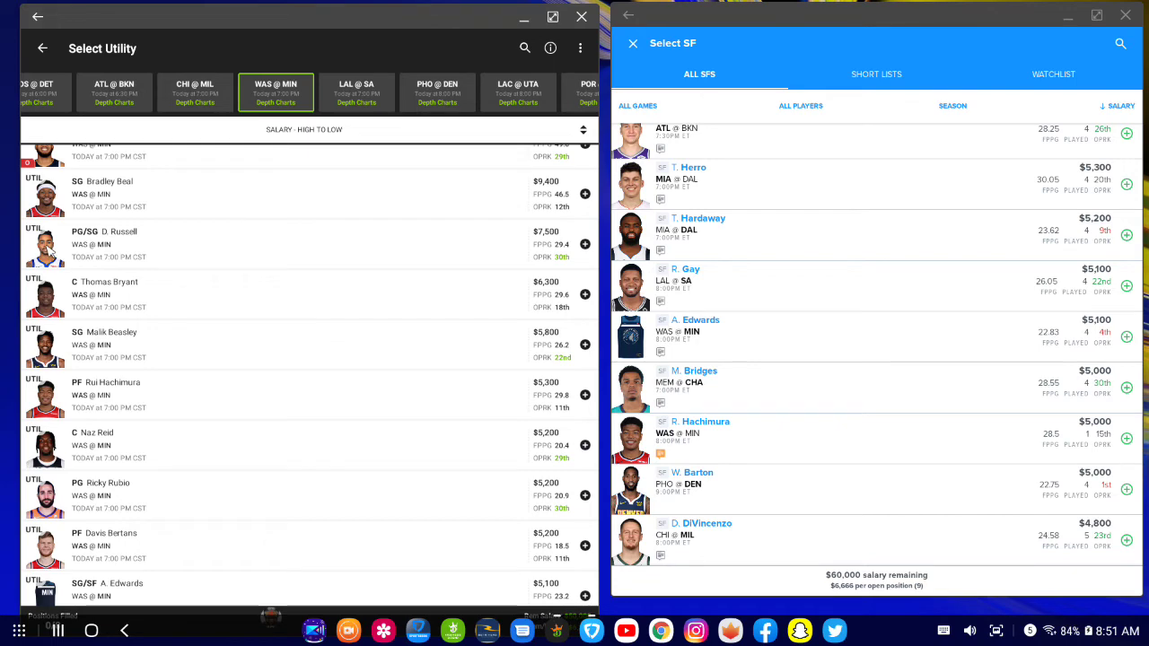
pyautogui.click(50, 253)
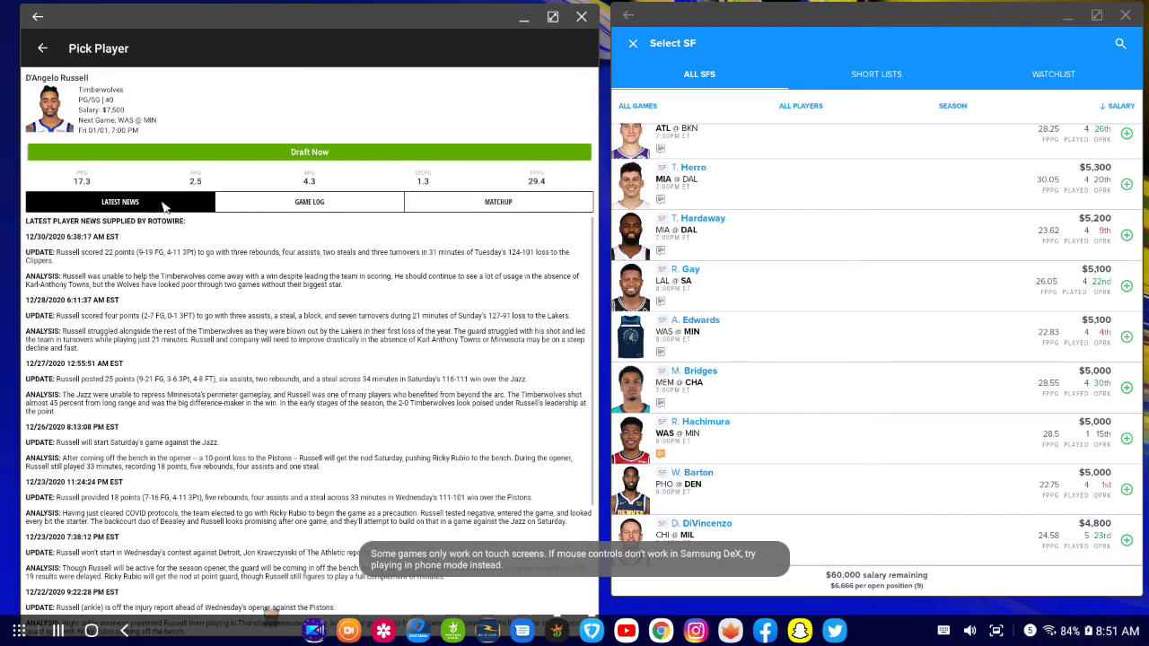
pyautogui.click(250, 212)
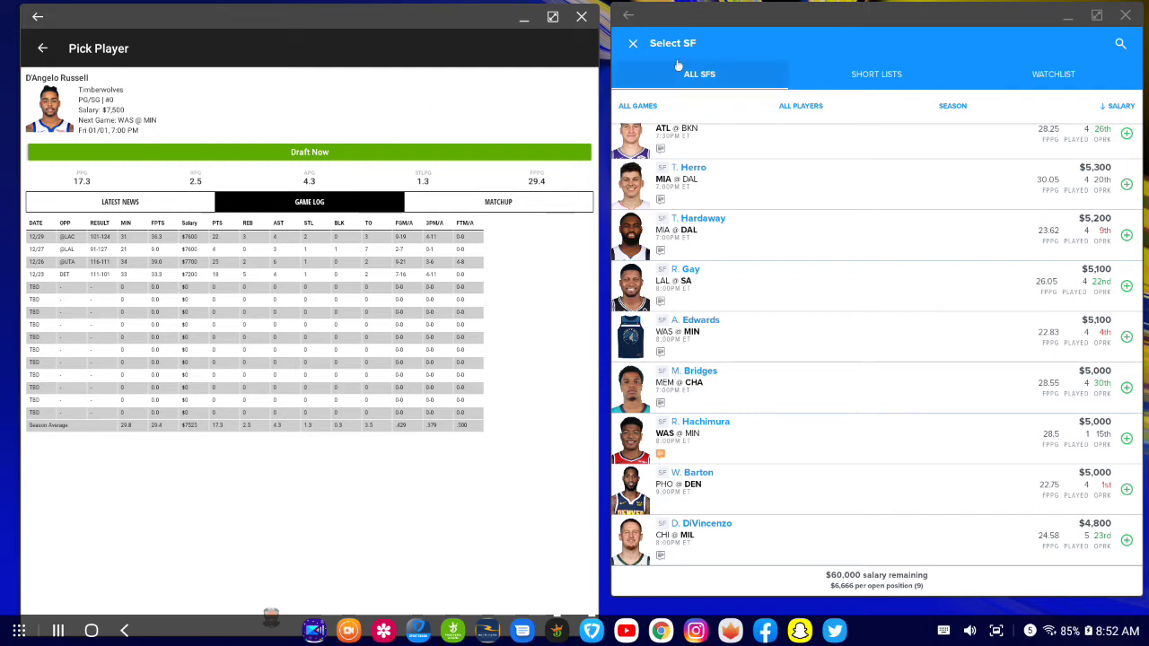
# - Switch FanDuel from the SF to the SG selection and locate D'Angelo Russell among the shooting guards
pyautogui.click(633, 44)
pyautogui.click(731, 211)
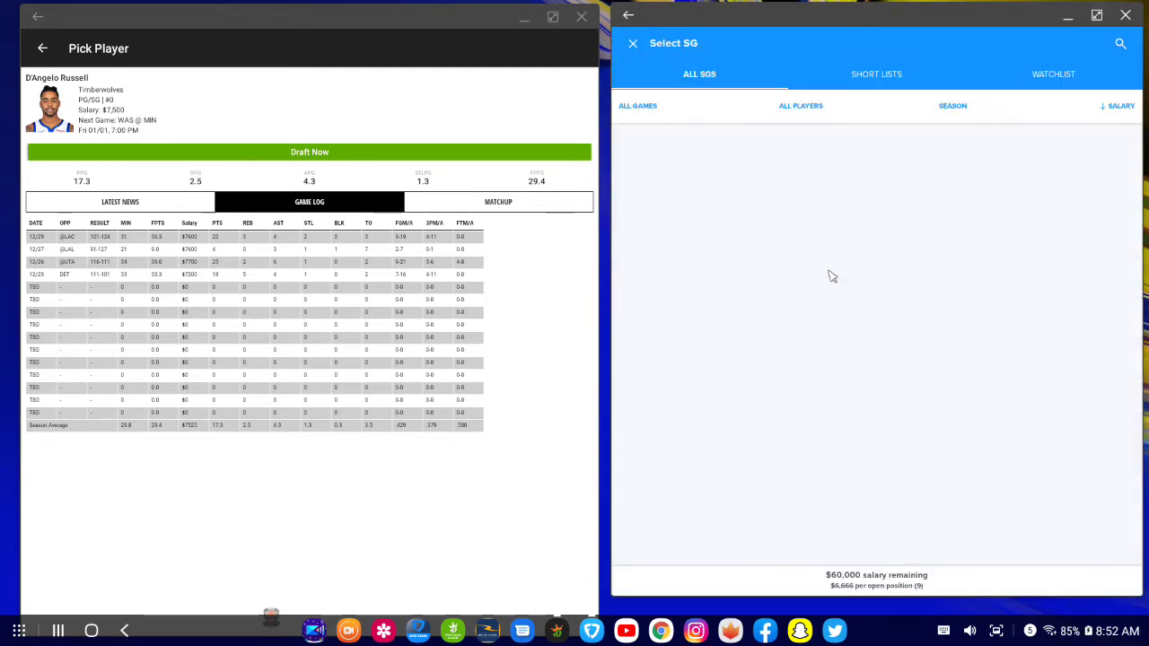
pyautogui.scroll(-1, 952, 406)
pyautogui.scroll(1, 940, 415)
pyautogui.scroll(-4, 941, 414)
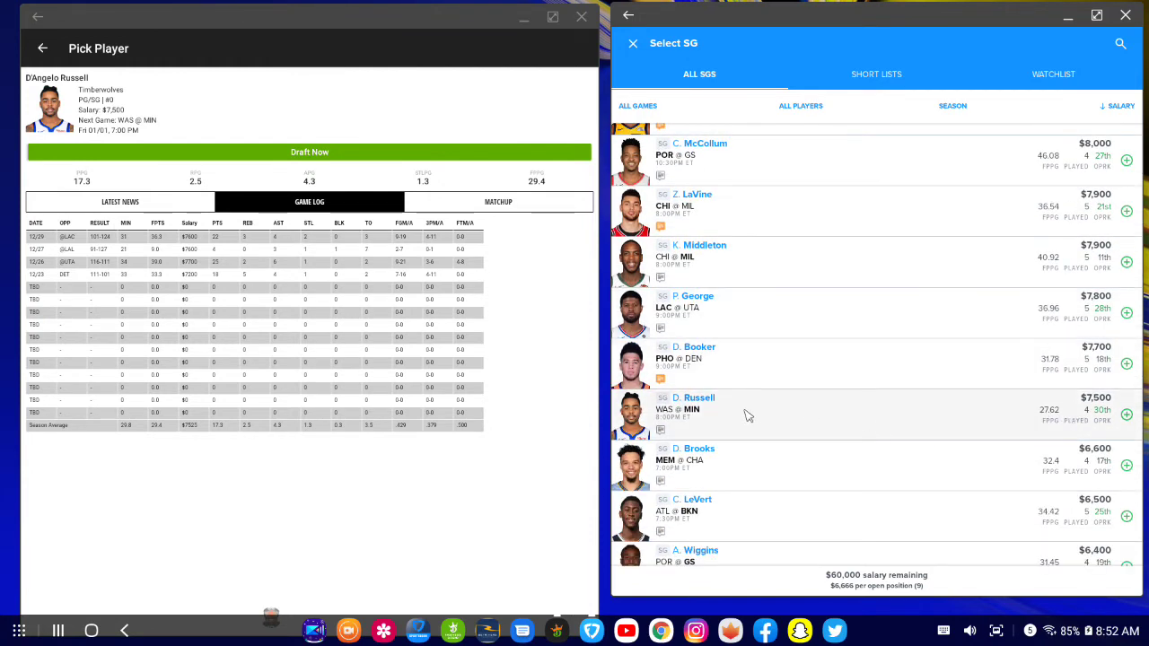
# - Return to the DraftKings WAS @ MIN list and show Ricky Rubio's game log
pyautogui.click(41, 49)
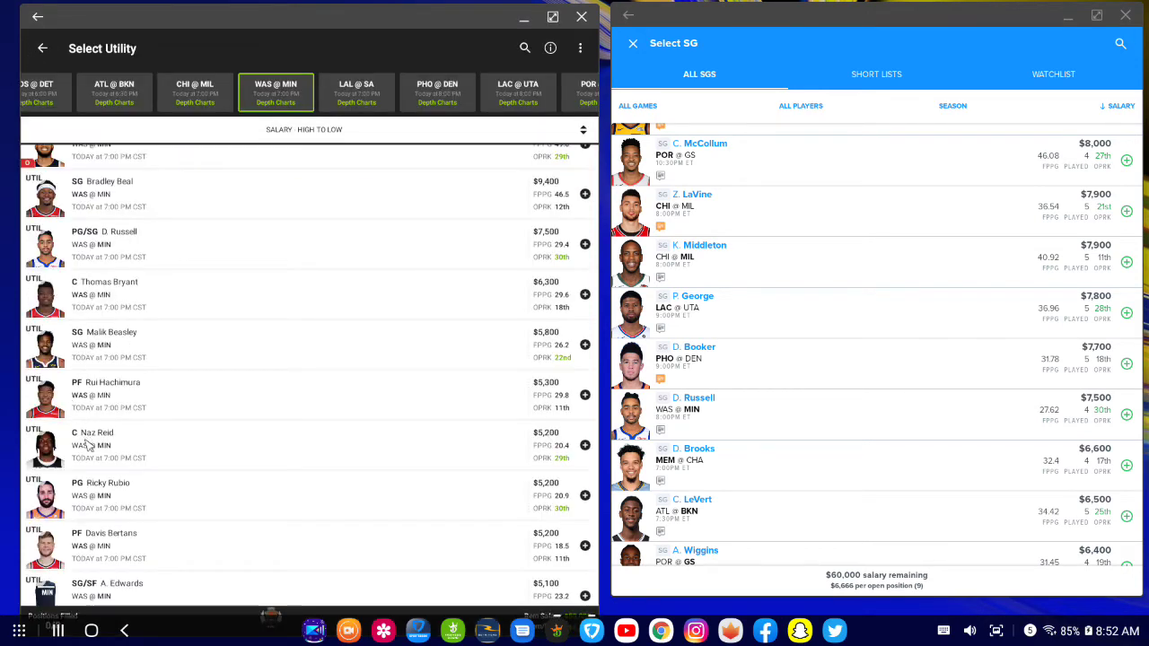
pyautogui.scroll(-2, 87, 445)
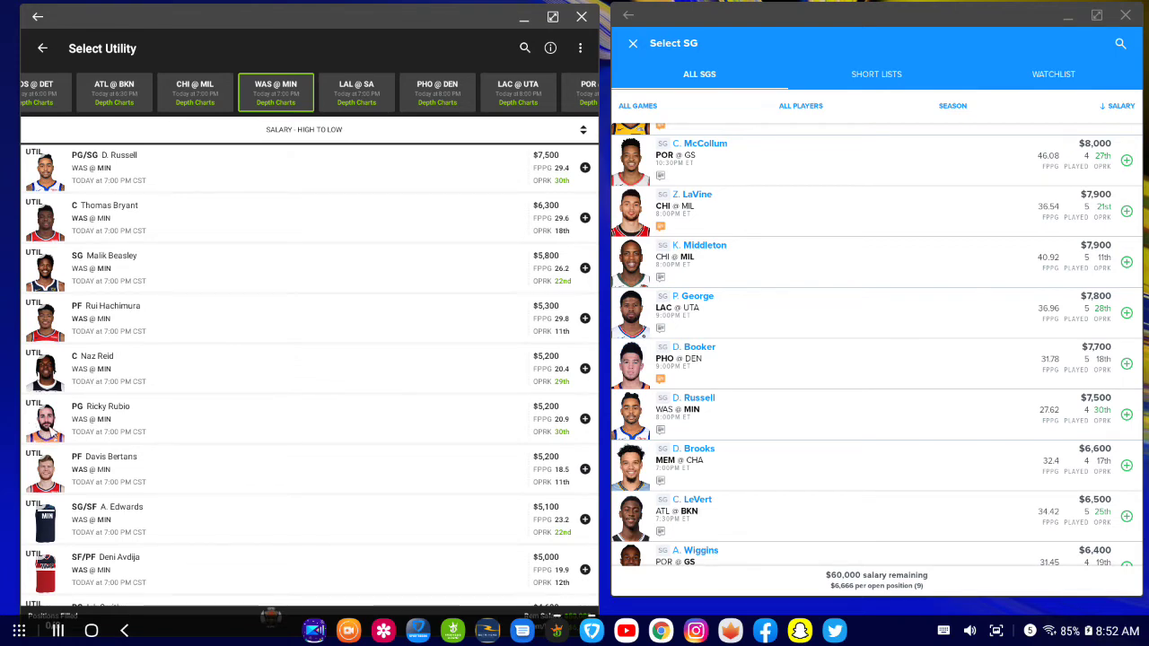
pyautogui.click(305, 418)
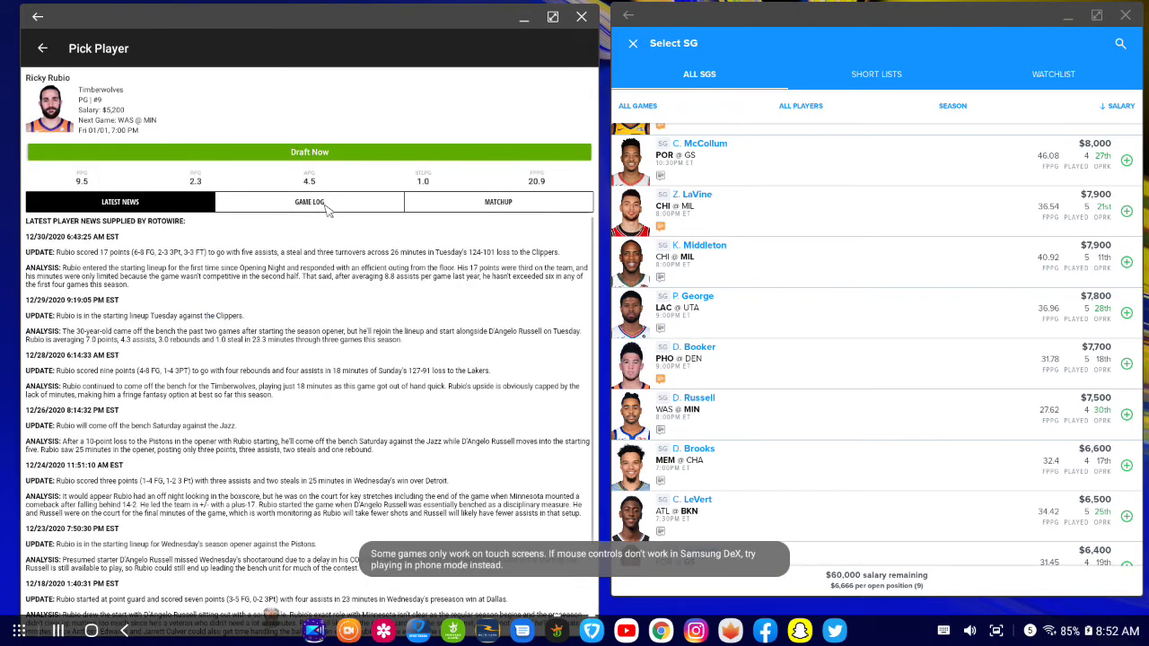
pyautogui.click(322, 205)
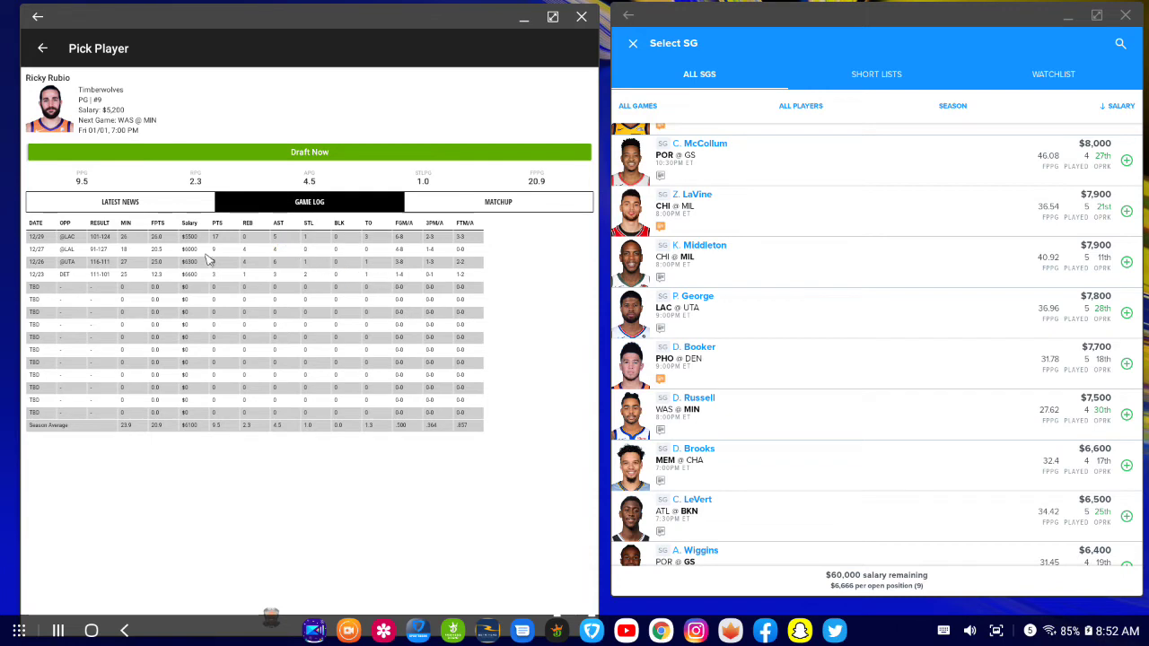
# - Switch FanDuel from the SG to the PG selection and locate Ricky Rubio among the point guards
pyautogui.click(634, 49)
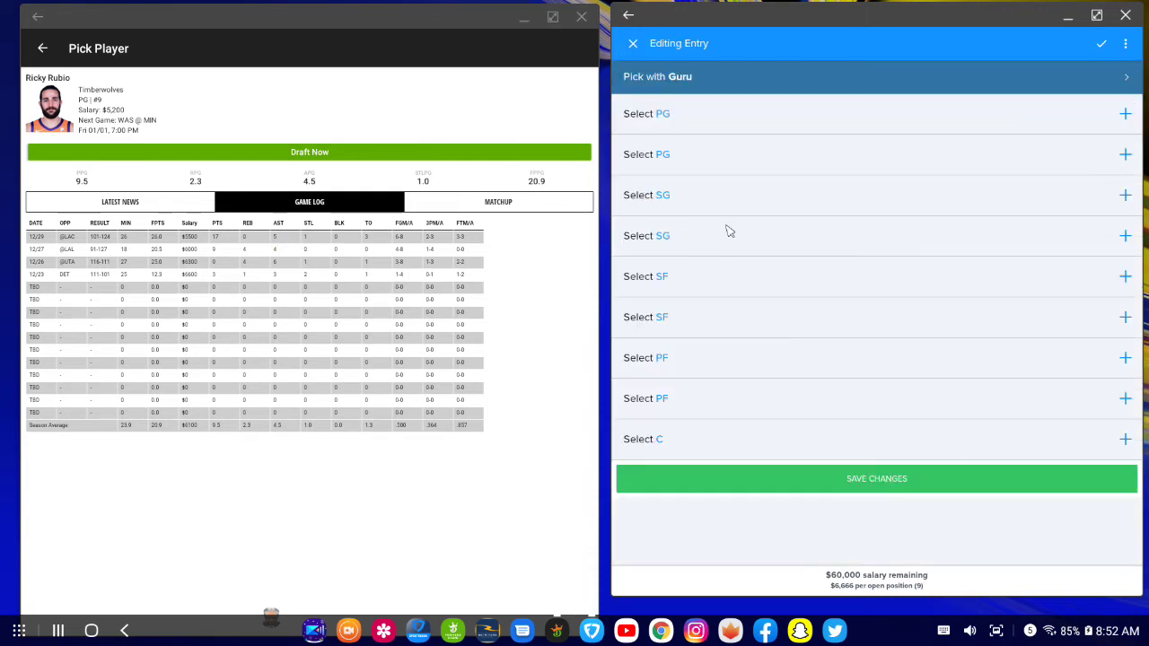
pyautogui.click(732, 159)
pyautogui.scroll(-6, 744, 403)
pyautogui.scroll(-5, 744, 422)
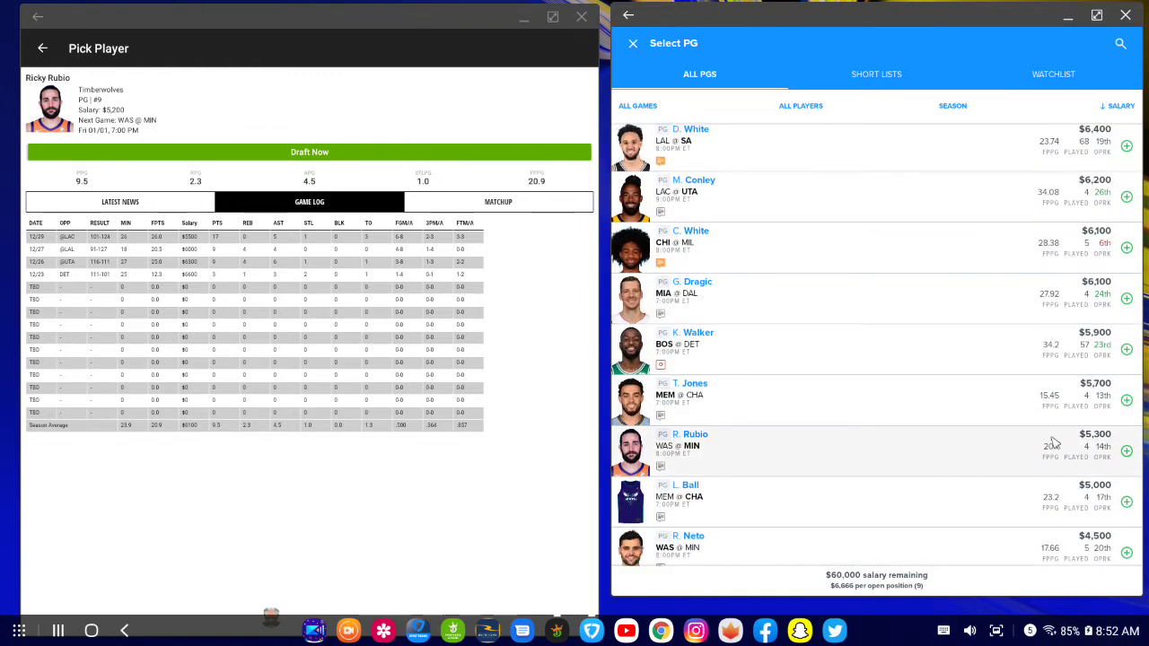
# - Leave Rubio's details in DraftKings and show Thomas Bryant's game log from the WAS @ MIN list
pyautogui.click(43, 48)
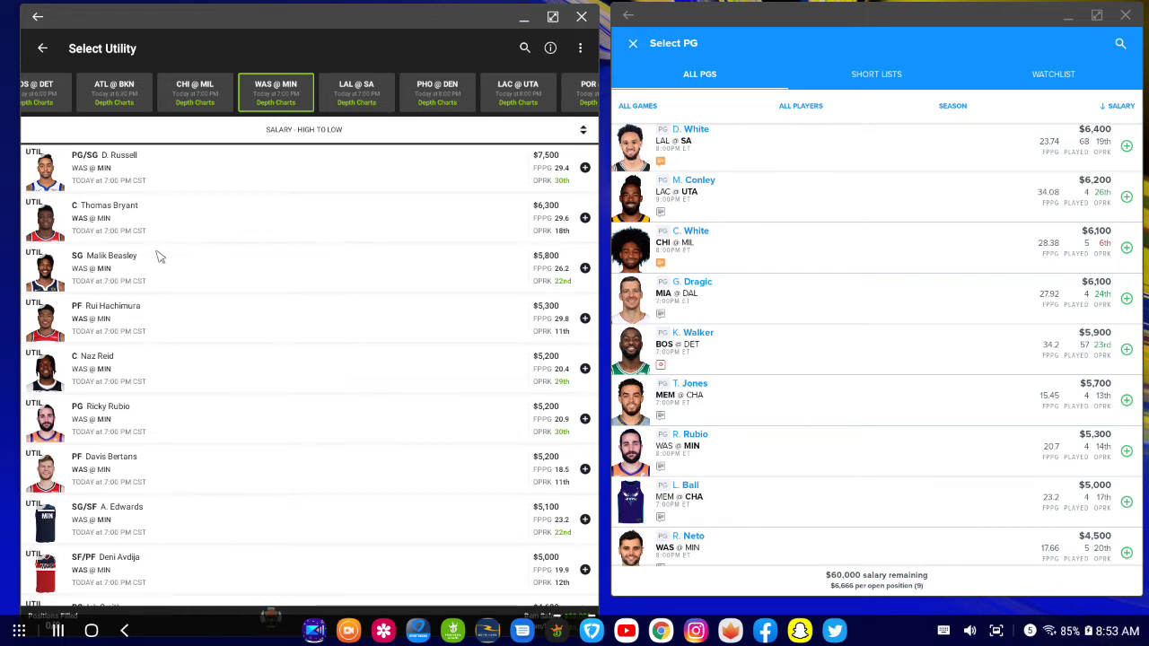
pyautogui.scroll(3, 157, 257)
pyautogui.scroll(-2, 161, 241)
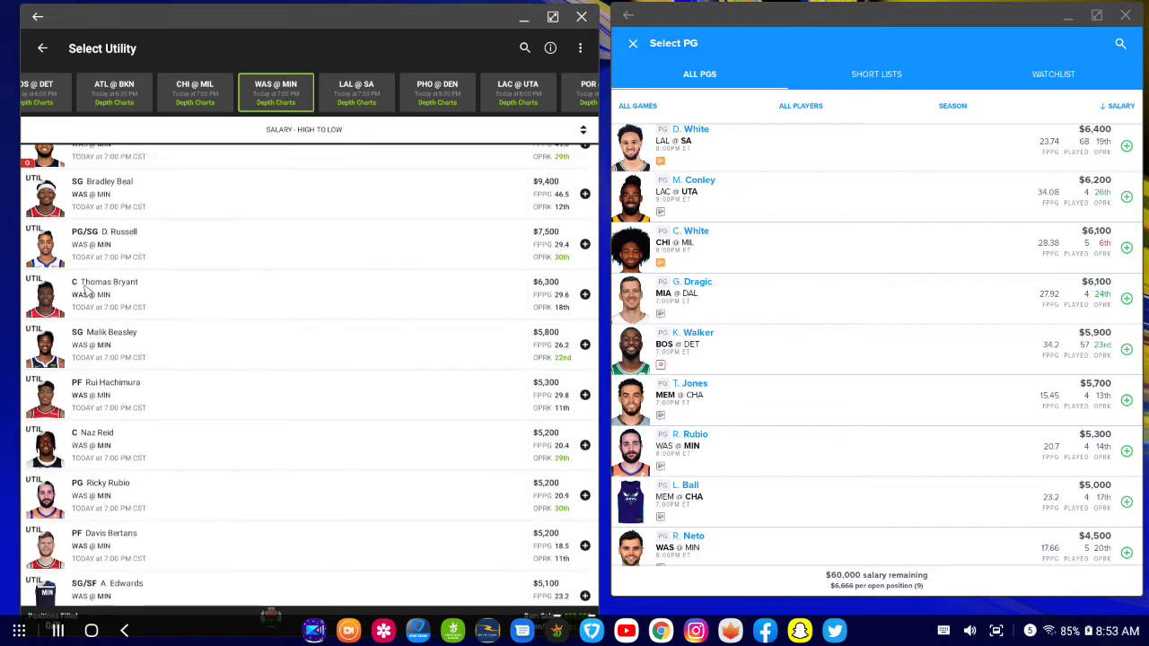
pyautogui.click(45, 304)
pyautogui.click(247, 201)
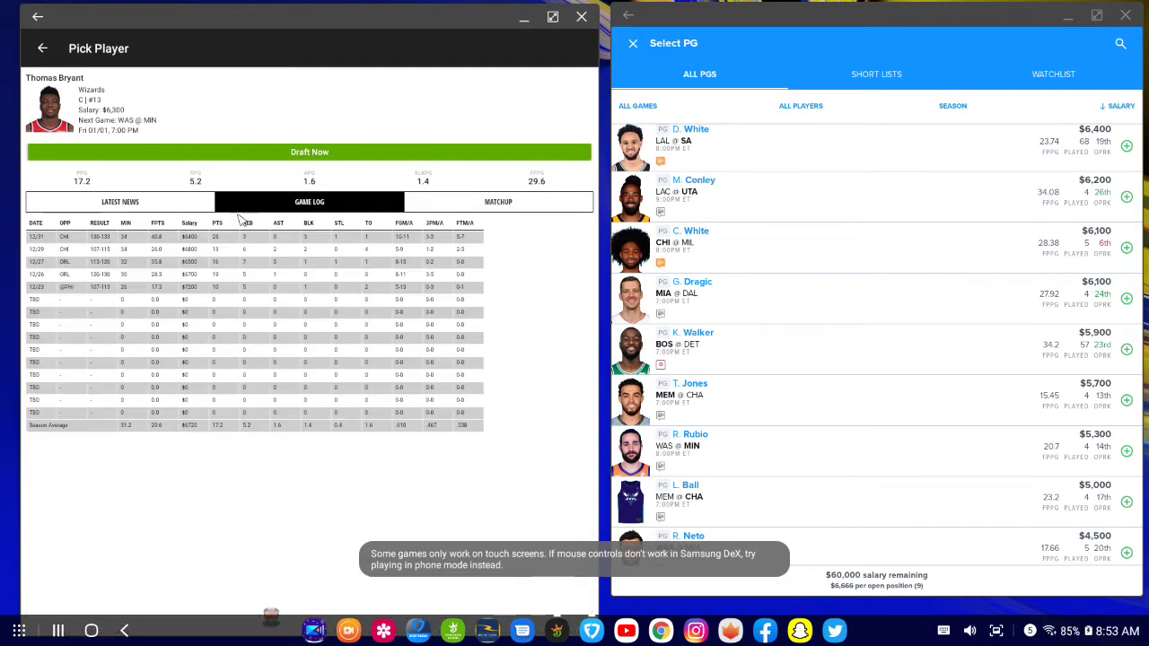
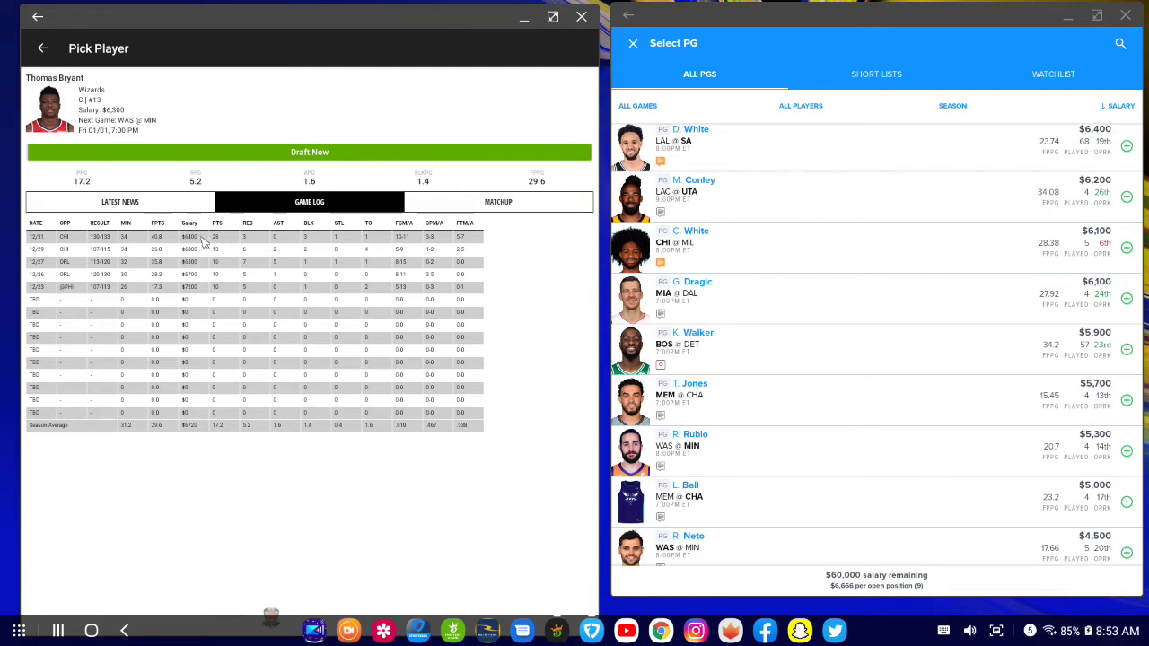
# - Close Bryant's details in DraftKings, then switch FanDuel to the C selection and locate Thomas Bryant
pyautogui.click(42, 50)
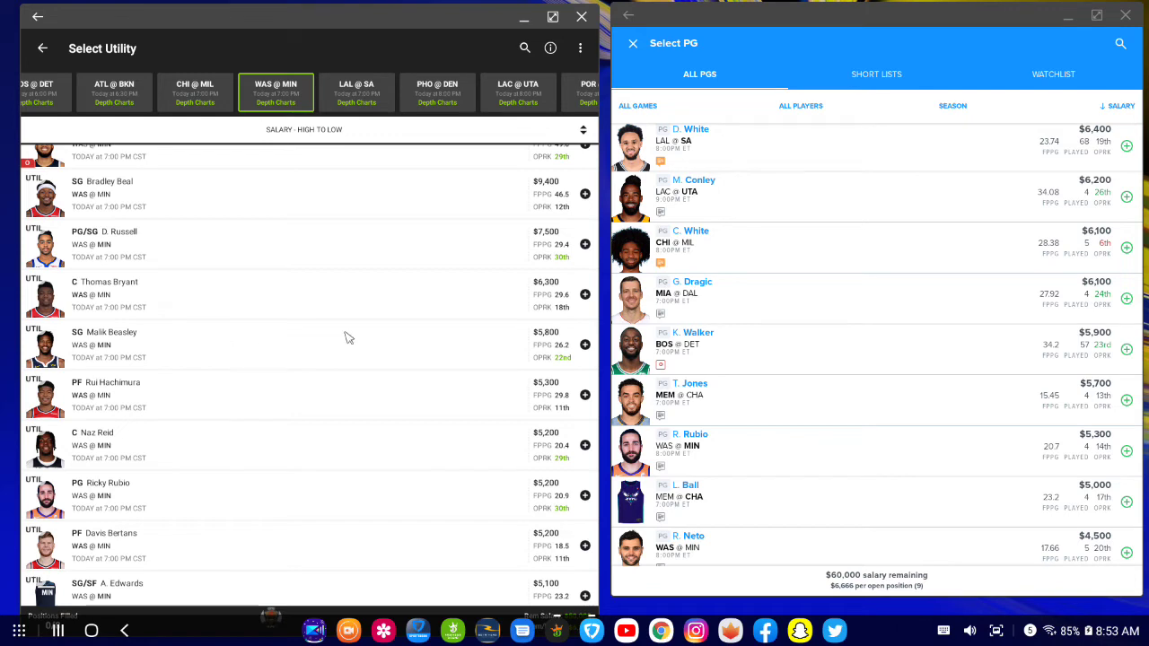
pyautogui.click(632, 43)
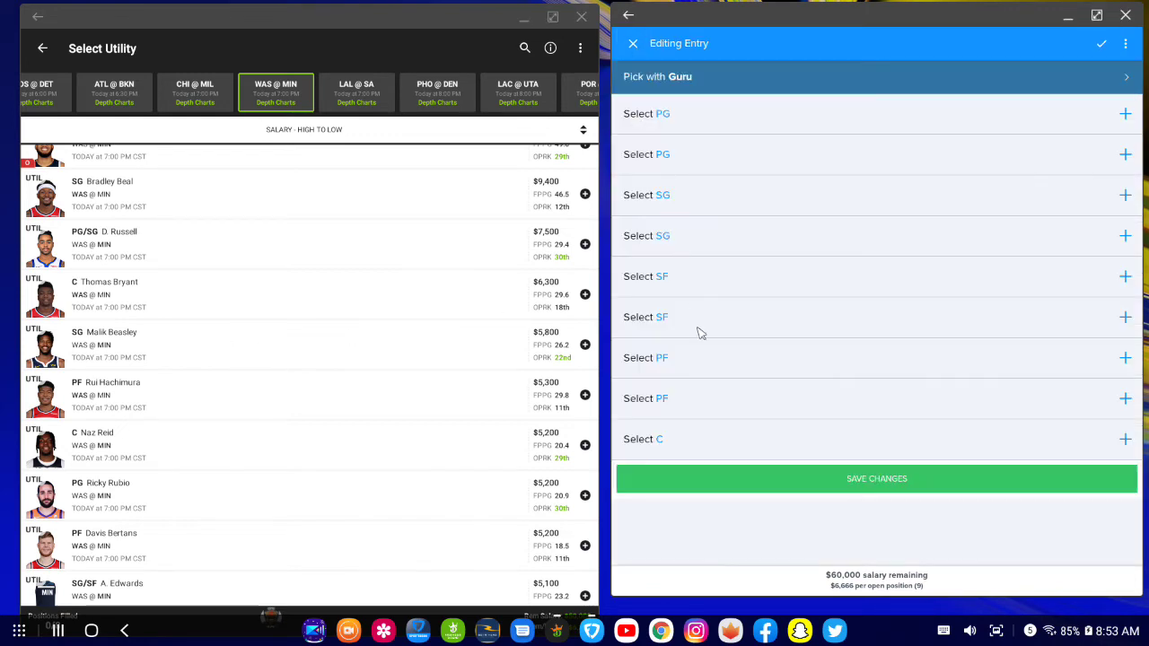
pyautogui.click(700, 441)
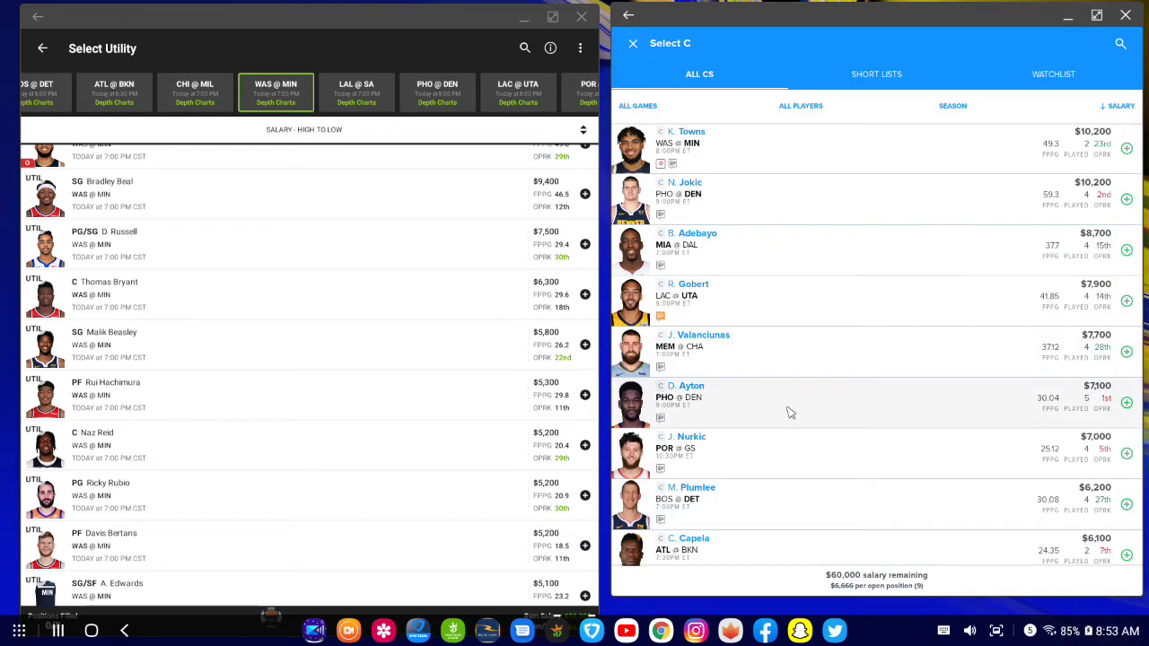
pyautogui.scroll(-3, 789, 412)
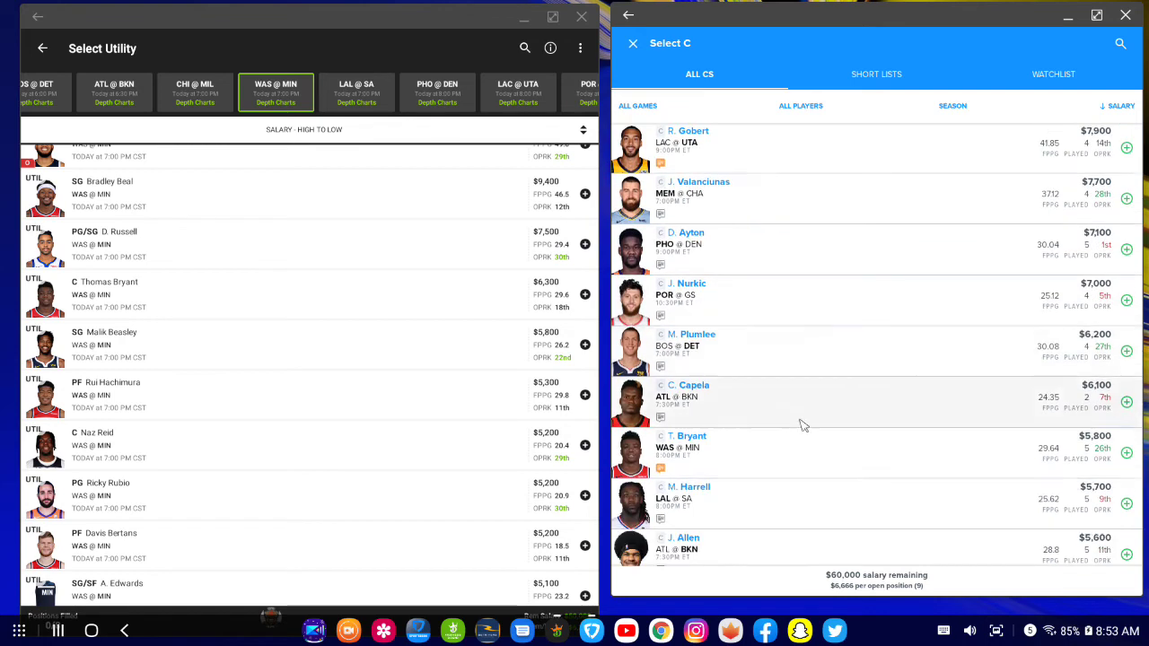
# - Examine the highest-salary centers in the FanDuel C selection, comparing their salaries and opponent ranks
pyautogui.scroll(3, 915, 427)
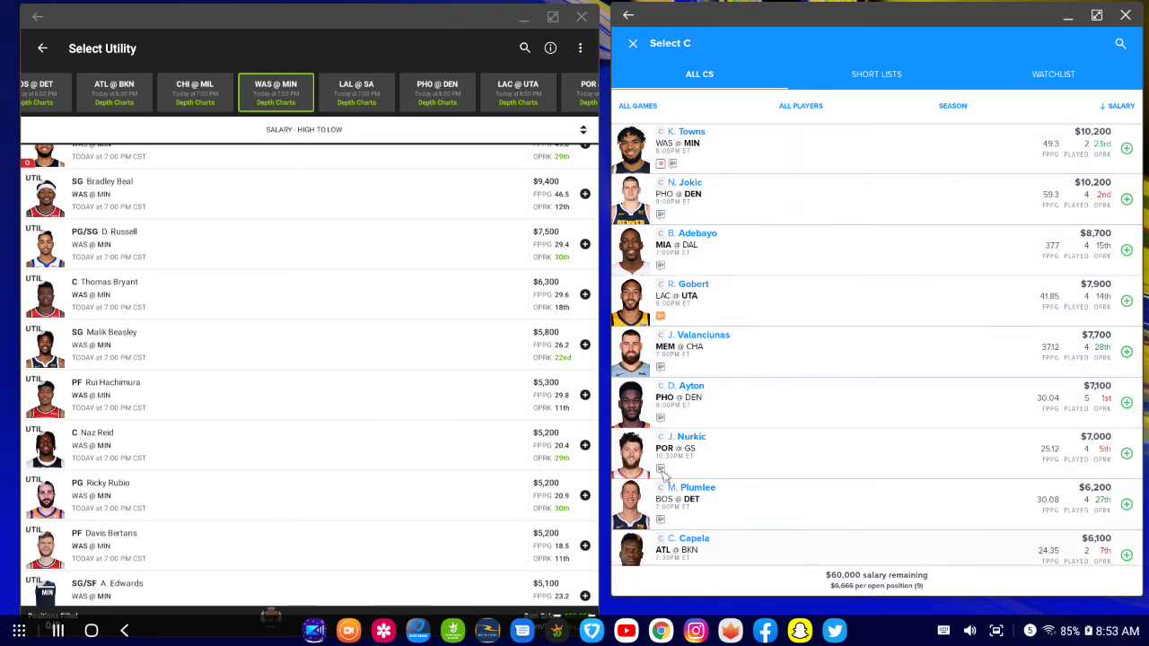
pyautogui.scroll(-1, 697, 375)
pyautogui.scroll(-1, 696, 376)
pyautogui.scroll(2, 697, 375)
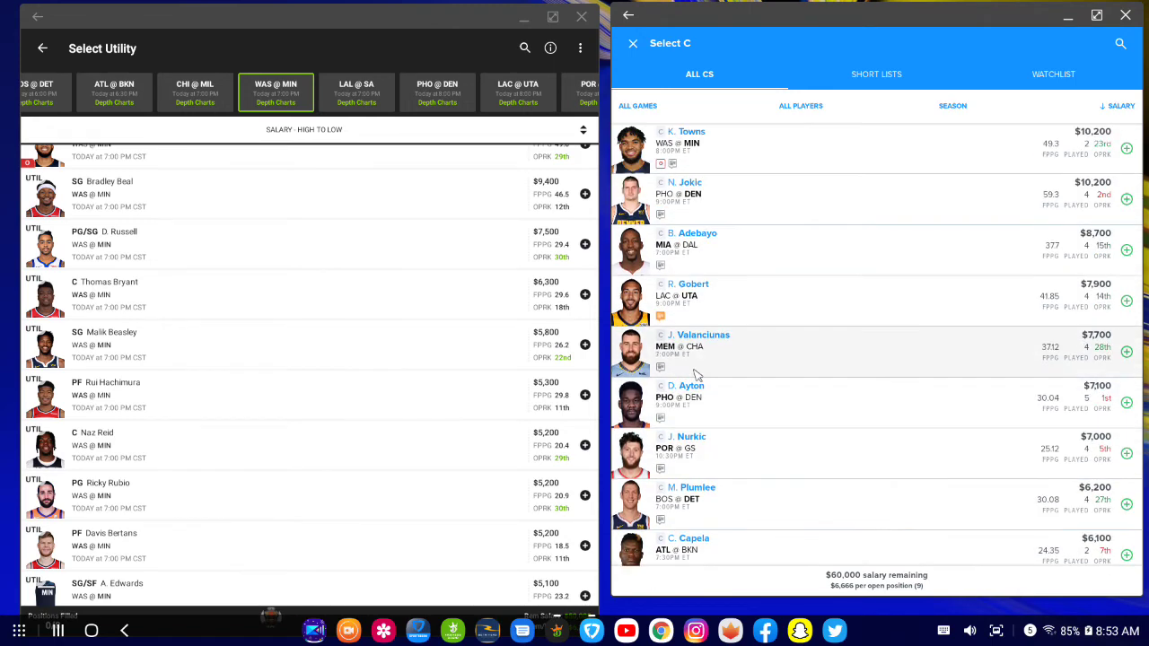
pyautogui.scroll(-1, 684, 352)
pyautogui.scroll(1, 684, 351)
pyautogui.scroll(-2, 684, 352)
pyautogui.scroll(2, 684, 352)
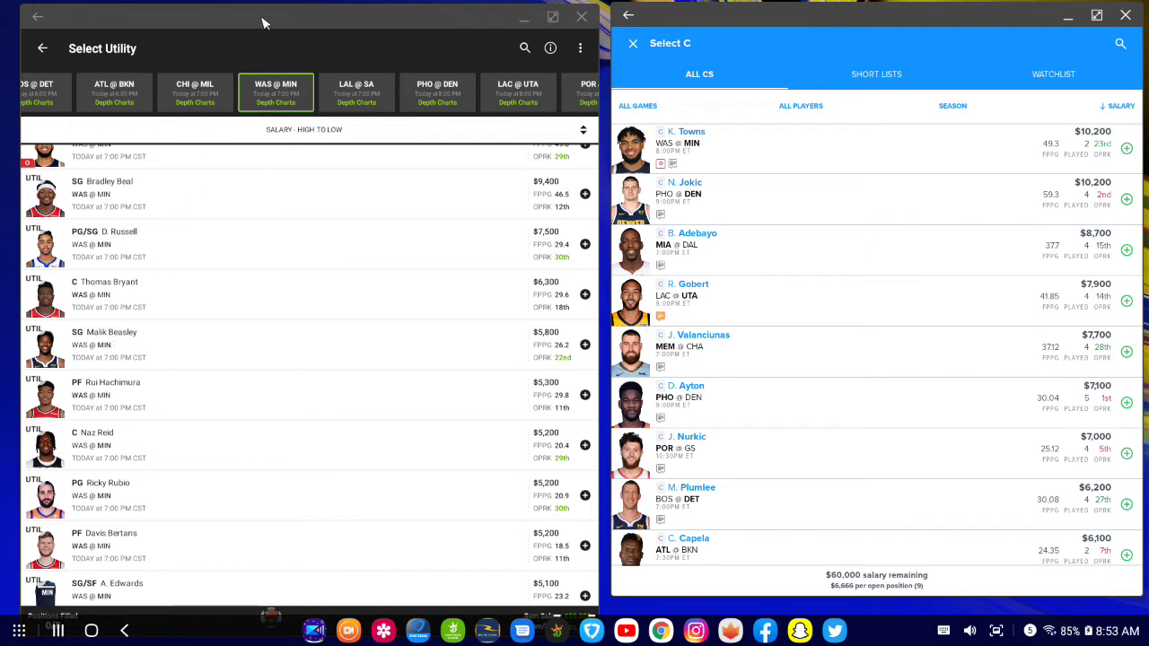
# - Find Anthony Edwards in the DraftKings WAS @ MIN list and show his game log
pyautogui.scroll(-4, 146, 269)
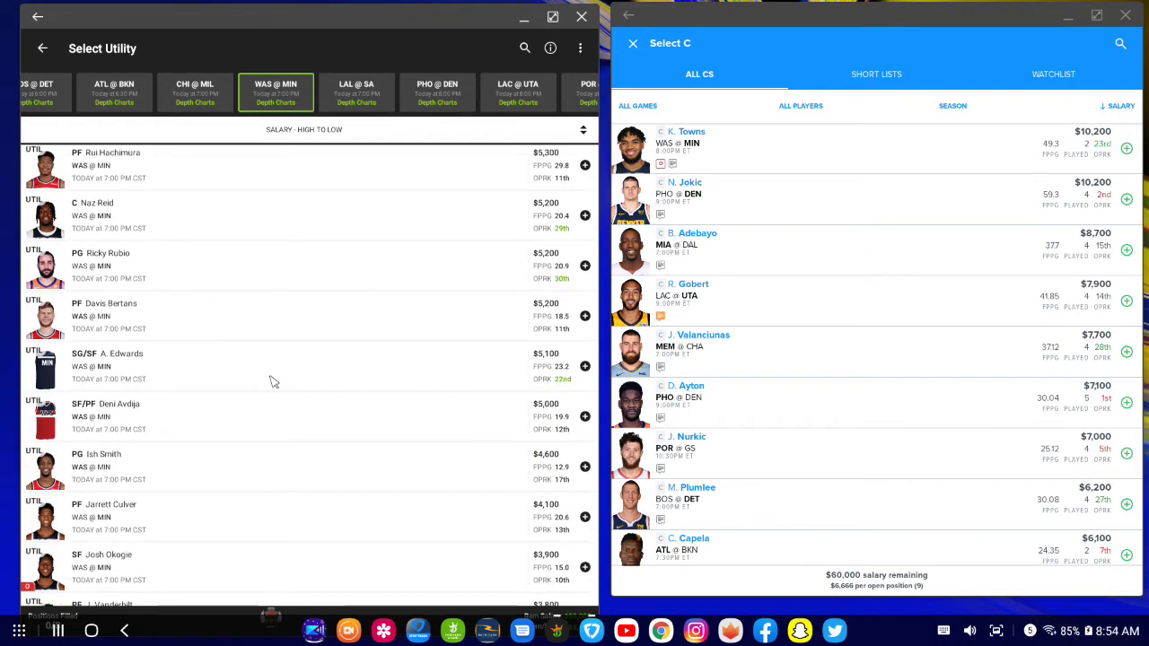
pyautogui.click(52, 369)
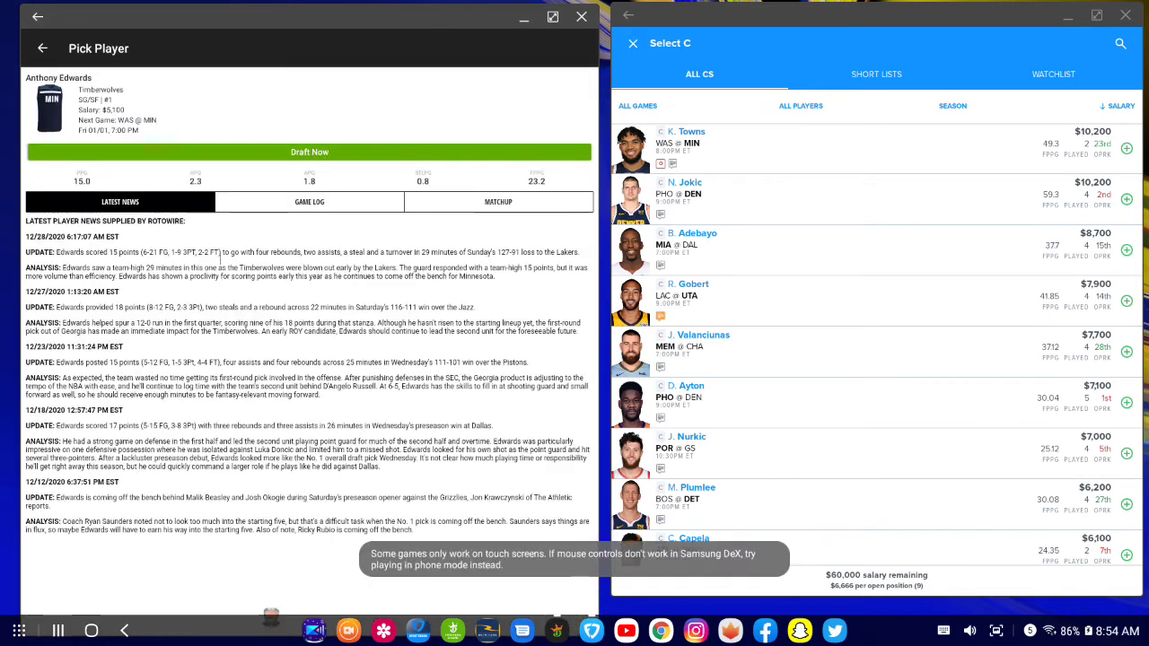
pyautogui.click(273, 207)
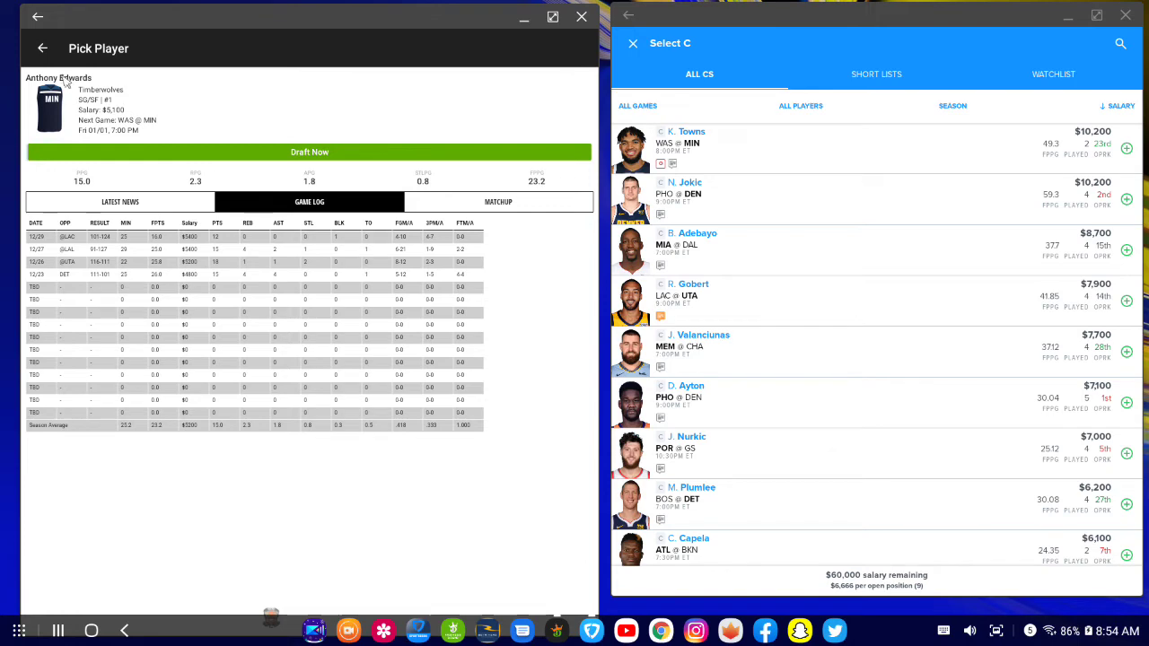
# - Leave Edwards' details, look through the lower-salary WAS @ MIN players and show Raul Neto's game log
pyautogui.click(43, 49)
pyautogui.scroll(-1, 103, 359)
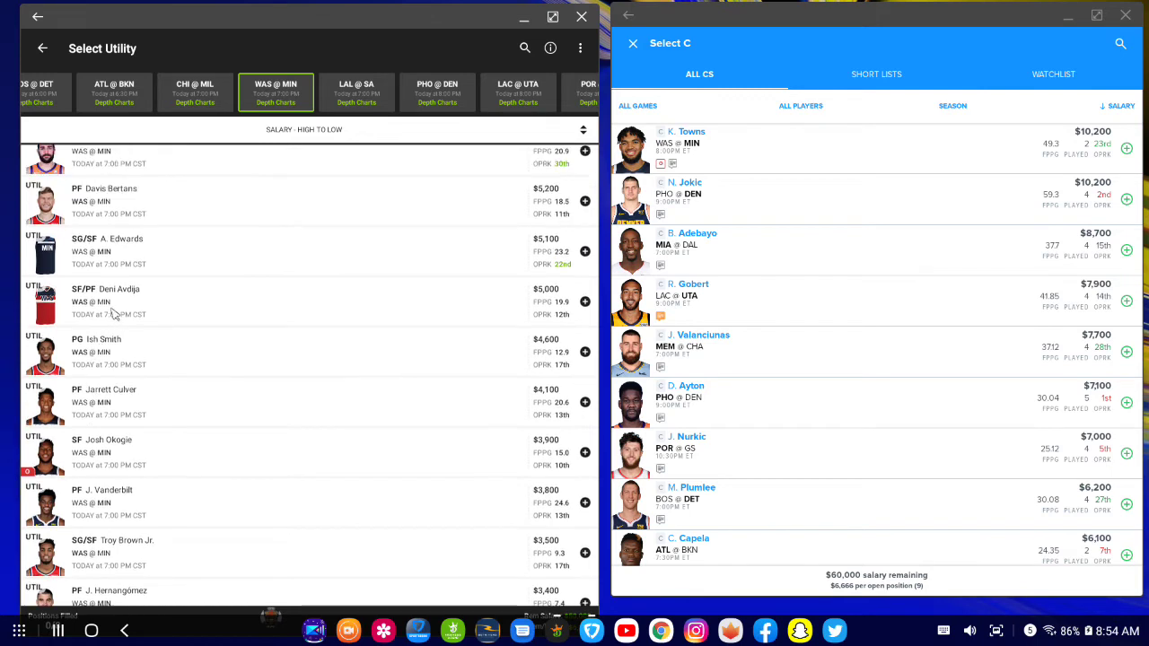
pyautogui.scroll(-2, 113, 312)
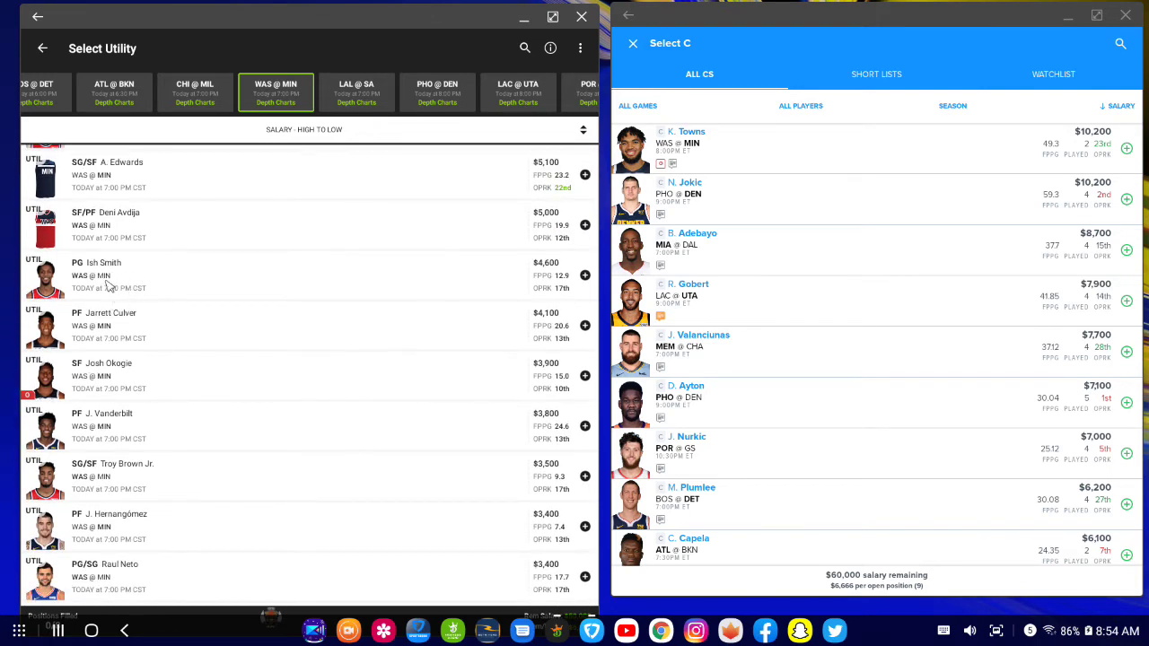
pyautogui.scroll(-6, 106, 284)
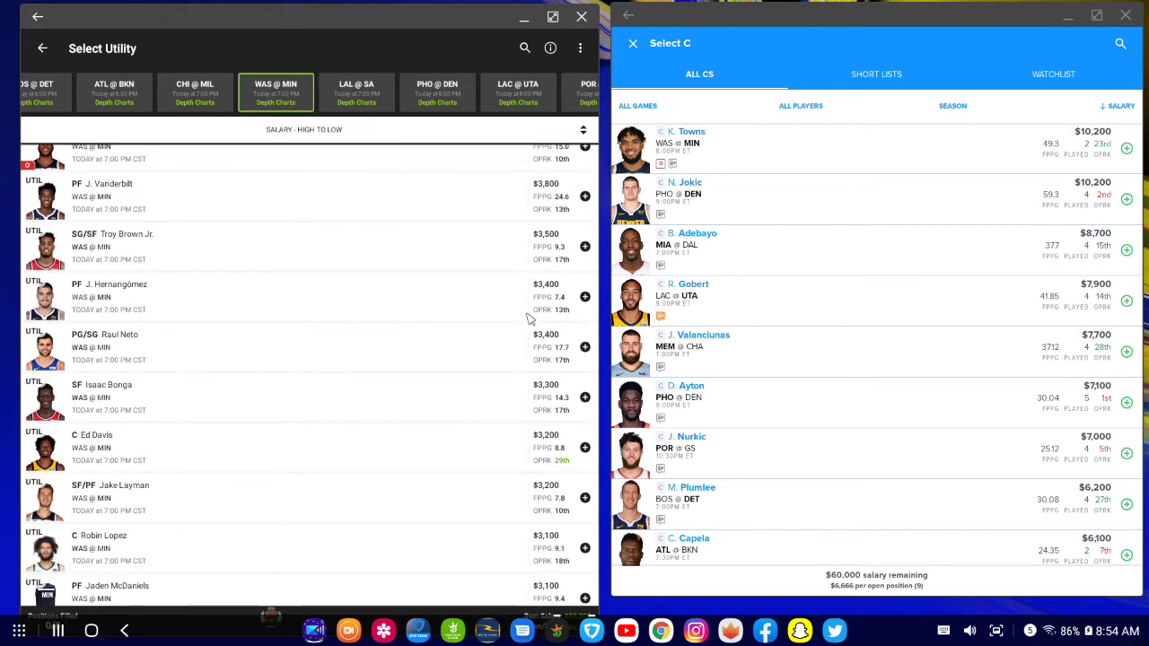
pyautogui.click(42, 344)
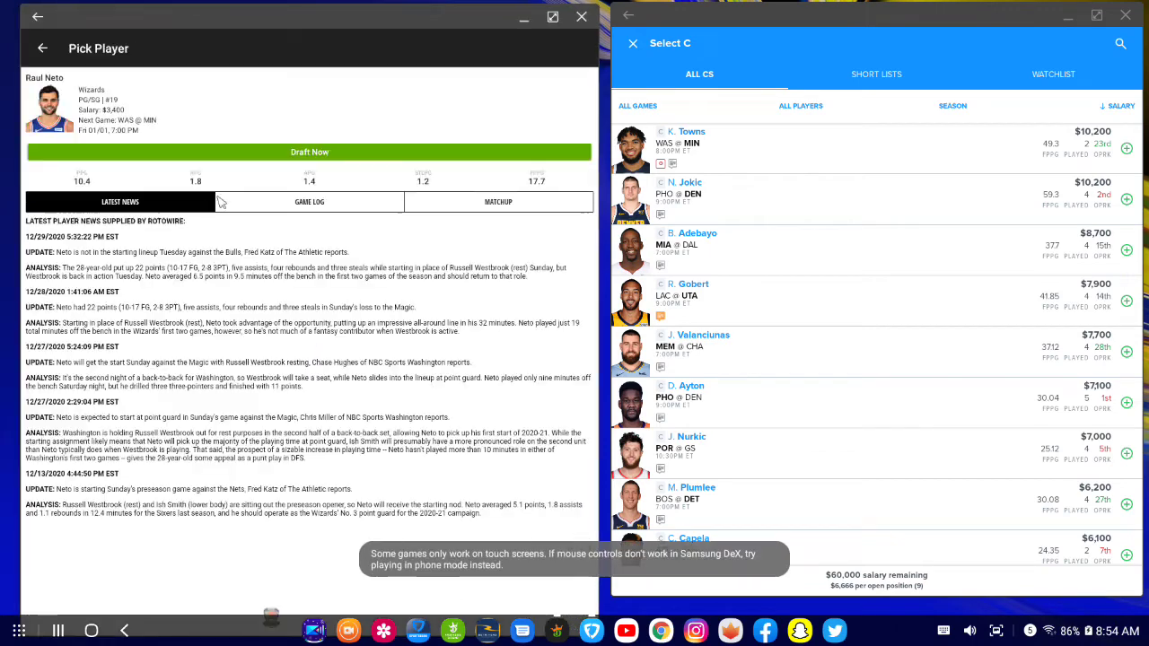
pyautogui.click(260, 201)
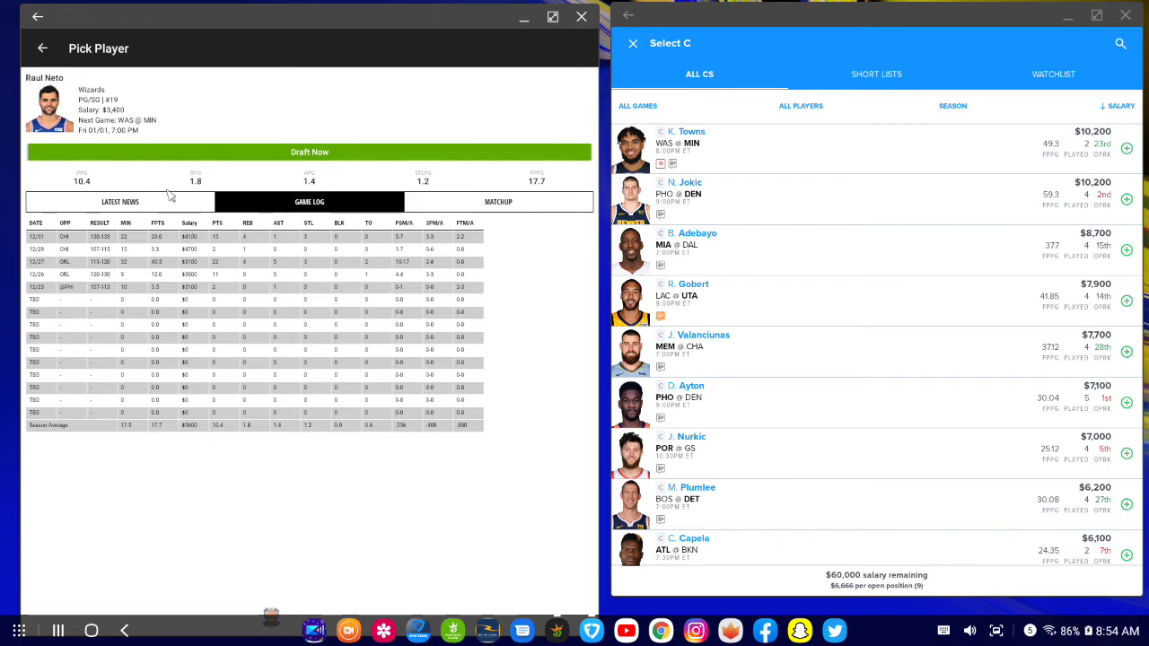
# - Leave Neto's details, switch DraftKings to the LAL @ SA game and review its players by salary
pyautogui.click(42, 48)
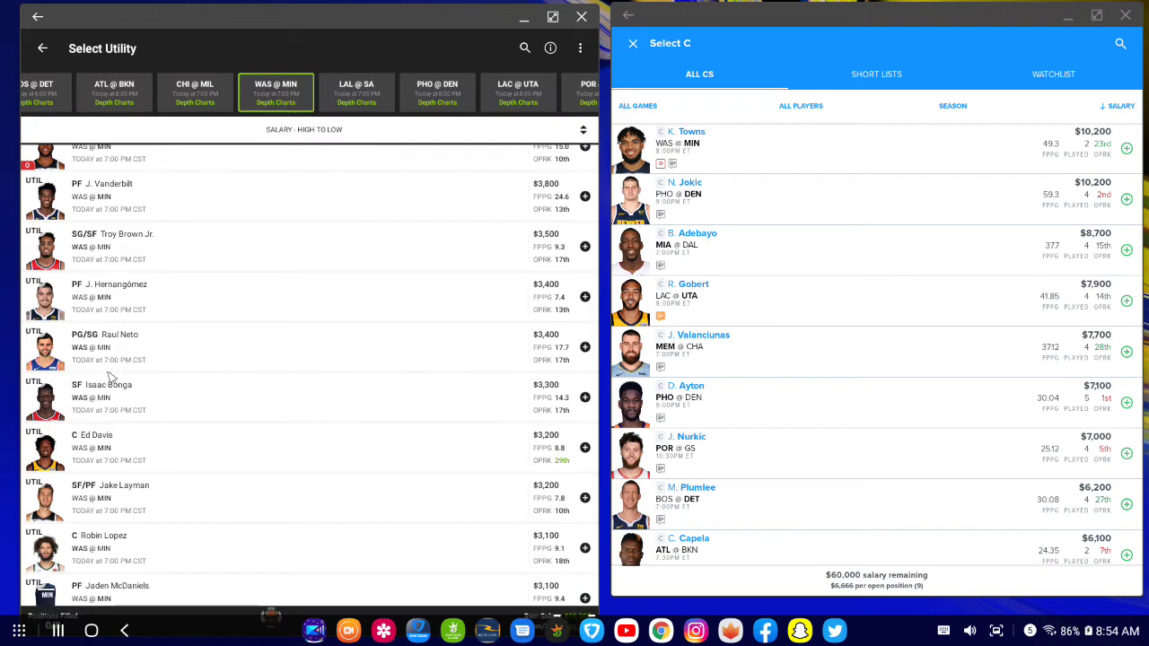
pyautogui.scroll(15, 150, 367)
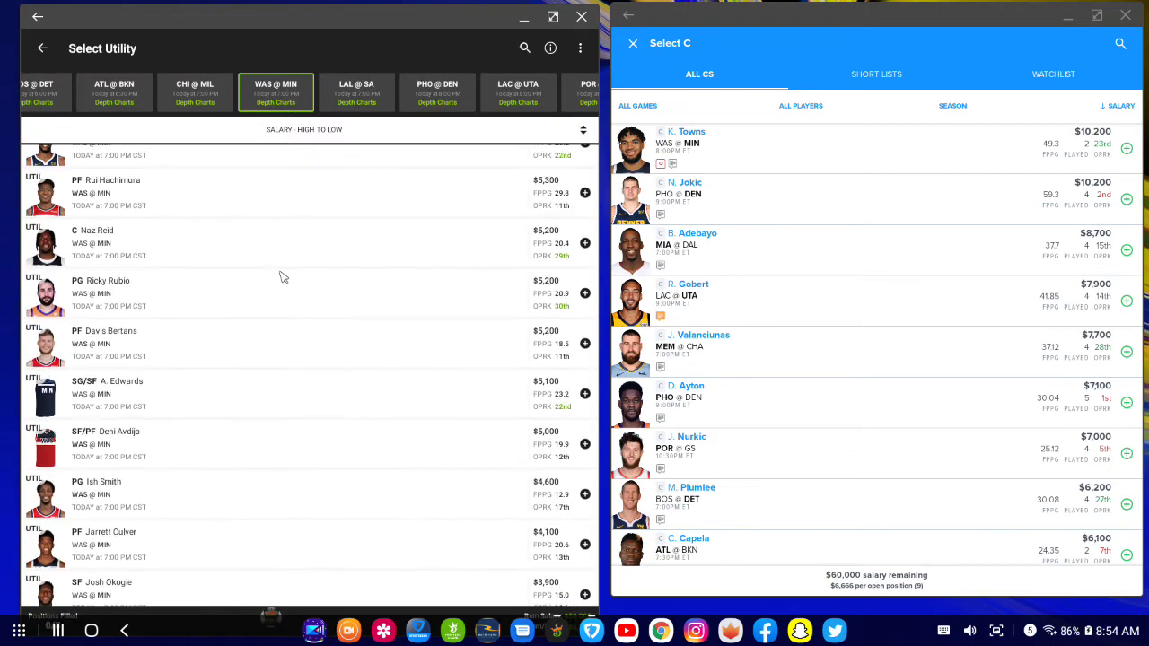
pyautogui.click(389, 92)
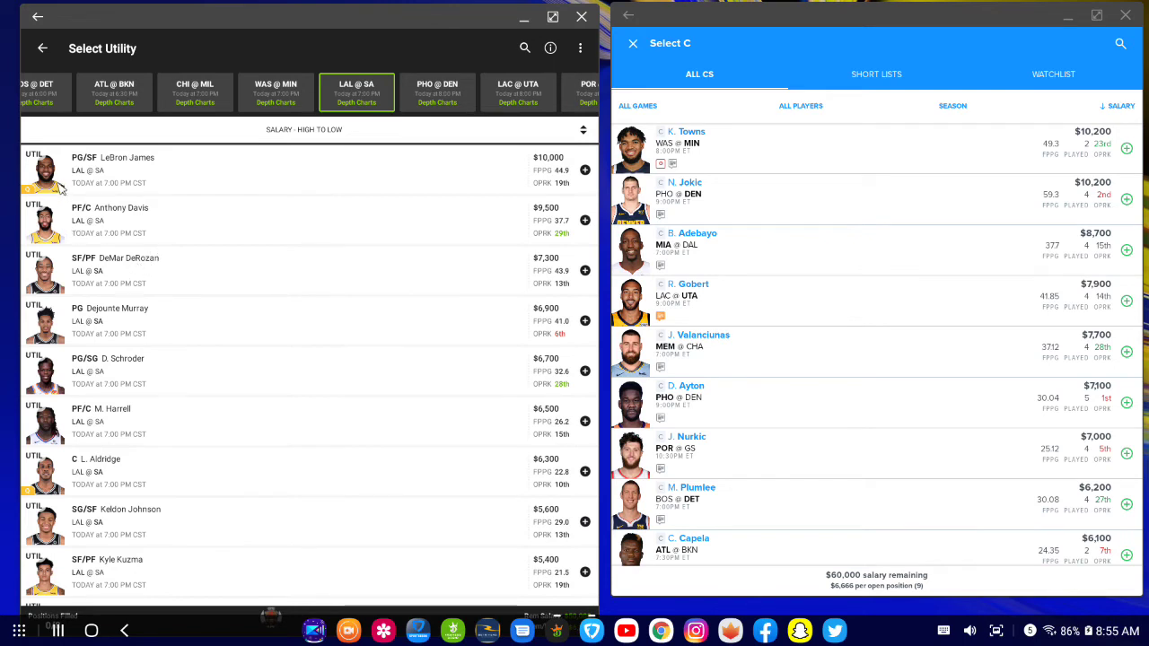
pyautogui.scroll(-1, 77, 415)
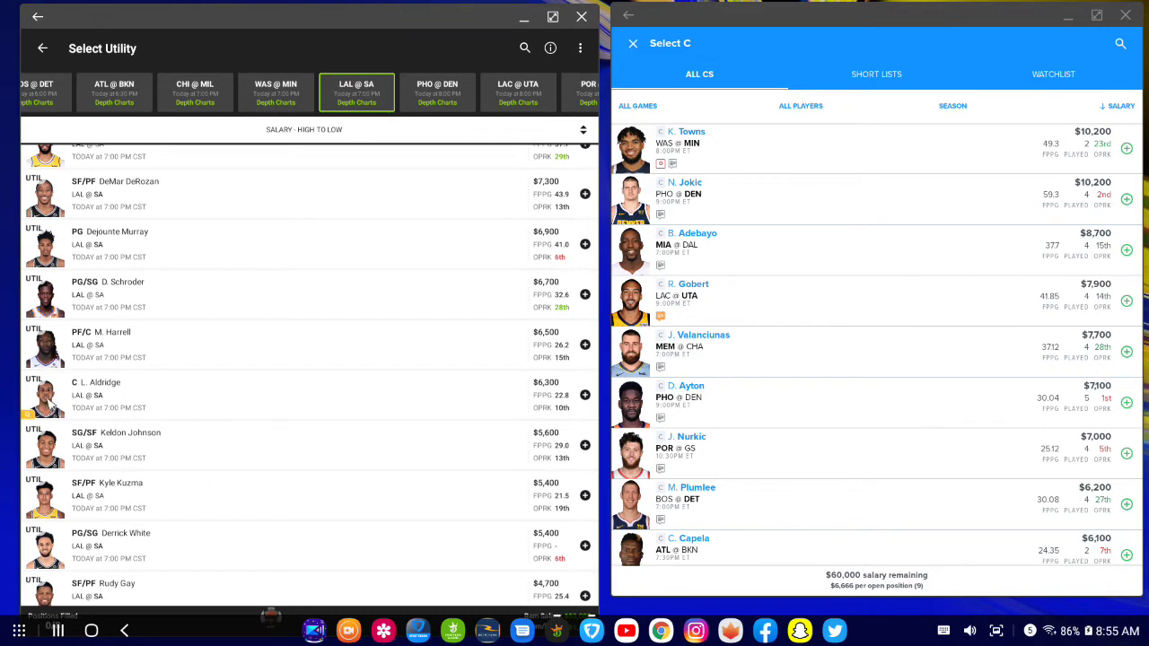
pyautogui.scroll(-5, 50, 405)
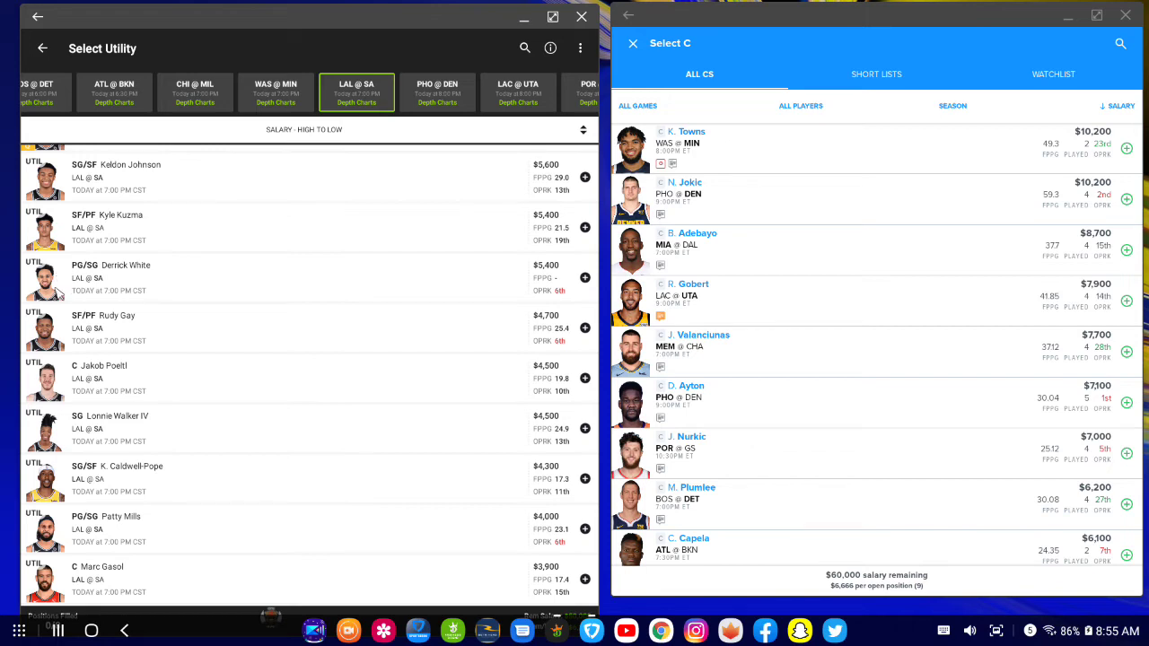
# - Look through the remaining lower-salary LAL @ SA players in DraftKings and return to the highest-salary ones
pyautogui.scroll(-5, 55, 287)
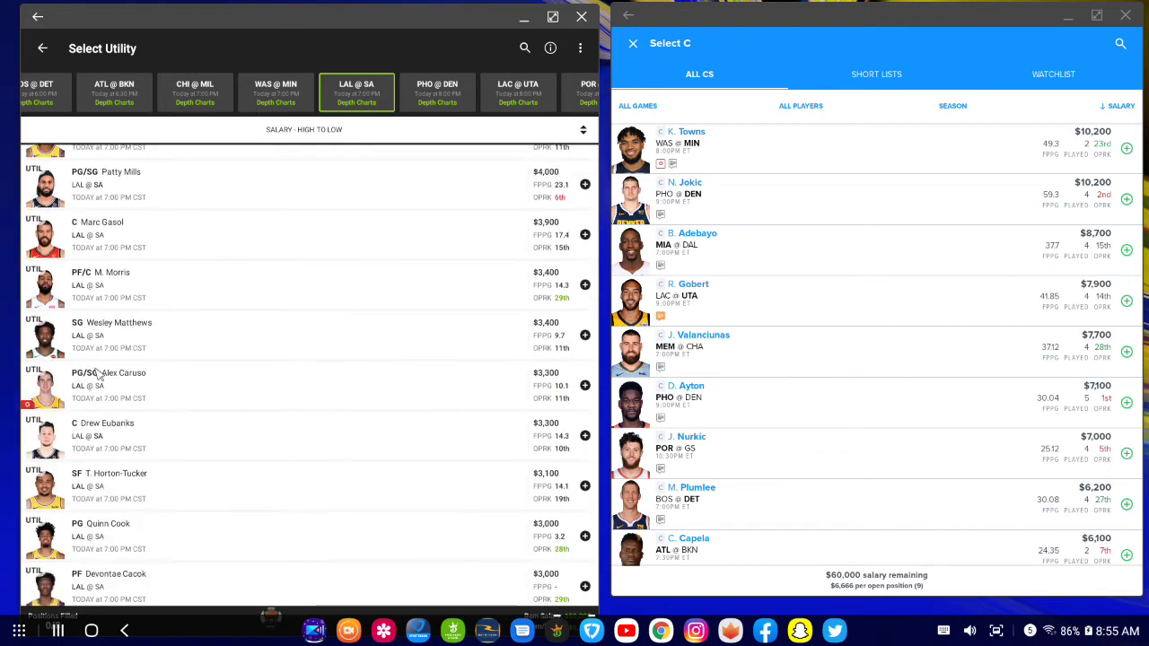
pyautogui.scroll(-4, 66, 404)
pyautogui.scroll(15, 66, 404)
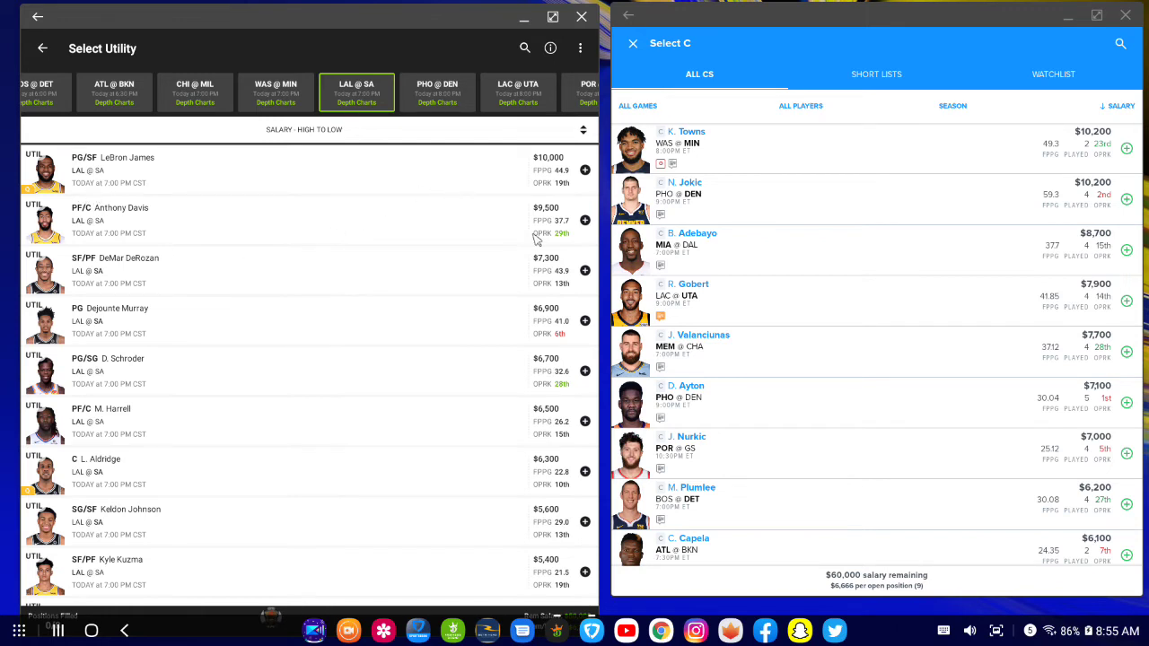
# - Switch FanDuel to the PF selection, view Anthony Davis' game log in DraftKings and leave his details
pyautogui.click(633, 43)
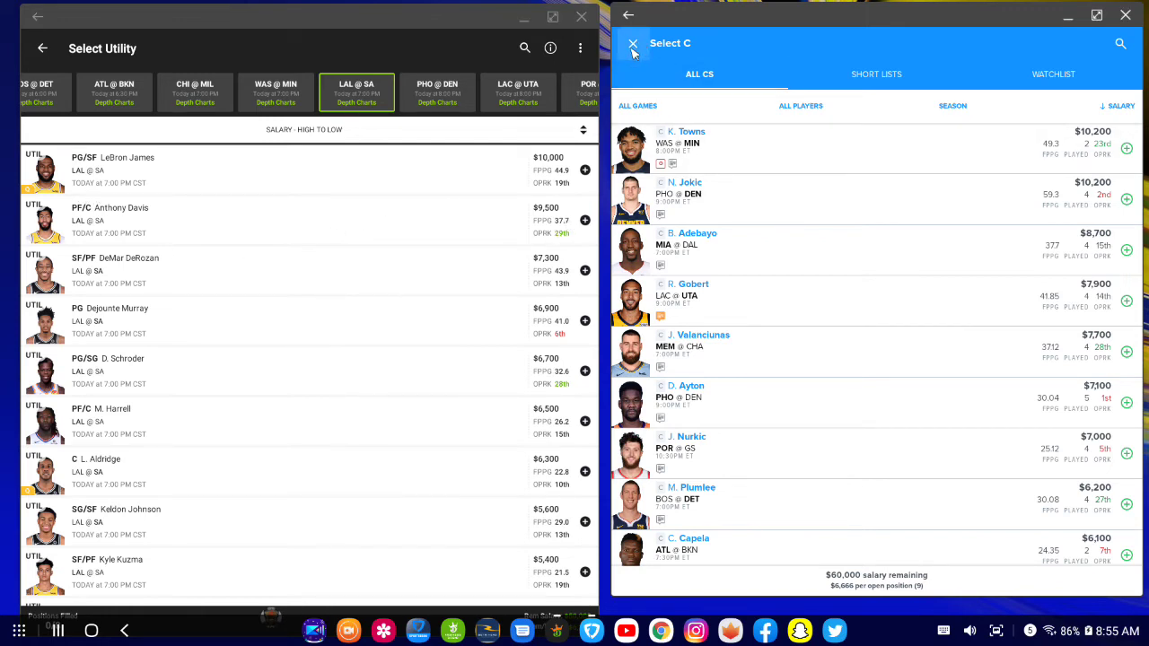
pyautogui.click(656, 361)
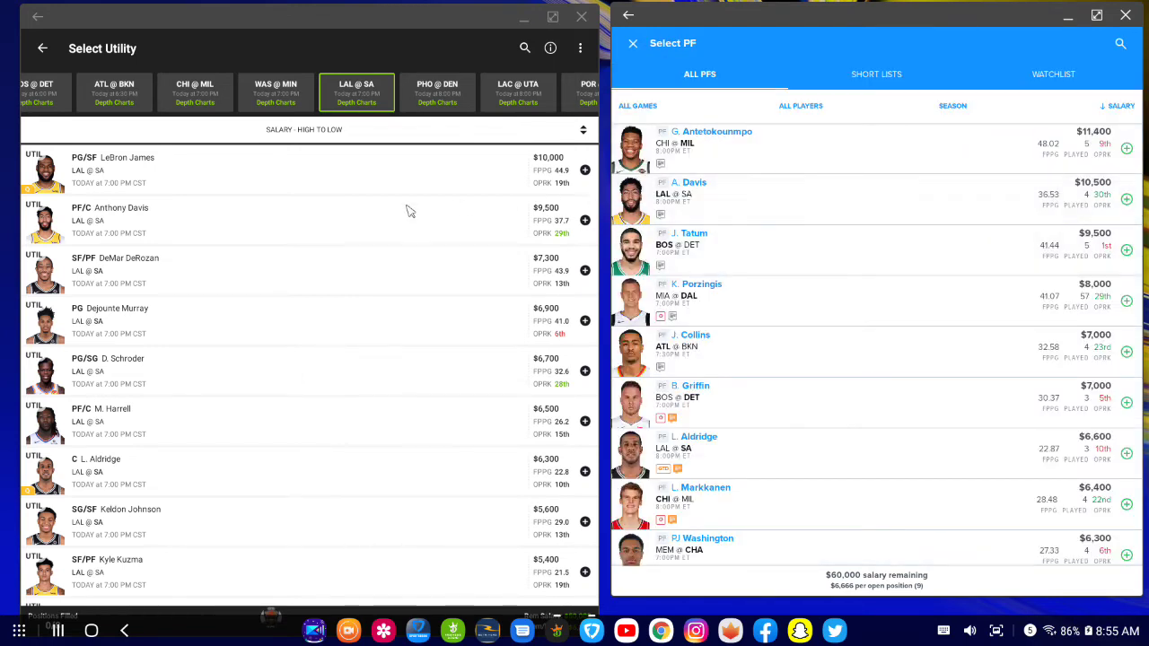
pyautogui.click(114, 235)
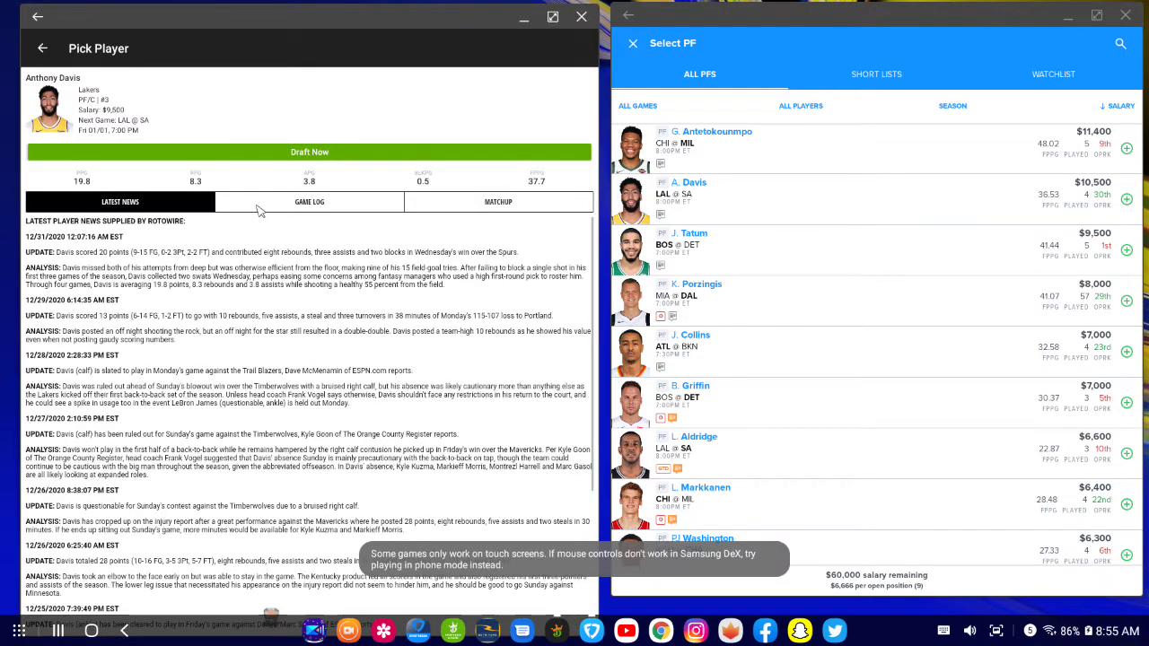
pyautogui.click(266, 202)
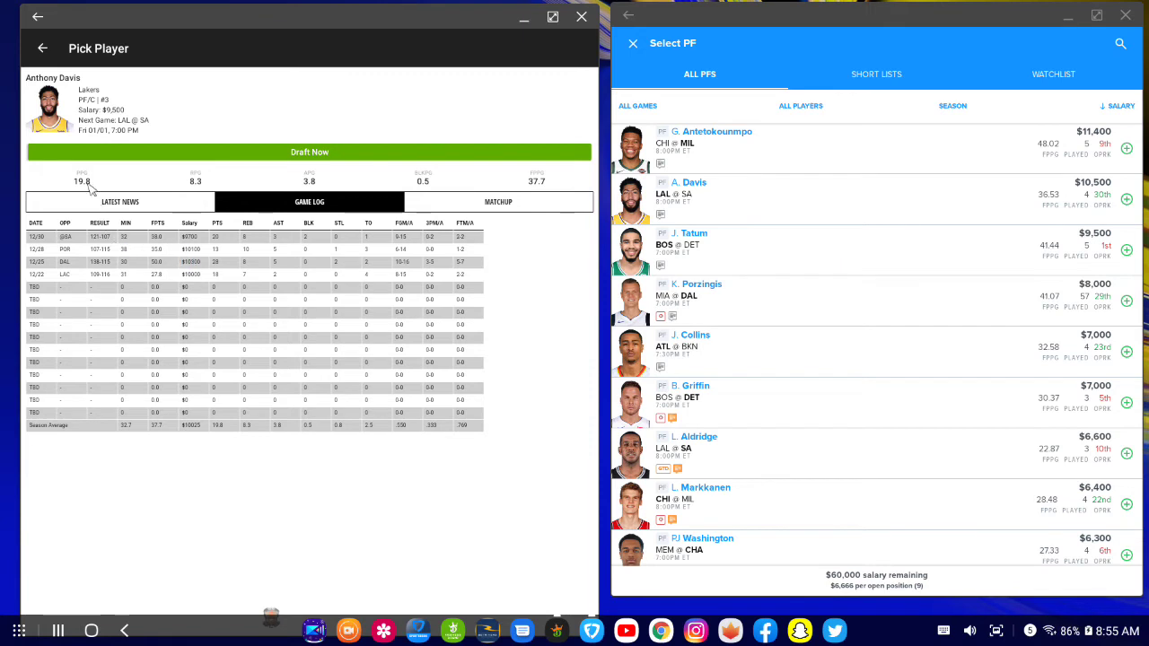
pyautogui.click(104, 152)
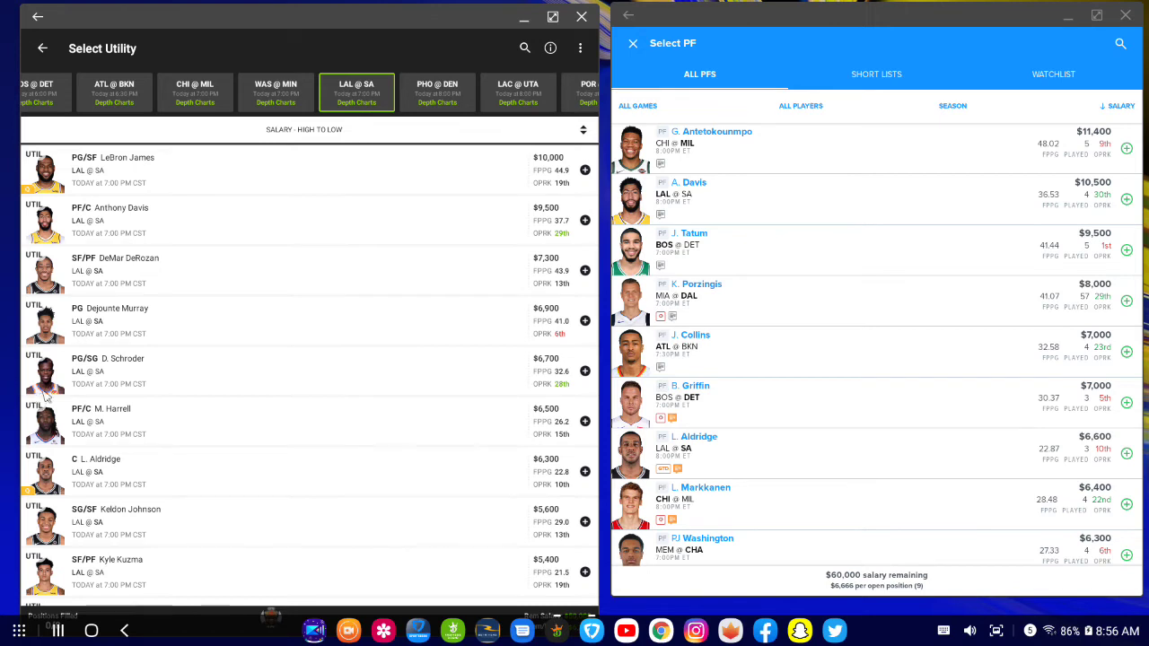
# - Show DeMar DeRozan's game log in DraftKings and switch FanDuel to the SG selection to compare his salary
pyautogui.scroll(-3, 141, 358)
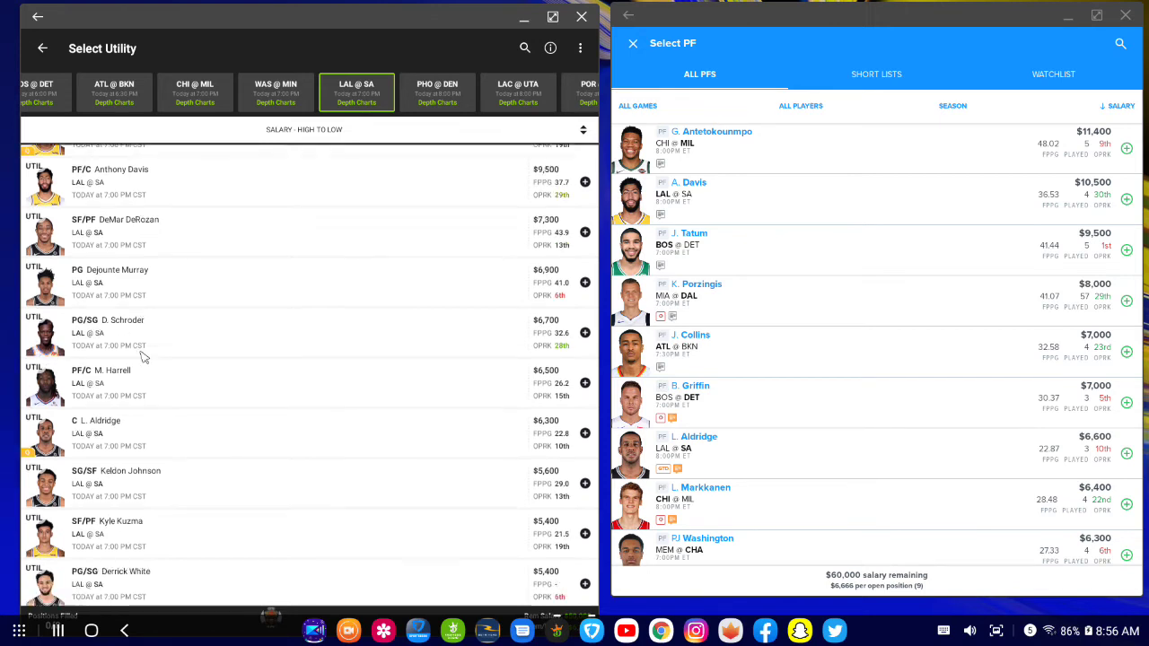
pyautogui.scroll(3, 141, 358)
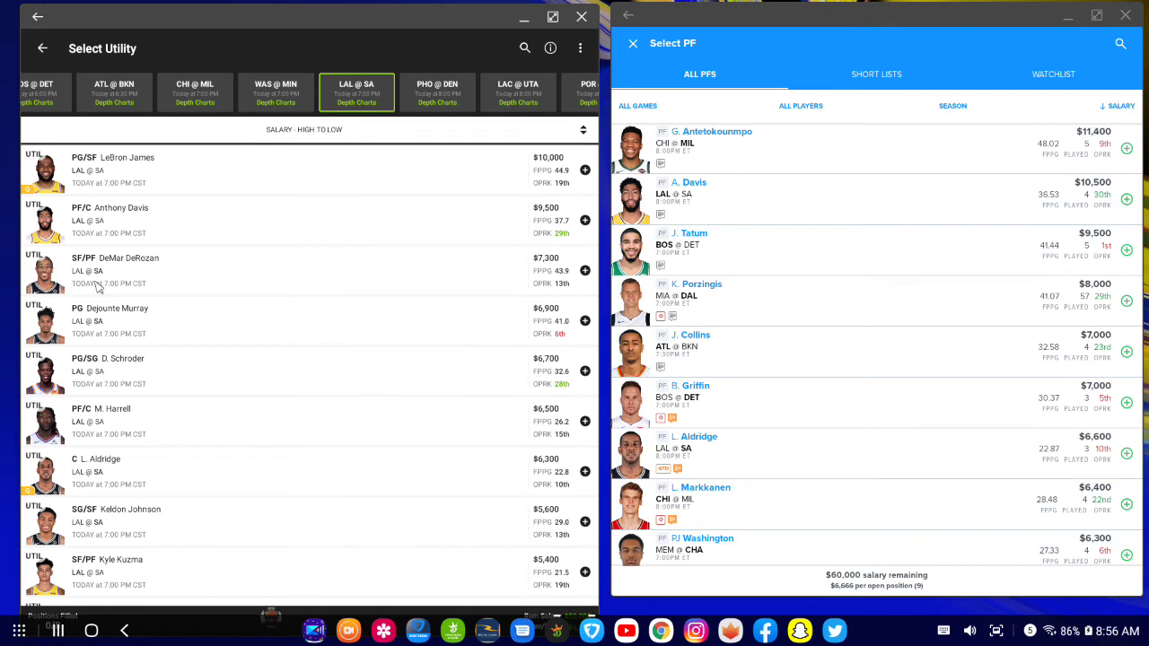
pyautogui.click(55, 280)
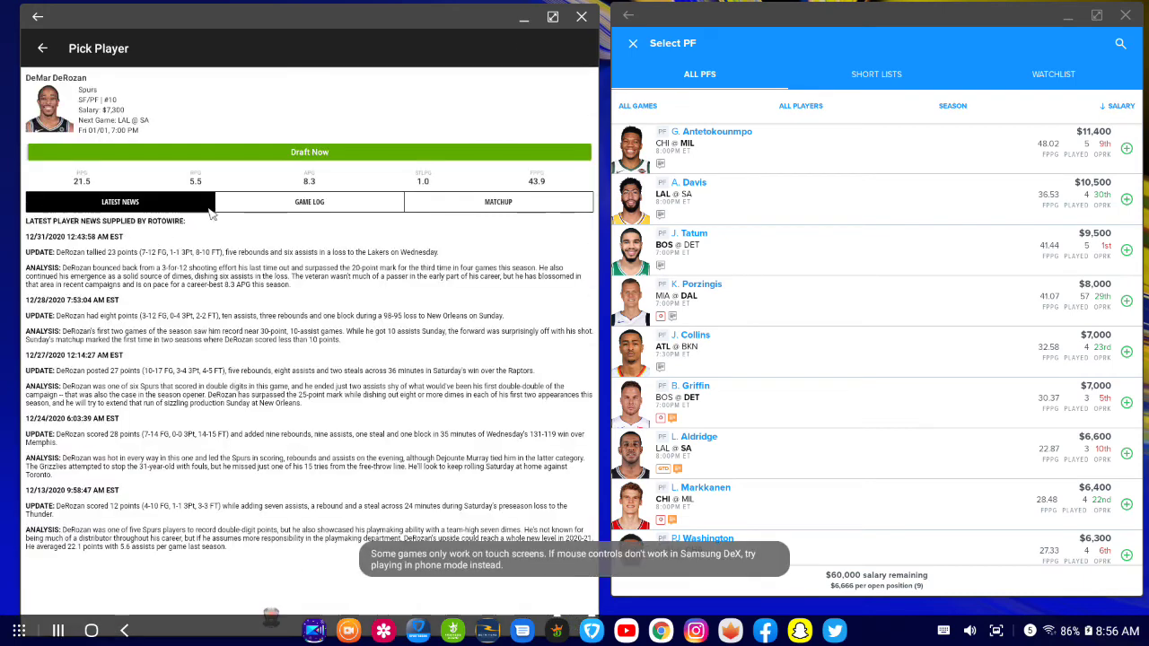
pyautogui.click(268, 207)
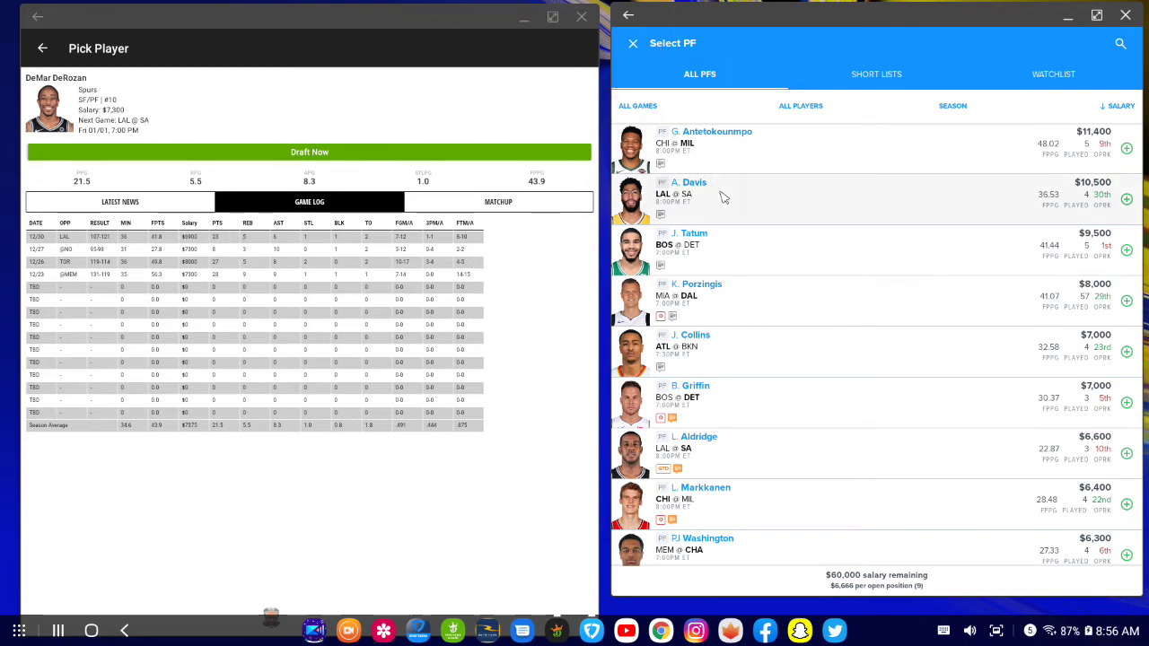
pyautogui.click(632, 44)
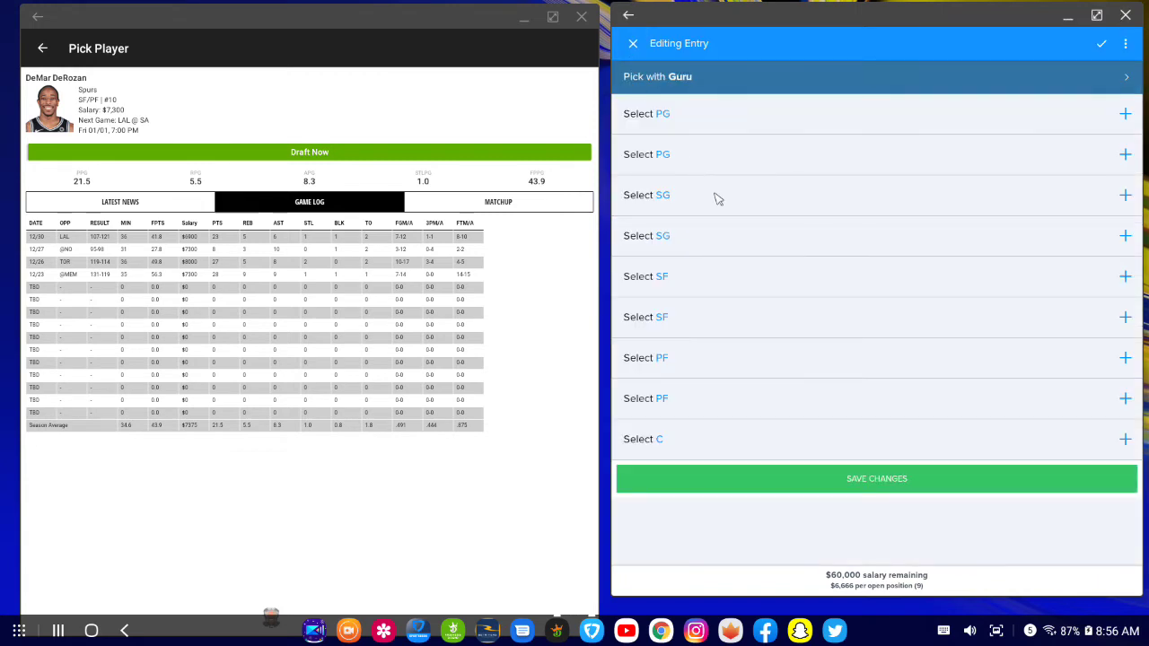
pyautogui.click(715, 195)
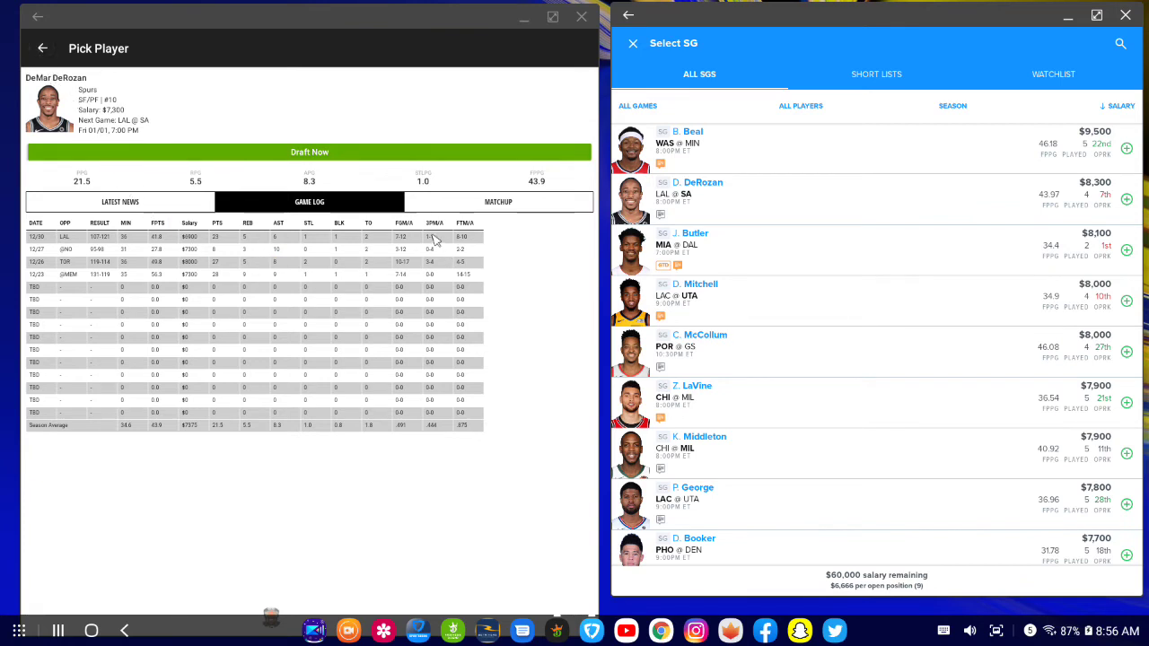
# - Show Dejounte Murray's game log in DraftKings and find him in FanDuel's PG selection
pyautogui.click(42, 48)
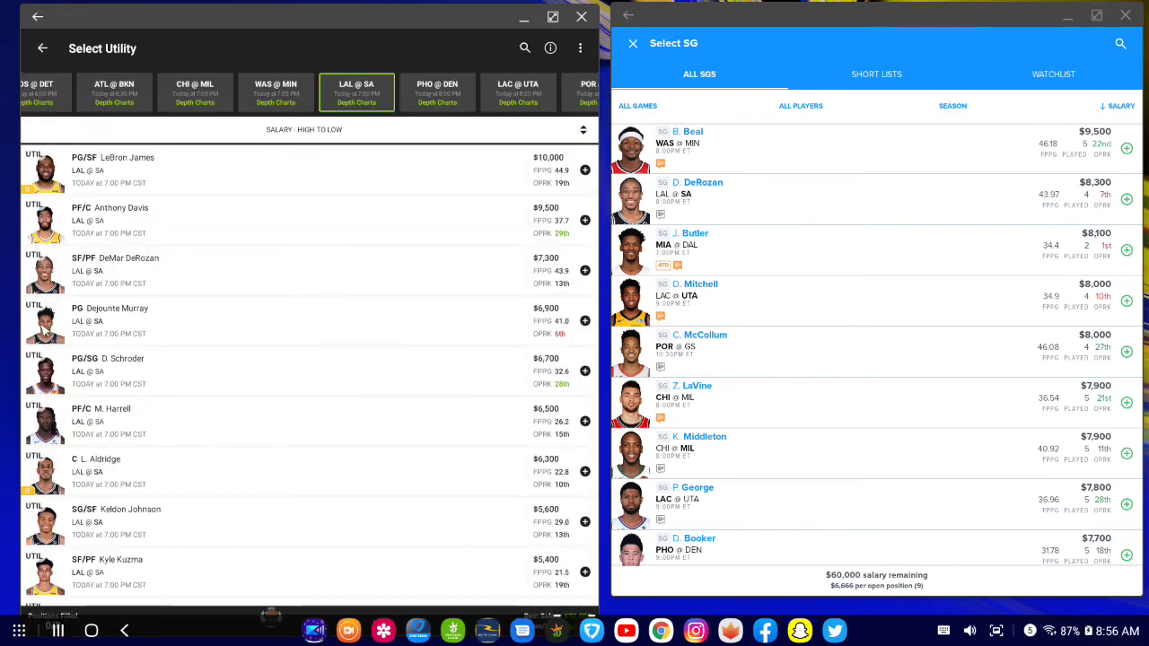
pyautogui.click(43, 330)
pyautogui.click(347, 207)
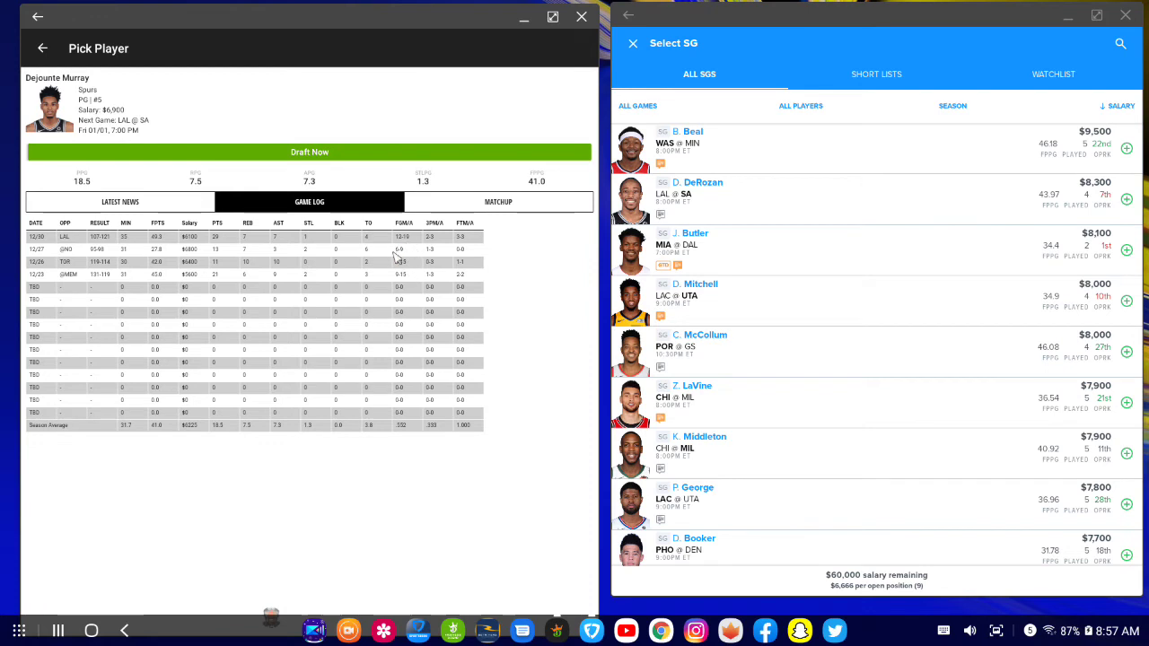
pyautogui.click(634, 43)
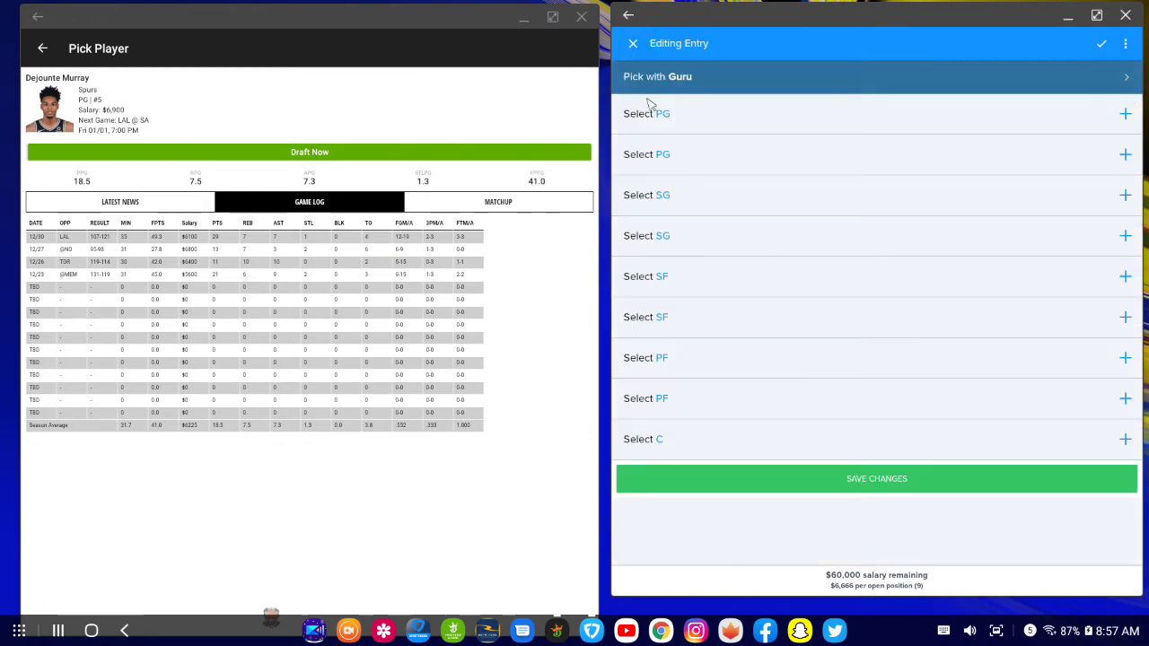
pyautogui.click(680, 182)
pyautogui.scroll(-3, 752, 325)
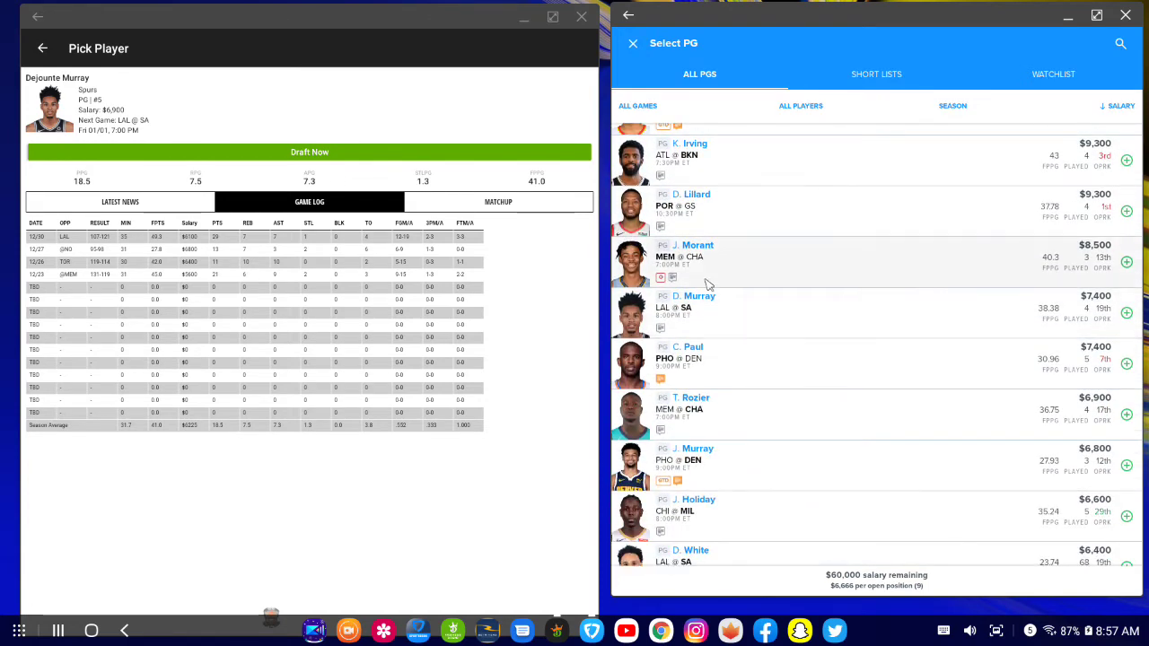
# - Leave Murray's details and examine the mid- and lower-salary LAL @ SA players in DraftKings, comparing salaries, FPPG and opponent ranks
pyautogui.click(43, 49)
pyautogui.scroll(-2, 67, 328)
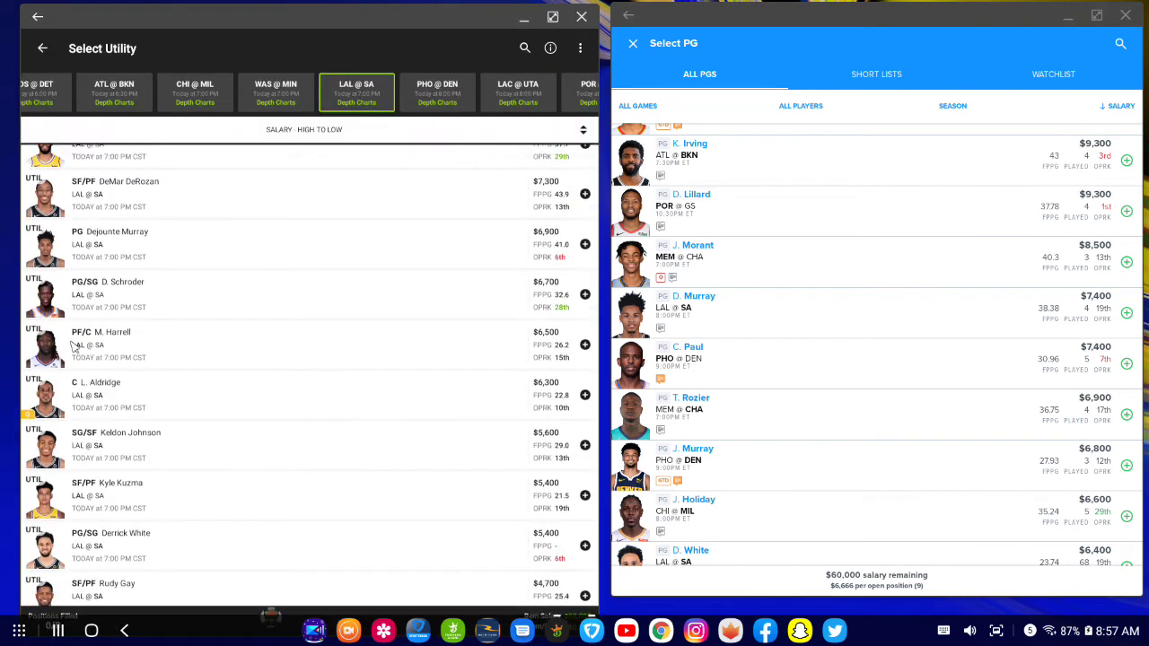
pyautogui.scroll(-3, 74, 348)
pyautogui.scroll(-1, 76, 350)
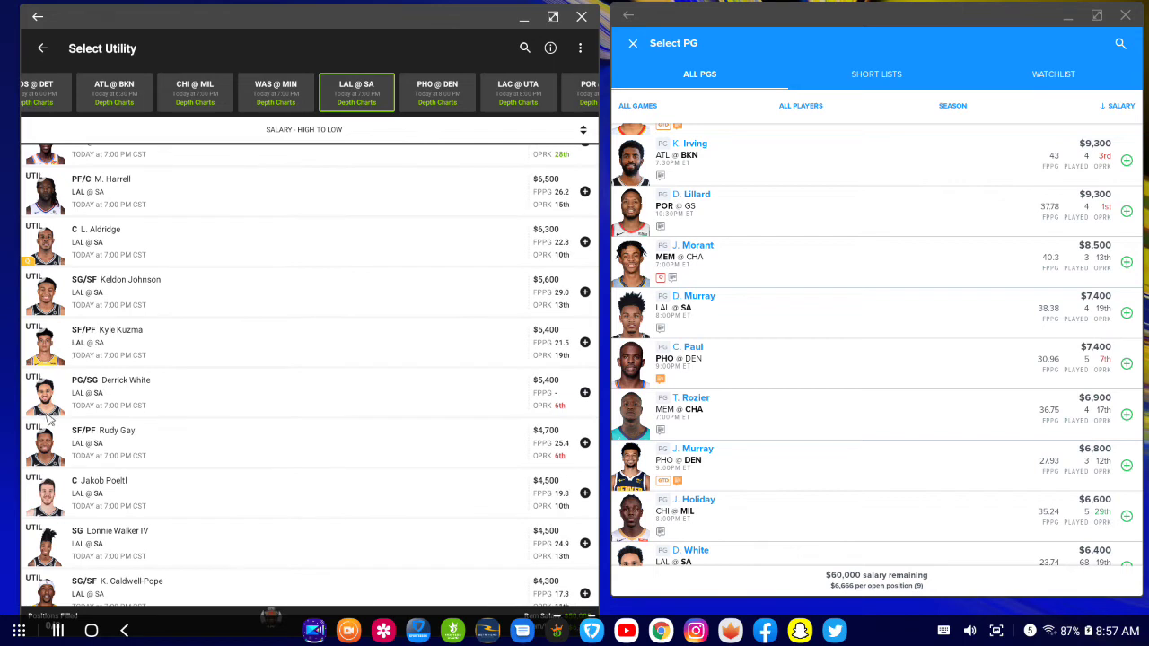
pyautogui.scroll(-1, 106, 360)
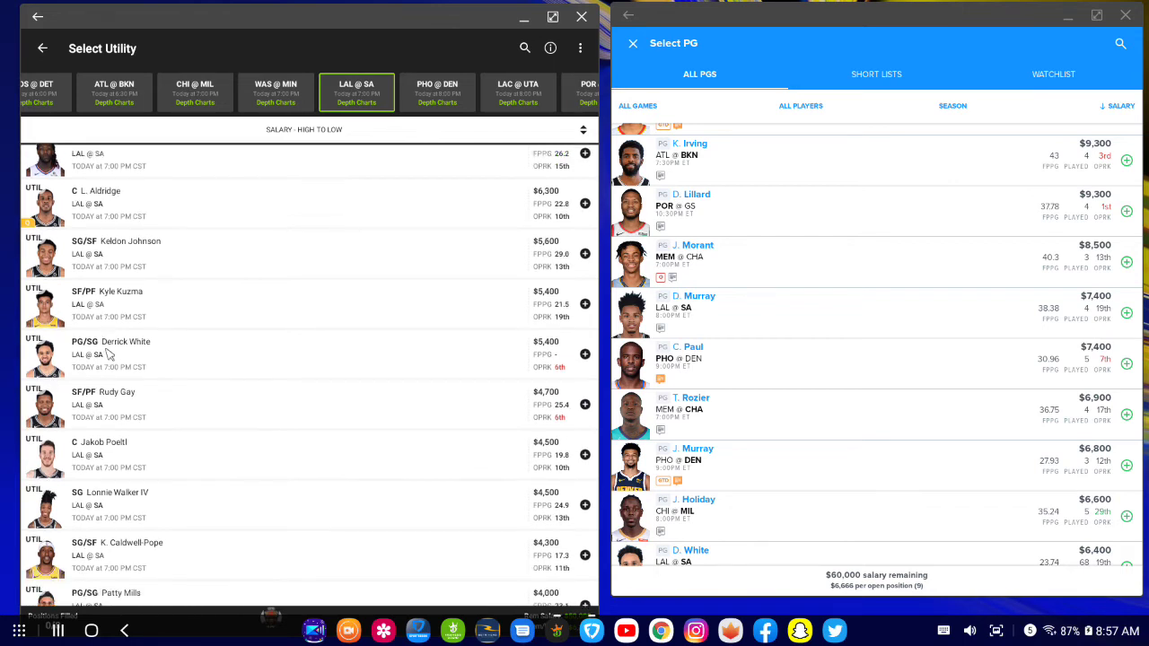
pyautogui.scroll(-1, 109, 345)
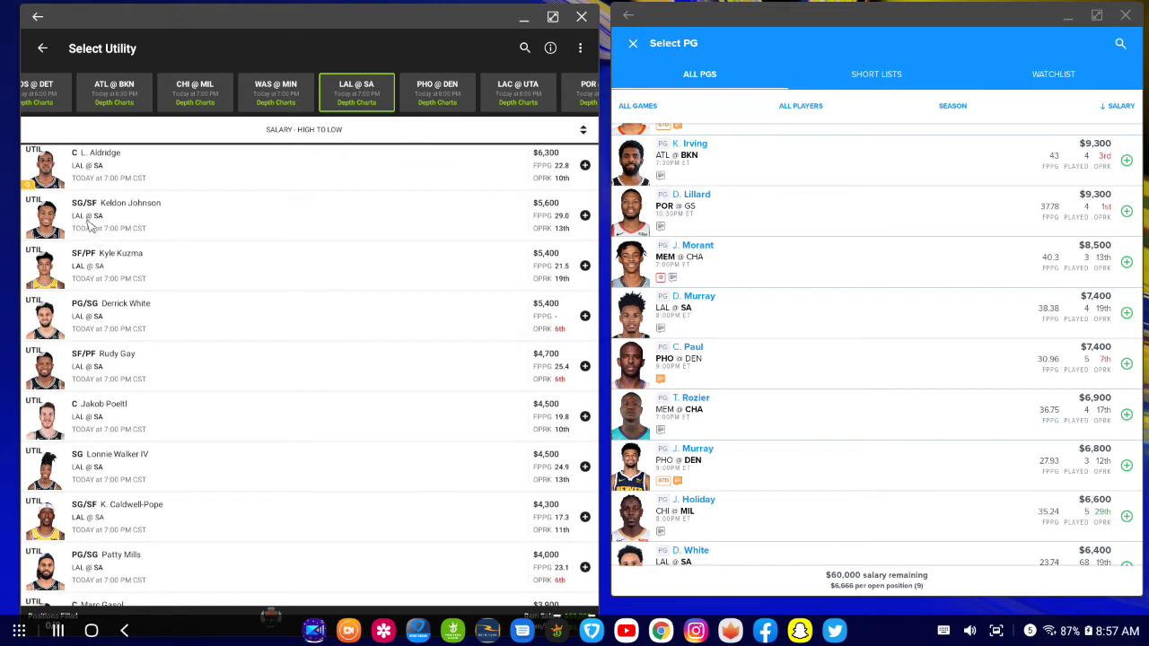
pyautogui.scroll(1, 93, 217)
pyautogui.scroll(-3, 94, 218)
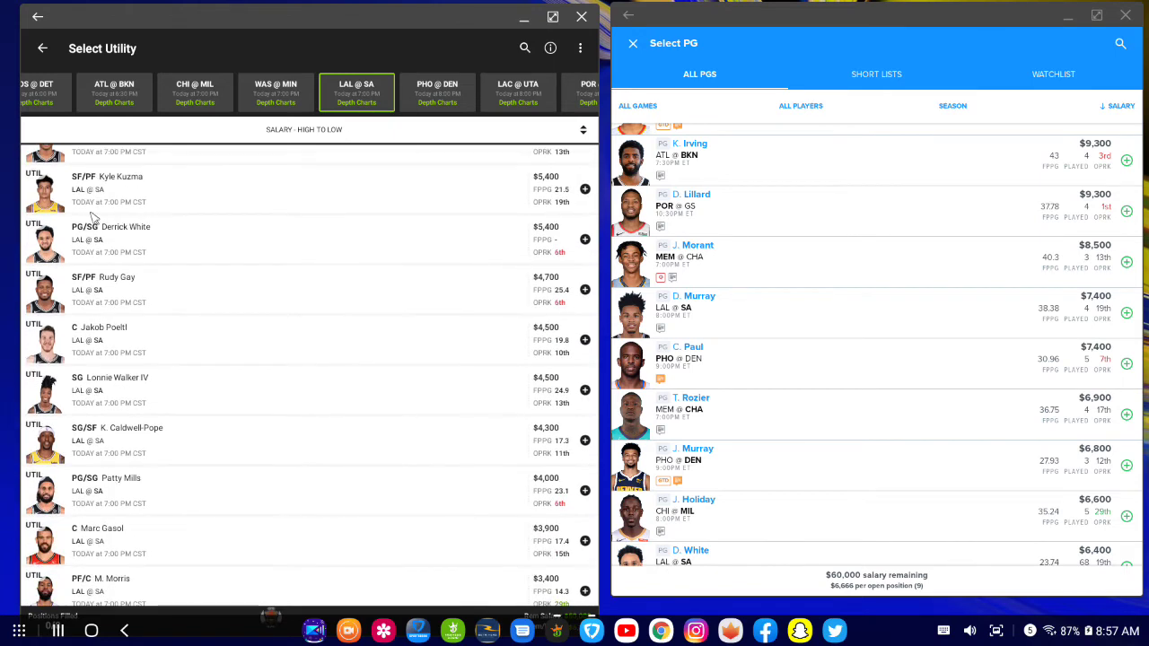
pyautogui.scroll(2, 93, 217)
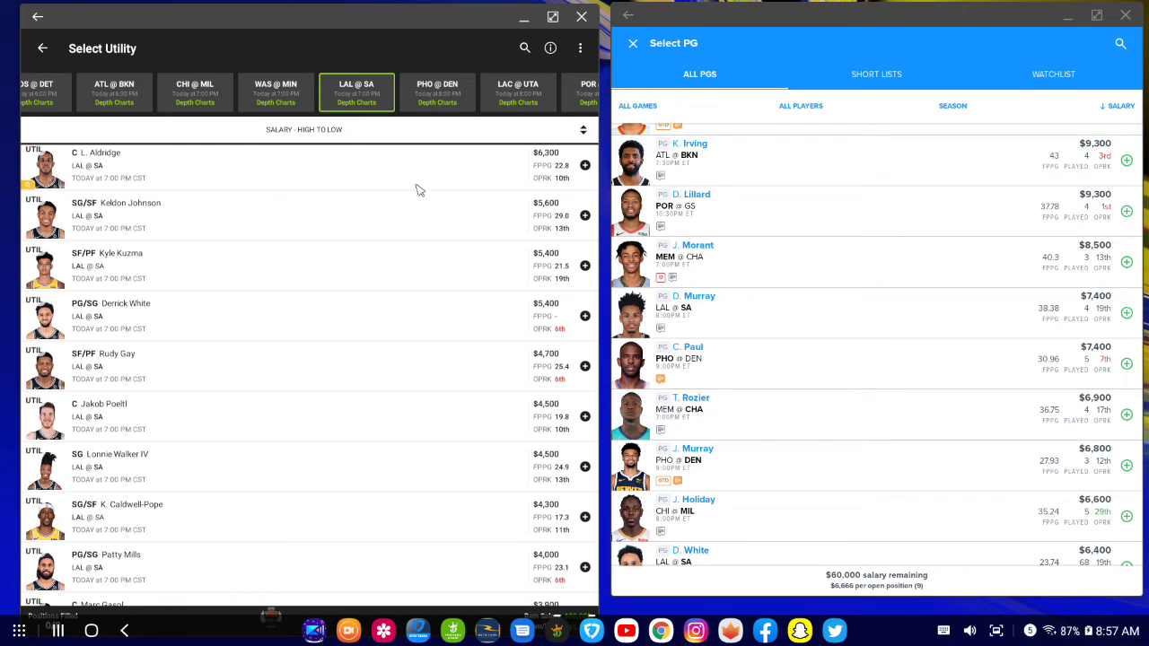
# - Switch FanDuel to the PF selection and show Jakob Poeltl's game log in DraftKings
pyautogui.click(633, 45)
pyautogui.click(763, 362)
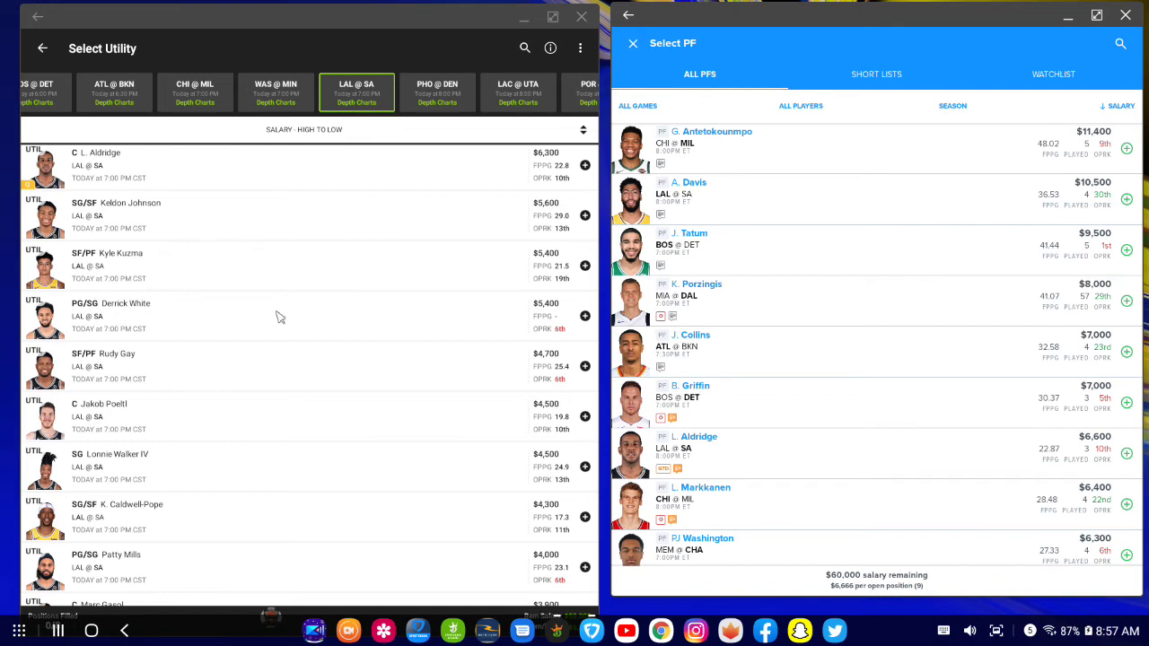
pyautogui.click(322, 32)
pyautogui.click(61, 429)
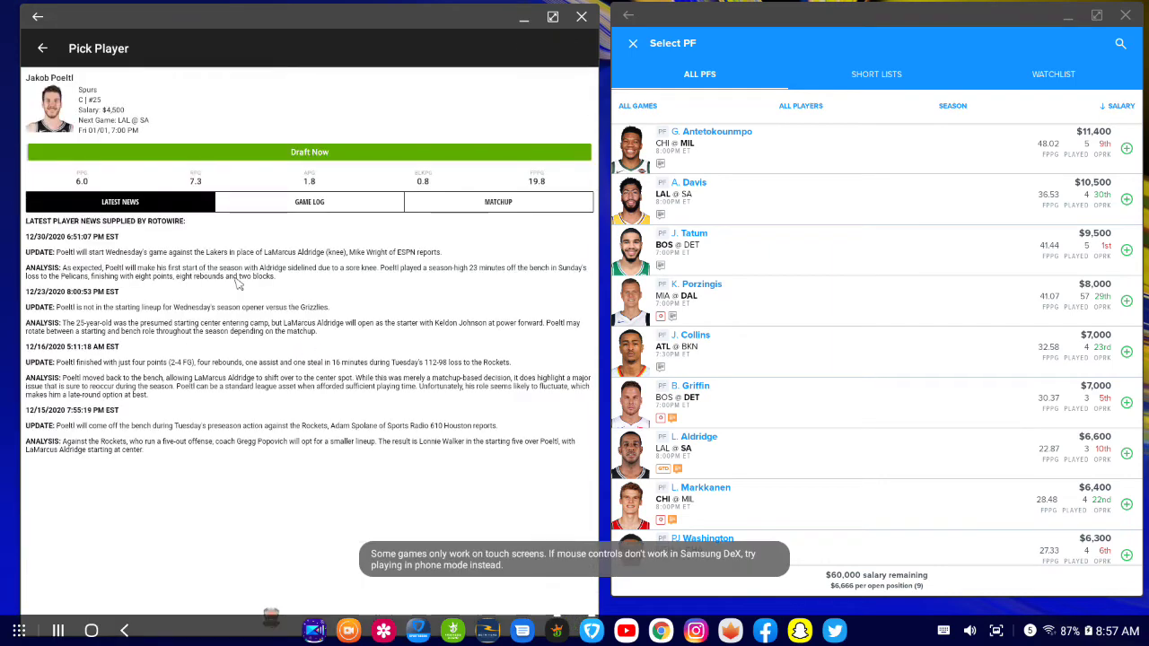
pyautogui.click(298, 208)
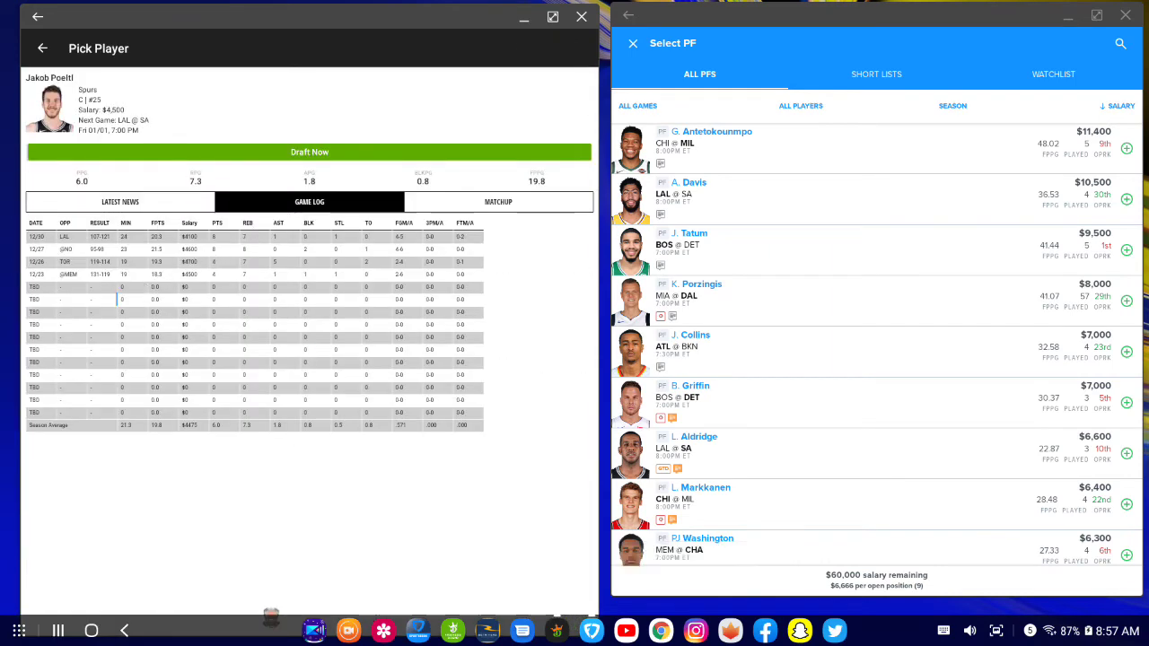
# - Leave Poeltl's details, look through the LAL @ SA list again and show Dennis Schroder's game log
pyautogui.click(43, 49)
pyautogui.scroll(-5, 152, 296)
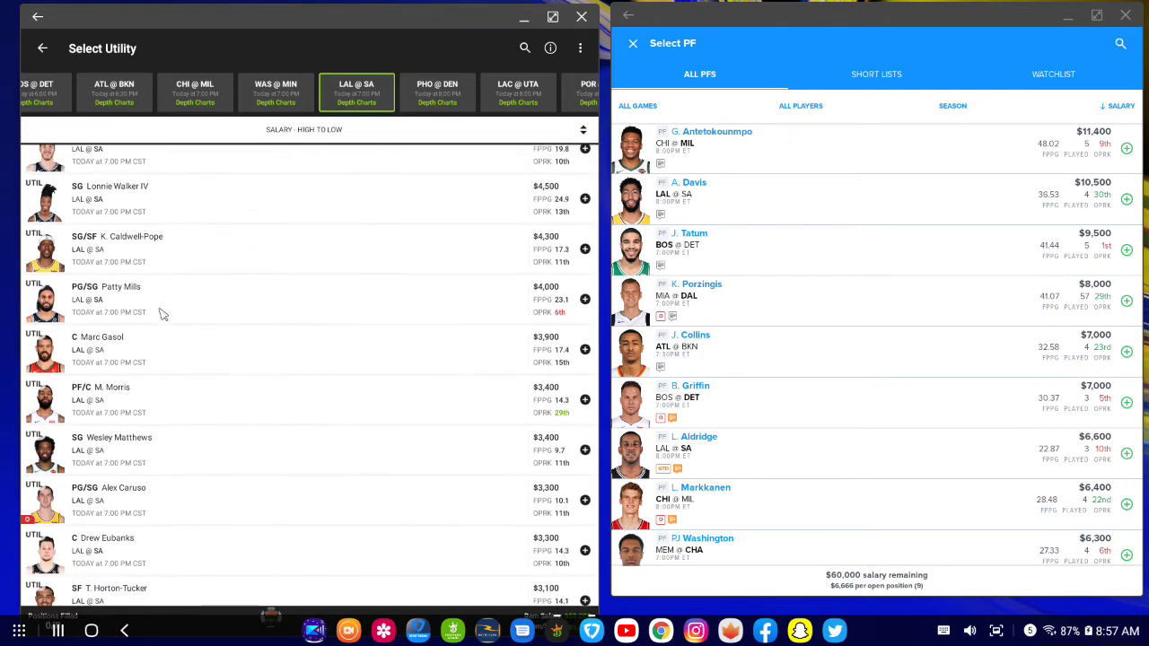
pyautogui.scroll(10, 157, 316)
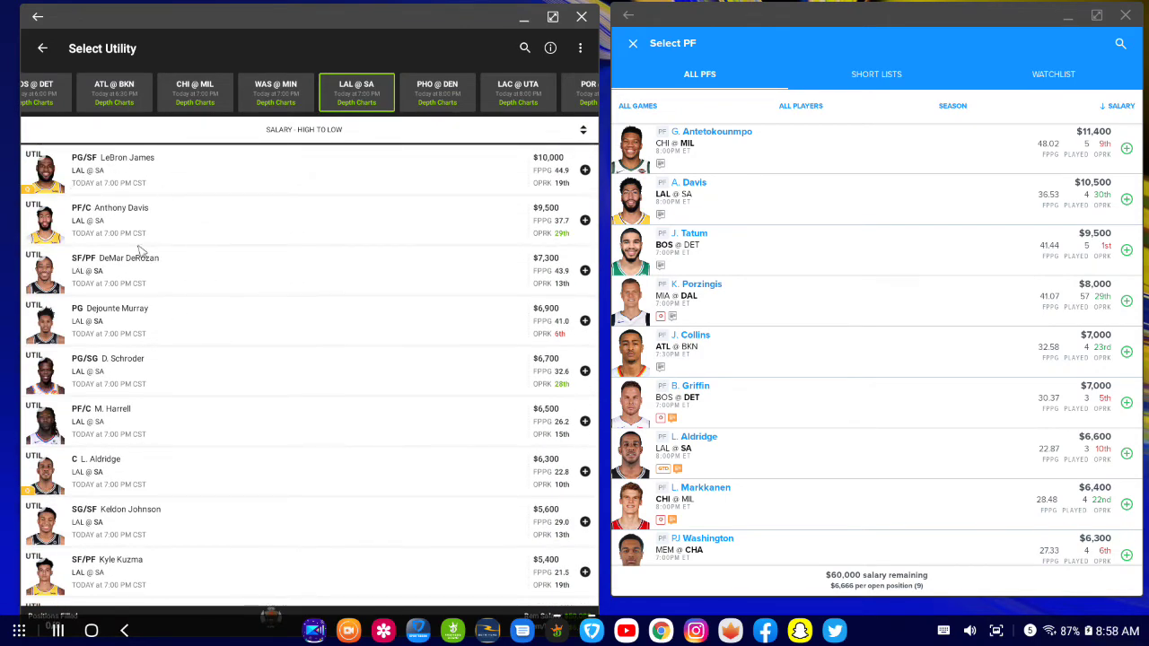
pyautogui.click(54, 379)
pyautogui.click(335, 208)
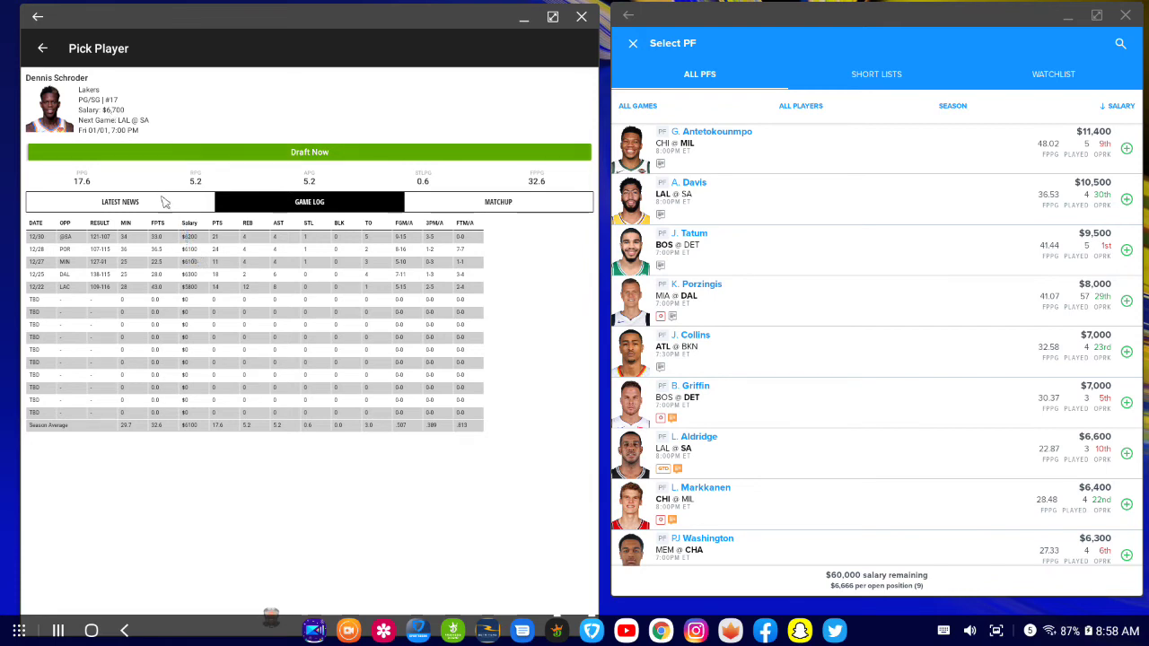
# - Switch FanDuel to the SG selection and find Schroder in it to compare his salary
pyautogui.click(634, 45)
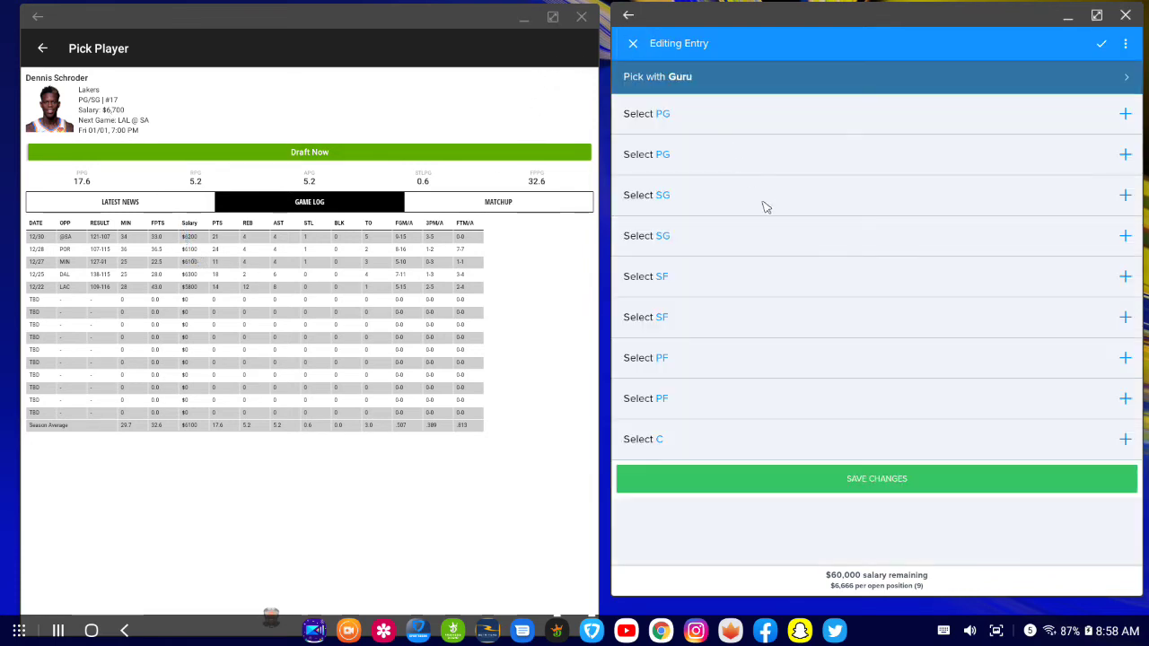
pyautogui.click(756, 231)
pyautogui.scroll(-5, 756, 269)
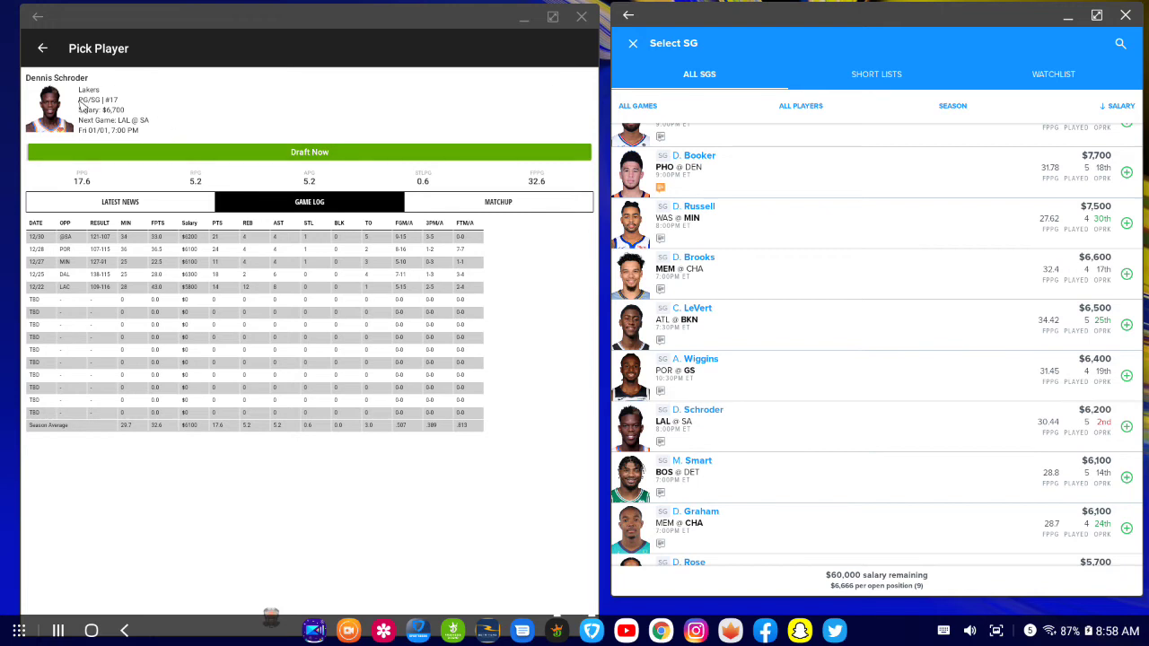
# - Leave Schroder's details in DraftKings, view Montrezl Harrell's game log and leave his details
pyautogui.click(42, 48)
pyautogui.scroll(-1, 106, 373)
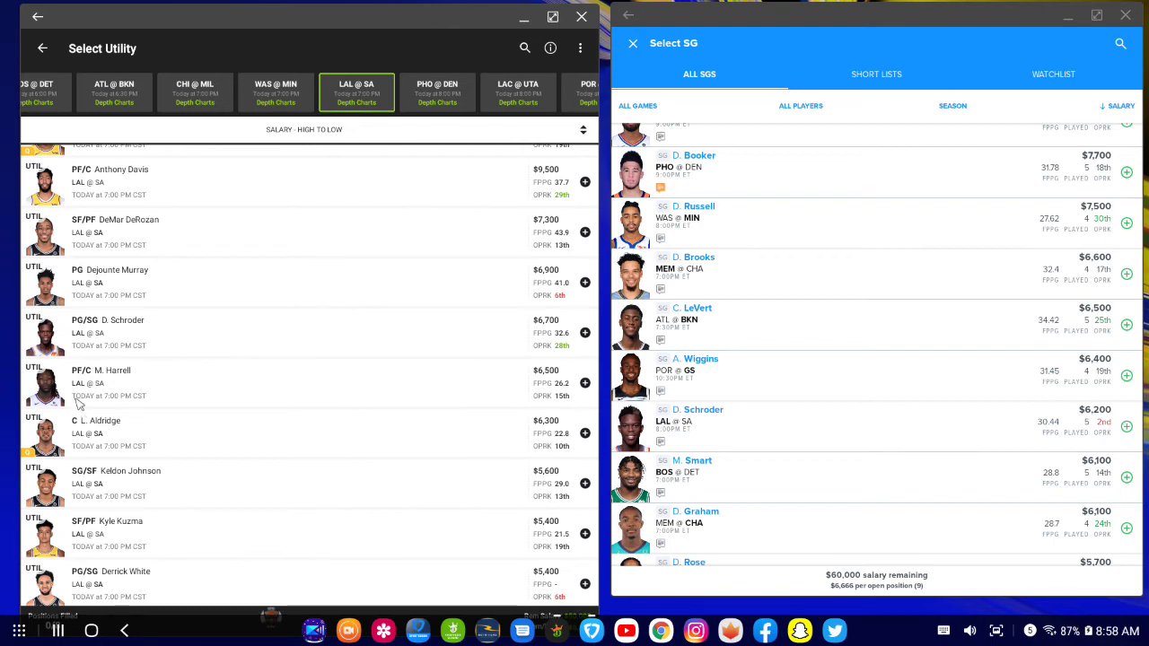
pyautogui.click(57, 385)
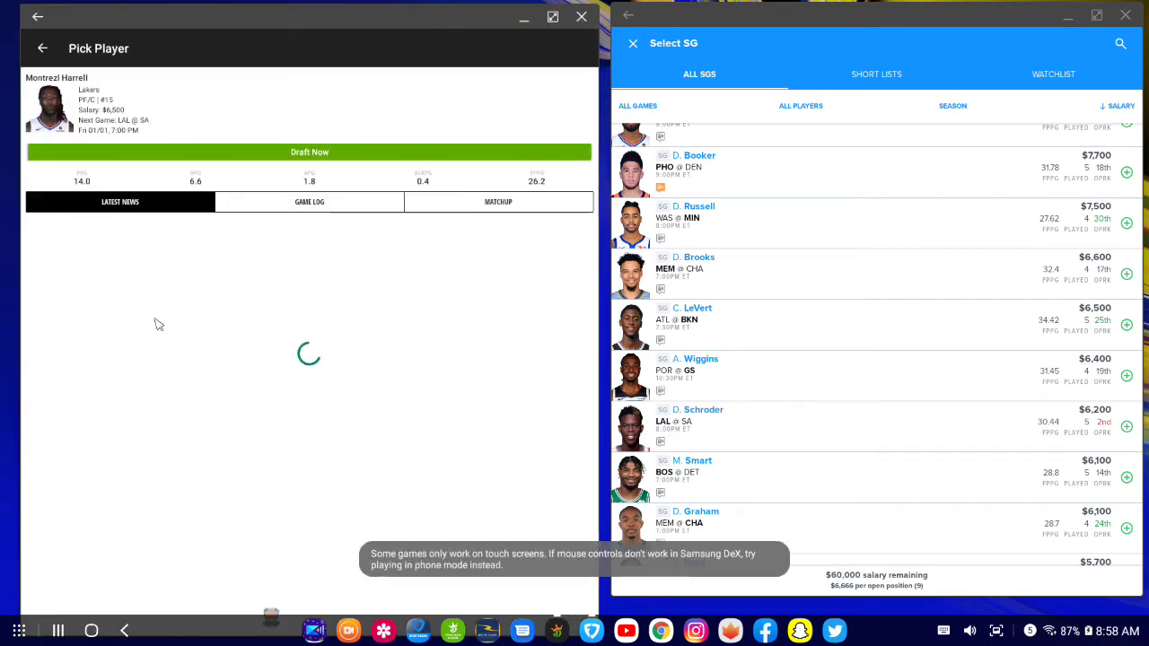
pyautogui.click(292, 201)
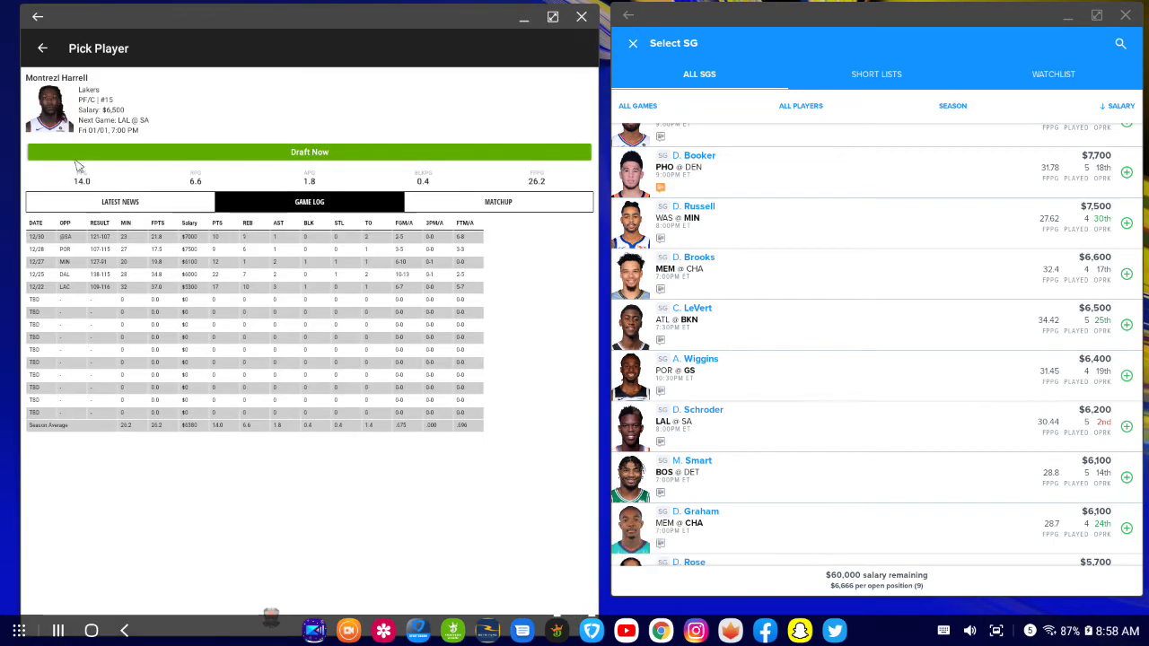
pyautogui.click(43, 50)
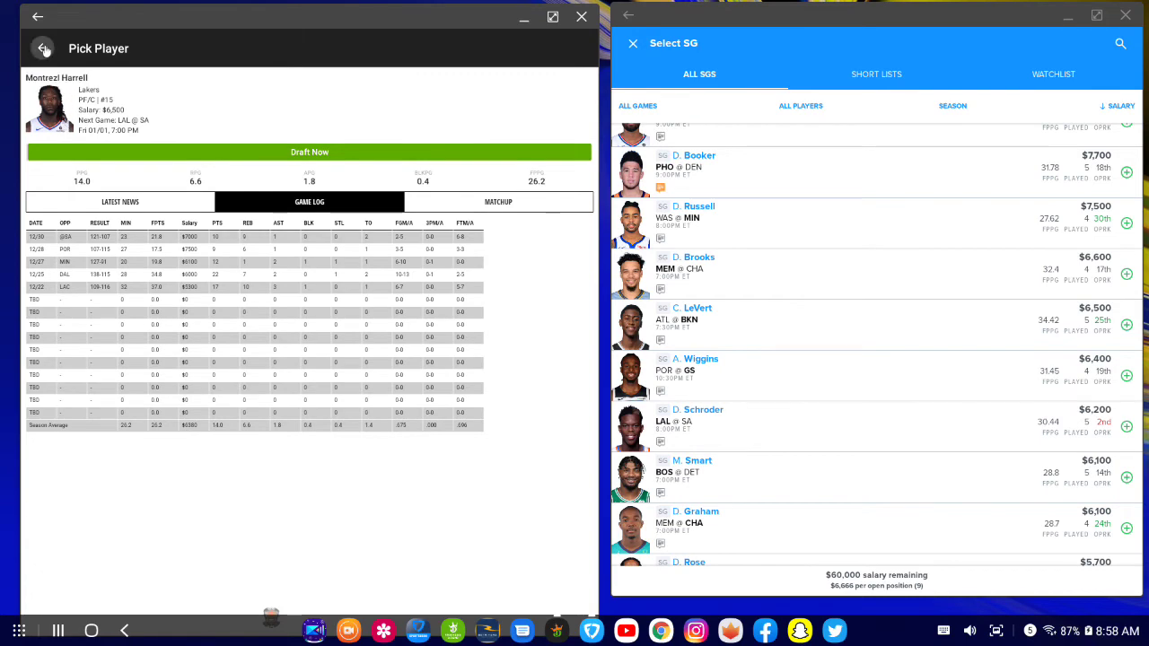
# - Look through the LAL @ SA list once more and filter the DraftKings players to the PHO @ DEN game
pyautogui.scroll(-1, 109, 311)
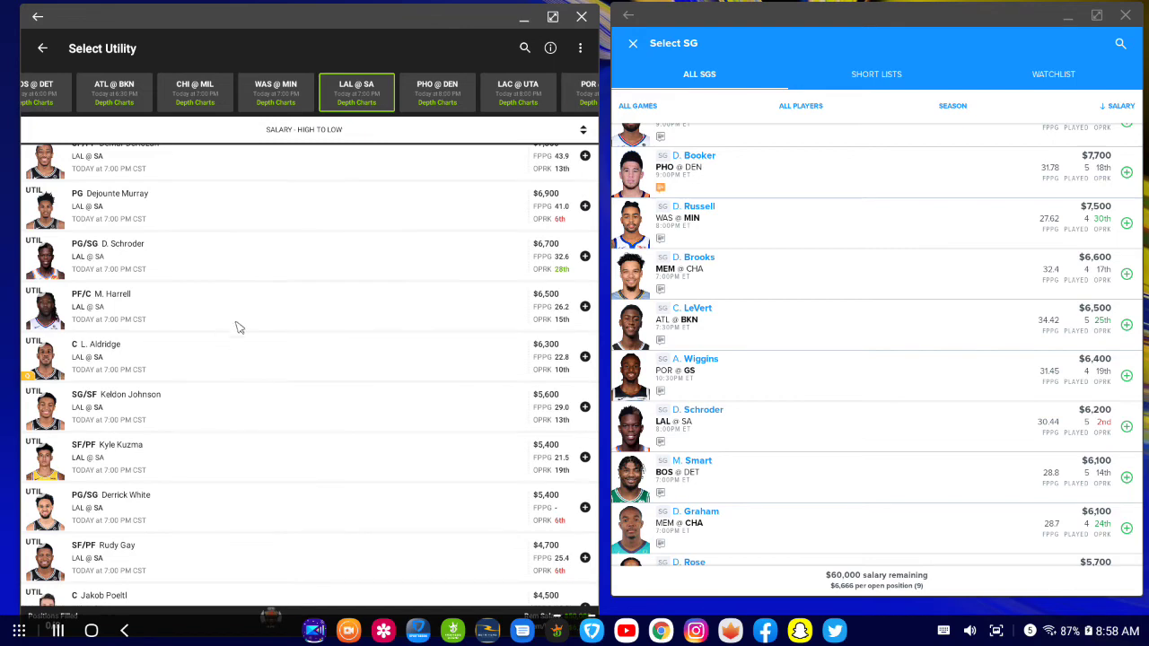
pyautogui.scroll(-1, 191, 431)
pyautogui.scroll(3, 190, 431)
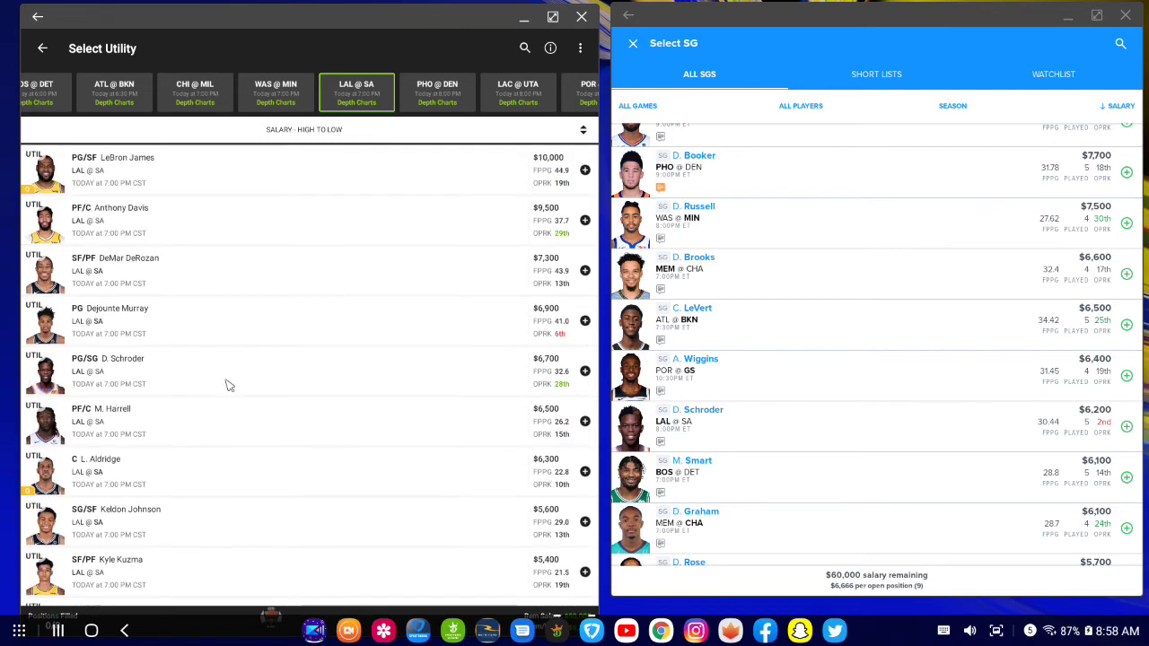
pyautogui.click(440, 92)
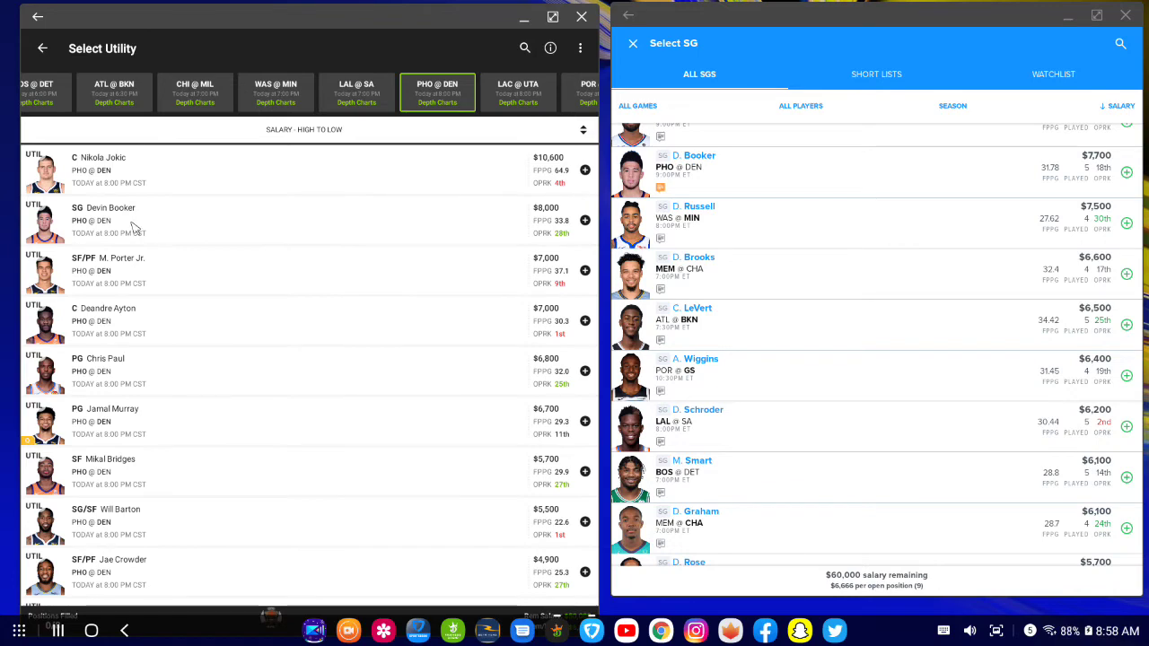
# - View Nikola Jokic's game log in DraftKings and leave his details
pyautogui.click(49, 176)
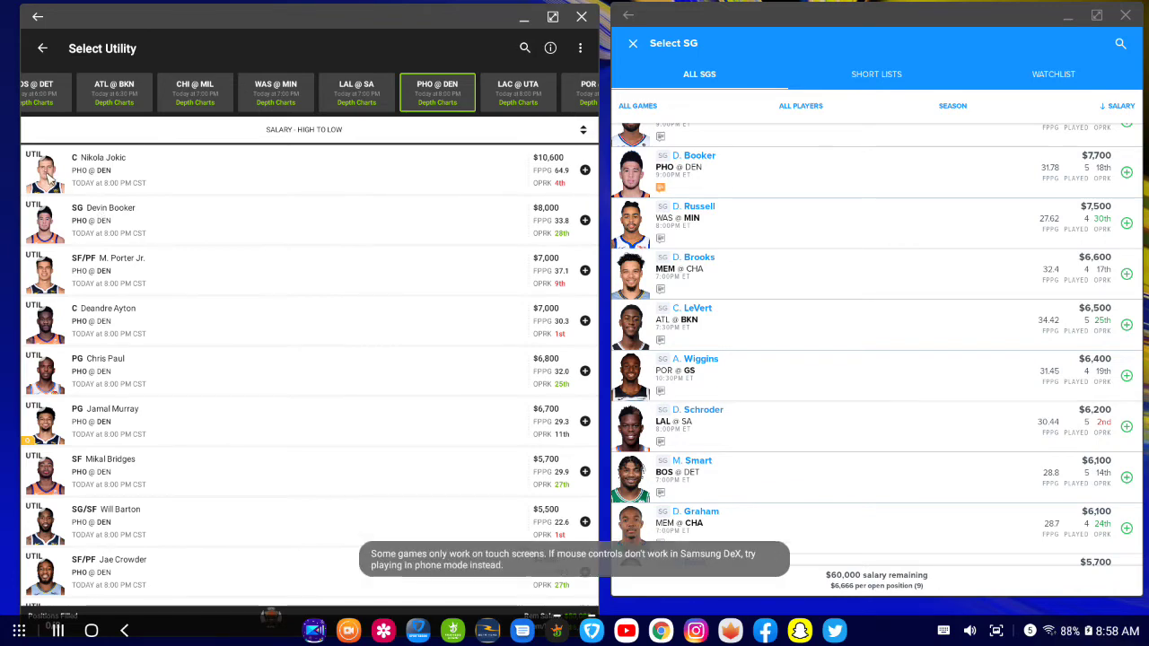
pyautogui.click(261, 204)
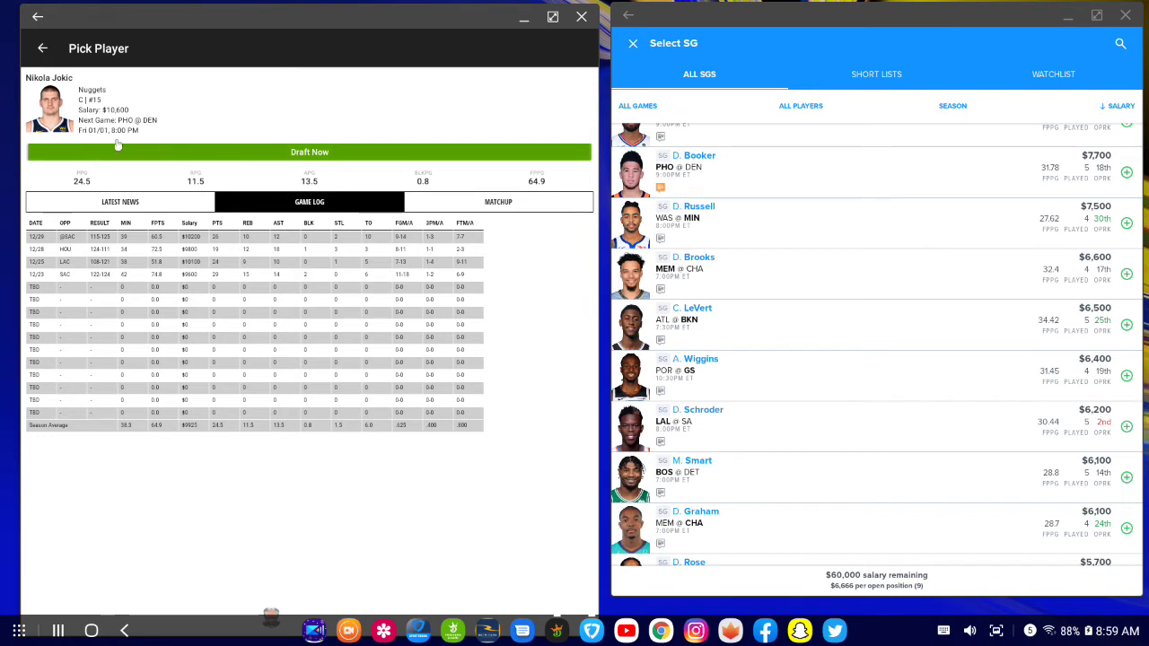
pyautogui.click(43, 49)
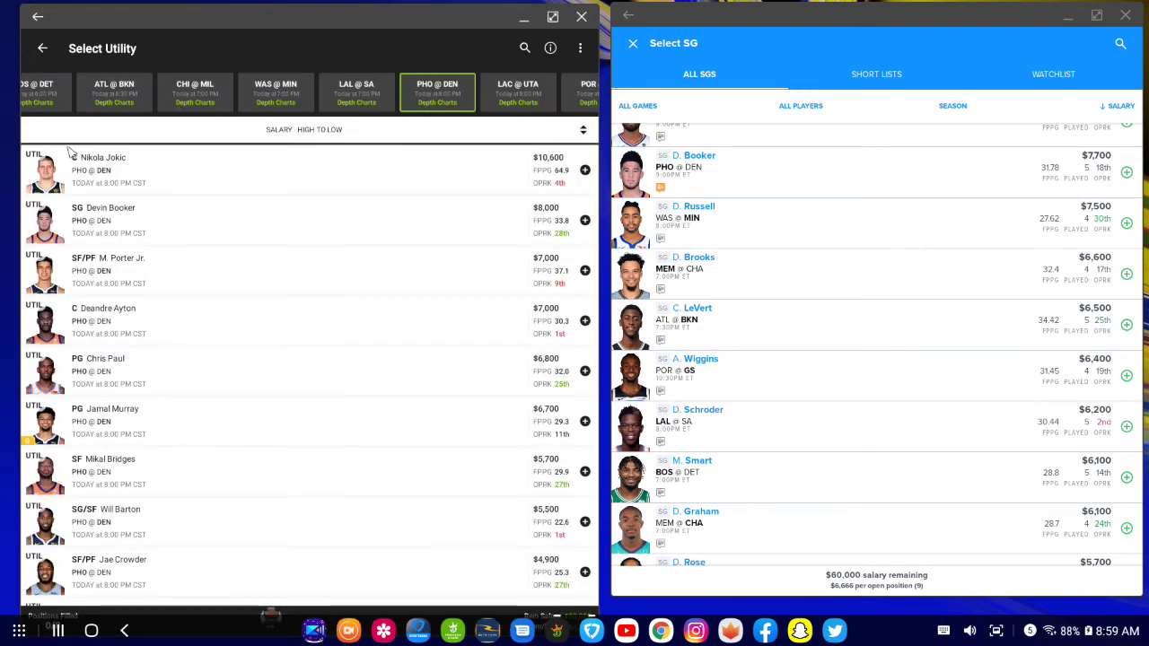
# - Switch FanDuel to the C selection, compare Jokic's salary there and close the selection
pyautogui.click(632, 43)
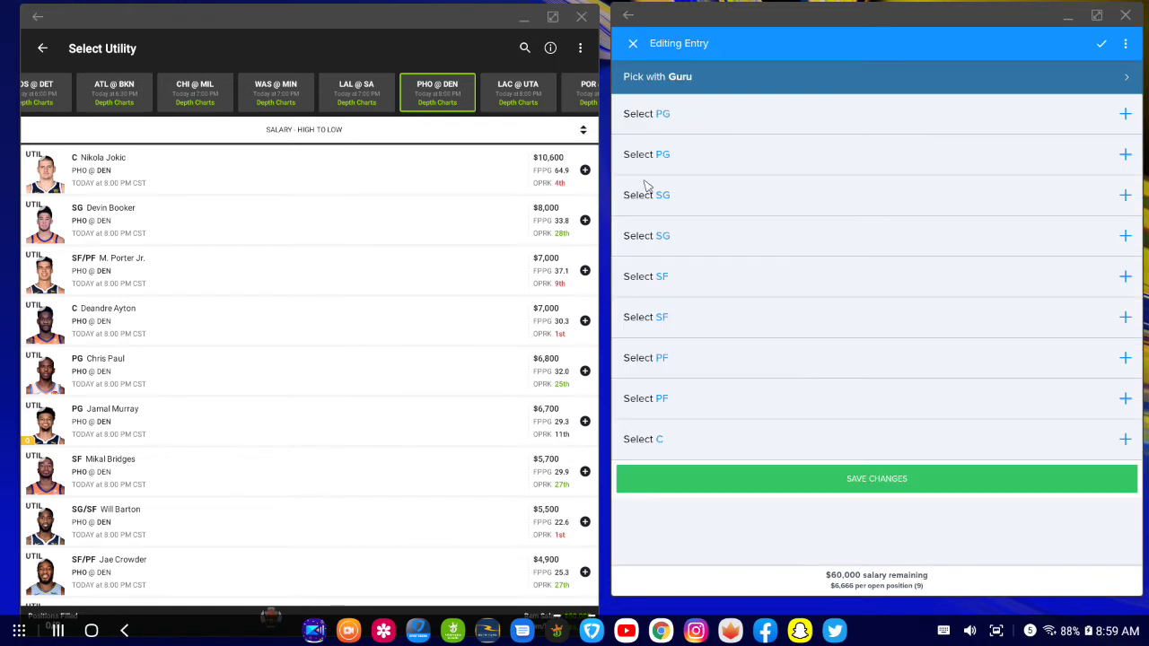
pyautogui.click(654, 442)
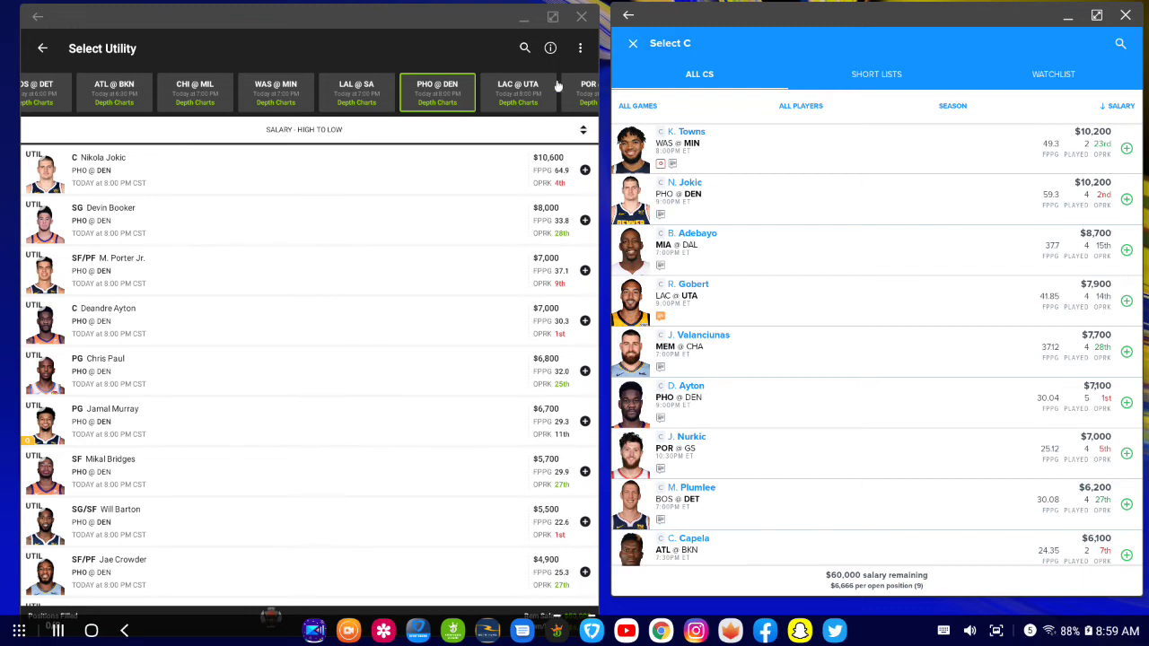
pyautogui.click(629, 45)
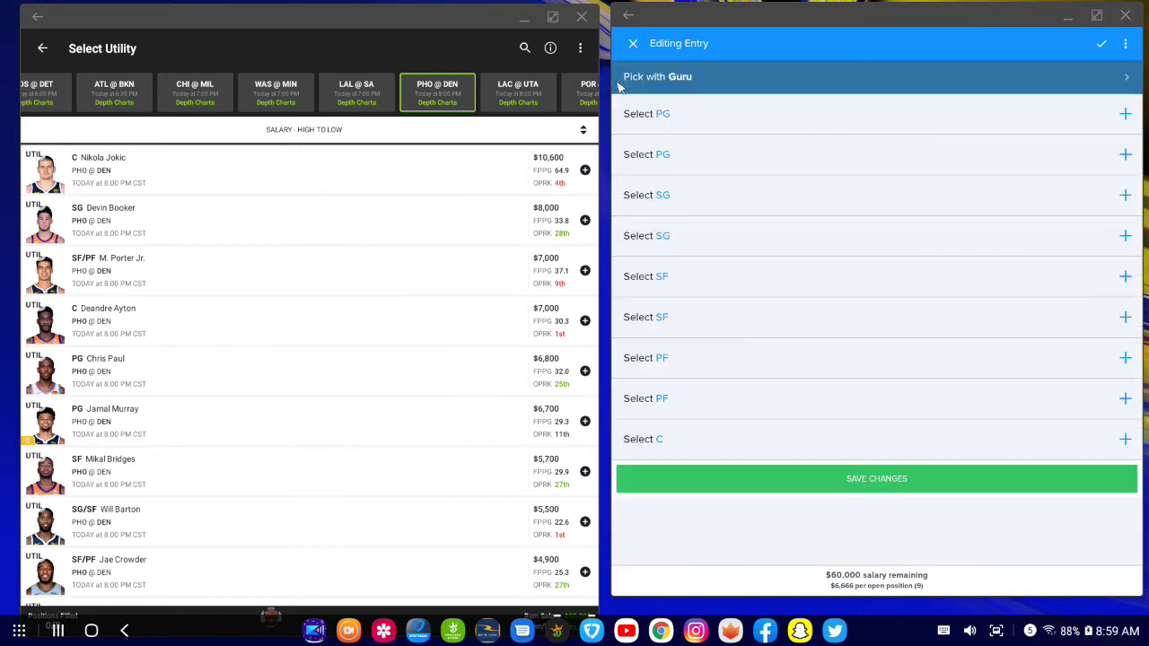
# - Show FanDuel's SG selection beside Devin Booker's game log in DraftKings to compare his salary, and leave both
pyautogui.click(702, 205)
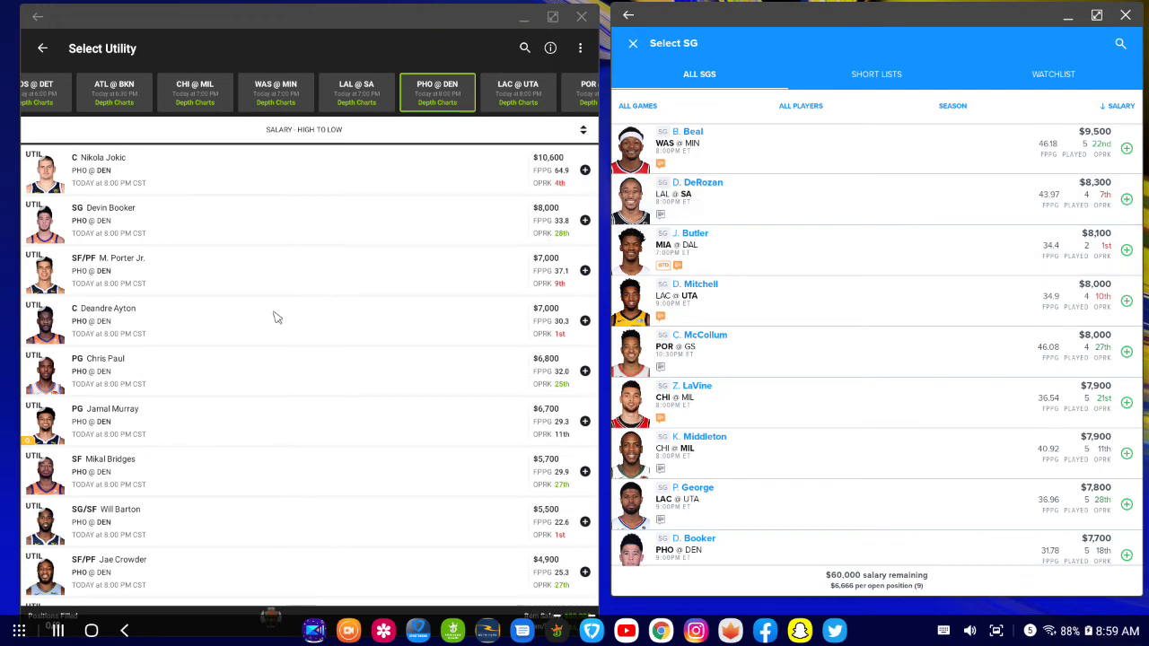
pyautogui.click(64, 221)
pyautogui.click(292, 207)
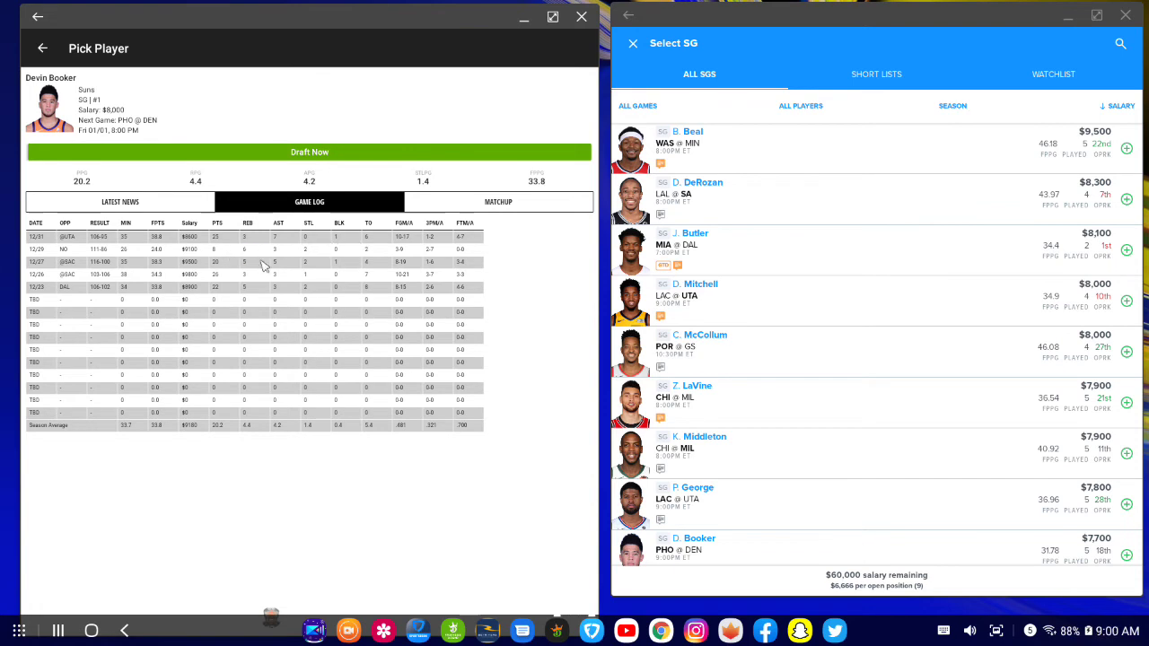
pyautogui.click(633, 44)
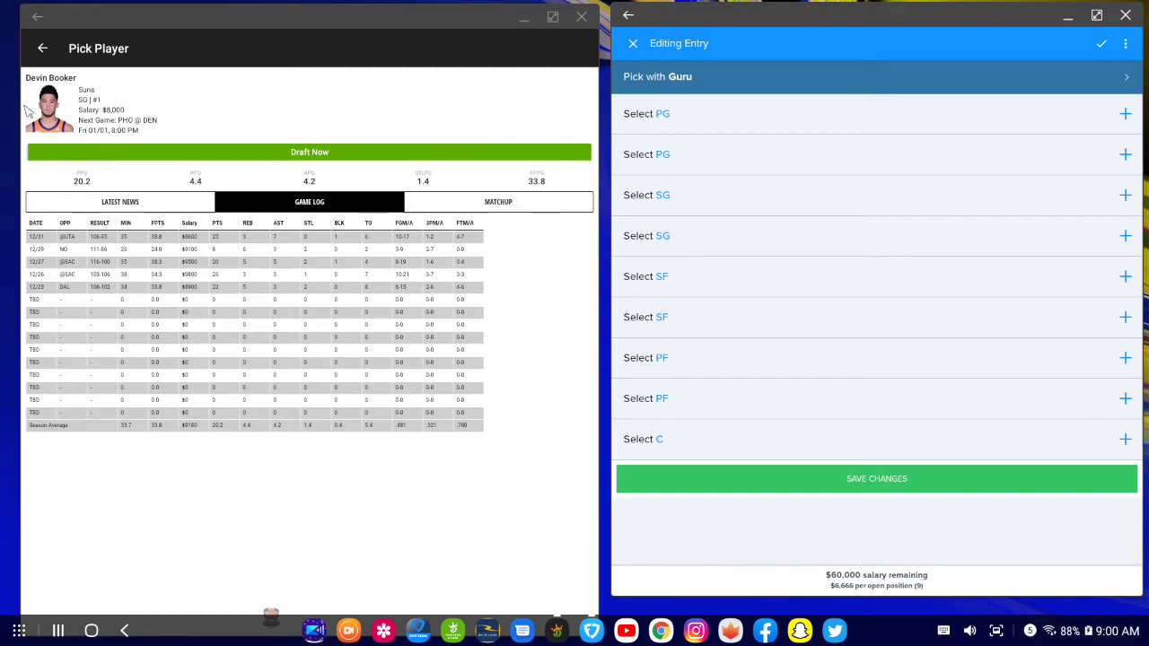
pyautogui.click(45, 52)
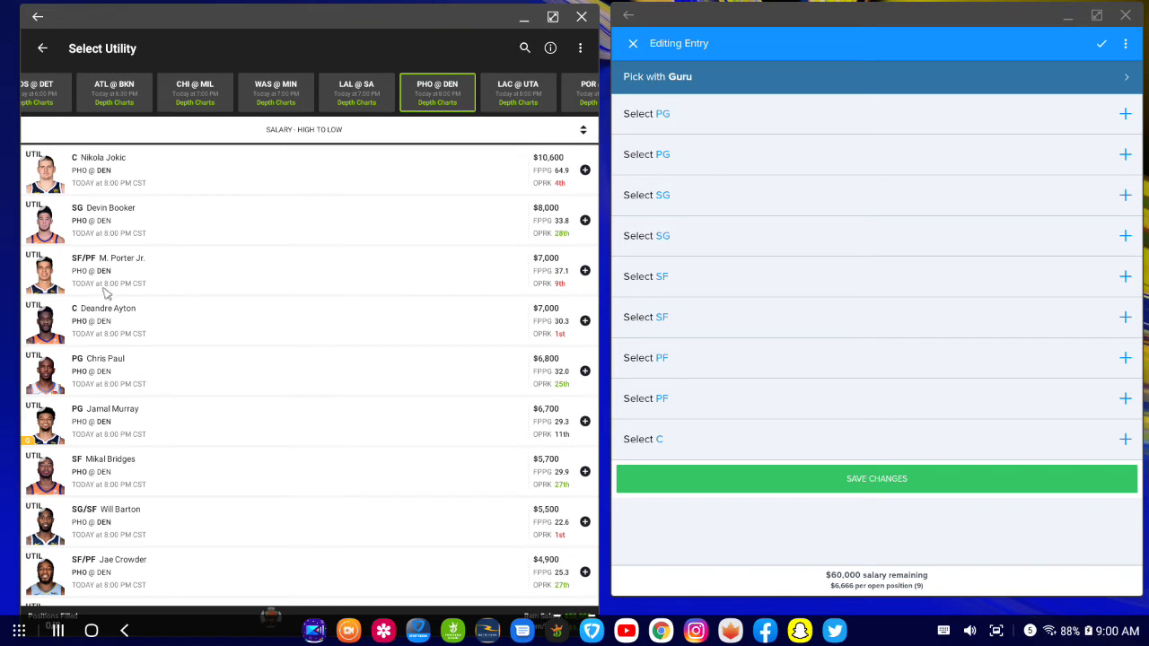
# - Look through the PHO @ DEN list, find M. Porter in FanDuel's SF selection and show his game log there
pyautogui.scroll(-1, 97, 301)
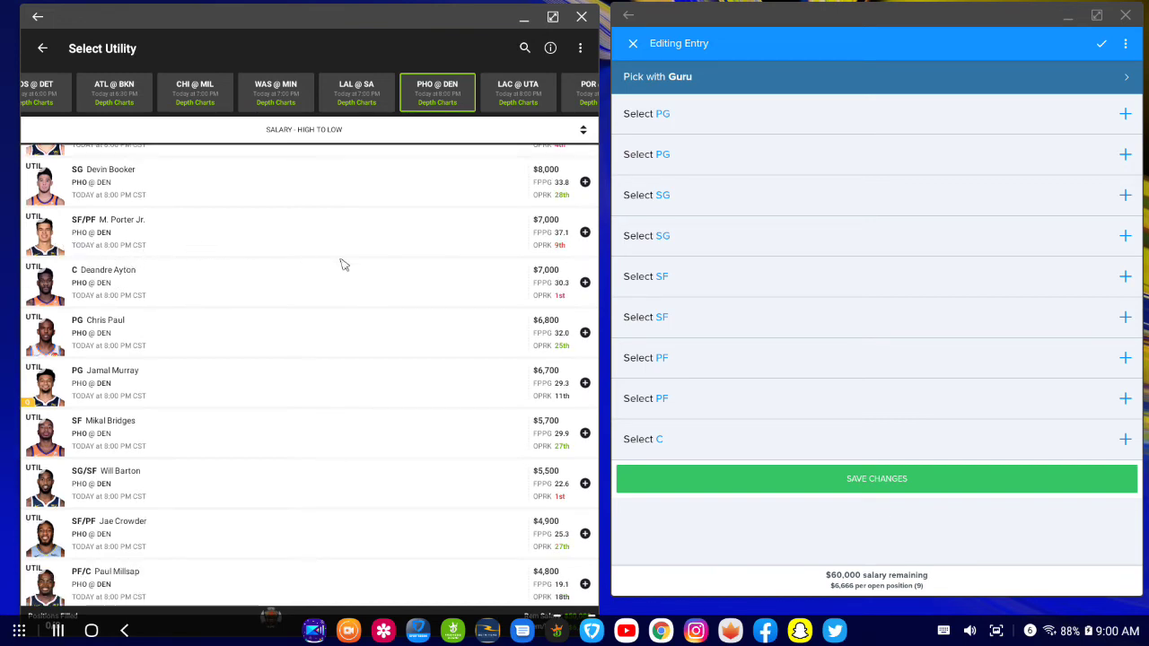
pyautogui.scroll(-5, 103, 229)
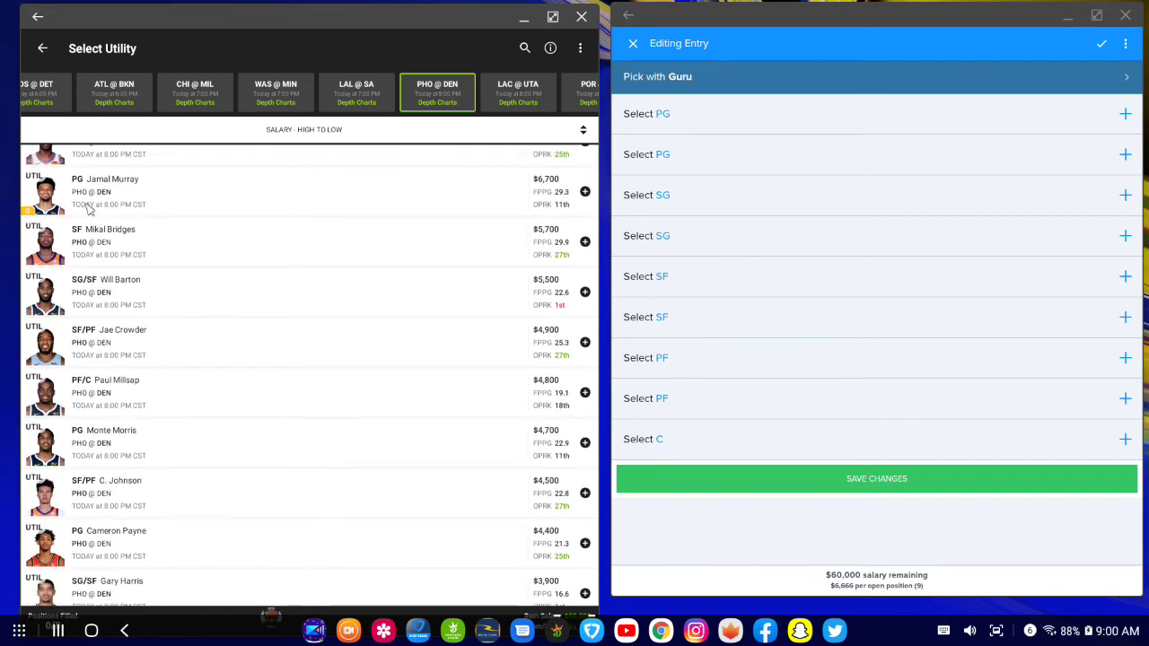
pyautogui.scroll(5, 89, 208)
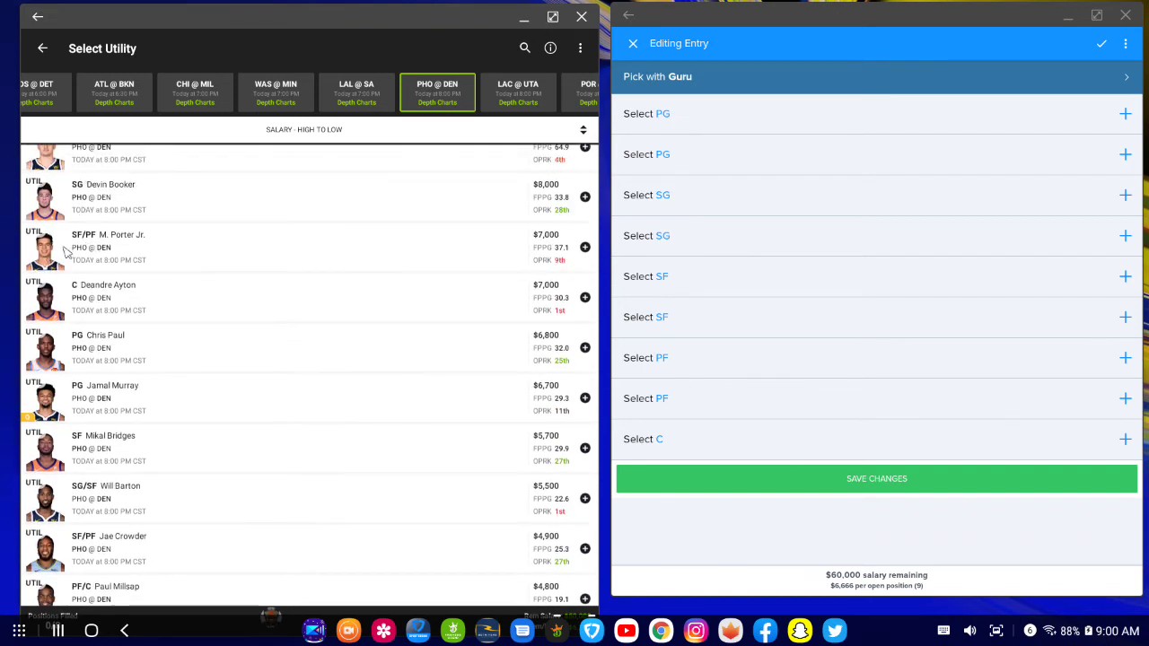
pyautogui.click(662, 313)
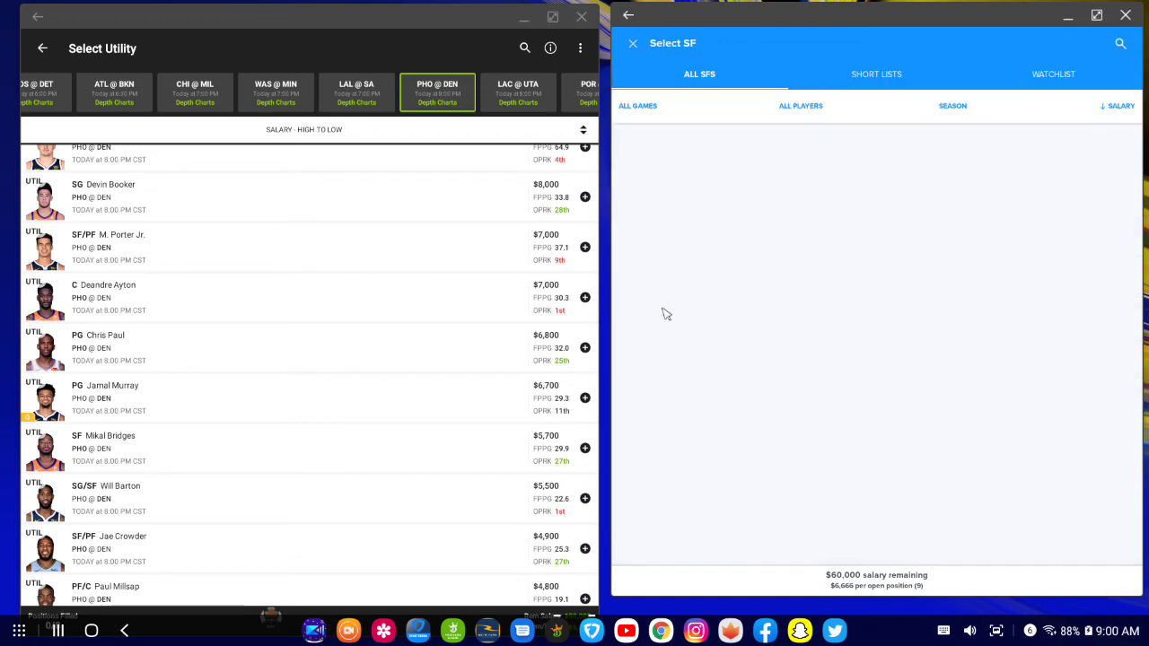
pyautogui.scroll(-5, 662, 313)
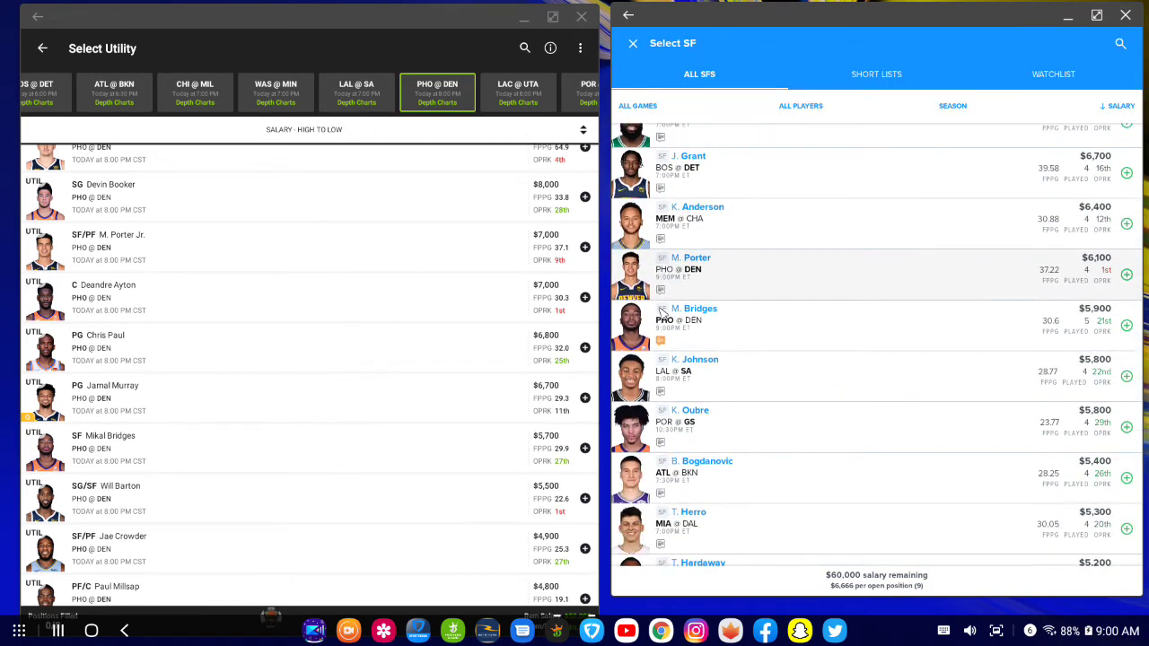
pyautogui.scroll(-1, 662, 314)
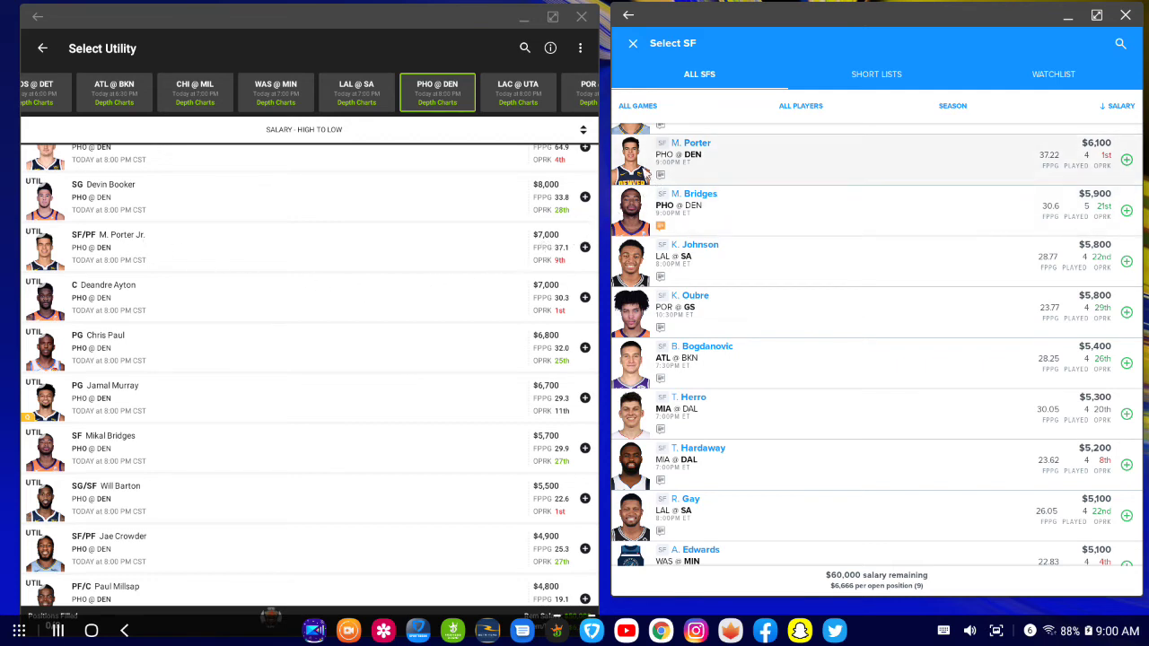
pyautogui.click(645, 169)
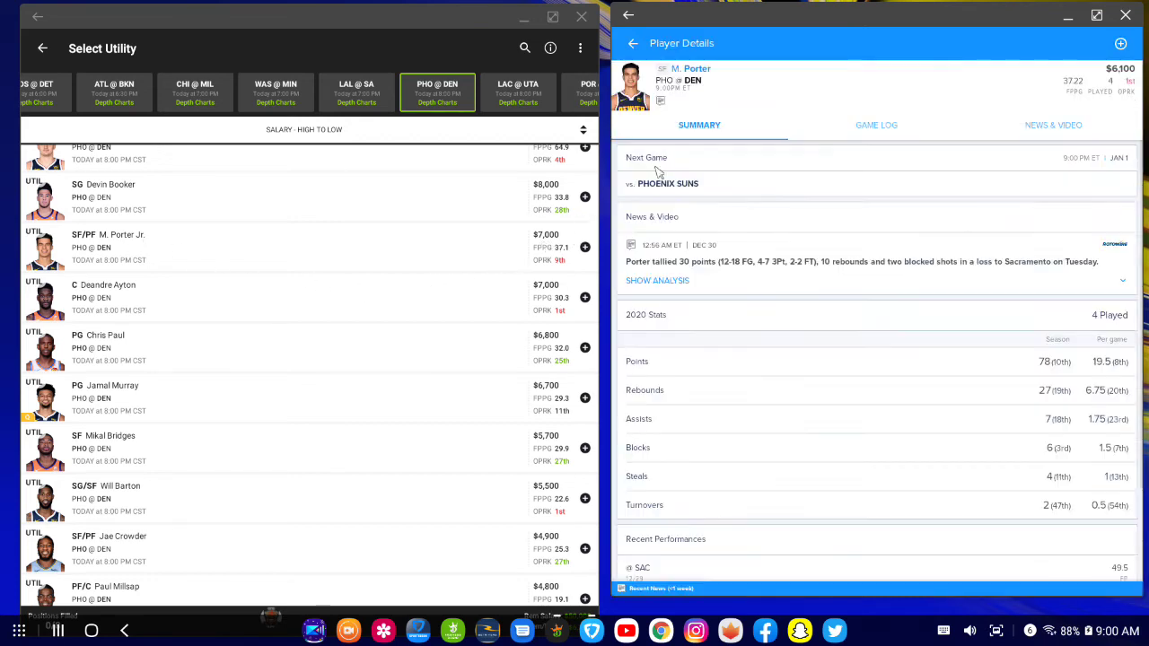
pyautogui.click(862, 124)
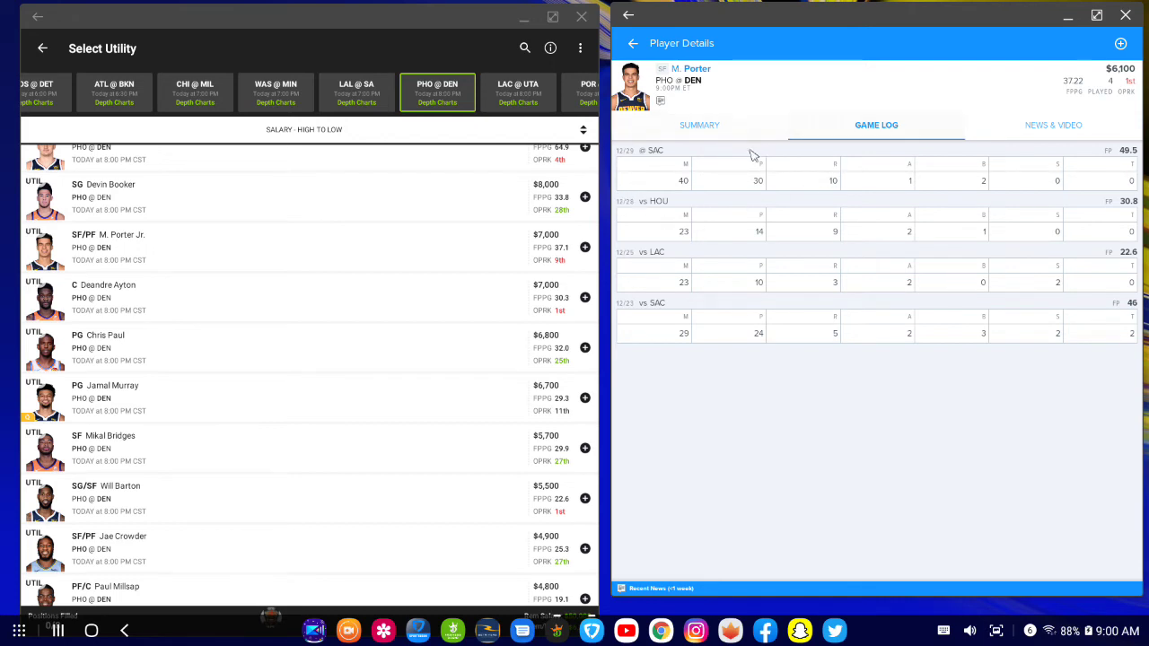
# - Reopen DraftKings' utility selection for PHO @ DEN, view Deandre Ayton's game log and leave his details
pyautogui.click(44, 52)
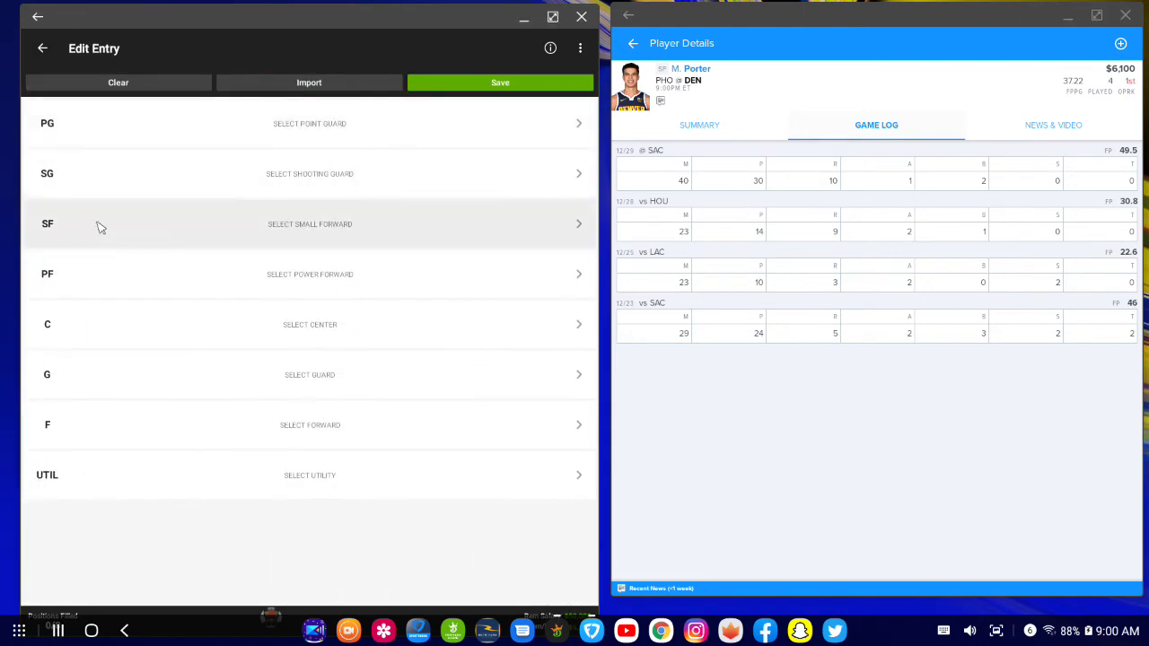
pyautogui.click(97, 478)
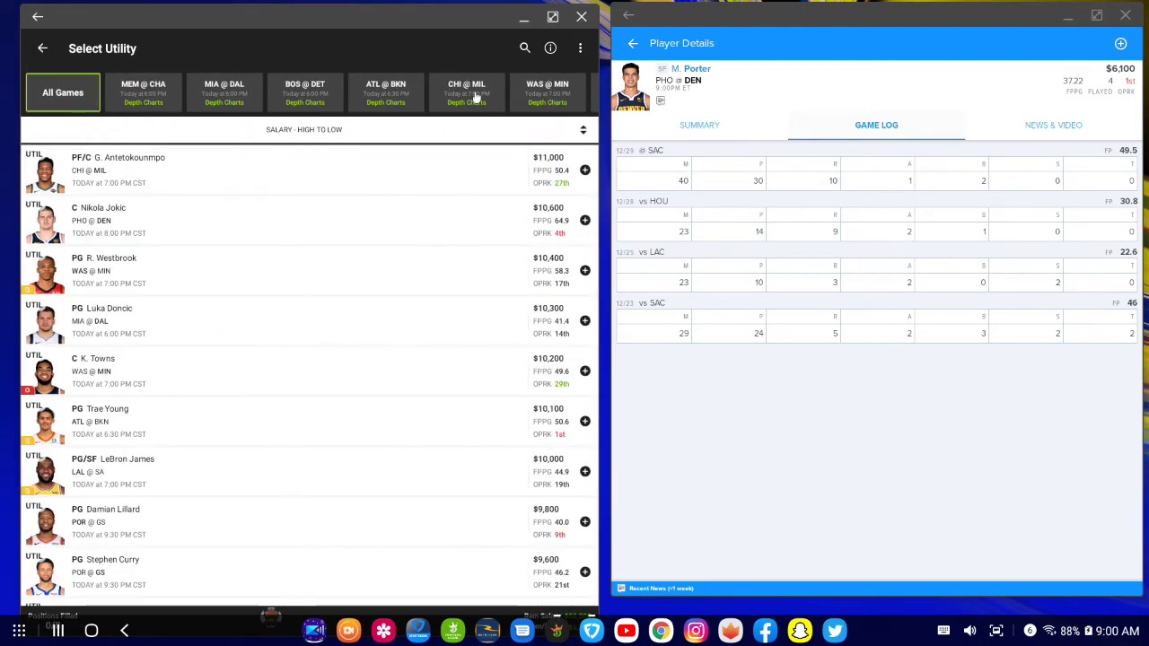
pyautogui.moveTo(477, 86); pyautogui.dragTo(223, 105)
pyautogui.click(453, 88)
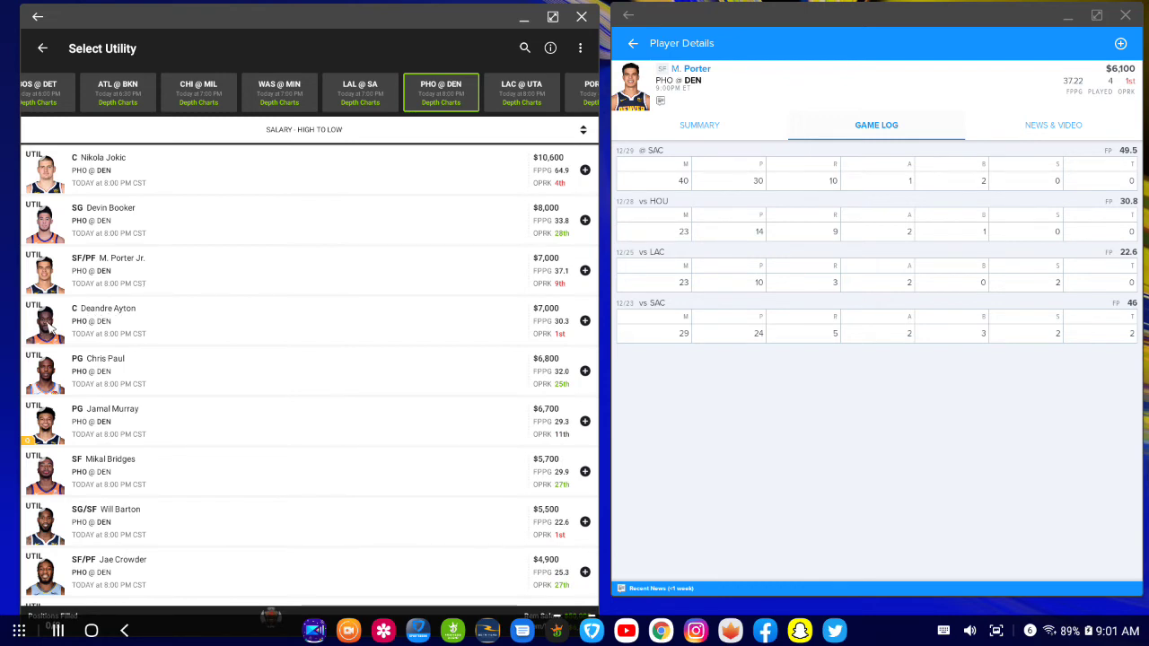
pyautogui.click(71, 313)
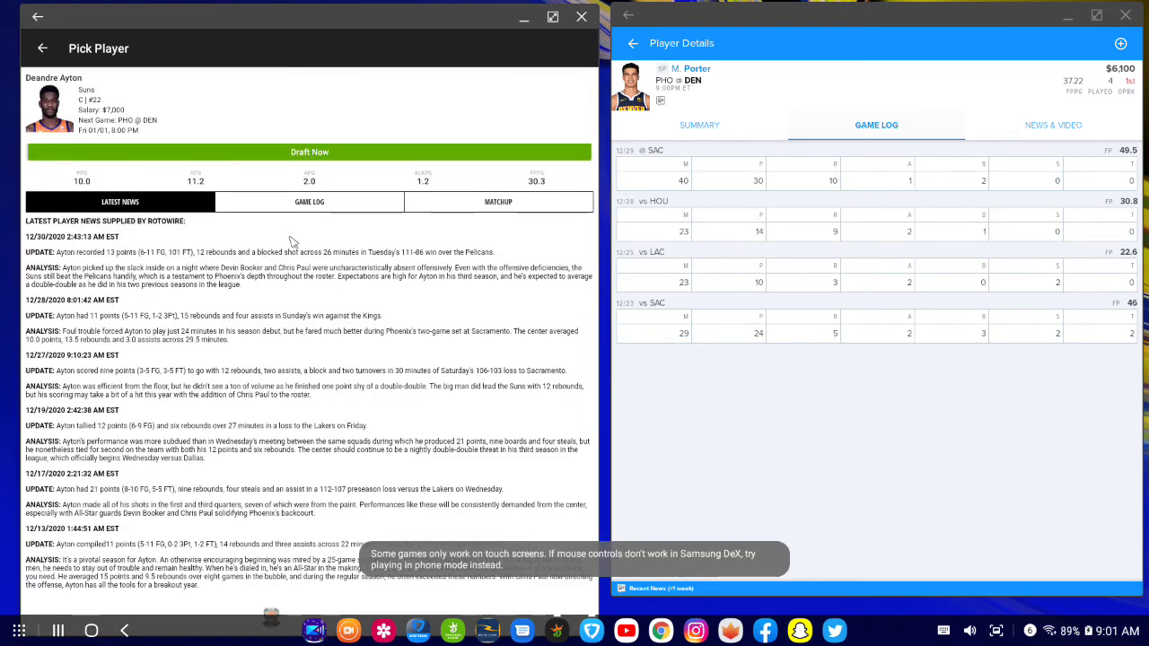
pyautogui.click(323, 205)
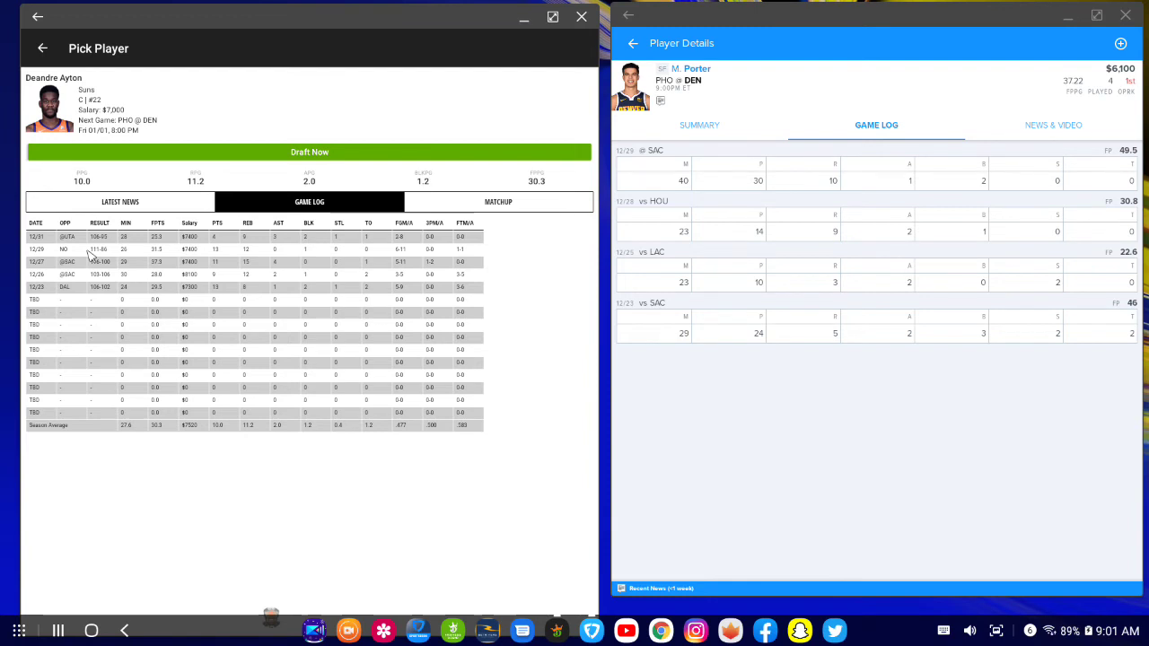
pyautogui.click(41, 48)
# - Find Mikal Bridges in the PHO @ DEN list and show his game log in DraftKings
pyautogui.scroll(-2, 203, 387)
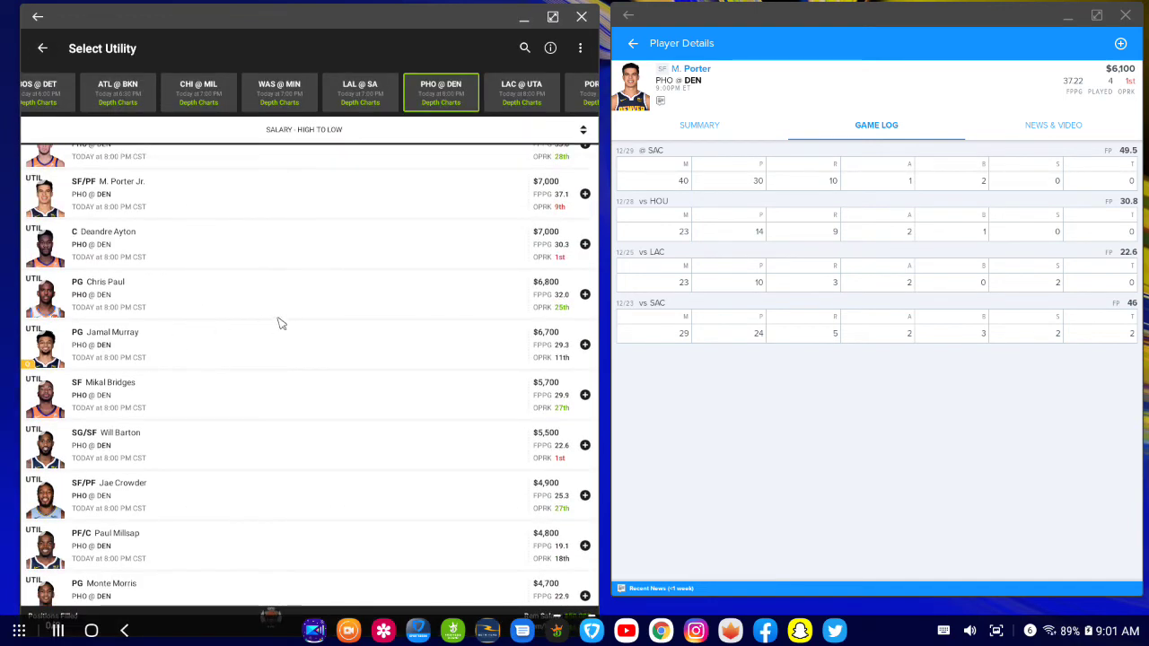
pyautogui.scroll(-1, 278, 324)
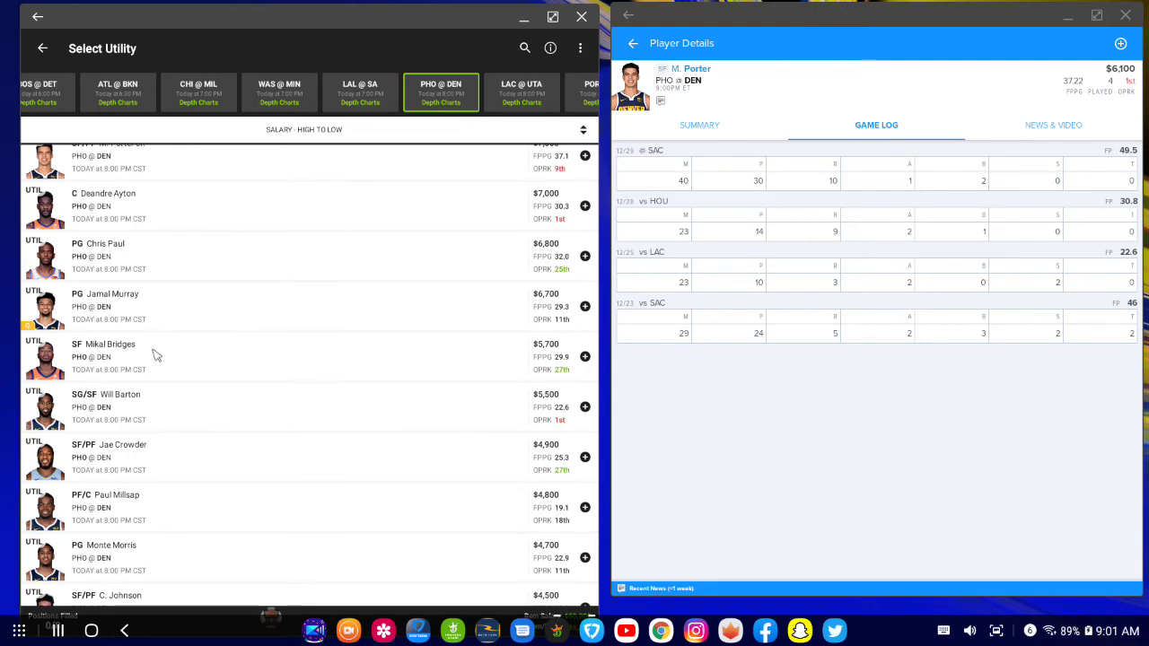
pyautogui.scroll(-1, 140, 349)
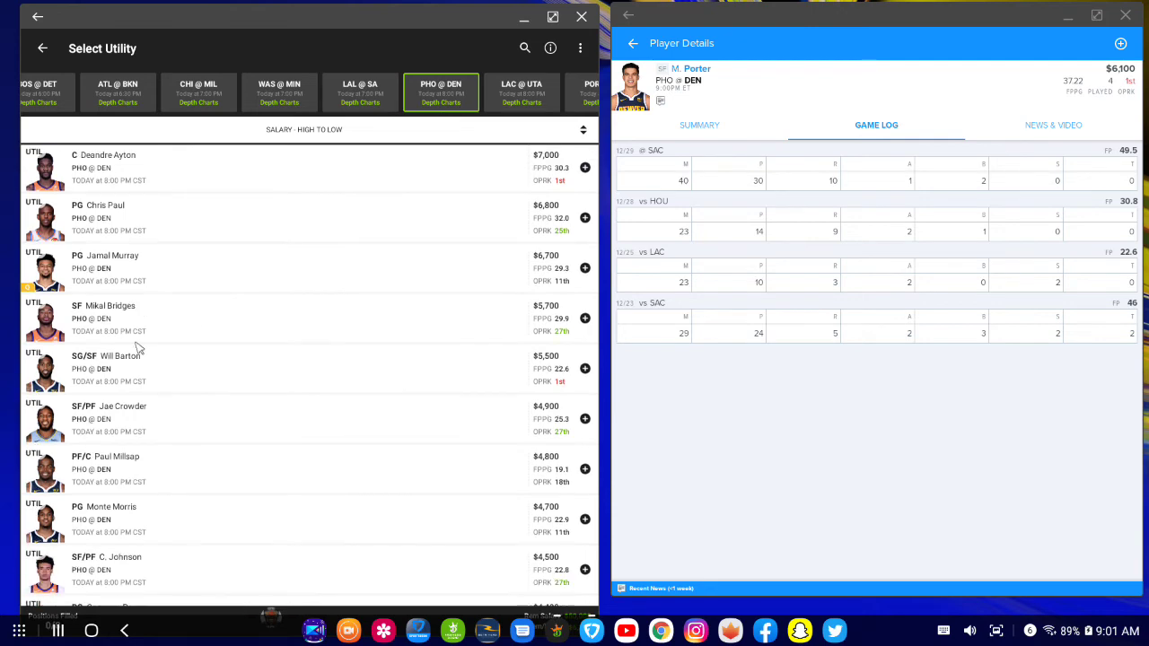
pyautogui.click(58, 320)
pyautogui.click(280, 203)
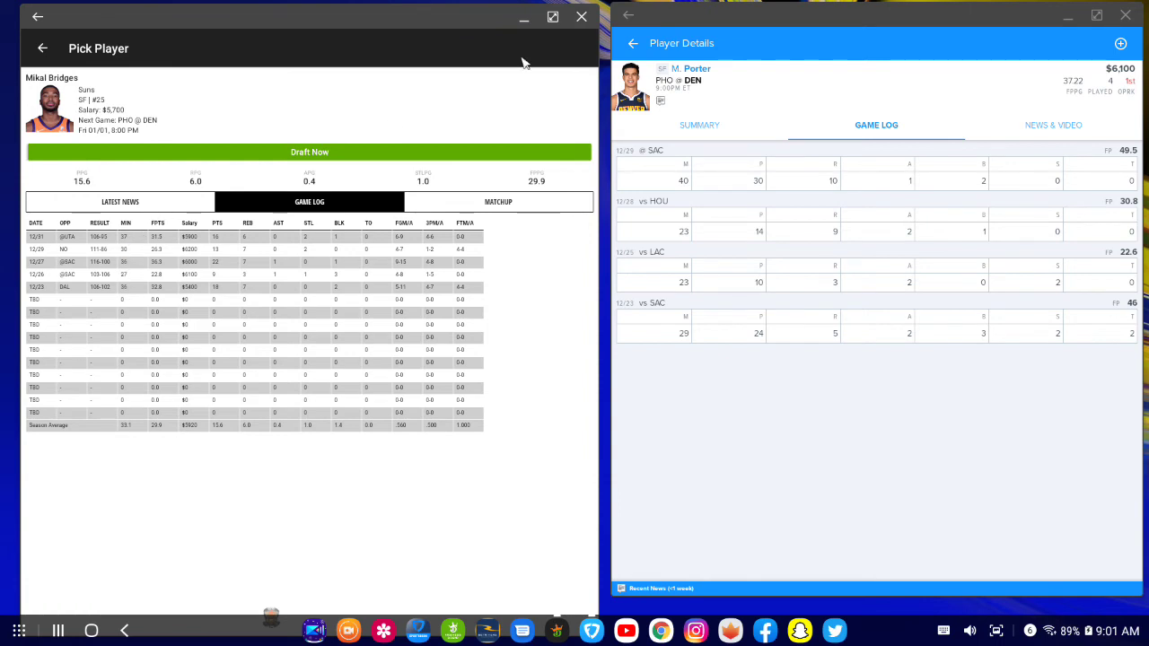
# - Leave Porter's details in FanDuel and find Mikal Bridges in the SF selection to compare his salary
pyautogui.click(632, 43)
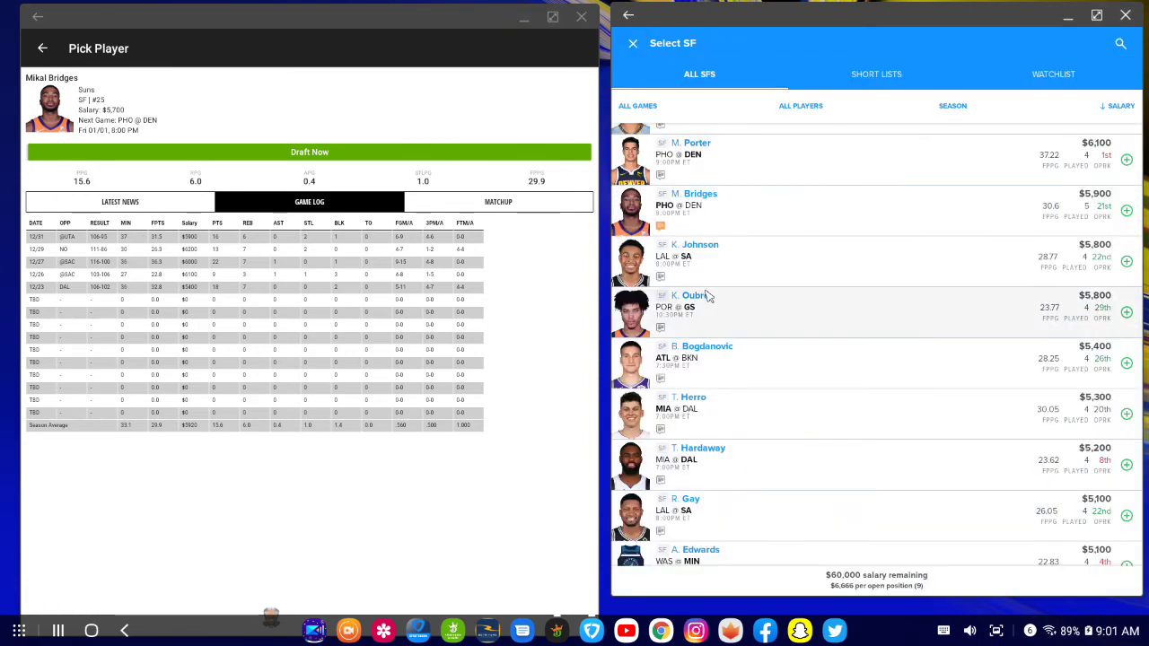
pyautogui.scroll(-1, 695, 325)
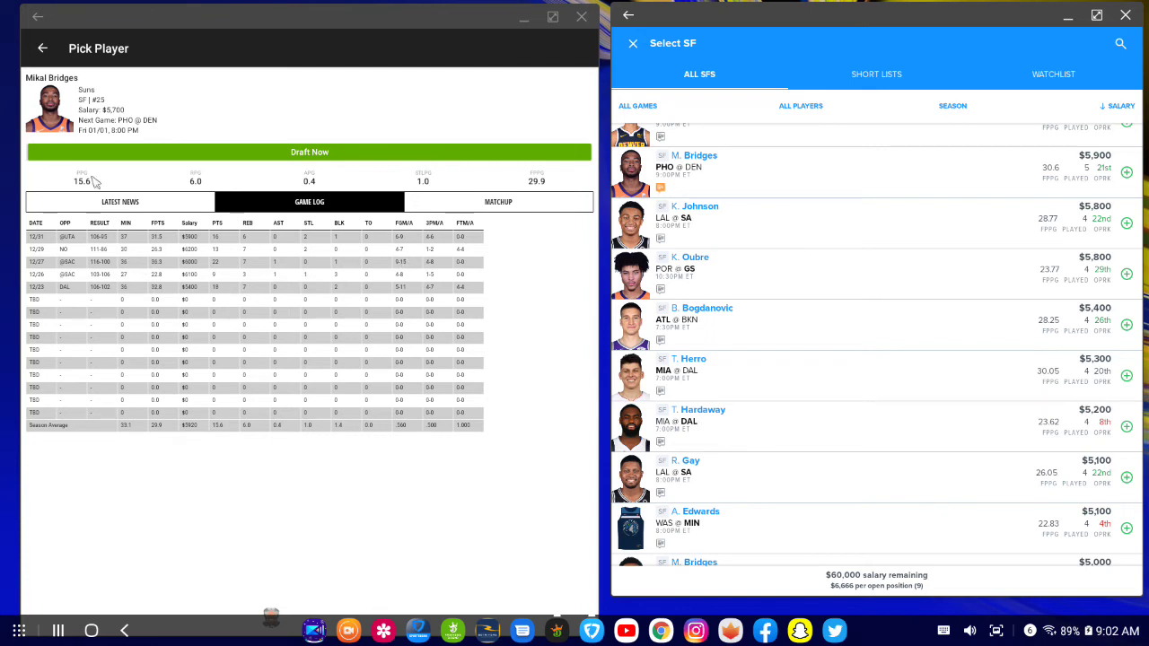
# - Leave Mikal Bridges' details in DraftKings, find Monte Morris in the PHO @ DEN list and show his game log
pyautogui.click(42, 48)
pyautogui.scroll(-3, 170, 359)
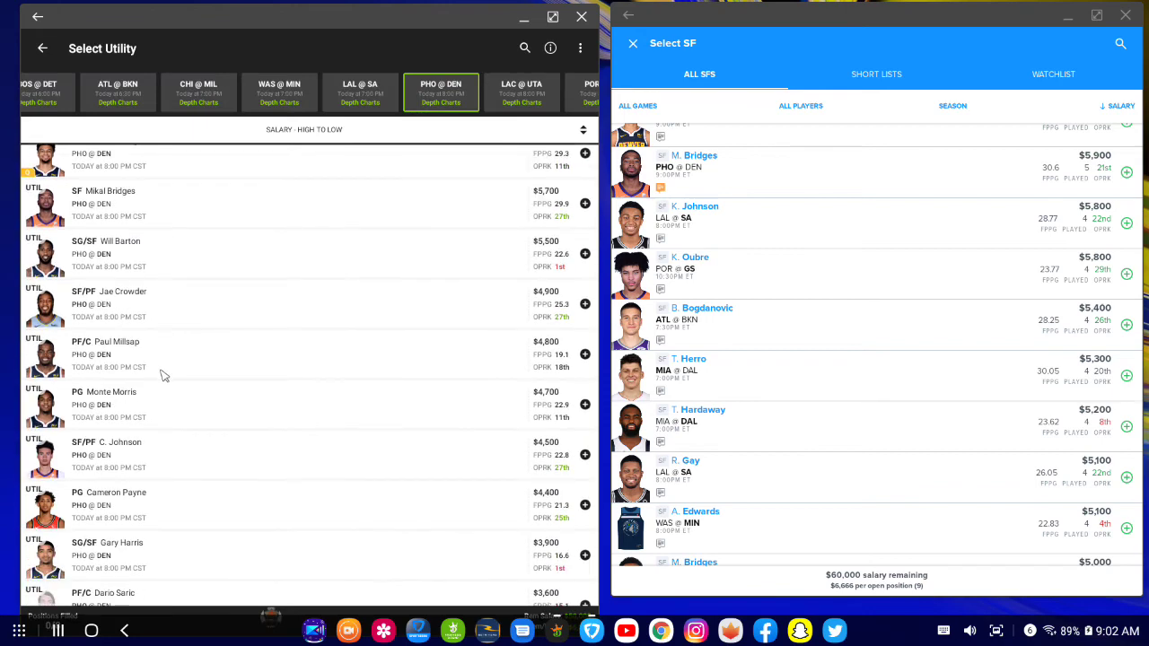
pyautogui.scroll(-2, 162, 377)
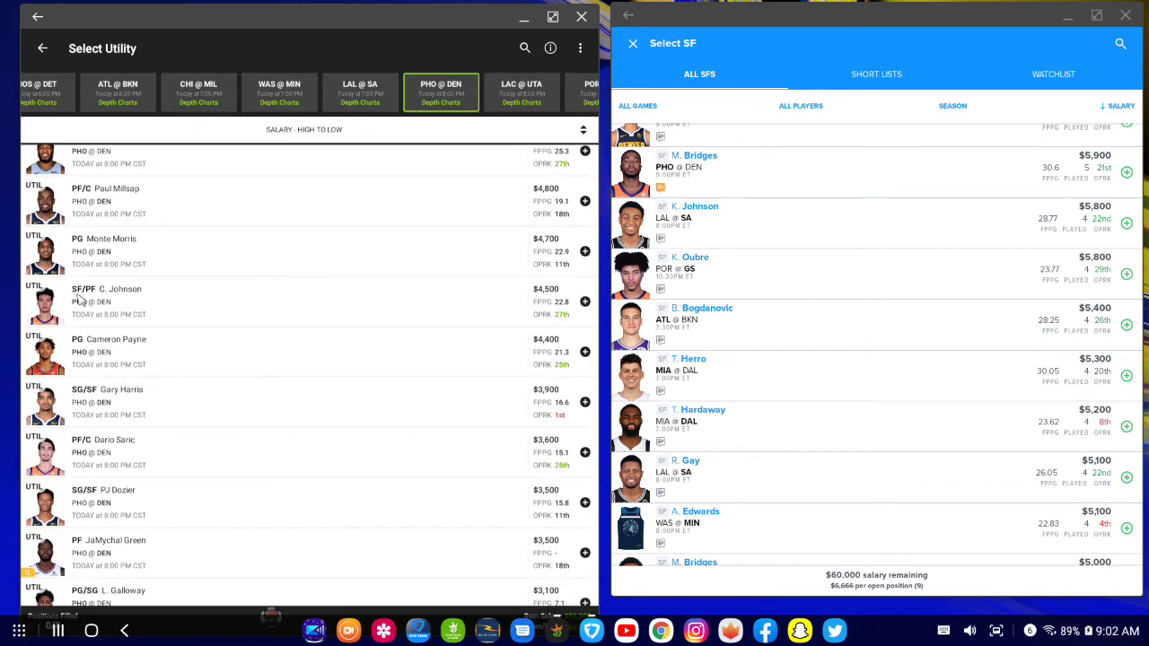
pyautogui.click(48, 256)
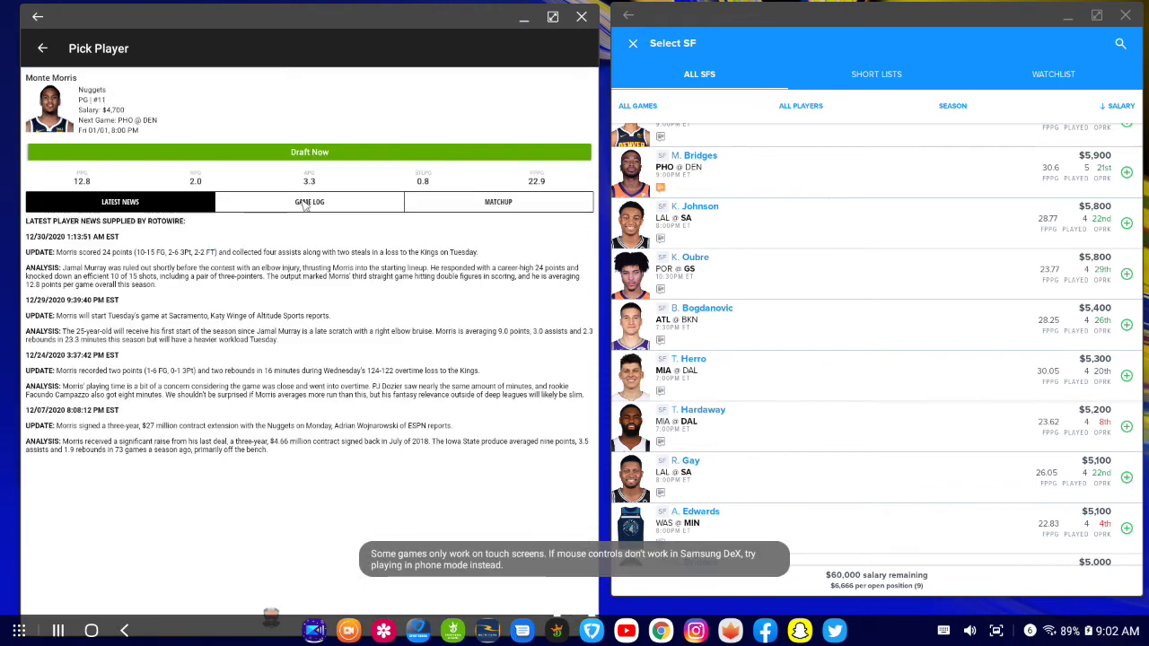
pyautogui.click(298, 207)
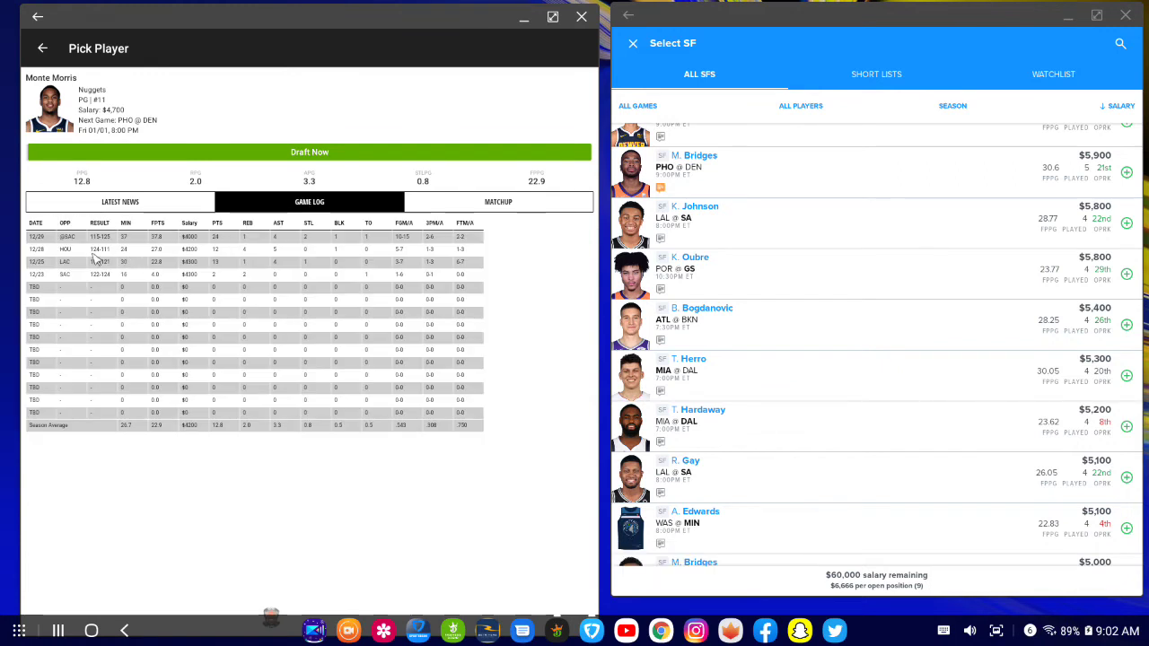
# - Switch FanDuel from the SF to the PG selection and find M. Morris to compare his salary
pyautogui.click(633, 43)
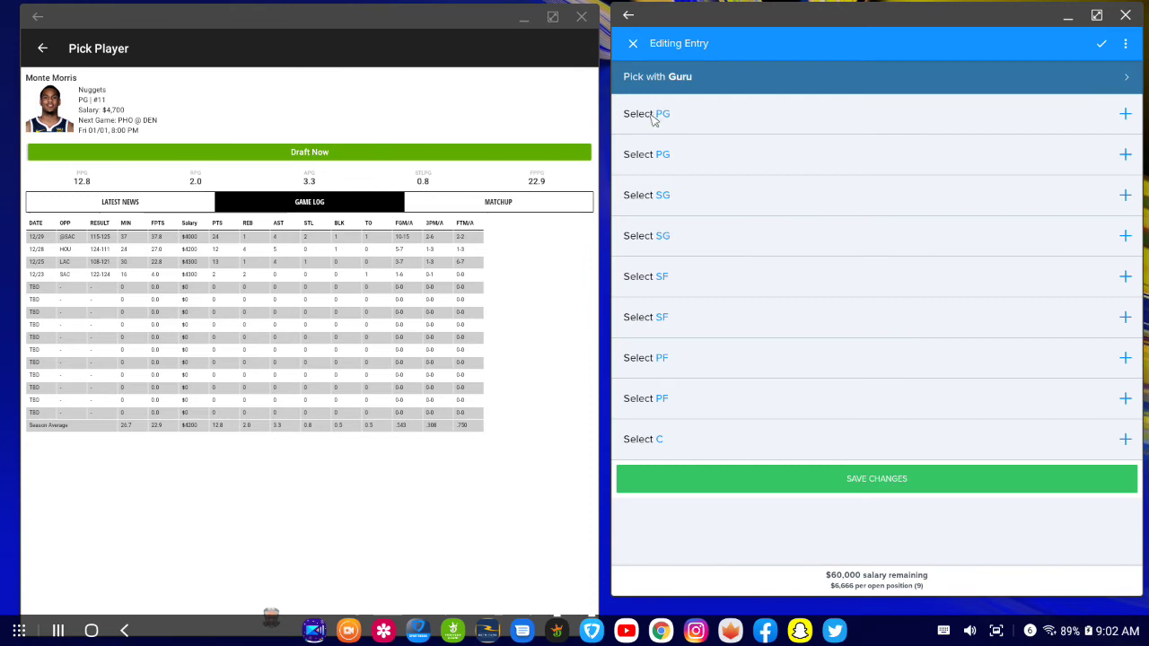
pyautogui.click(650, 114)
pyautogui.scroll(-3, 738, 271)
pyautogui.scroll(-5, 737, 271)
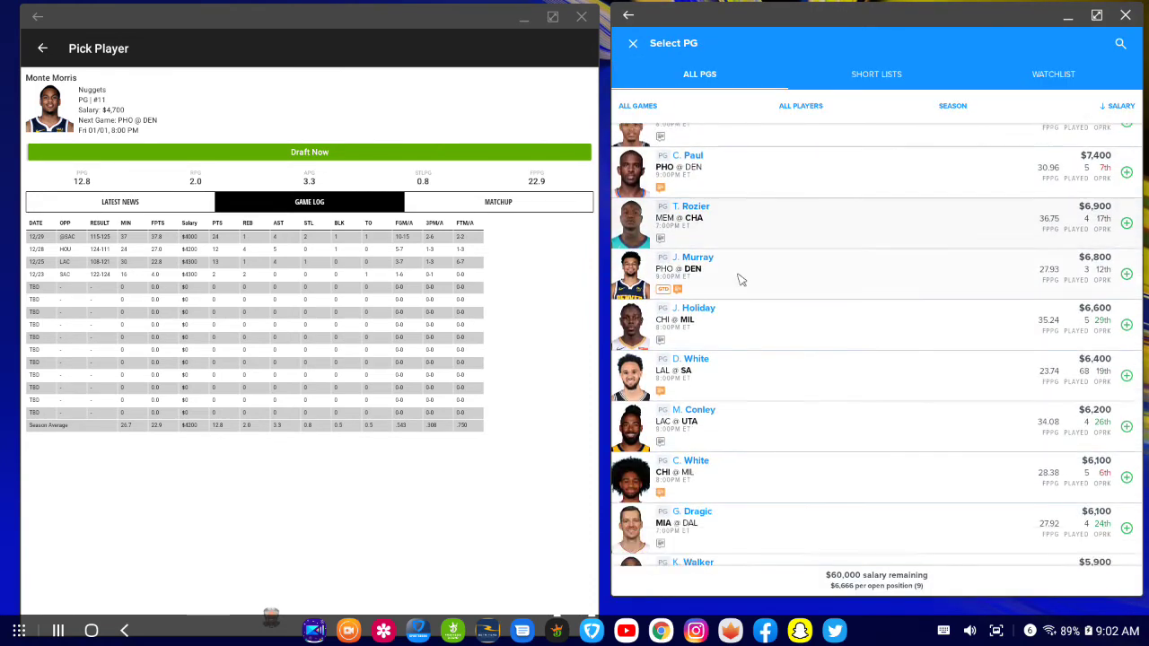
pyautogui.scroll(-5, 749, 334)
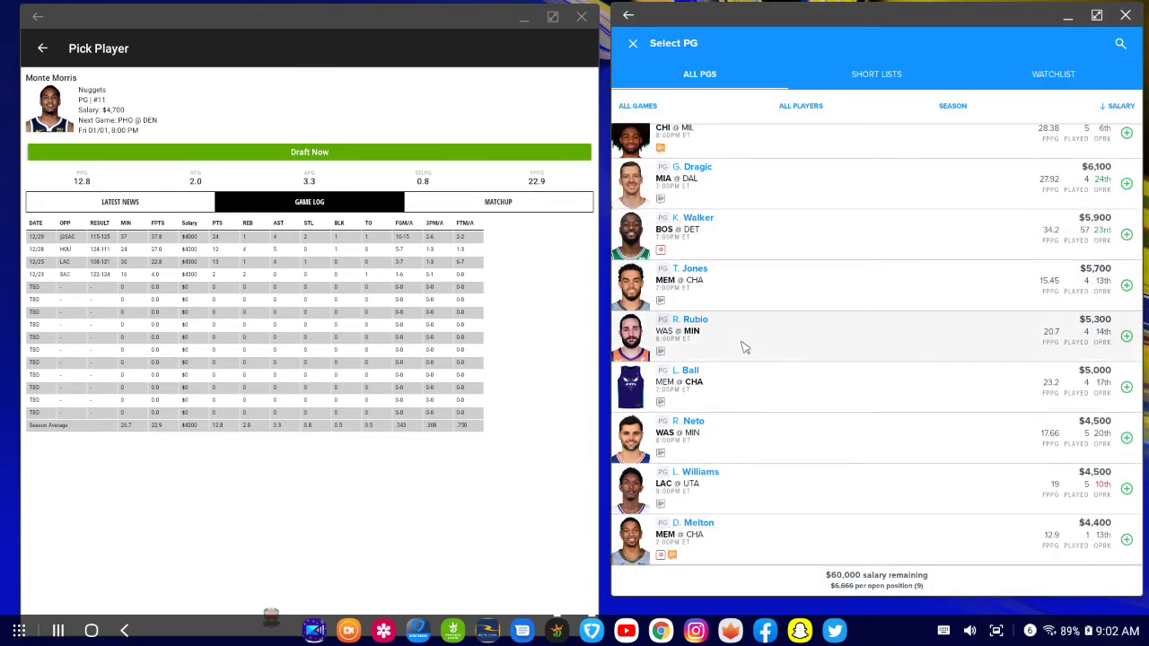
pyautogui.scroll(-2, 745, 366)
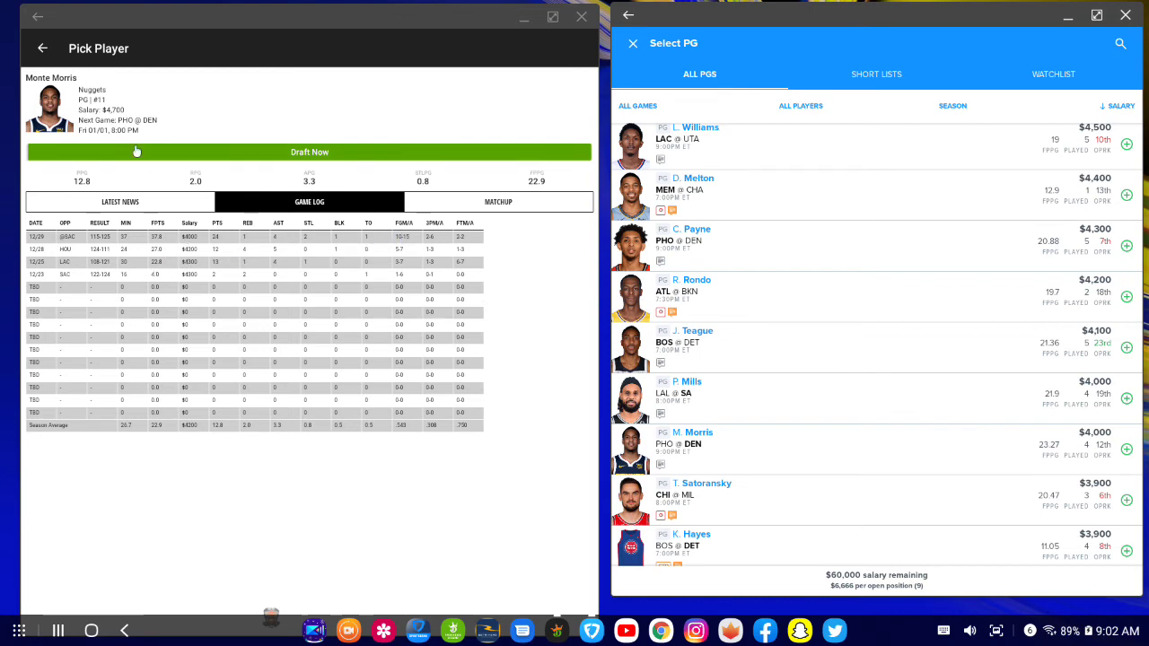
# - Return to DraftKings' PHO @ DEN list, find Jae Crowder and show his game log
pyautogui.click(42, 49)
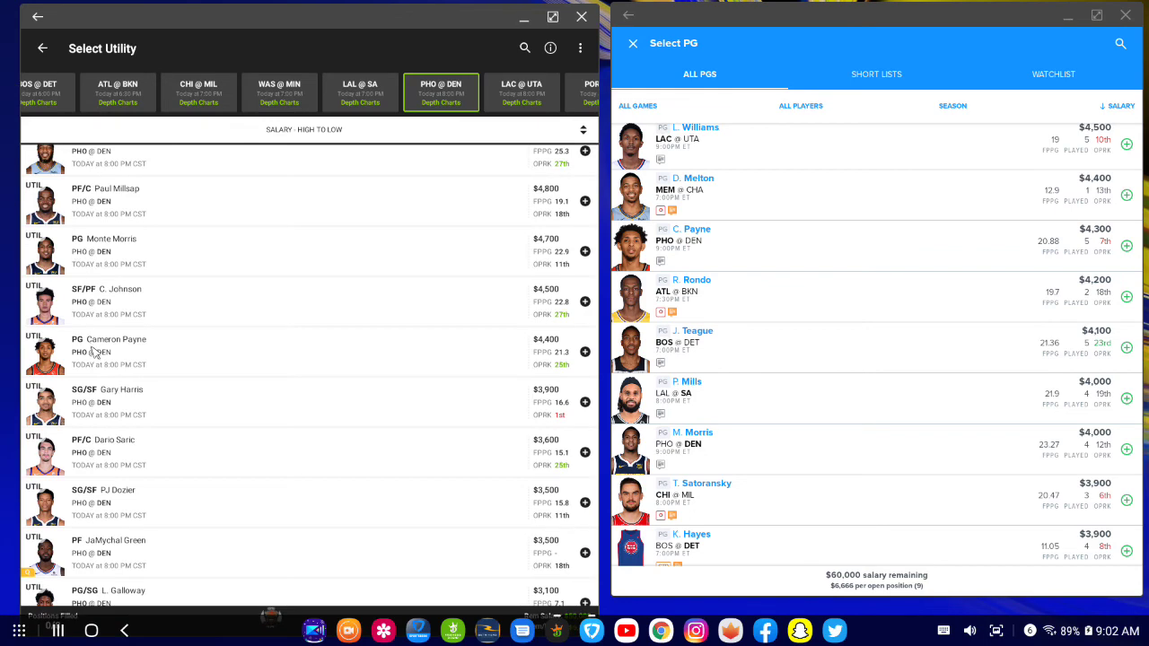
pyautogui.scroll(3, 123, 391)
pyautogui.scroll(5, 123, 391)
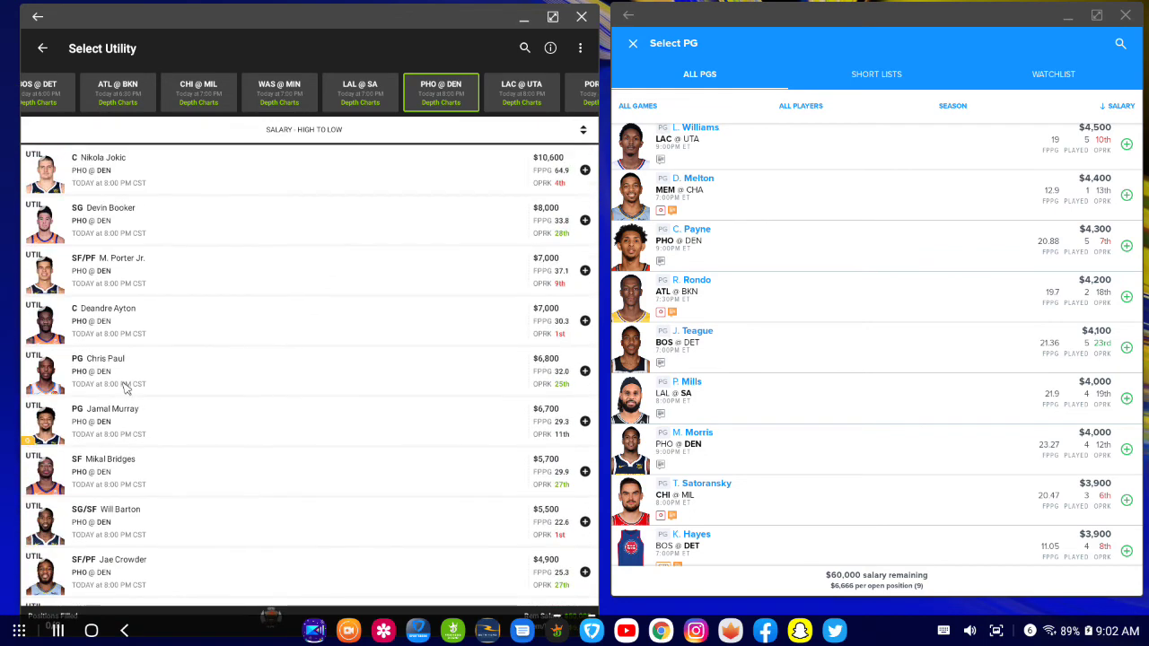
pyautogui.scroll(-3, 126, 387)
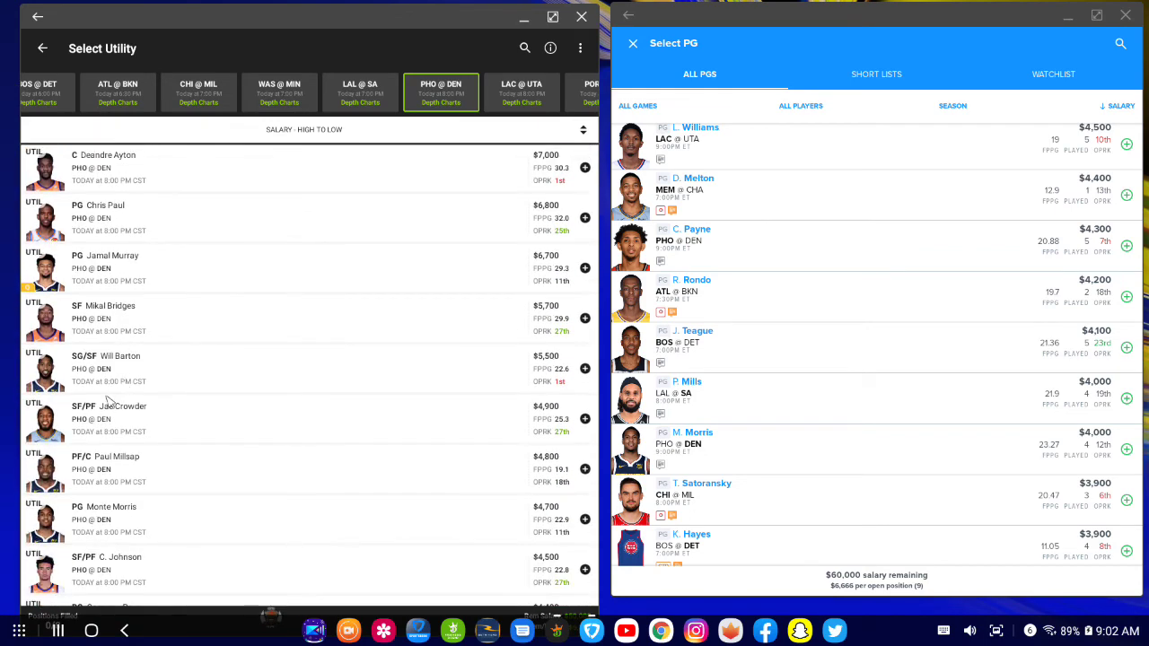
pyautogui.click(54, 418)
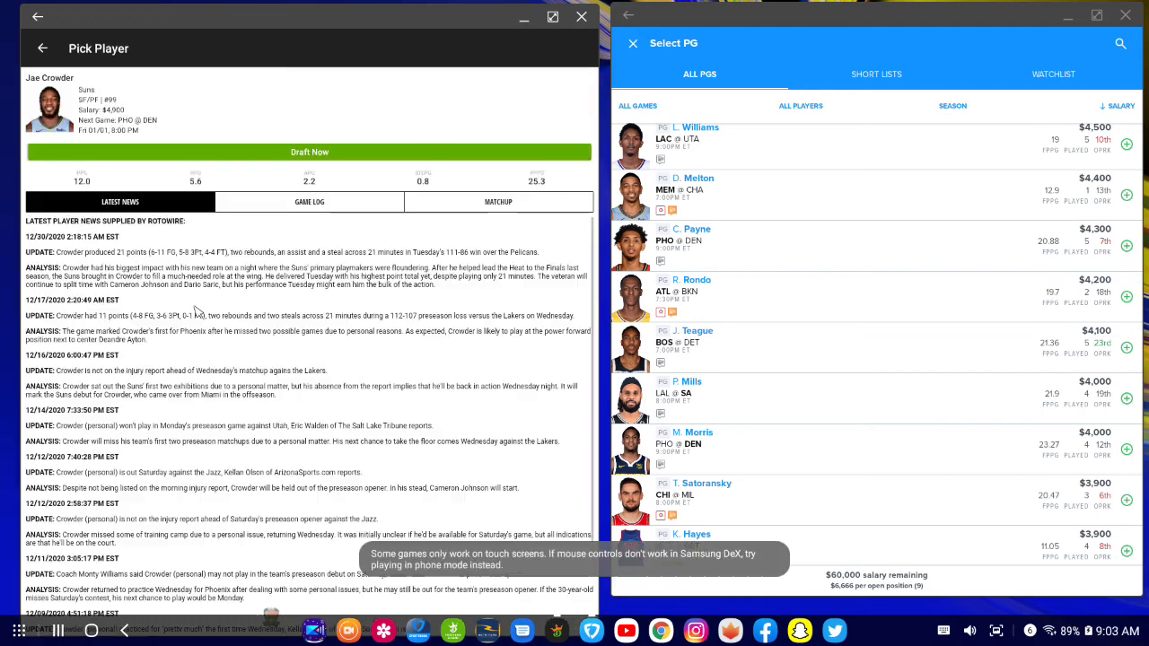
pyautogui.click(325, 212)
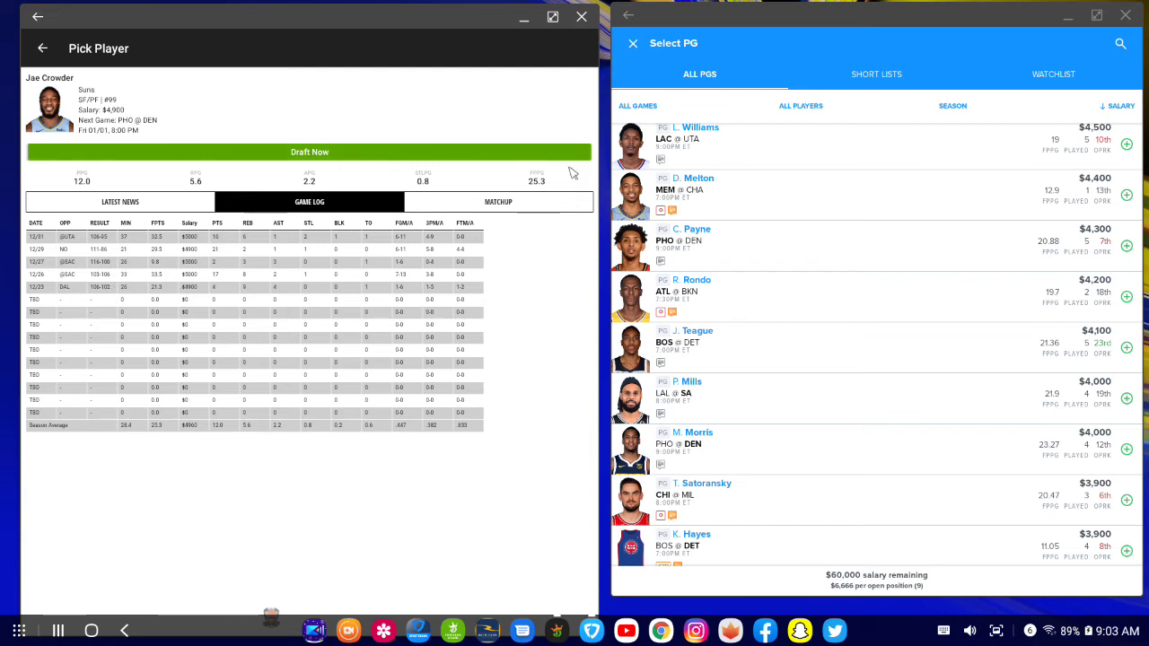
# - Switch FanDuel to the PF selection and find J. Crowder to compare his salary
pyautogui.click(633, 45)
pyautogui.click(747, 359)
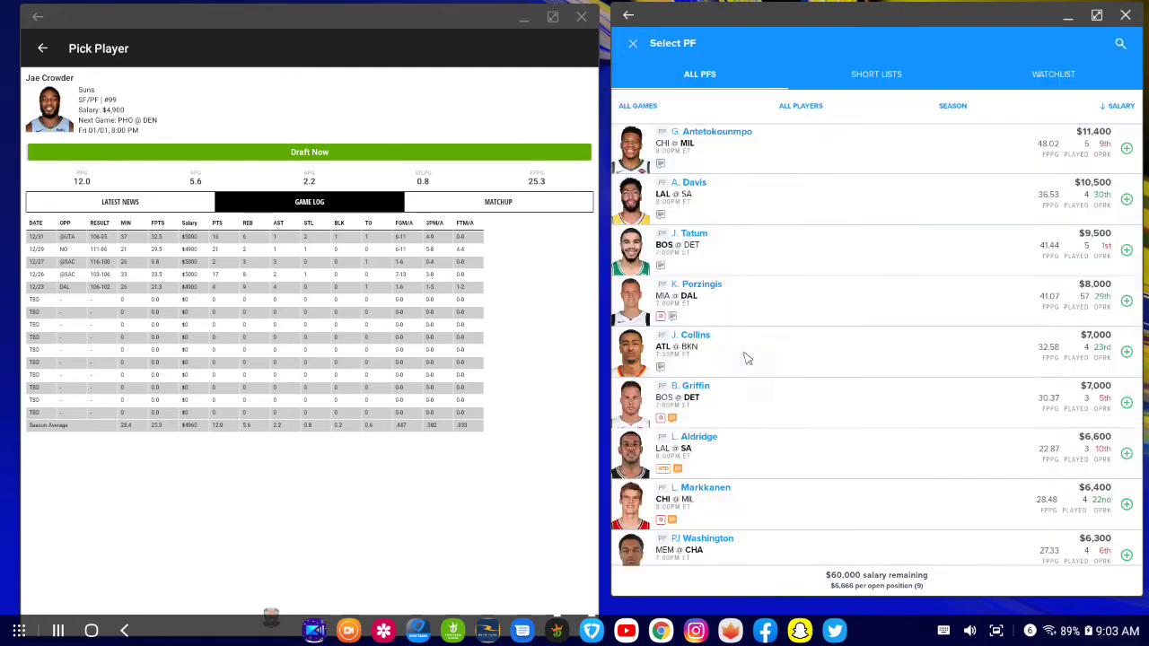
pyautogui.scroll(-10, 744, 362)
pyautogui.scroll(-1, 738, 367)
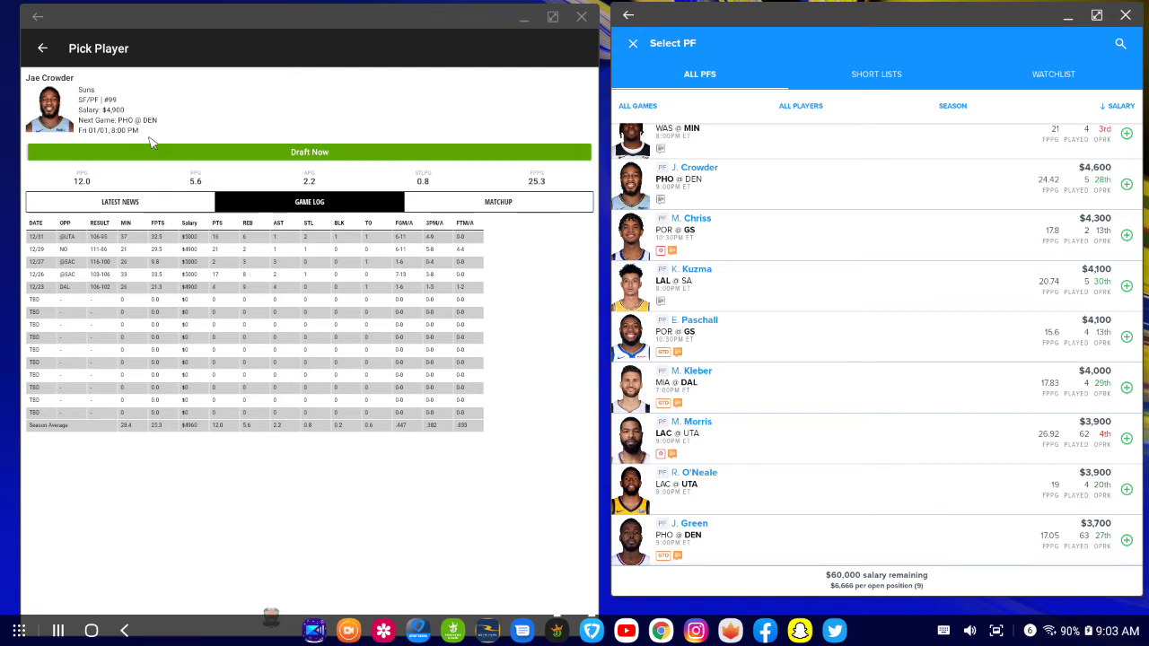
# - Leave Crowder's details in DraftKings and show the LAC @ UTA player list from its highest salaries
pyautogui.click(43, 48)
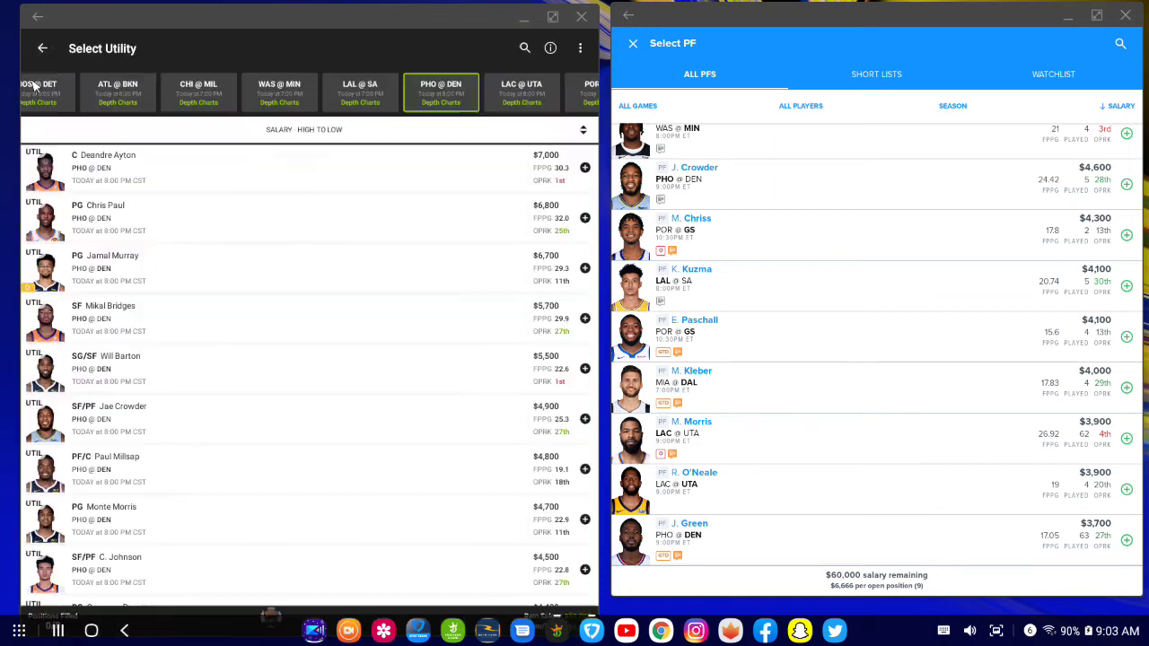
pyautogui.scroll(-1, 87, 437)
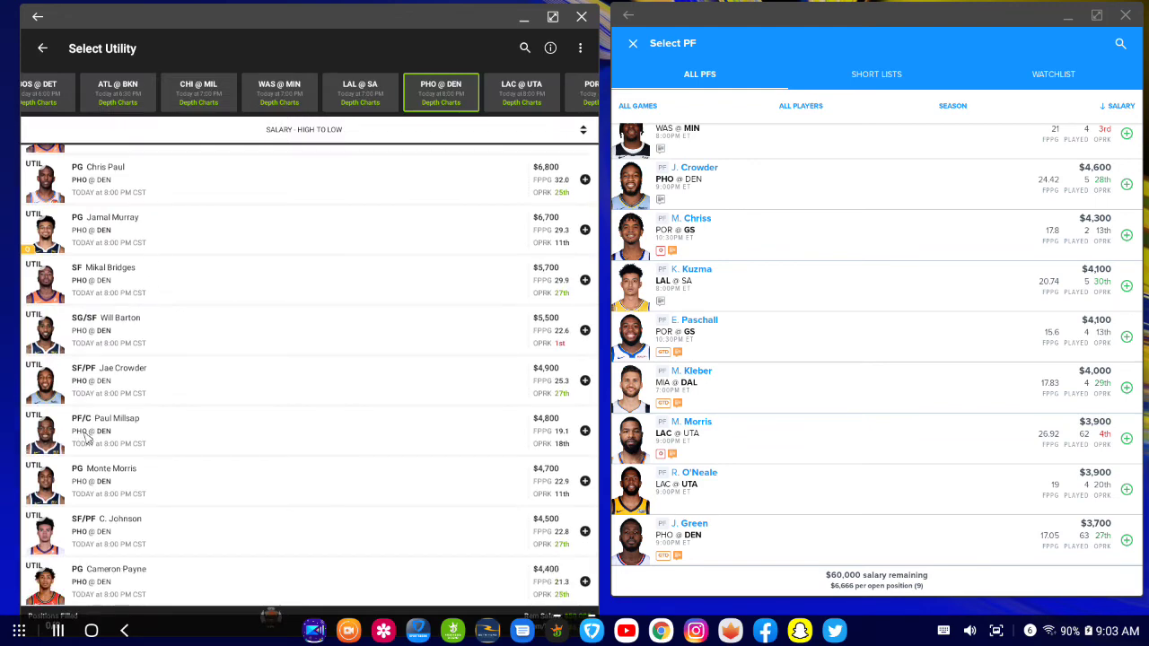
pyautogui.scroll(2, 269, 287)
pyautogui.click(535, 87)
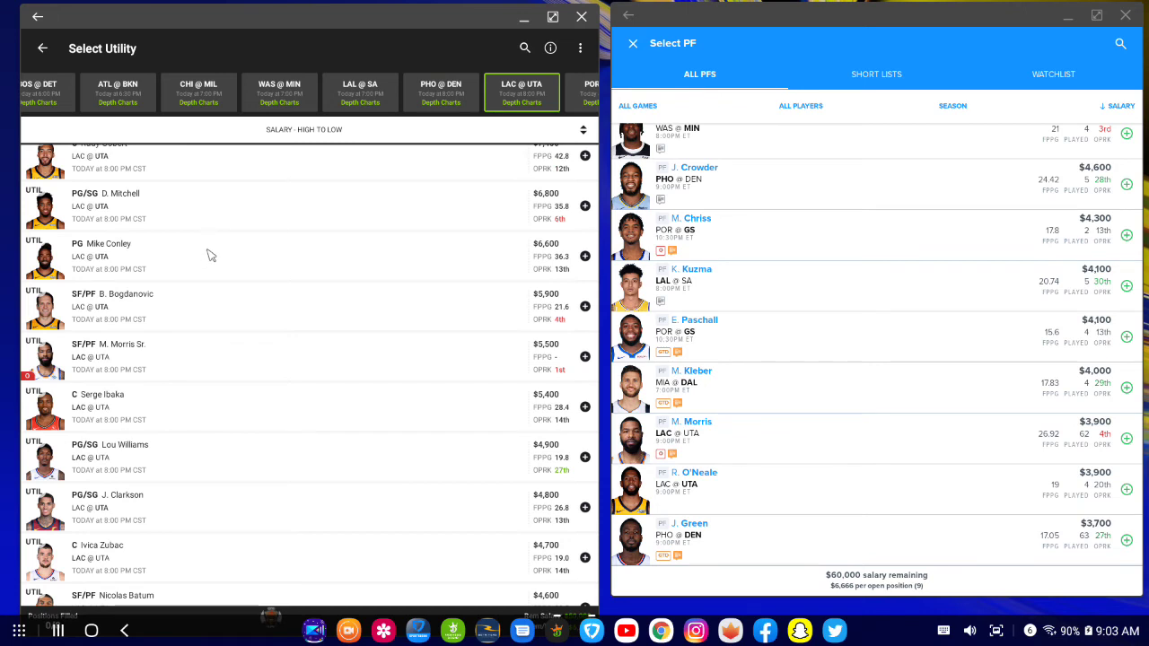
pyautogui.scroll(2, 207, 255)
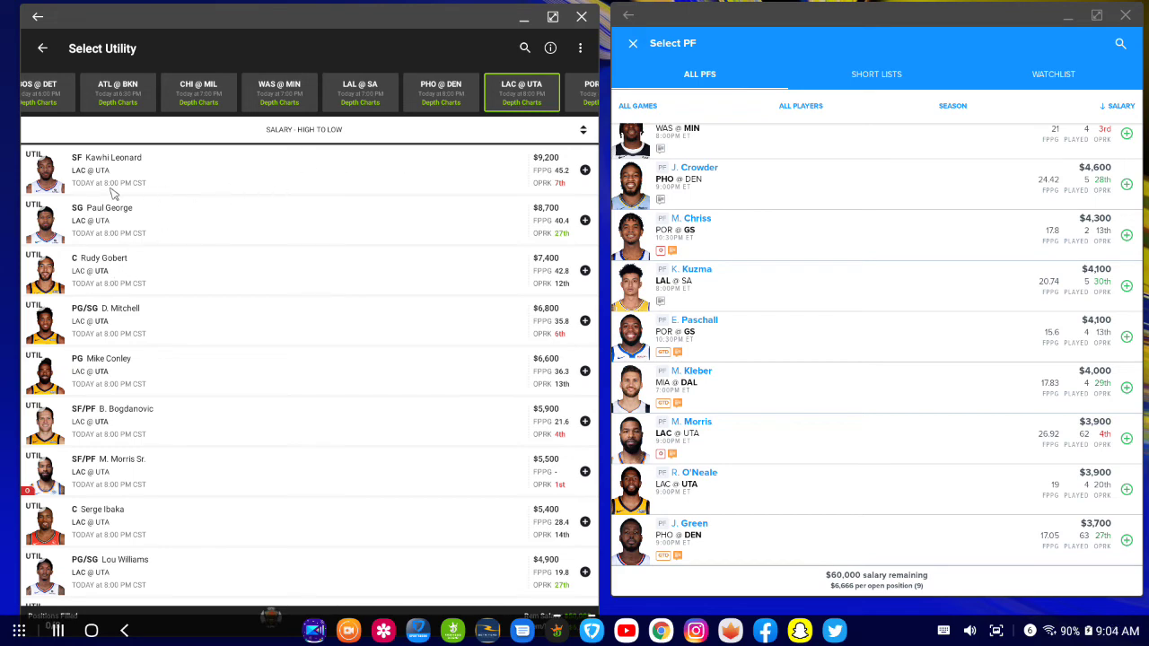
# - View Kawhi Leonard's news and game log in DraftKings and return to the LAC @ UTA list
pyautogui.click(54, 180)
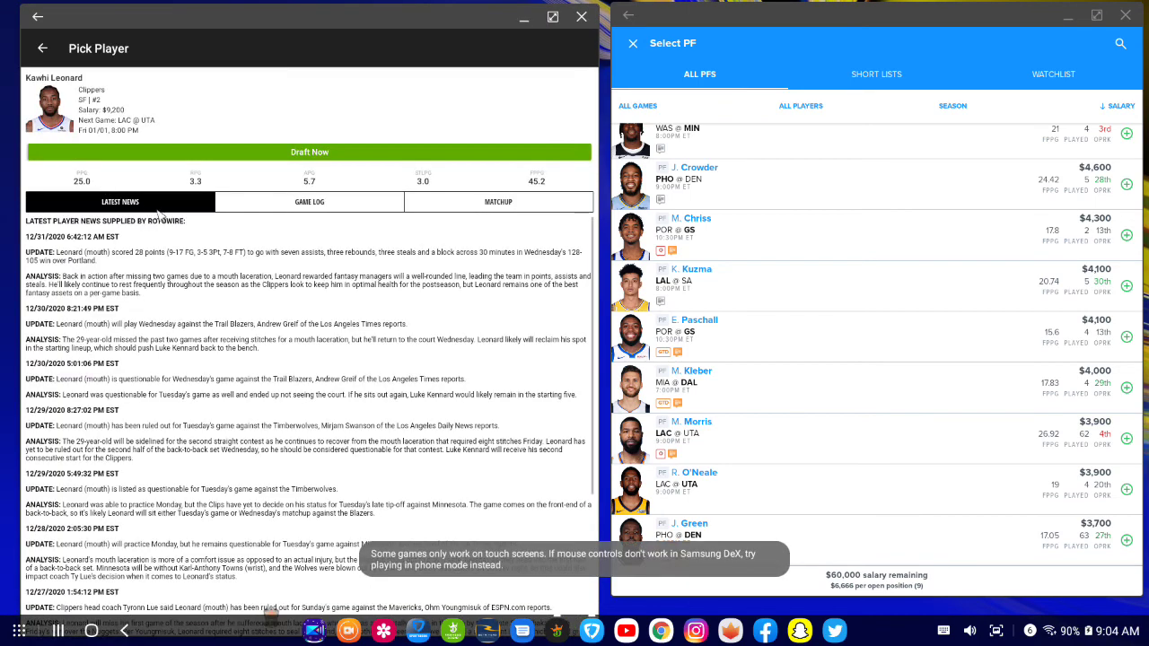
pyautogui.click(271, 207)
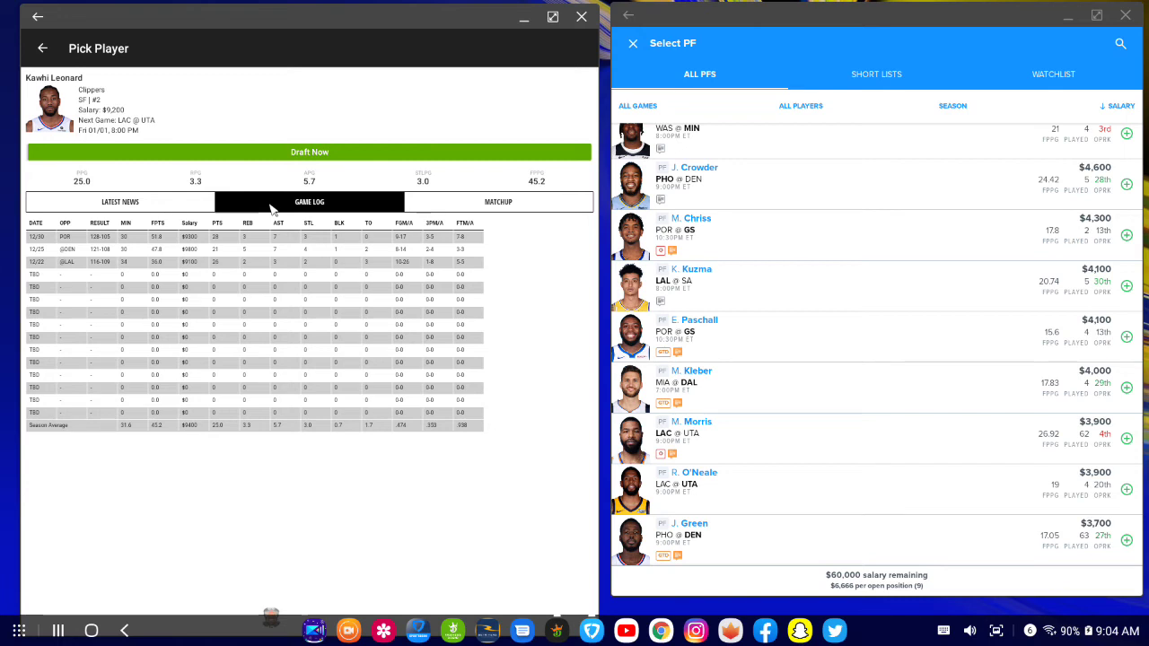
pyautogui.click(42, 48)
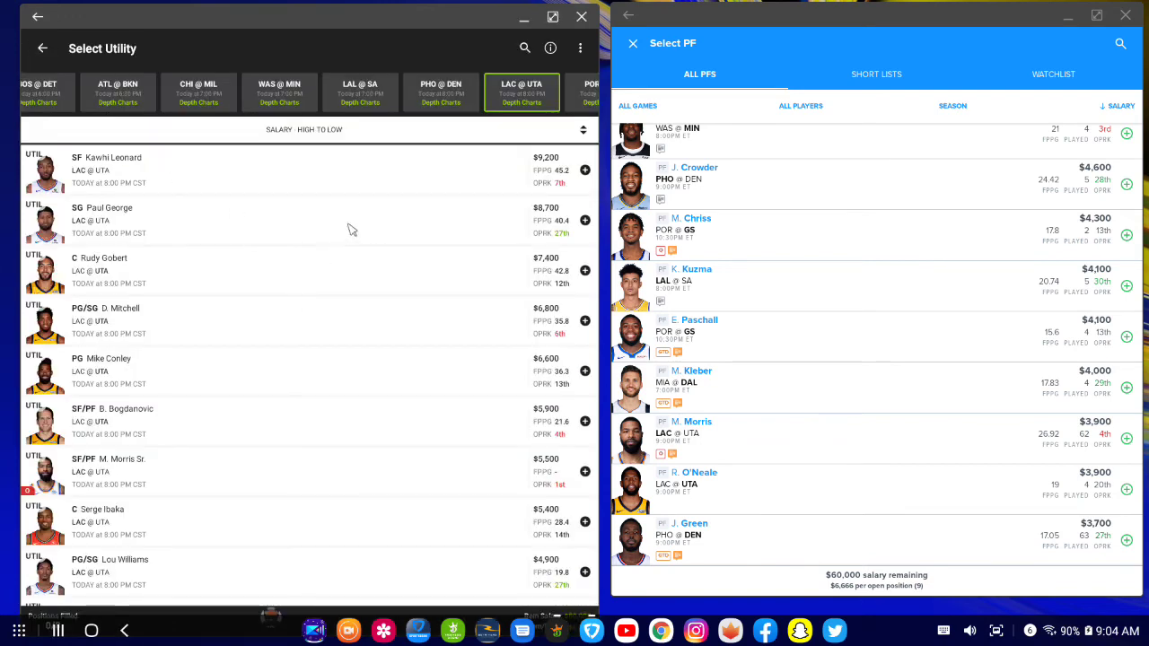
# - Compare FanDuel salaries for K. Leonard in the SF selection and for P. George and D. Mitchell in the SG selection
pyautogui.click(633, 44)
pyautogui.click(718, 269)
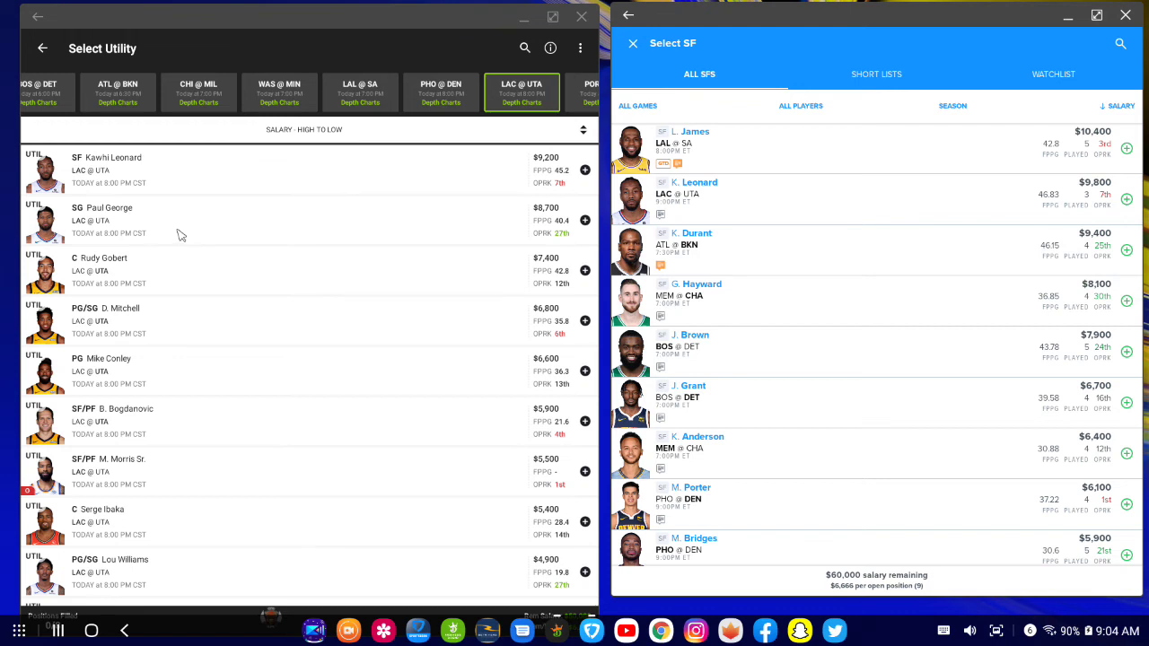
pyautogui.click(633, 44)
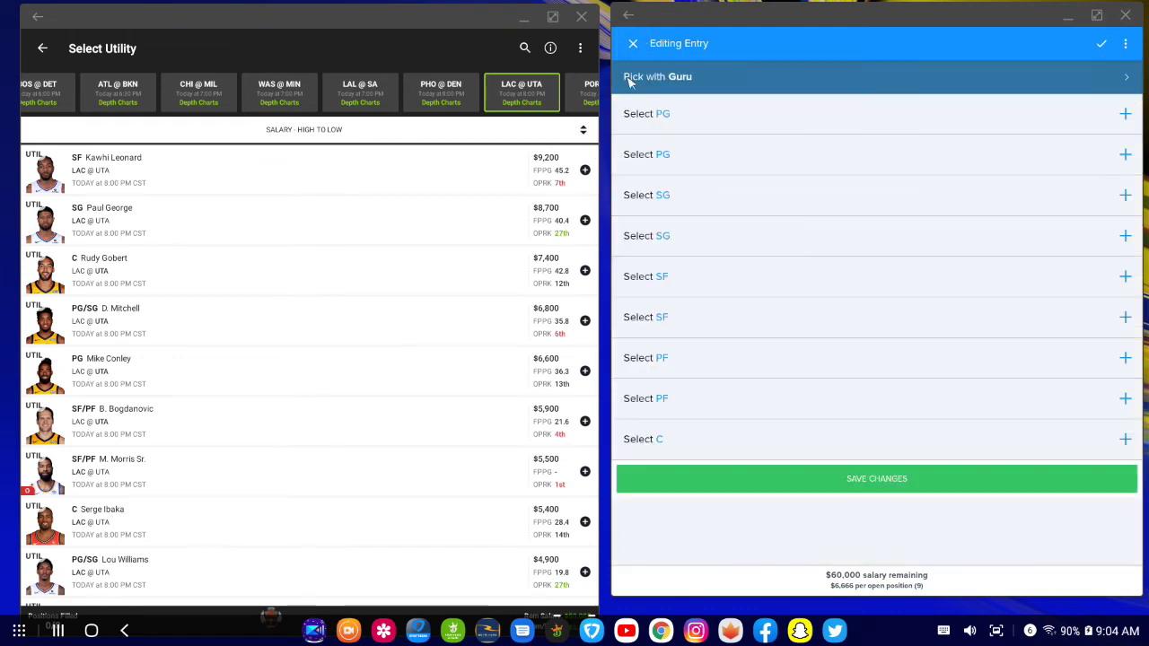
pyautogui.click(754, 221)
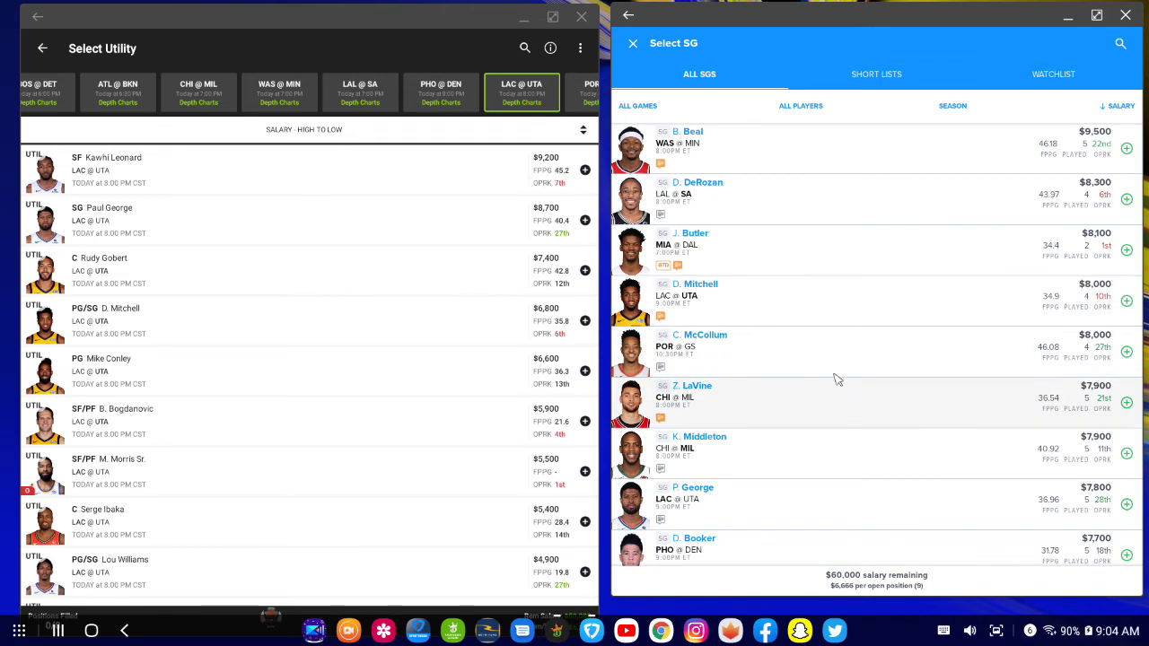
pyautogui.scroll(-2, 855, 377)
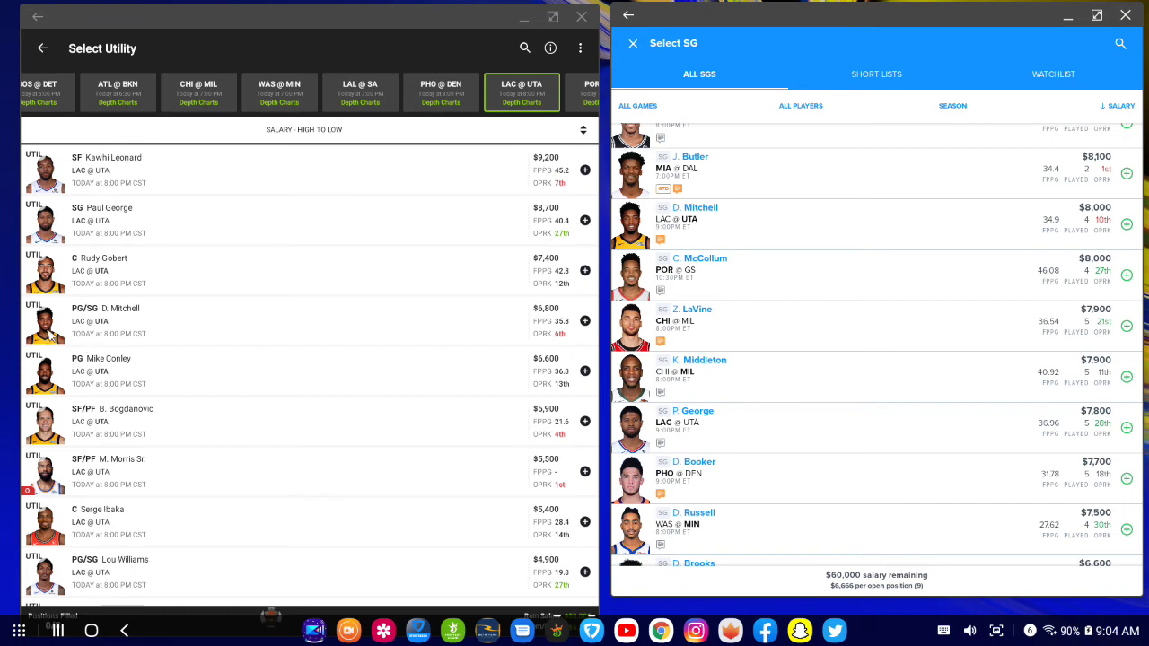
# - View Donovan Mitchell's details and Mike Conley's game log in DraftKings, returning to the LAC @ UTA list after each
pyautogui.click(54, 327)
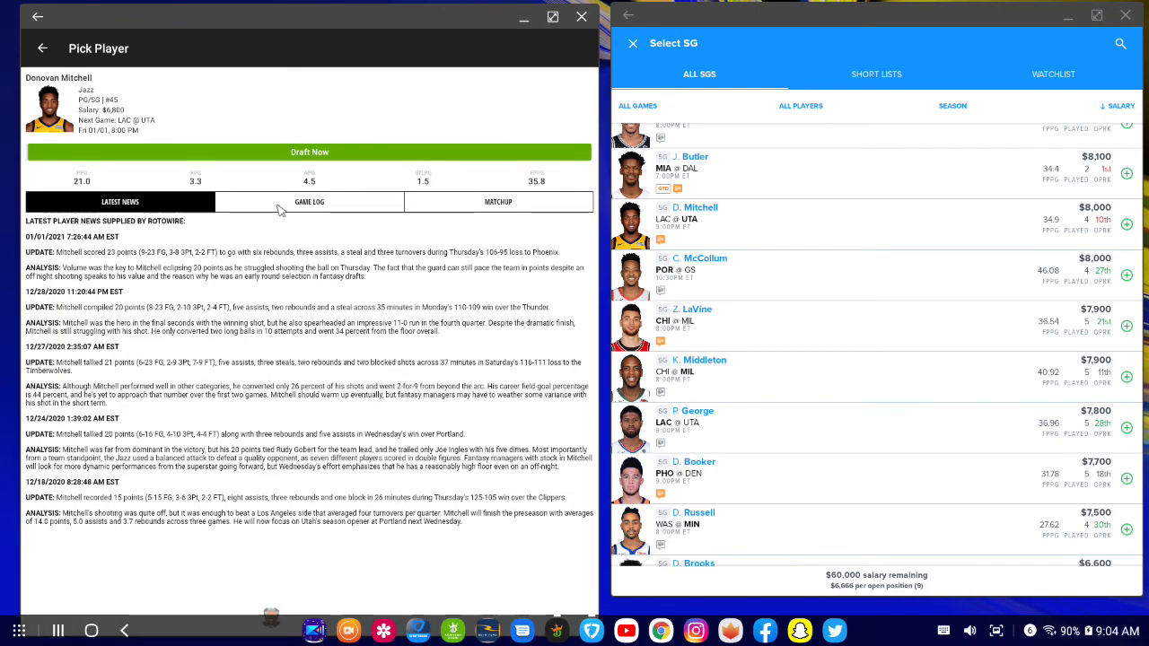
pyautogui.click(42, 49)
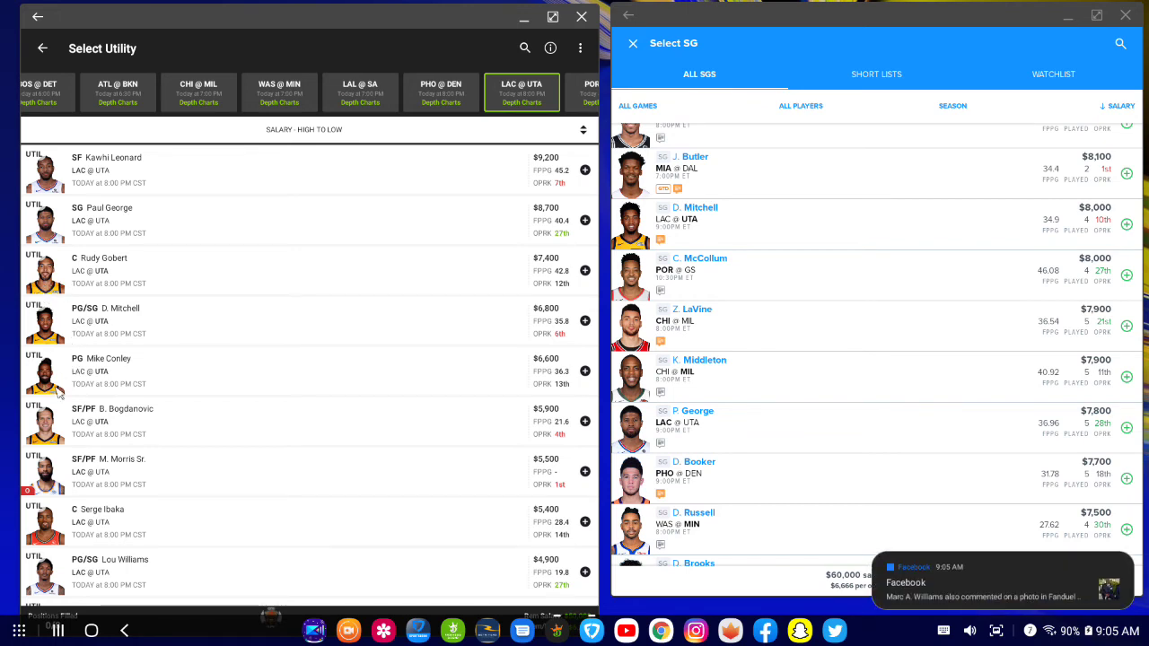
pyautogui.click(61, 393)
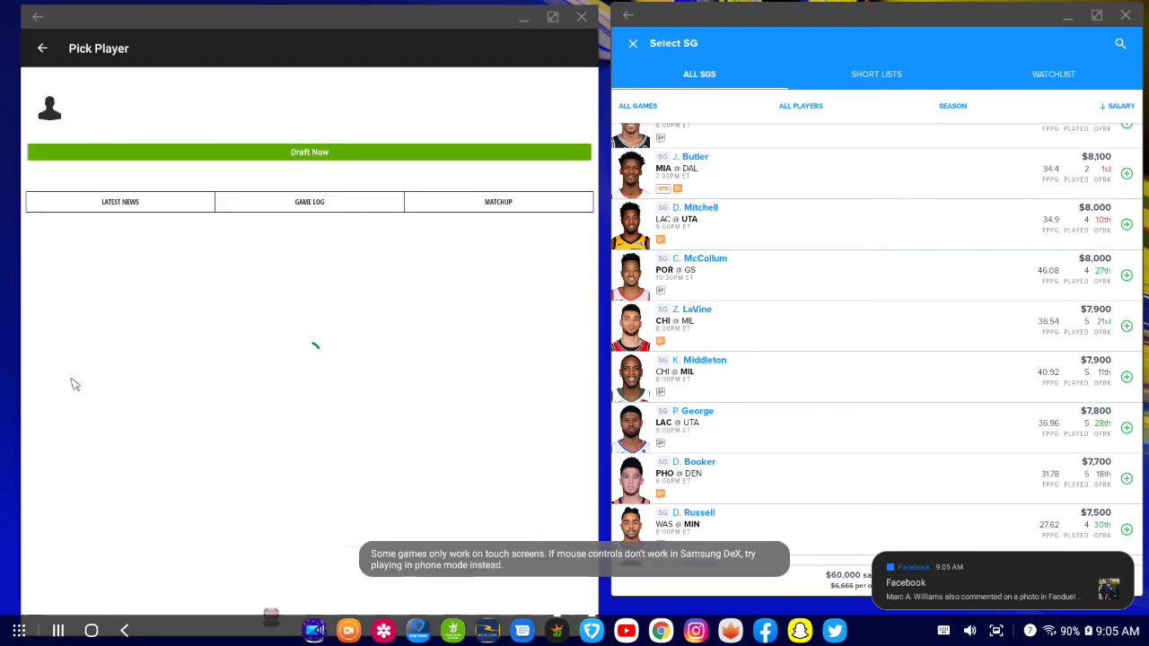
pyautogui.click(313, 205)
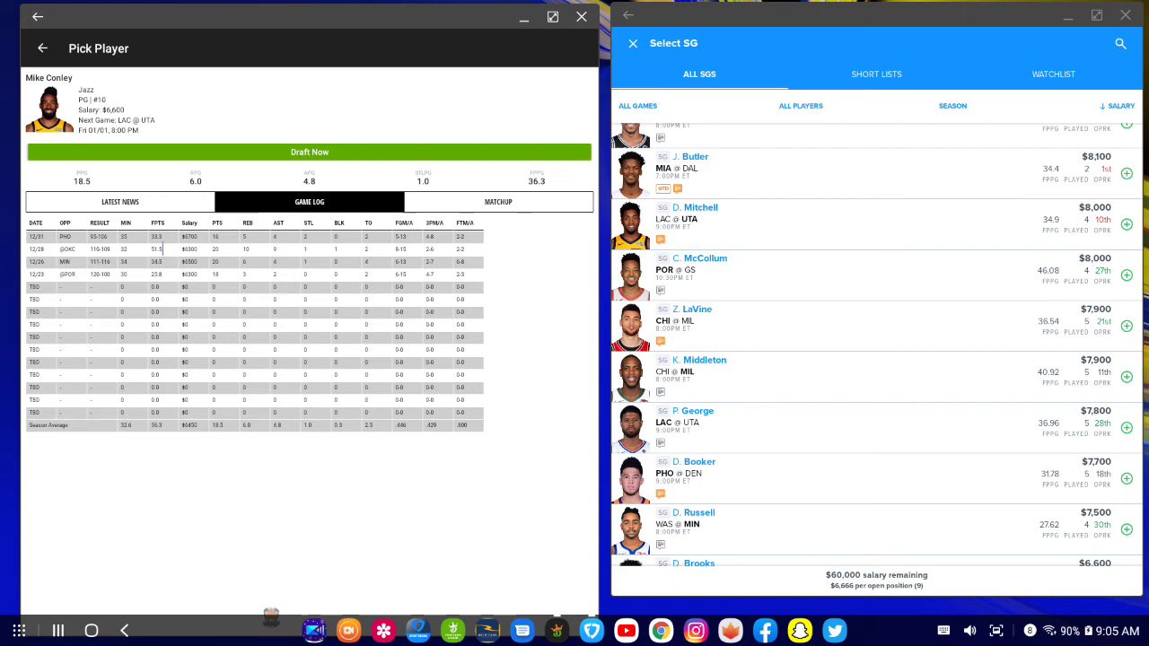
pyautogui.click(45, 57)
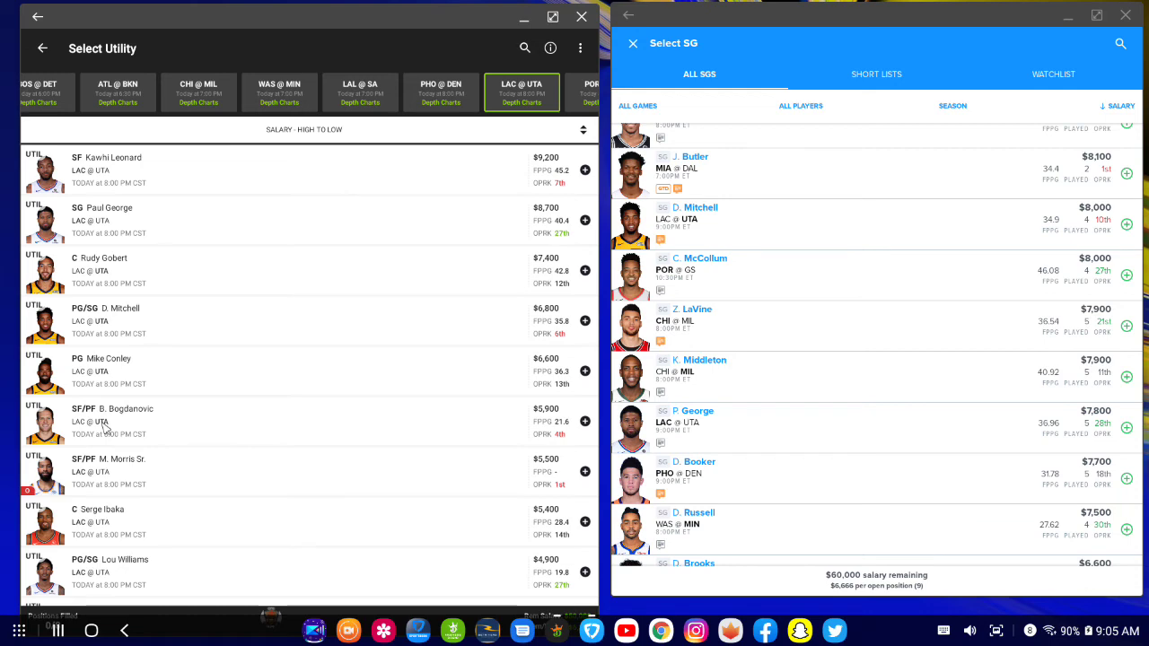
# - View Bojan Bogdanovic's game log in DraftKings and return to the LAC @ UTA list
pyautogui.click(66, 419)
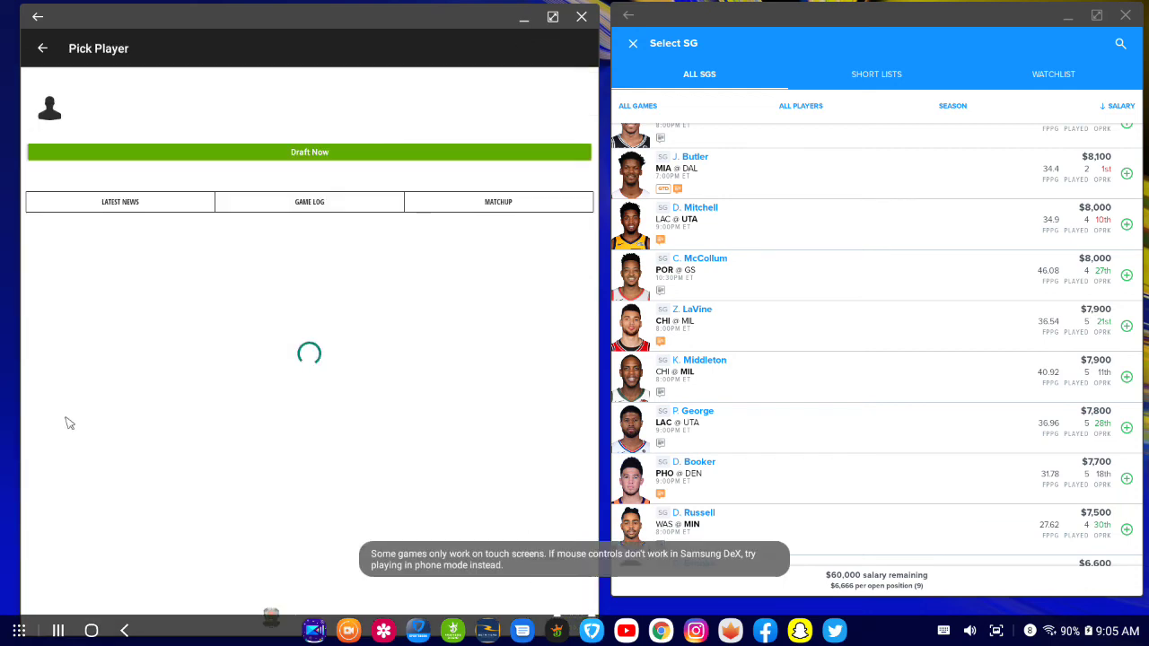
pyautogui.click(316, 208)
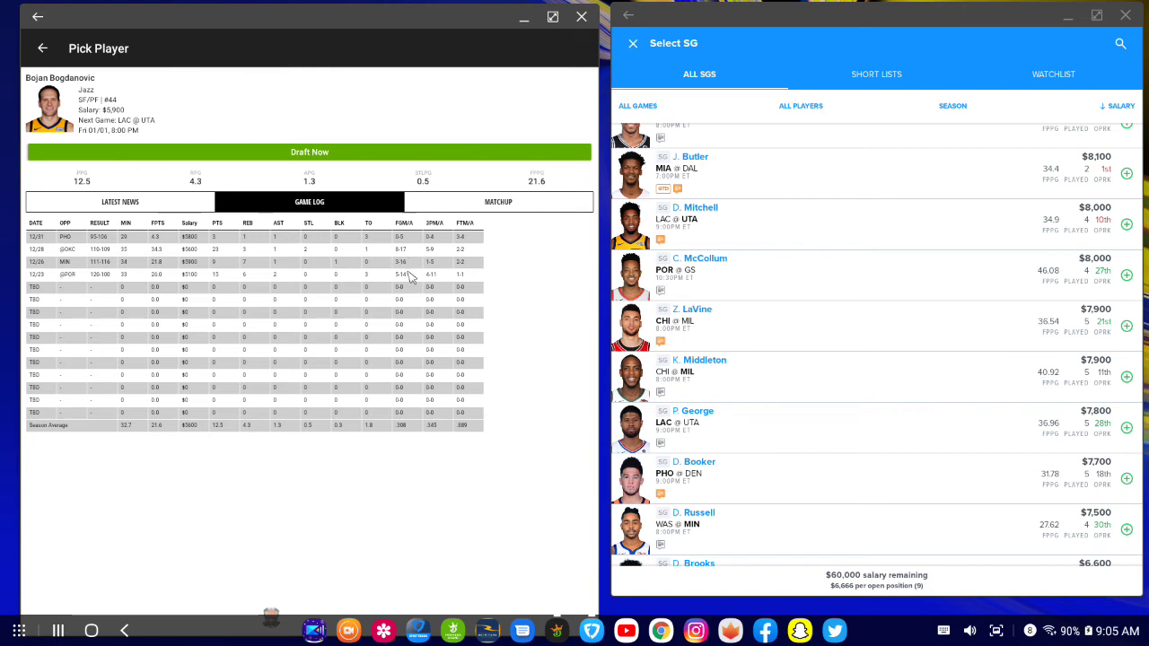
pyautogui.click(42, 48)
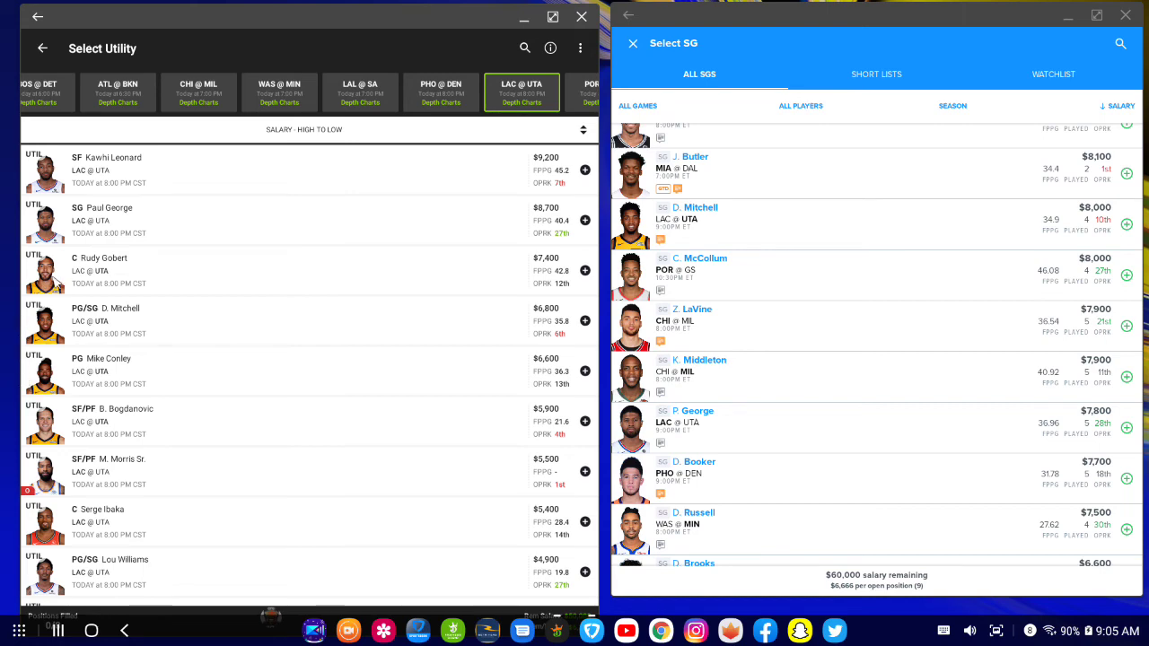
# - Compare Rudy Gobert's game logs in DraftKings and in FanDuel's C selection, returning to the player list in both apps
pyautogui.click(56, 281)
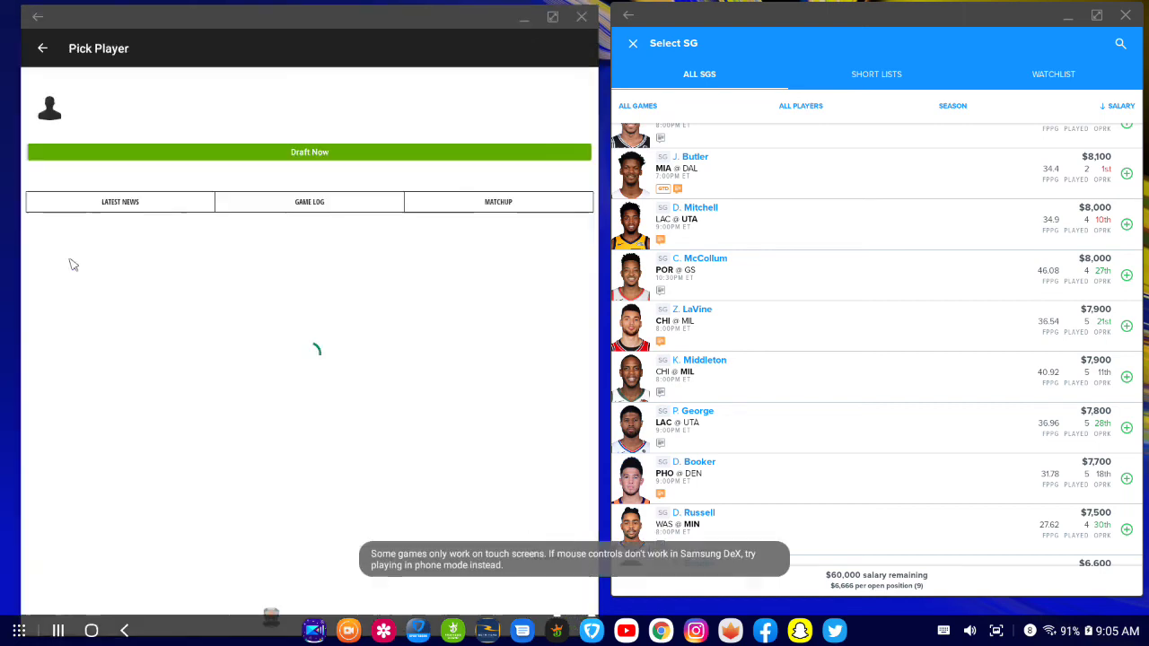
pyautogui.click(251, 208)
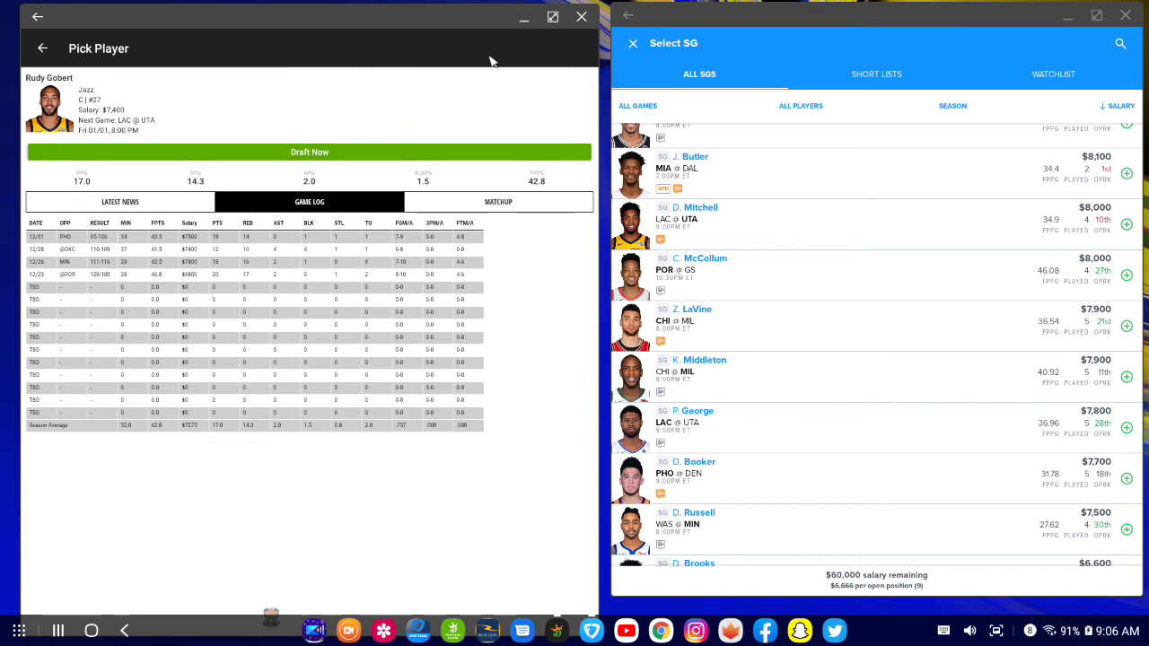
pyautogui.click(633, 43)
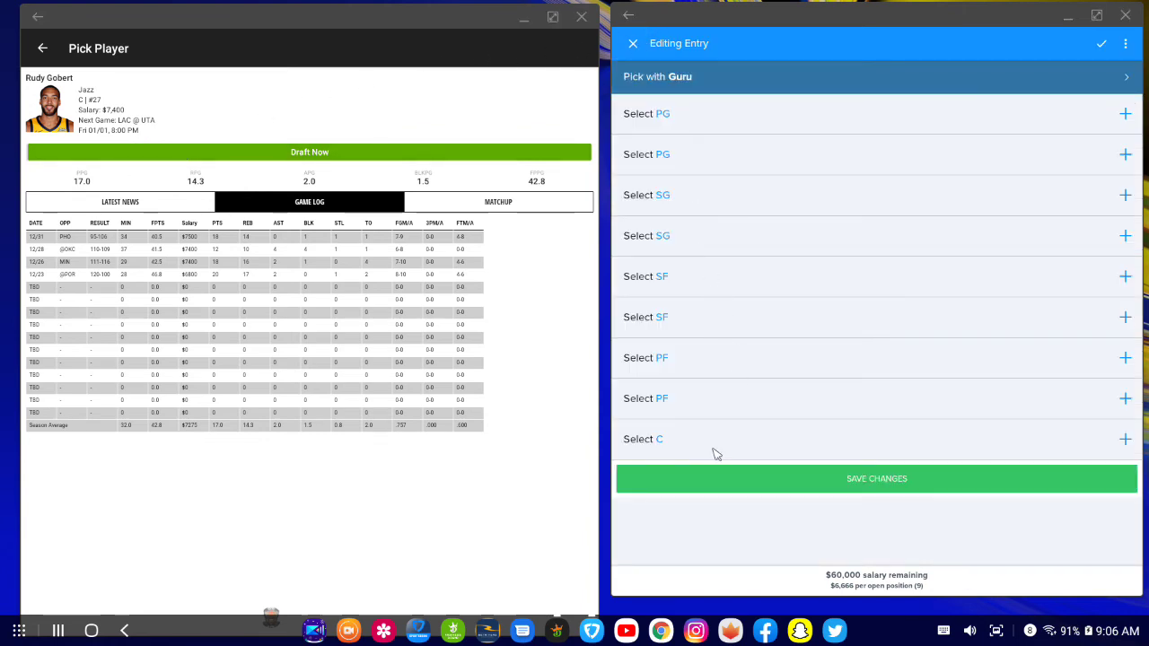
pyautogui.click(716, 451)
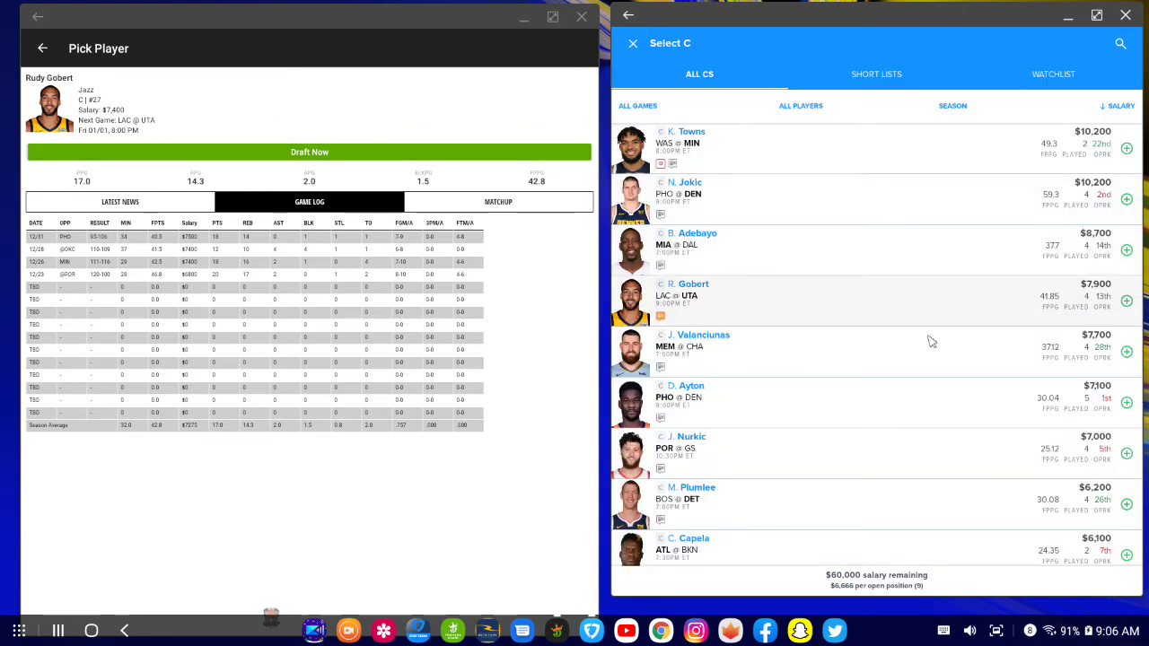
pyautogui.click(658, 316)
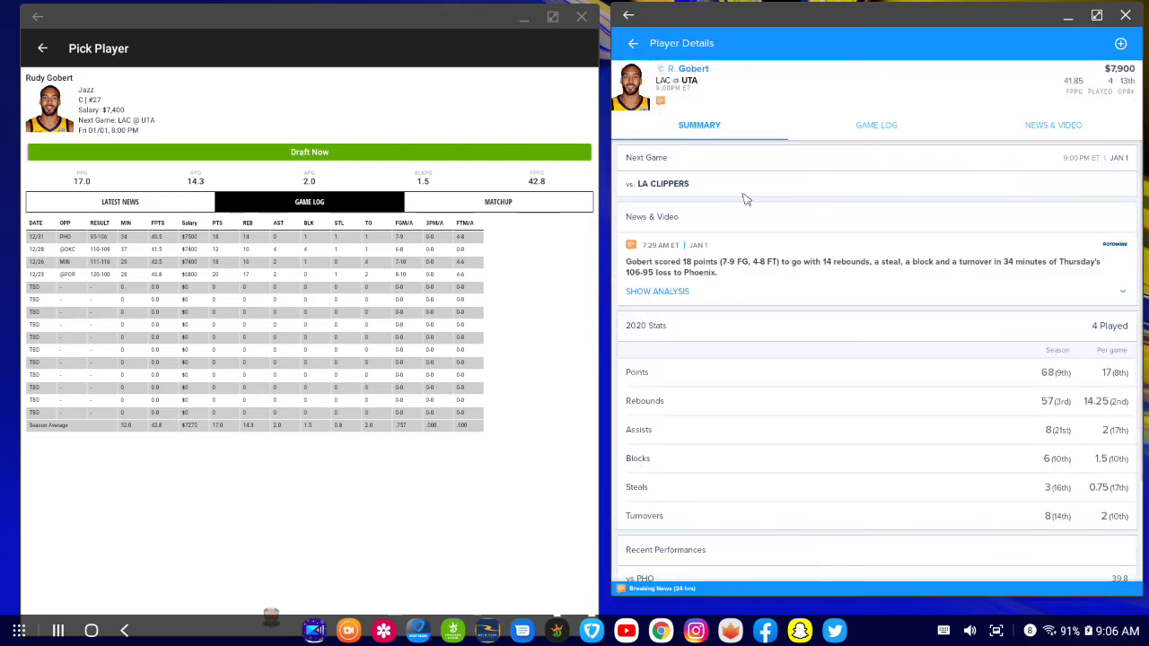
pyautogui.click(830, 134)
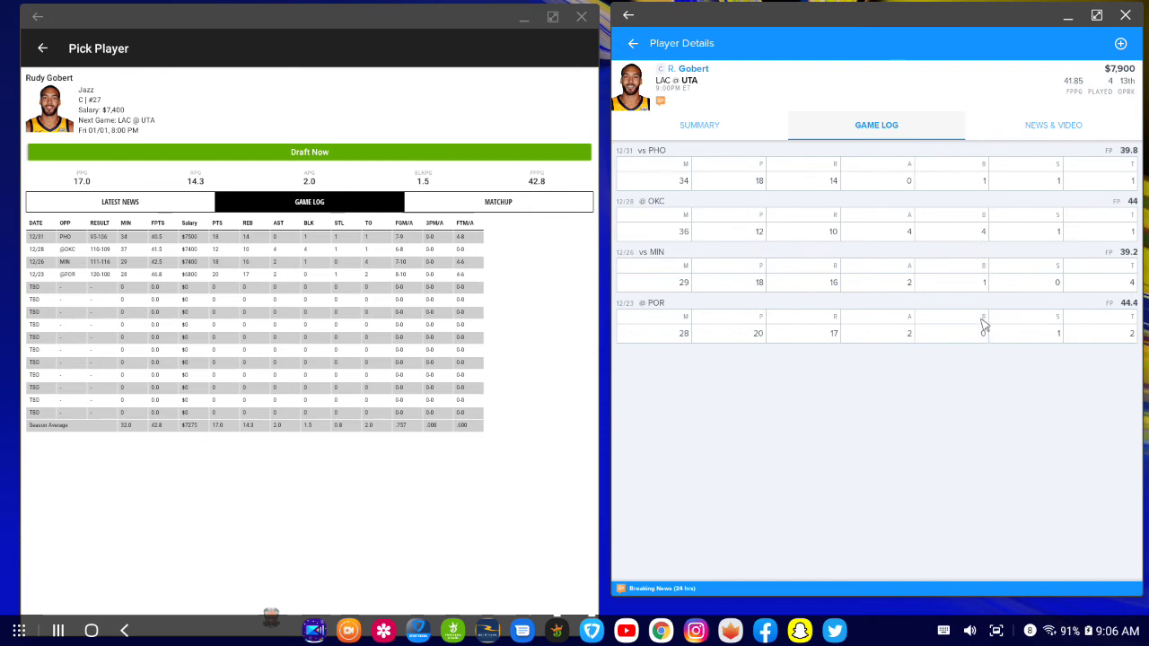
pyautogui.click(634, 45)
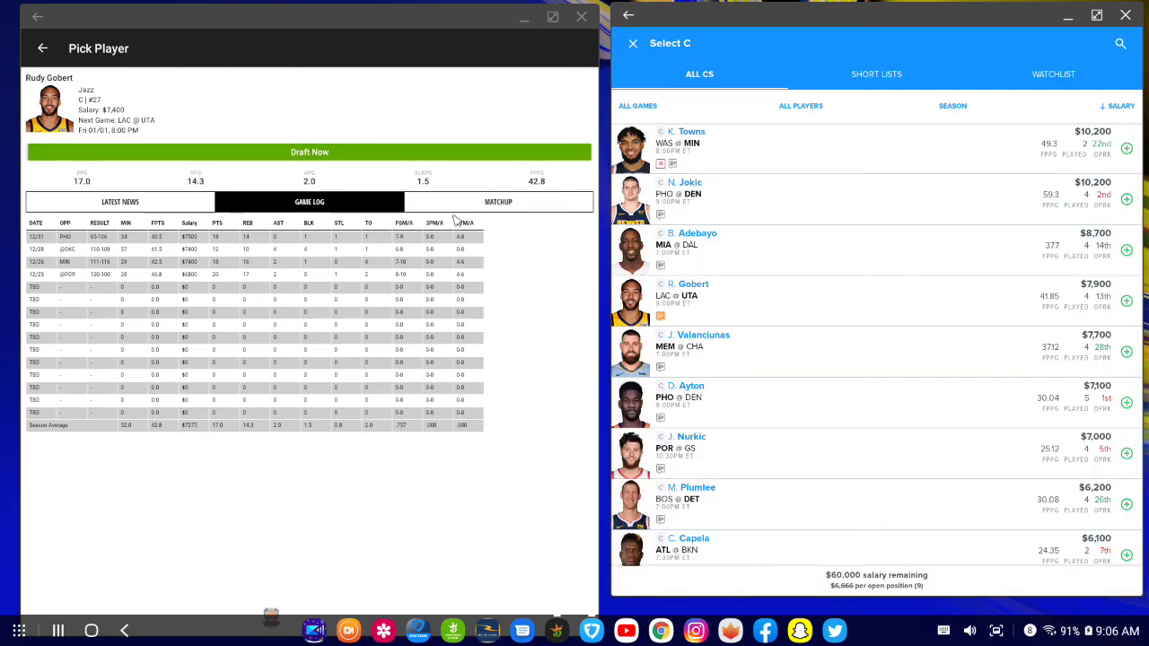
pyautogui.click(43, 48)
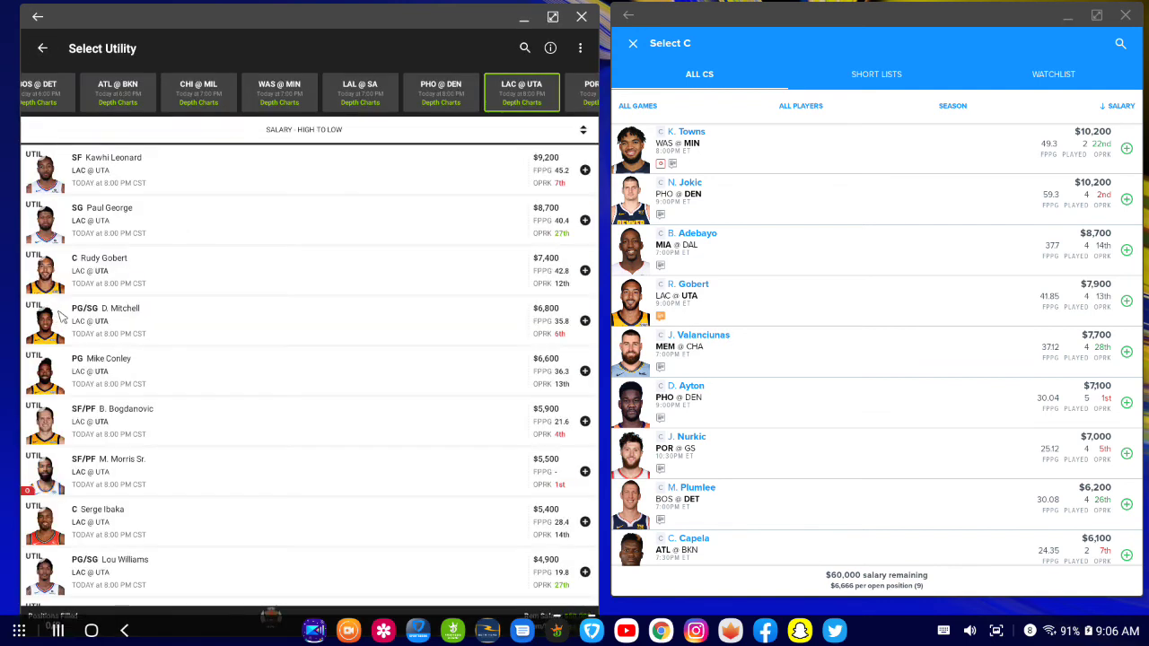
# - View Donovan Mitchell's game log in DraftKings, check his FanDuel salary in the SG selection, and return to the LAC @ UTA list
pyautogui.scroll(-1, 108, 260)
pyautogui.scroll(1, 110, 209)
pyautogui.click(52, 328)
pyautogui.click(308, 202)
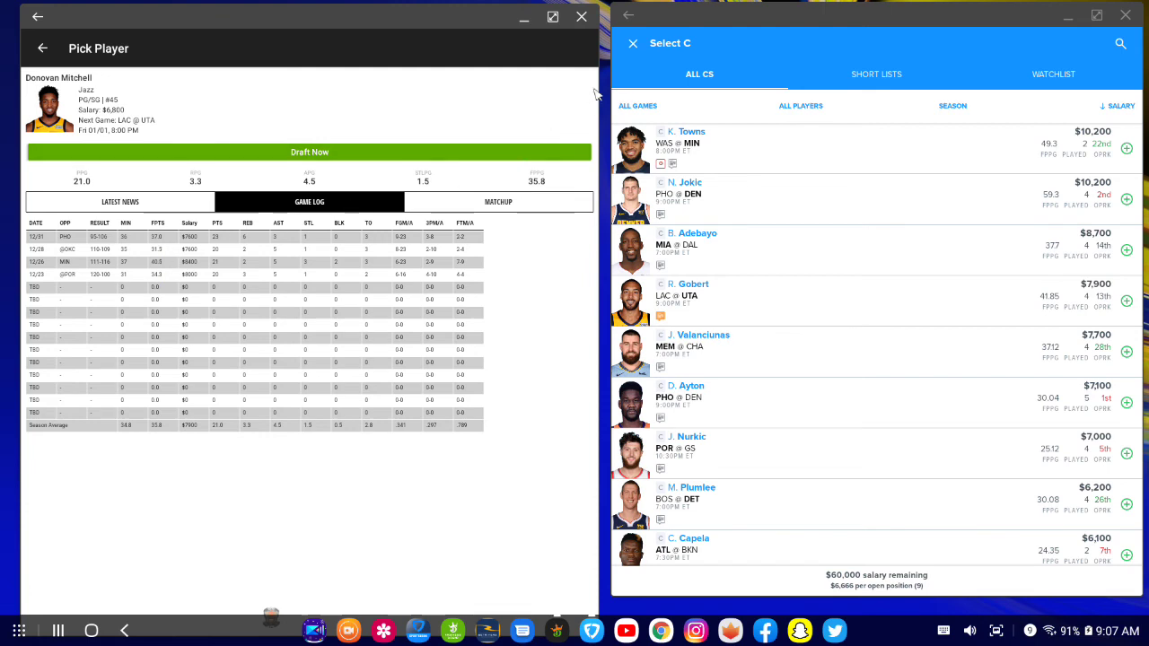
pyautogui.click(633, 43)
pyautogui.click(817, 200)
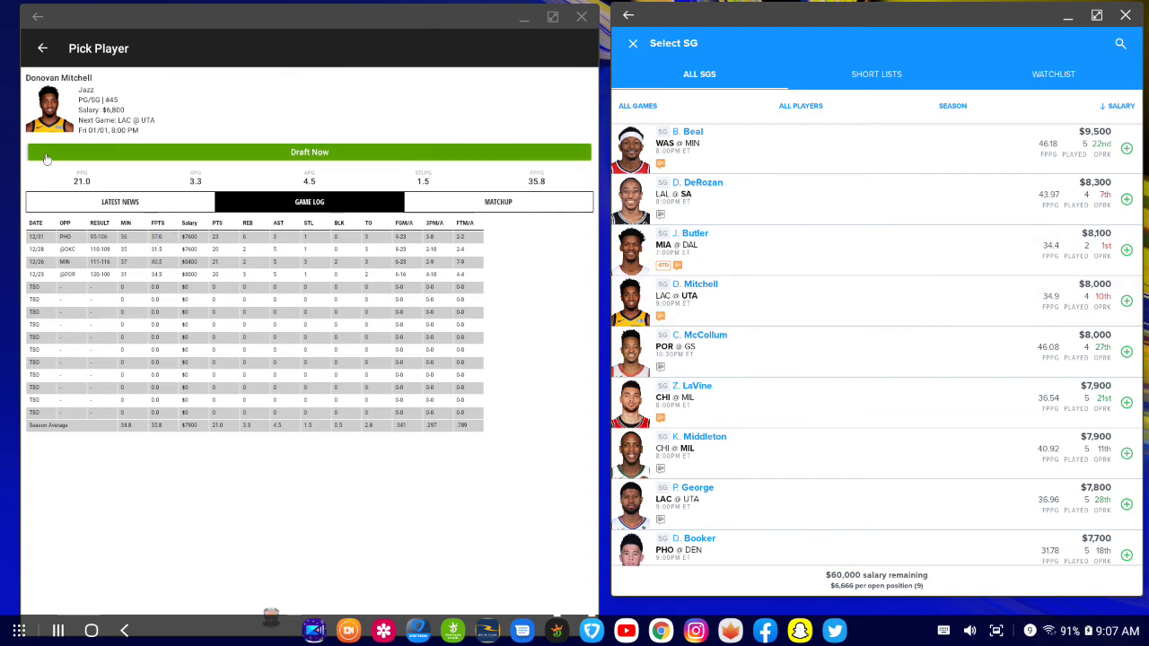
pyautogui.click(40, 49)
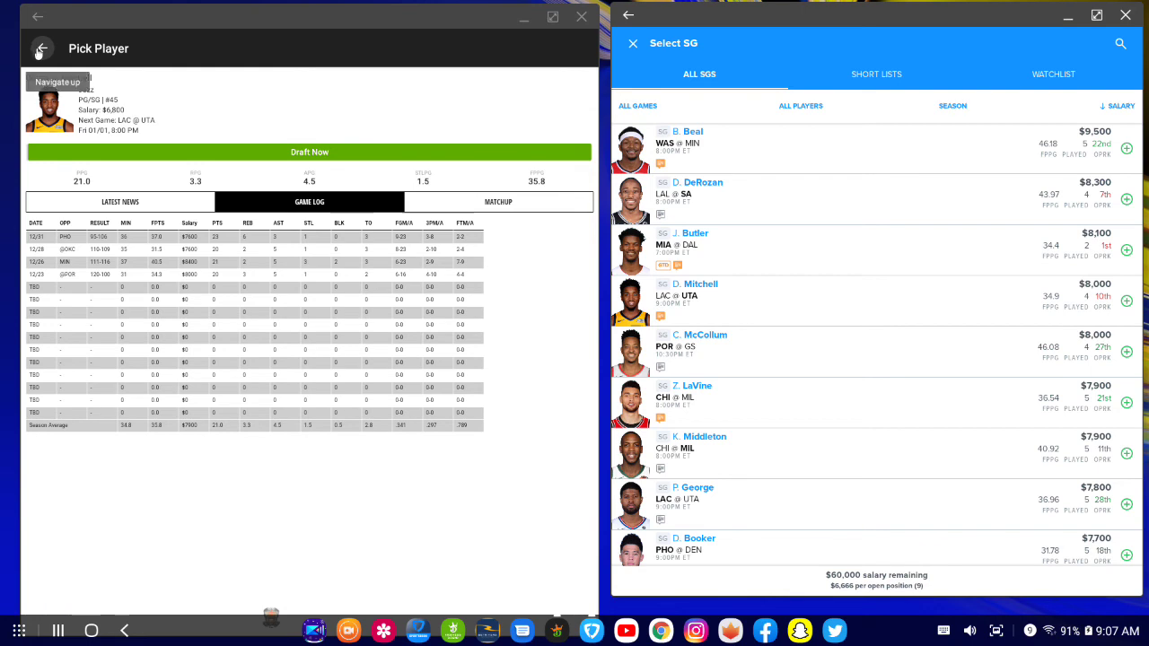
pyautogui.click(38, 57)
pyautogui.click(38, 55)
# - View Jordan Clarkson's game log in DraftKings and return to the LAC @ UTA list
pyautogui.scroll(-5, 157, 402)
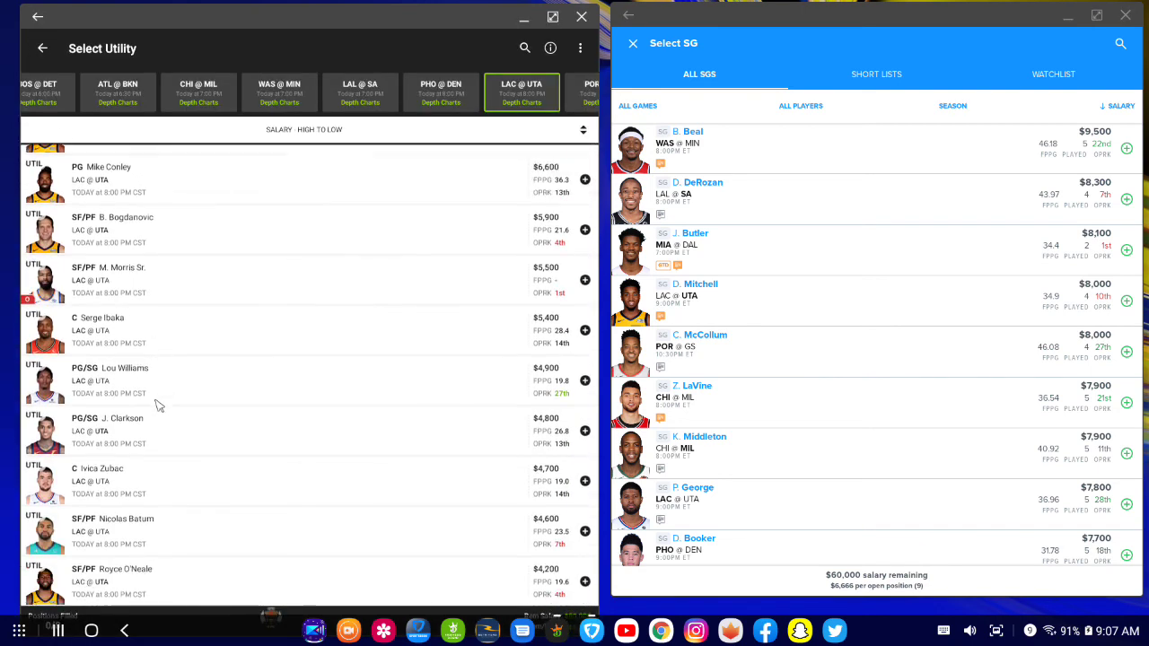
pyautogui.click(48, 442)
pyautogui.click(310, 199)
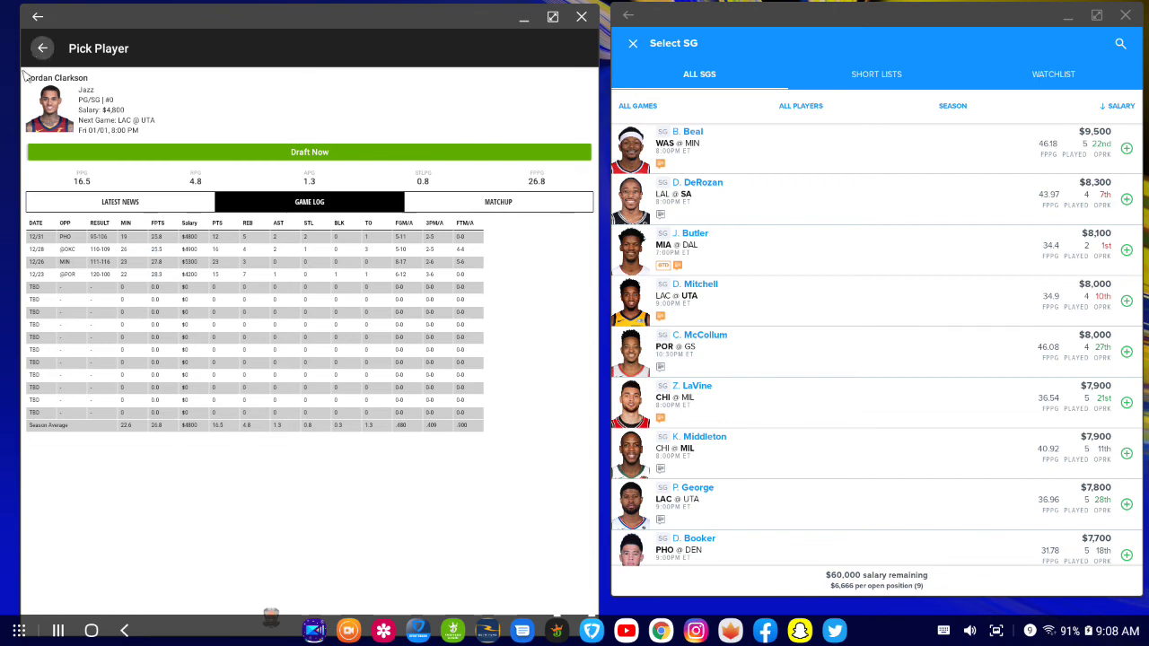
pyautogui.click(42, 48)
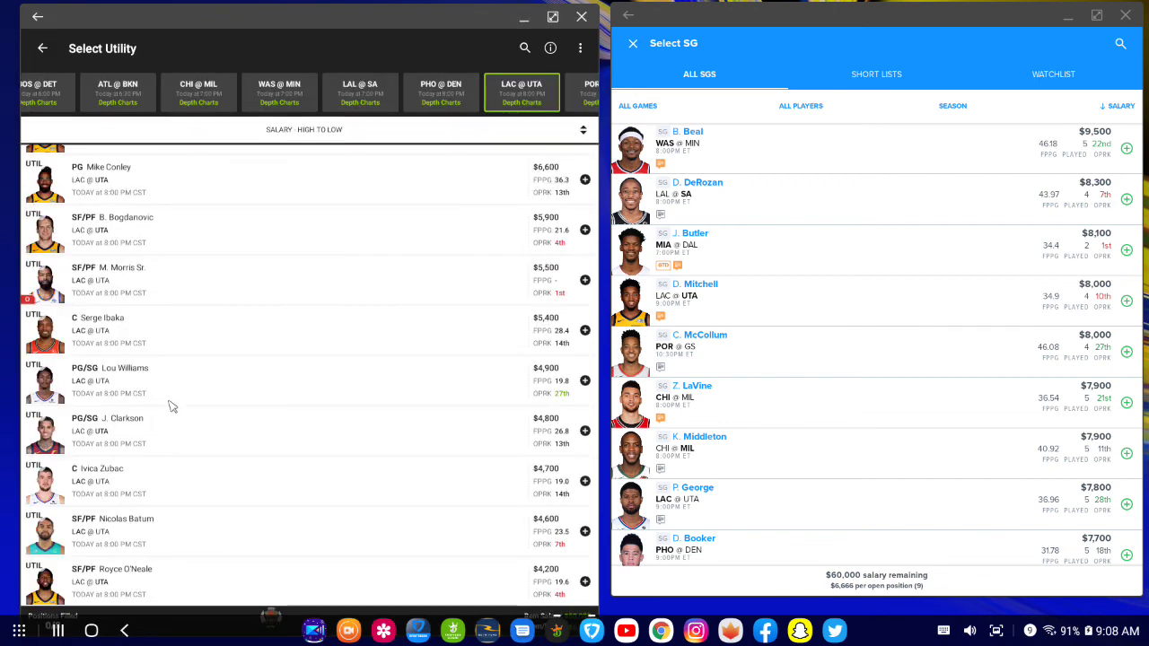
# - View Nicolas Batum's game log in DraftKings, find his salary in FanDuel's PF selection, and return to the LAC @ UTA list
pyautogui.scroll(-1, 161, 368)
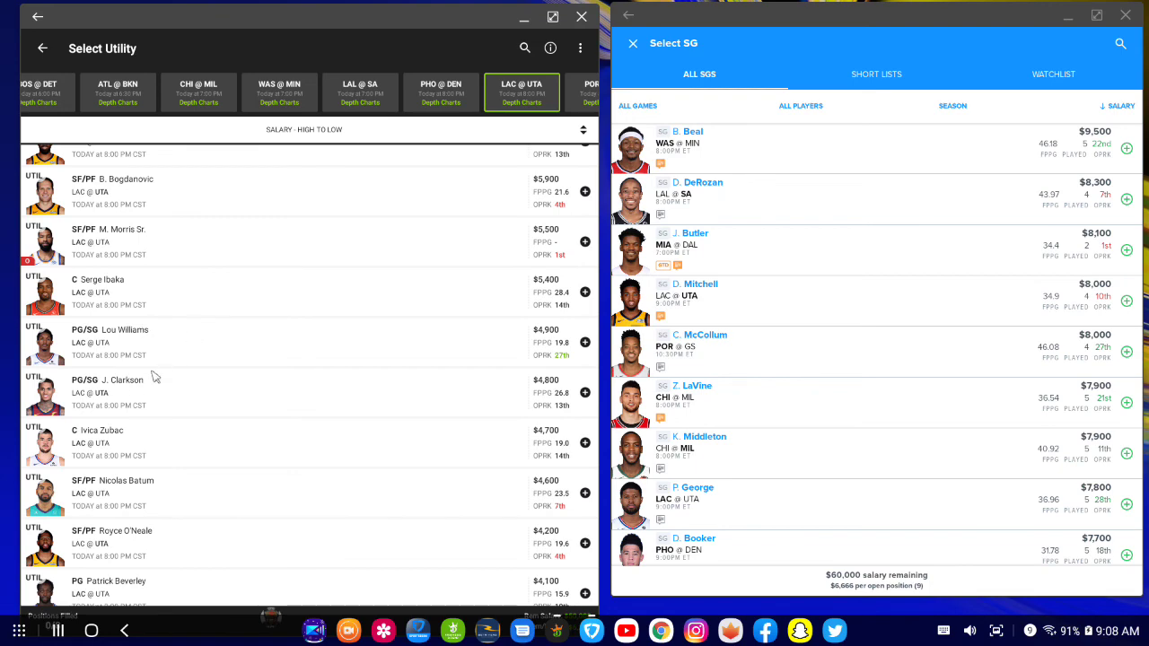
pyautogui.scroll(-1, 140, 462)
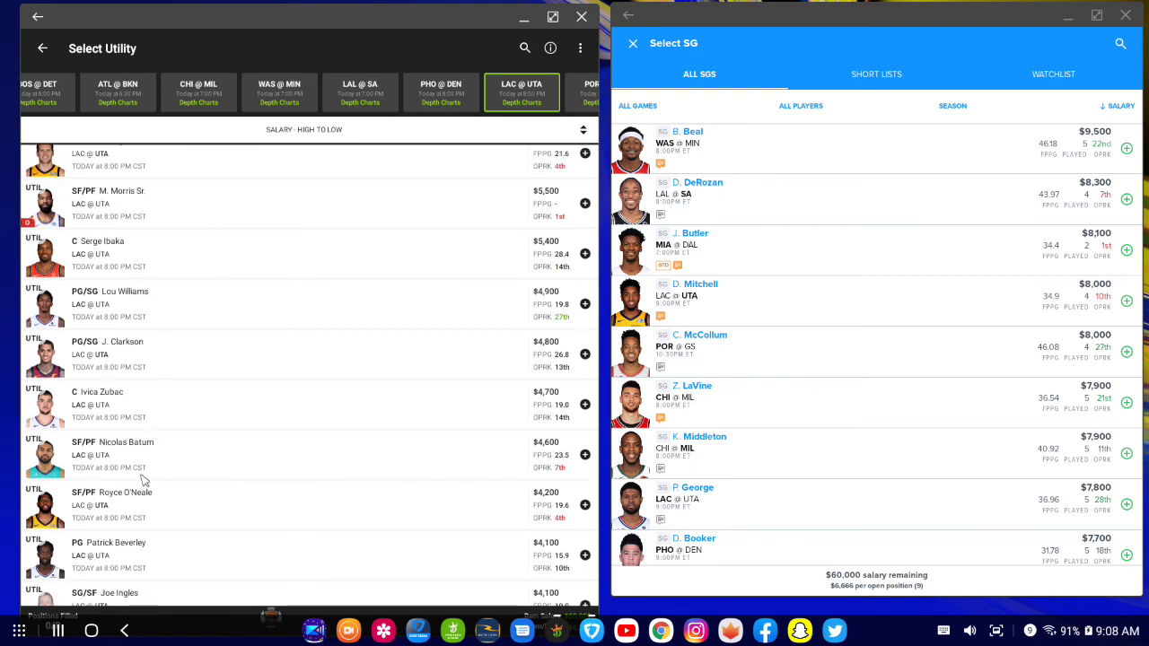
pyautogui.click(52, 462)
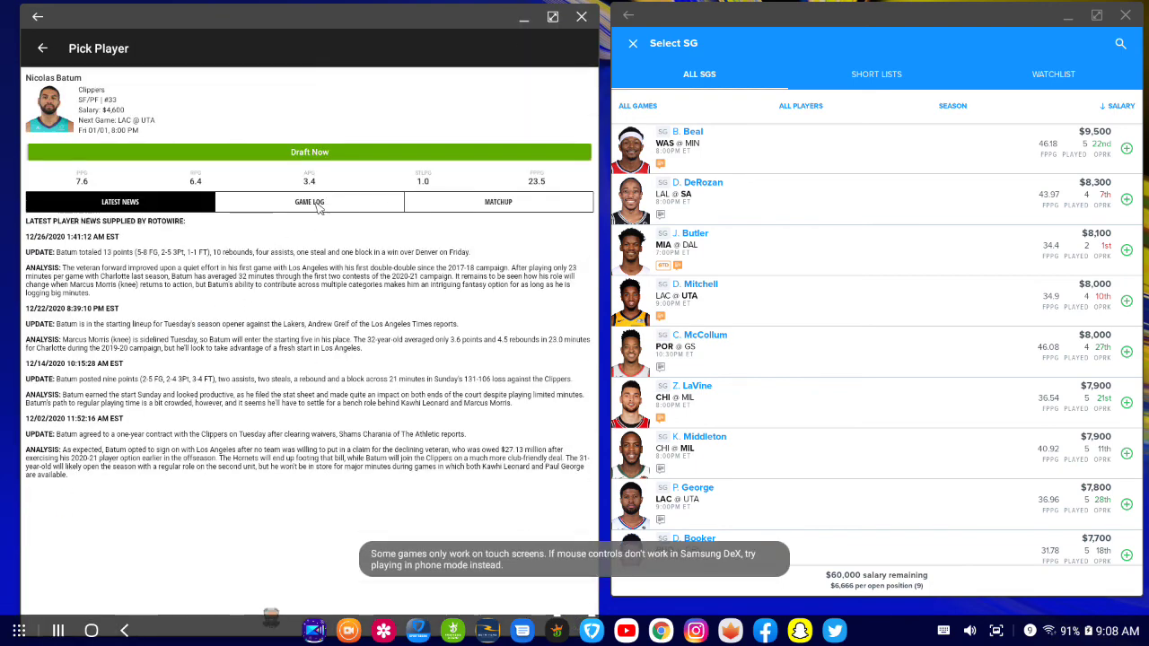
pyautogui.click(316, 204)
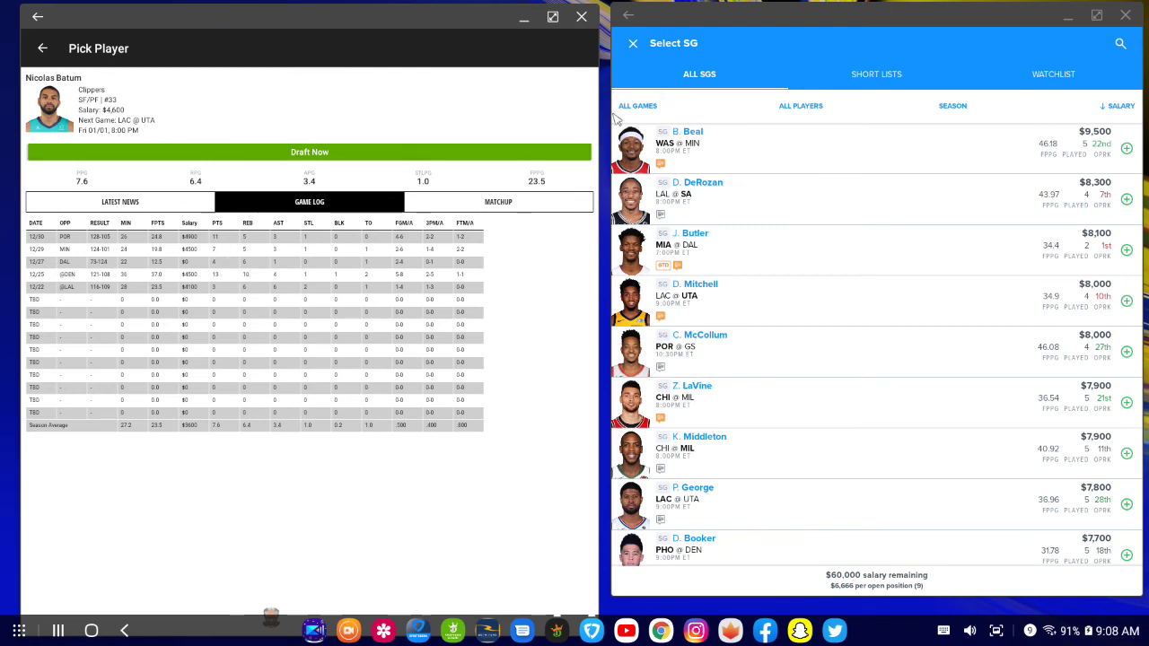
pyautogui.click(632, 43)
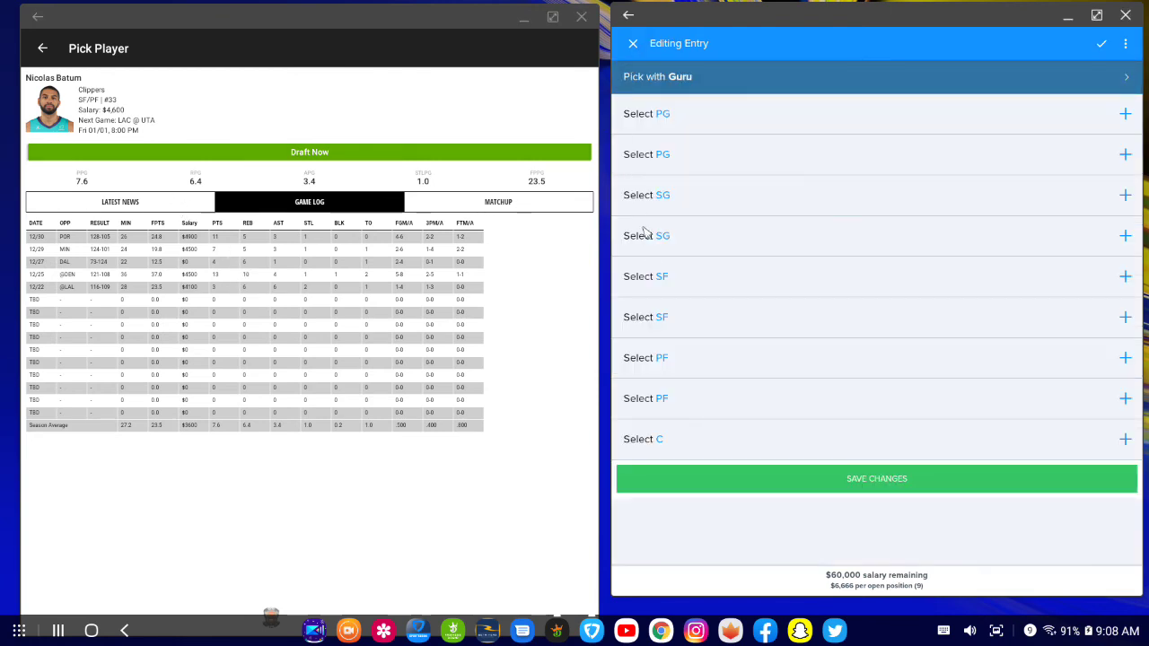
pyautogui.click(673, 373)
pyautogui.scroll(-10, 668, 379)
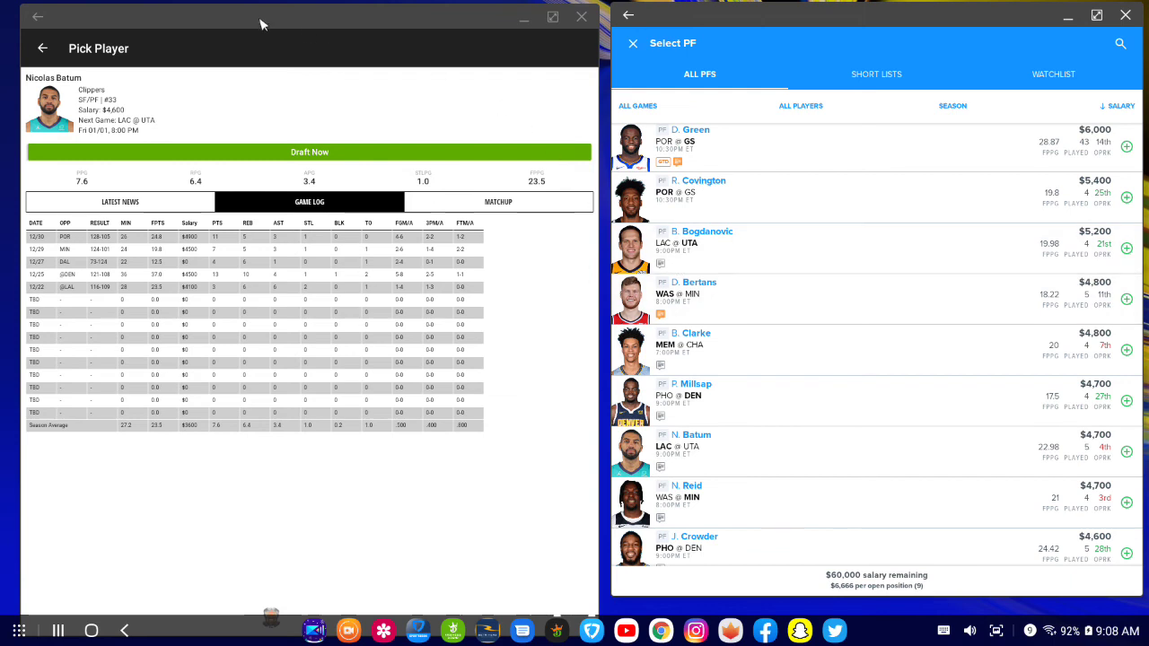
pyautogui.click(43, 50)
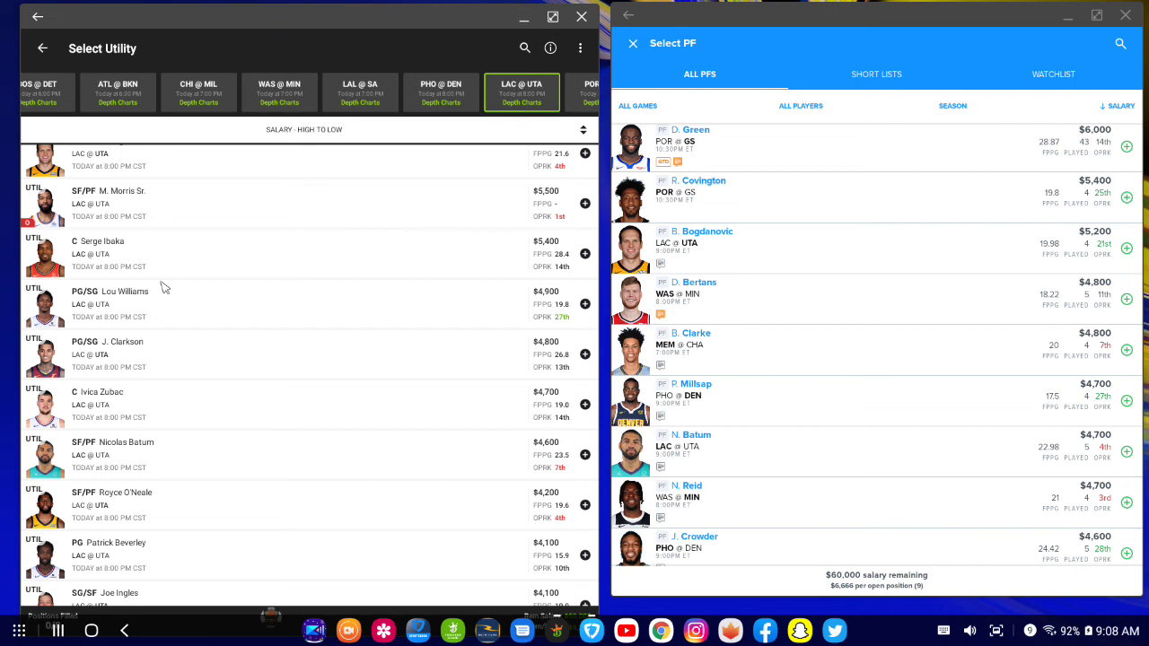
# - View Joe Ingles's game log in DraftKings and return to the LAC @ UTA list
pyautogui.scroll(-2, 162, 289)
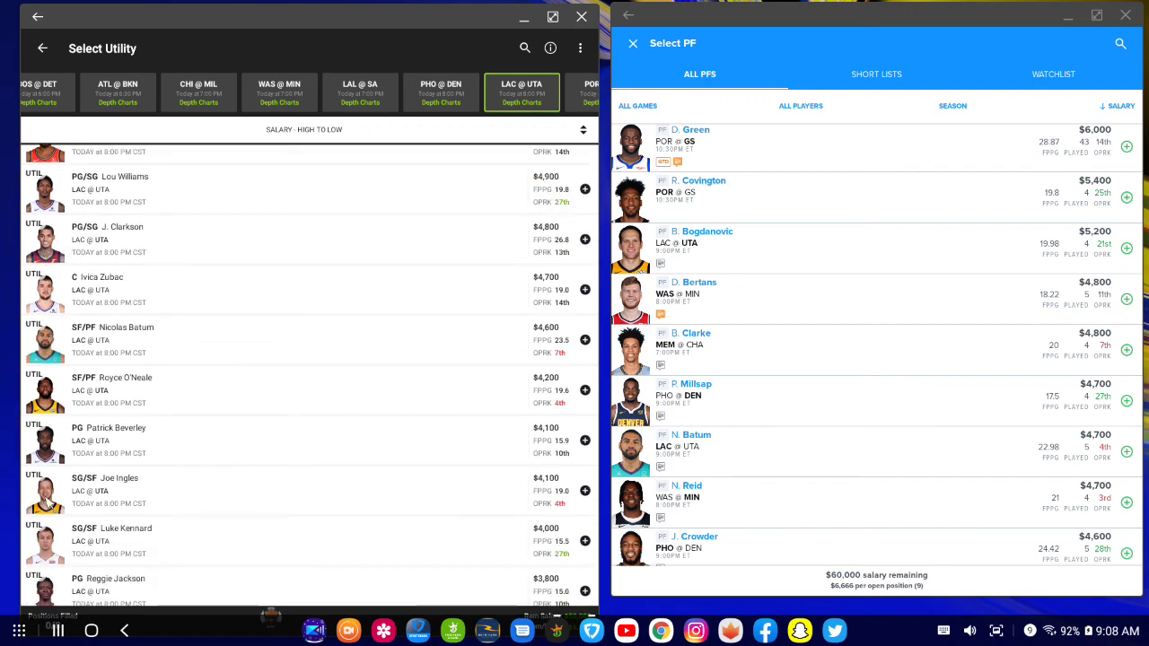
pyautogui.click(64, 481)
pyautogui.click(338, 202)
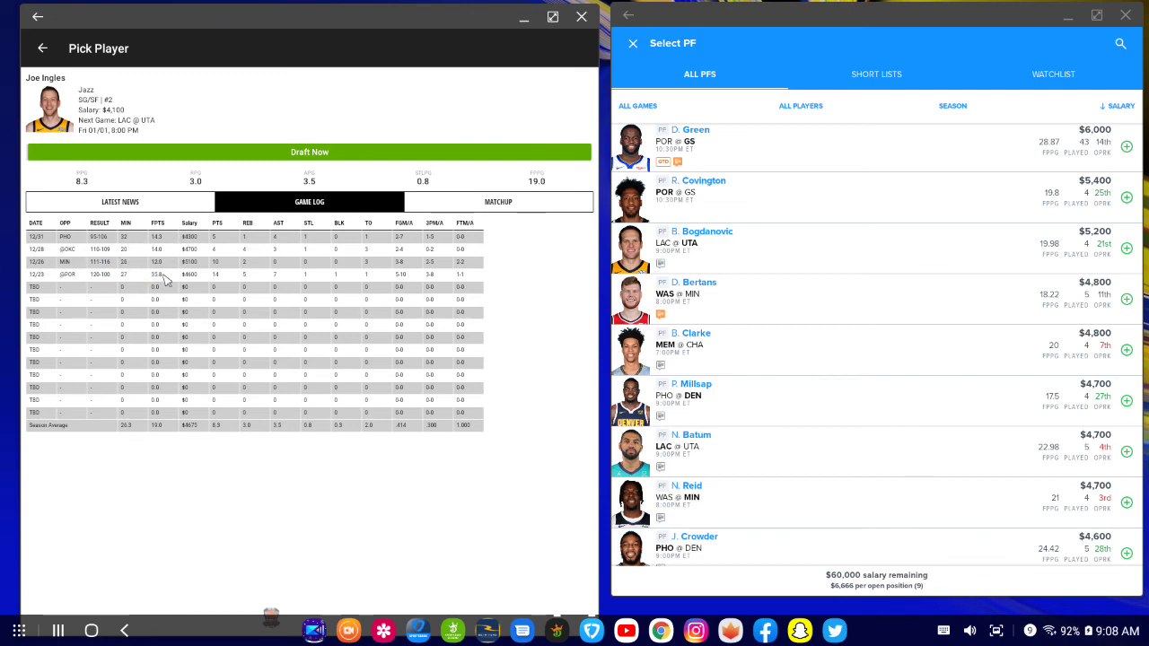
pyautogui.click(42, 52)
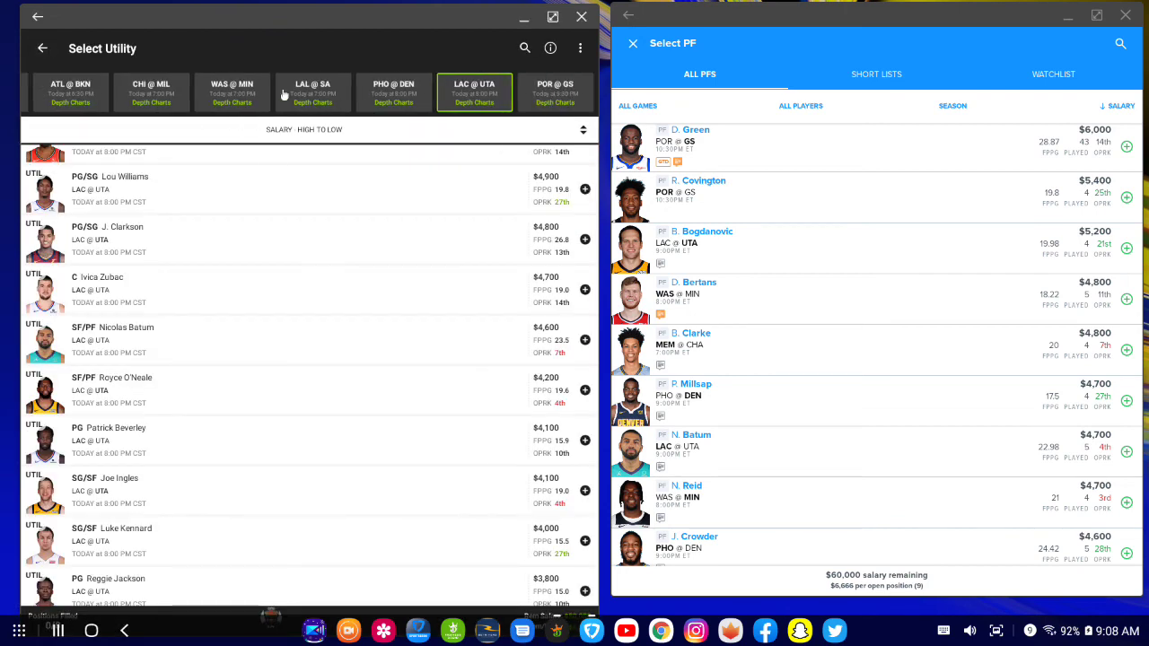
# - Review the POR @ GS players in DraftKings and compare the point guards' salaries in FanDuel's PG selection
pyautogui.click(554, 88)
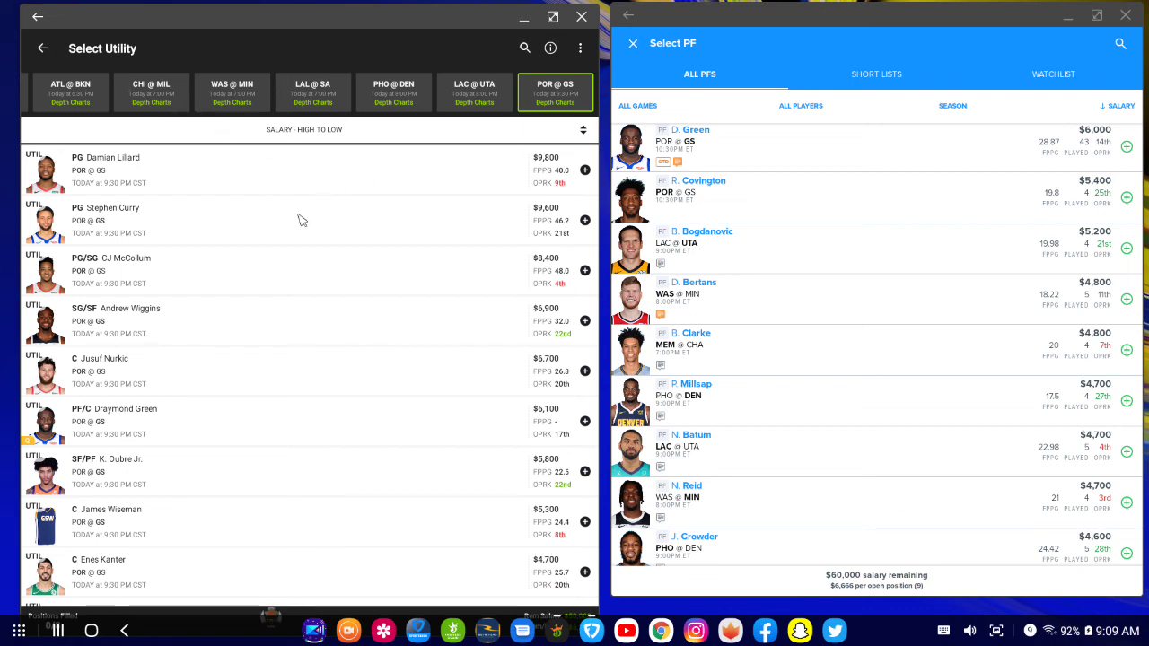
pyautogui.scroll(-3, 340, 183)
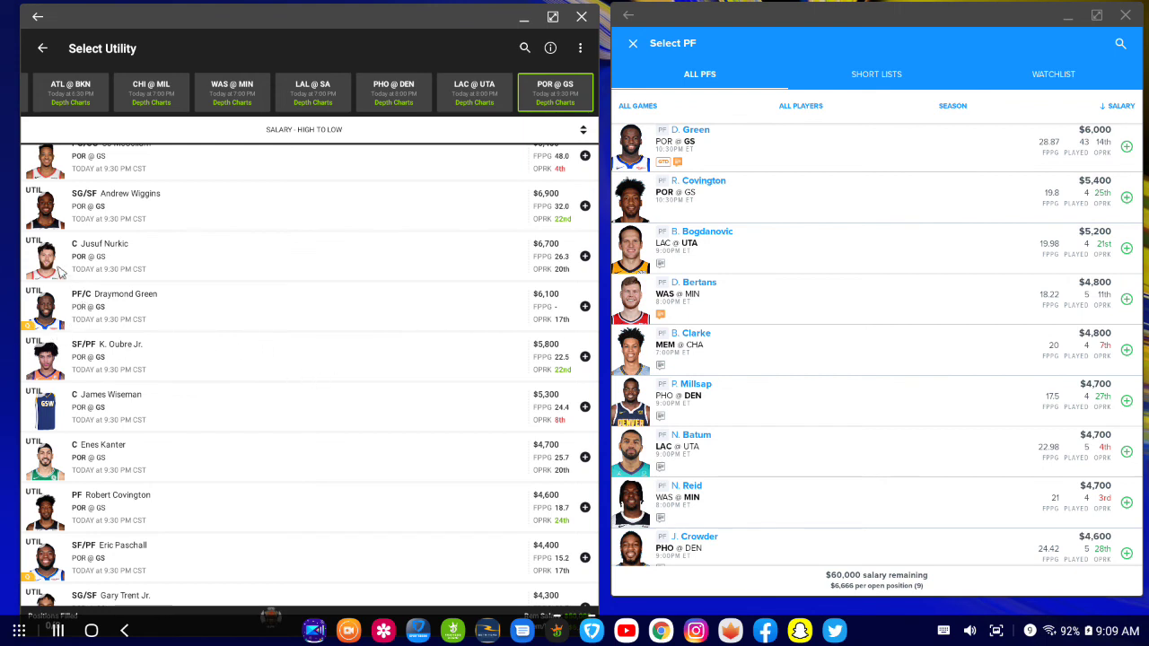
pyautogui.scroll(3, 36, 275)
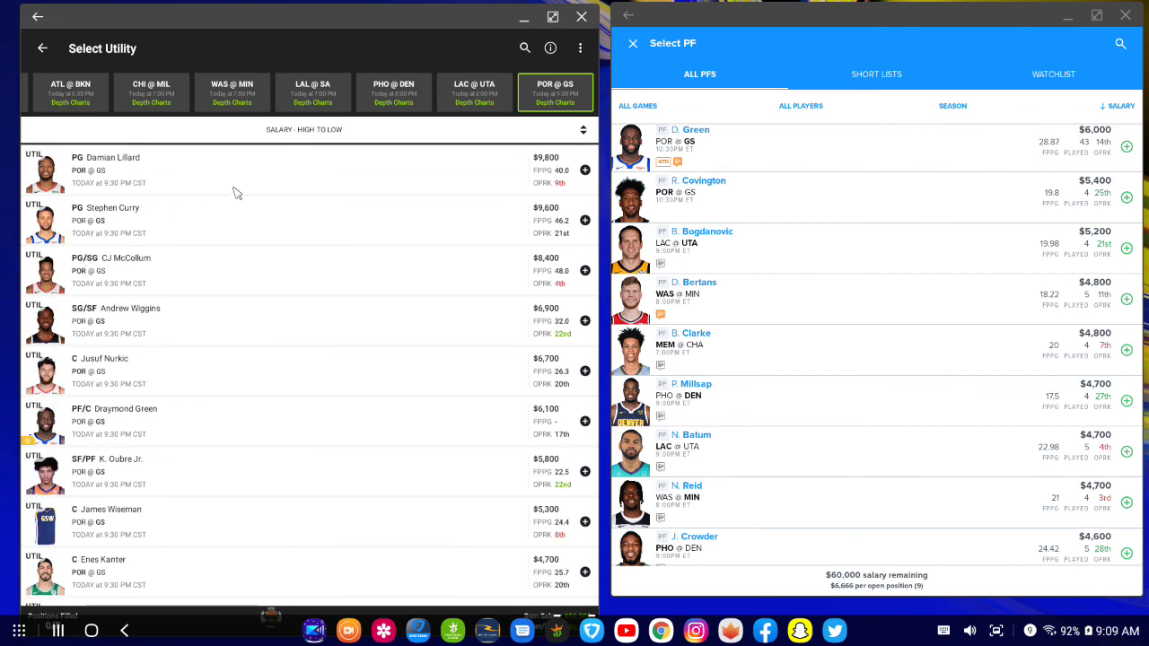
pyautogui.click(636, 43)
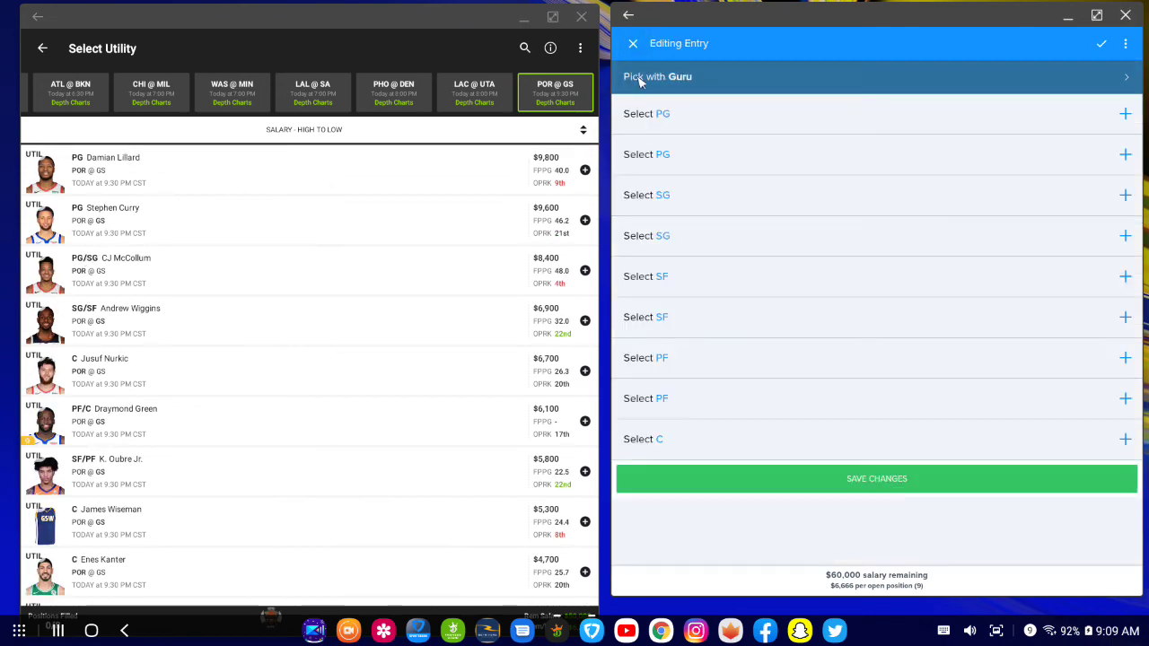
pyautogui.click(677, 114)
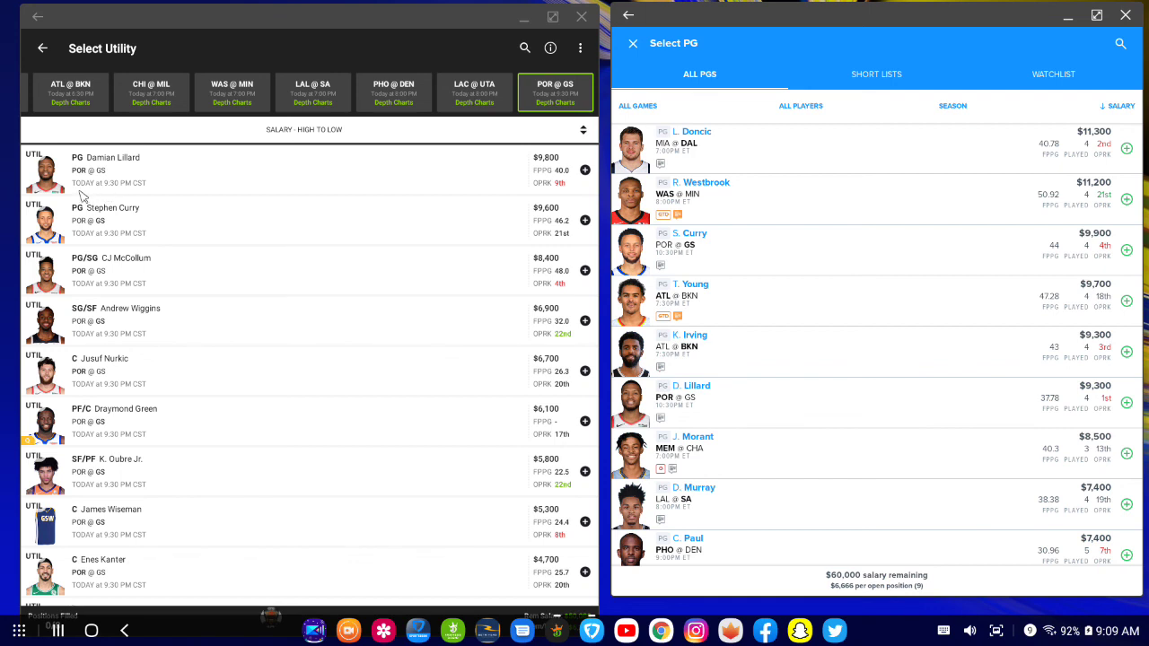
# - View CJ McCollum's game log in DraftKings from the POR @ GS list
pyautogui.click(61, 286)
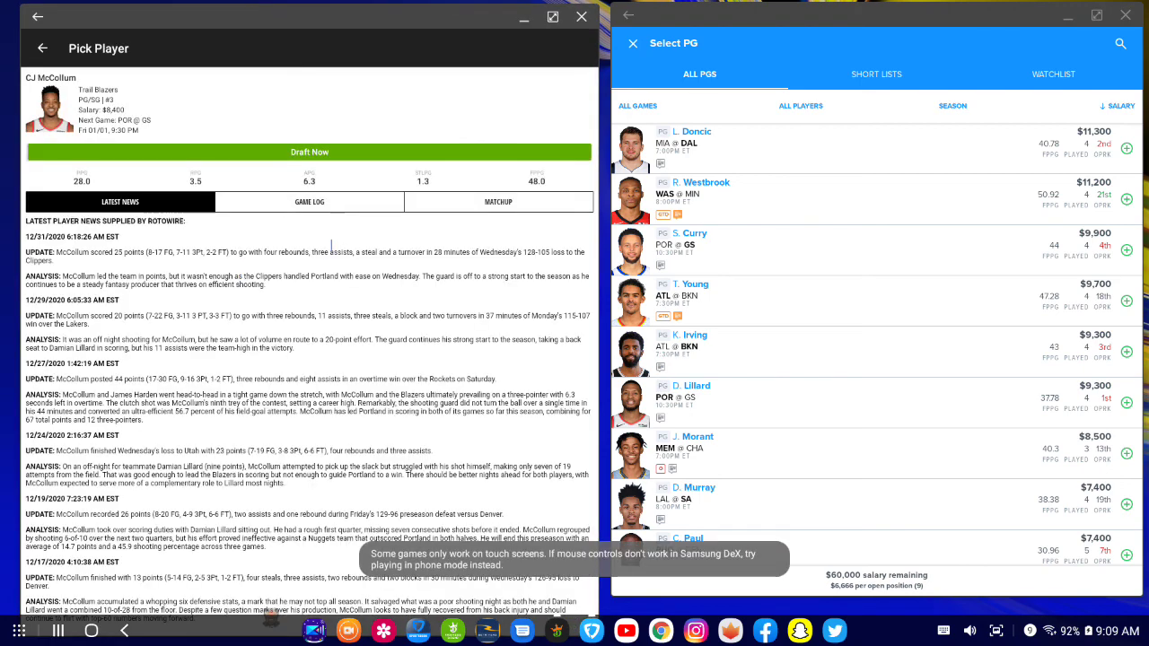
pyautogui.click(352, 207)
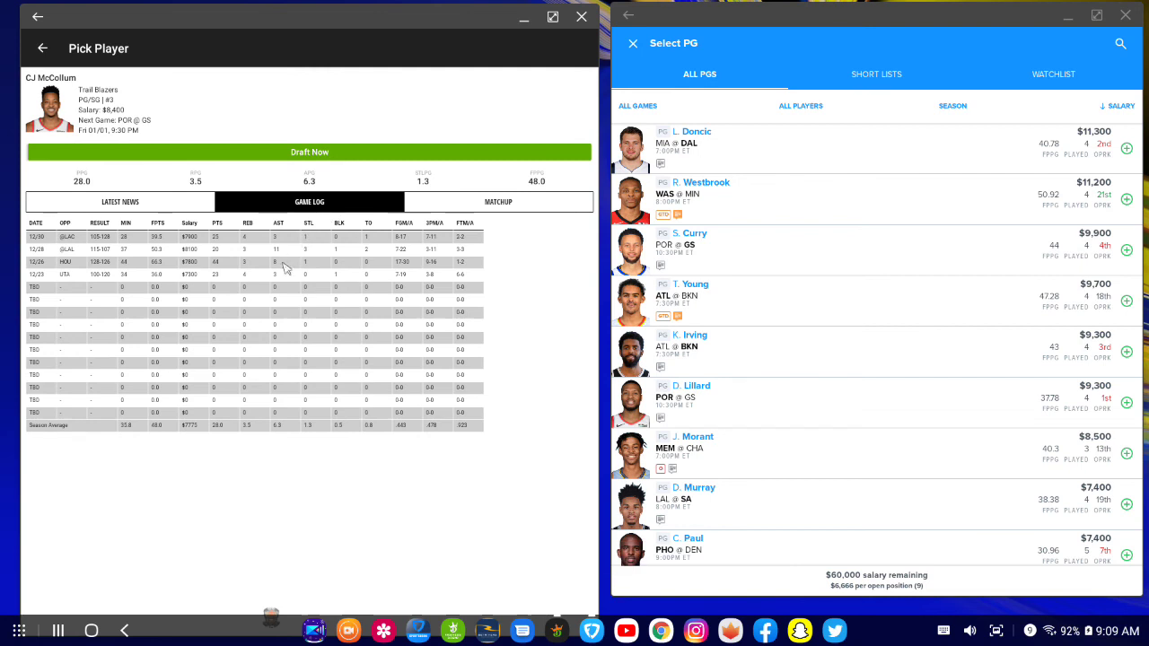